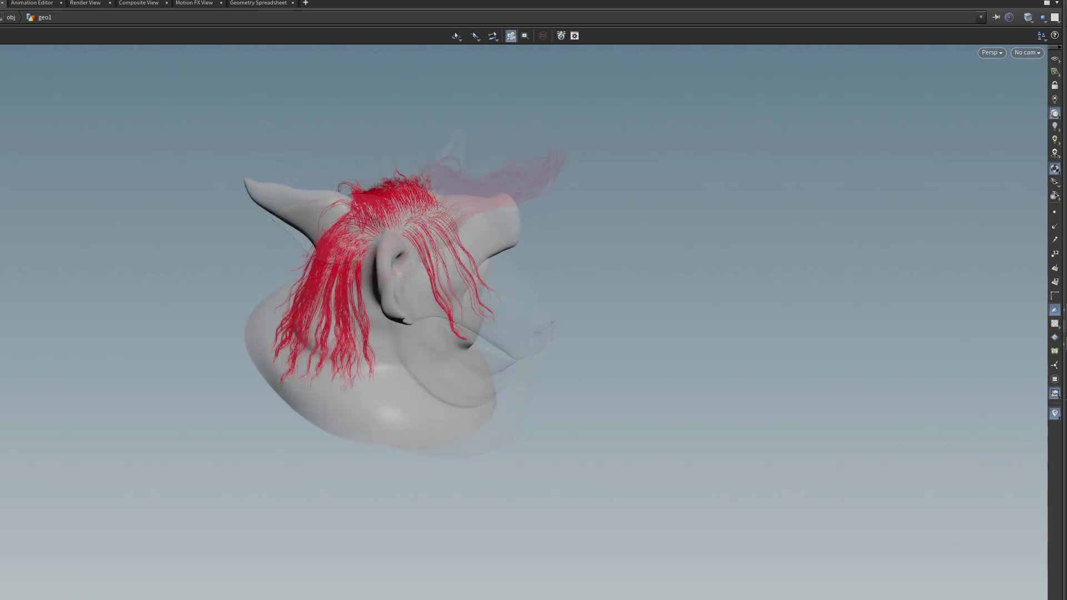
{"action": "left_click", "coordinate": [751, 458]}
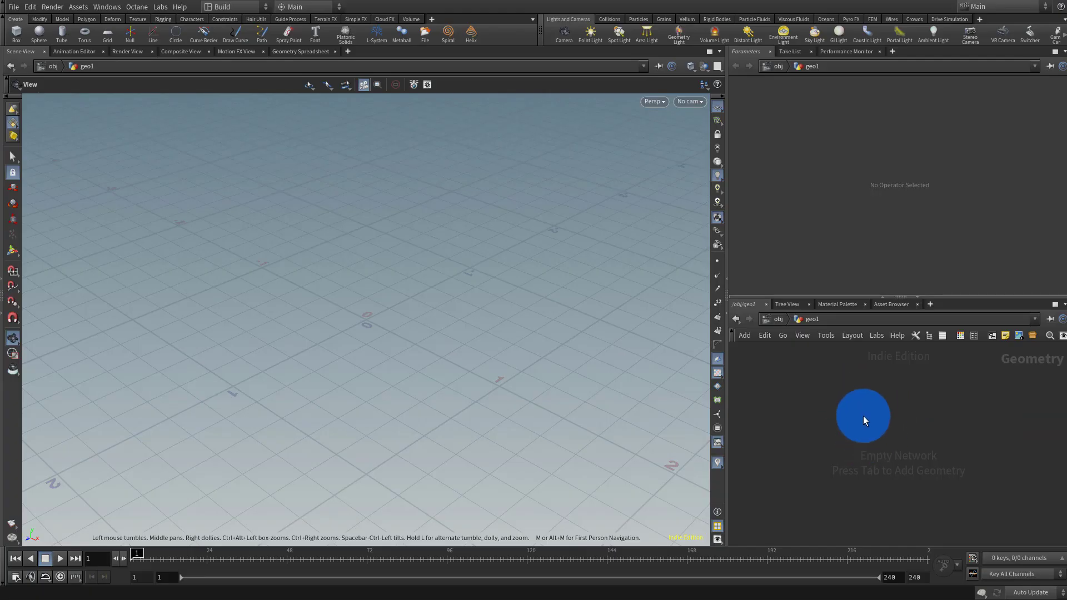
Paste the pig head, subdivide and hair group nodes into the geometry network and lay them out in an enlarged network view.
{"action": "key", "text": "l"}
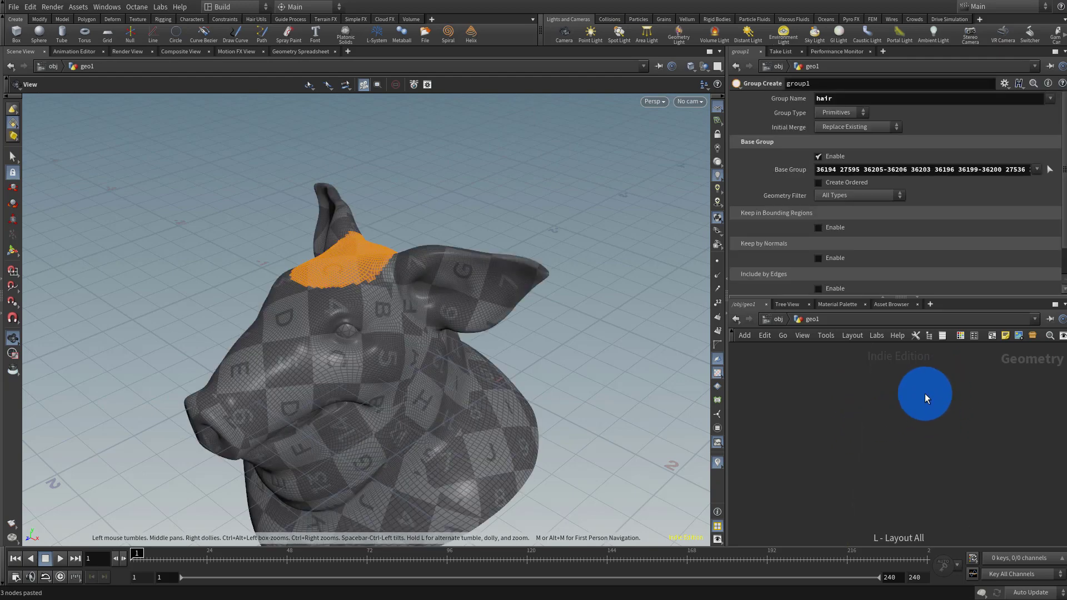
{"action": "left_click_drag", "start_coordinate": [865, 296], "coordinate": [865, 157]}
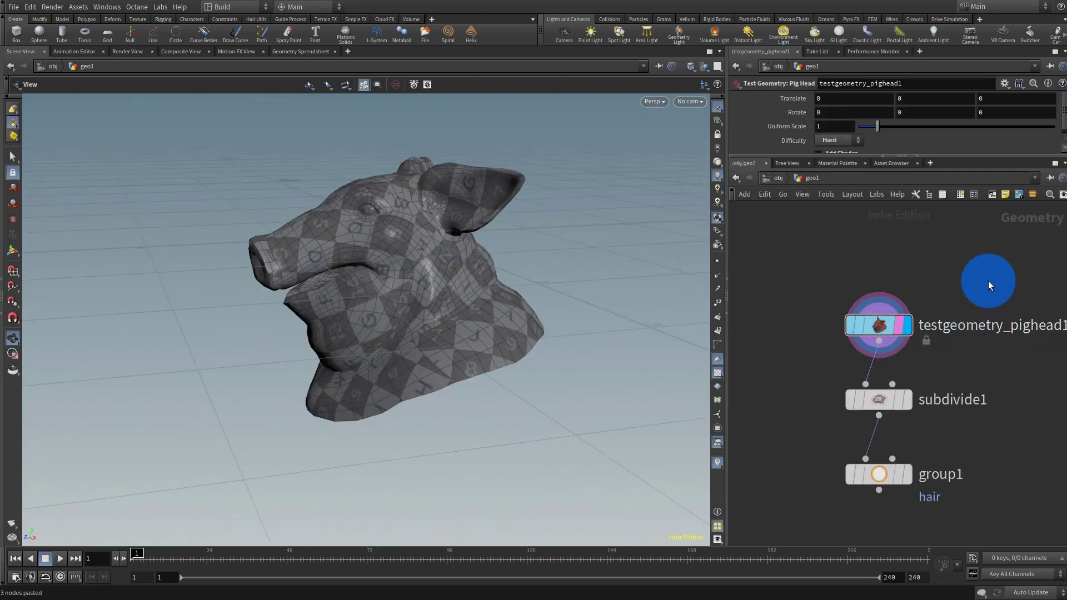
Hide the reference grid so only the pig head shows in the scene view.
{"action": "left_click", "coordinate": [979, 275]}
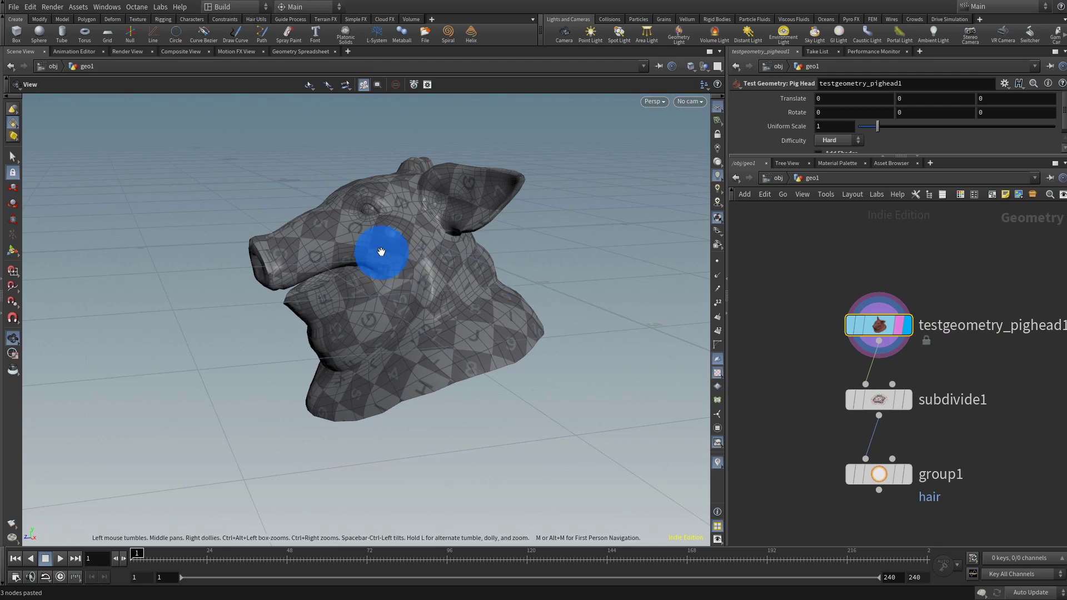
{"action": "left_click_drag", "start_coordinate": [381, 253], "coordinate": [425, 272]}
{"action": "left_click", "coordinate": [717, 108]}
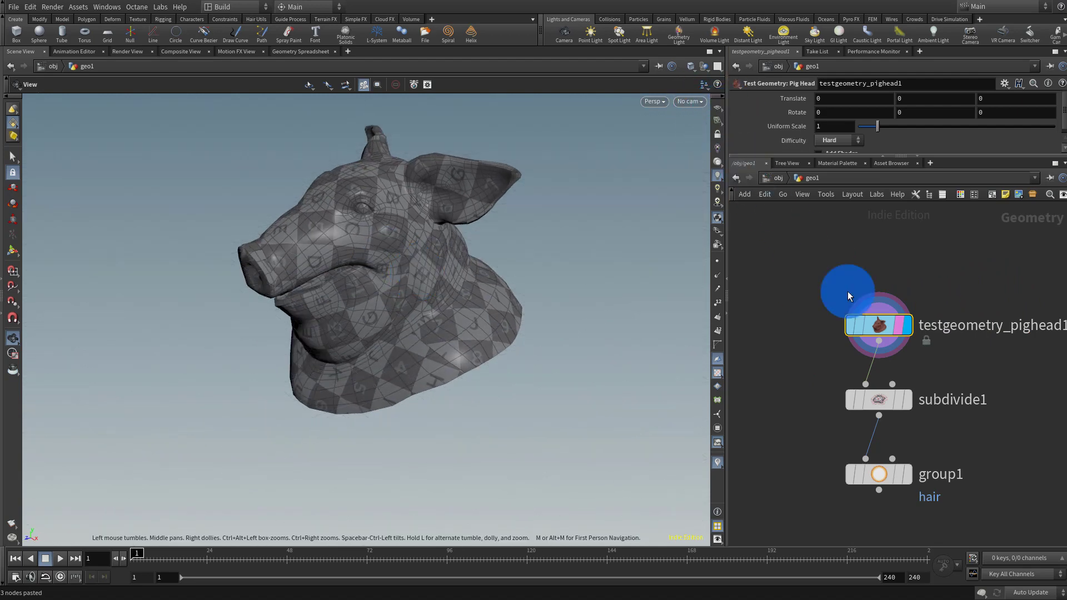
Display the subdivided pig head and turn off the UV map display in the viewport's display options.
{"action": "left_click", "coordinate": [898, 399]}
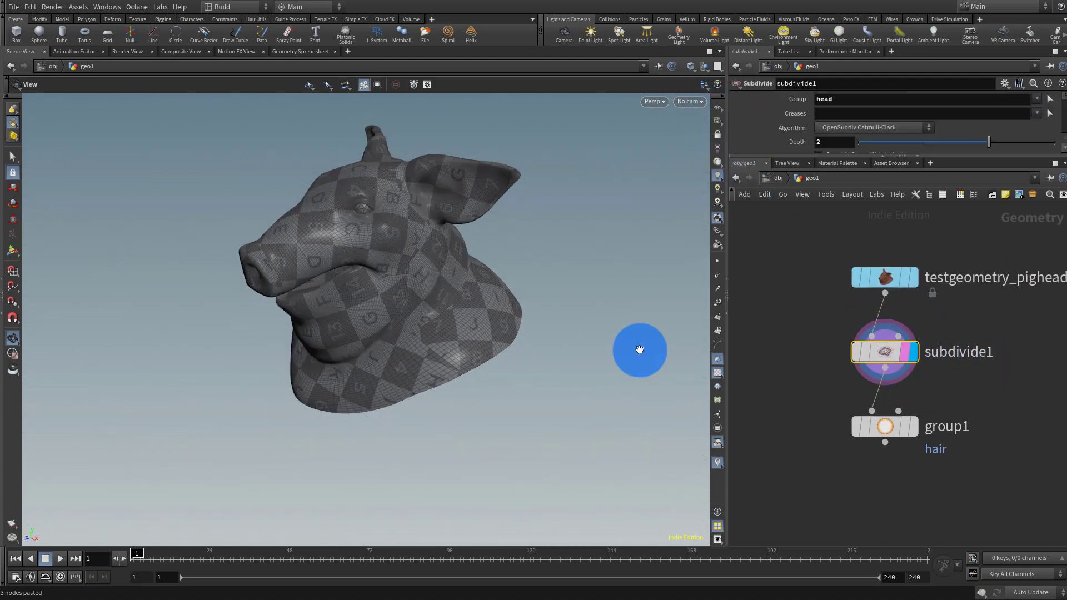
{"action": "key", "text": "d"}
{"action": "left_click", "coordinate": [486, 386]}
{"action": "left_click", "coordinate": [698, 201]}
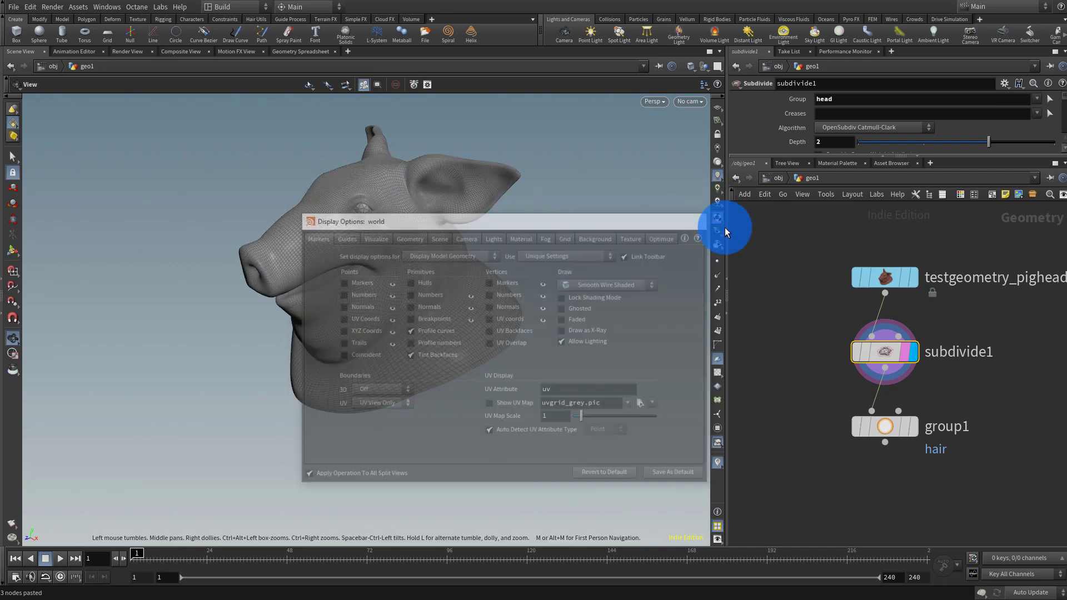
Display the group node and examine the hair group's area on the head from several sides.
{"action": "left_click", "coordinate": [915, 429]}
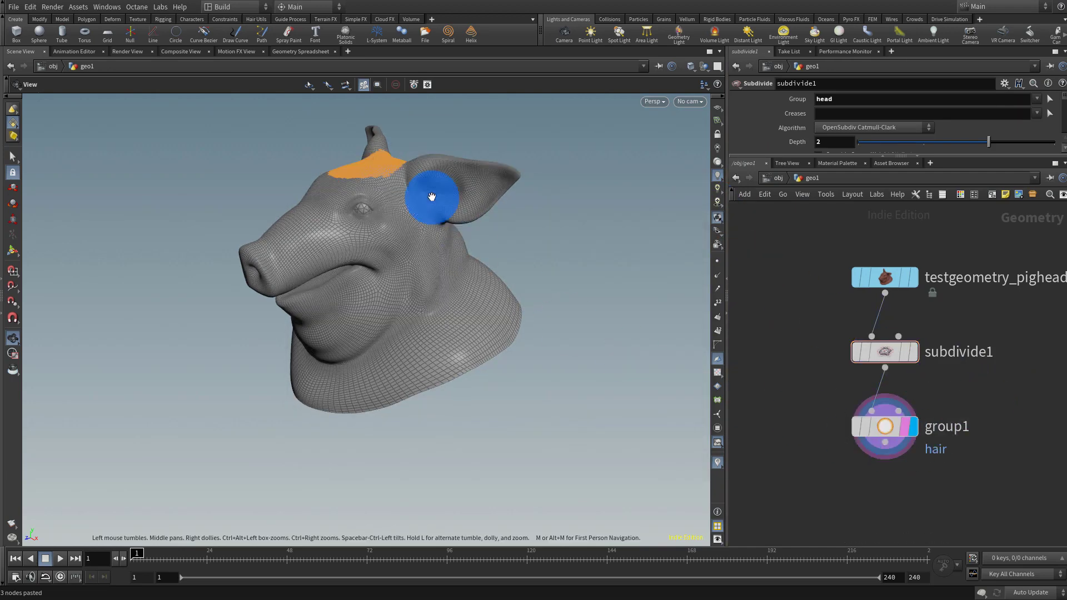
{"action": "left_click_drag", "start_coordinate": [429, 196], "coordinate": [472, 270]}
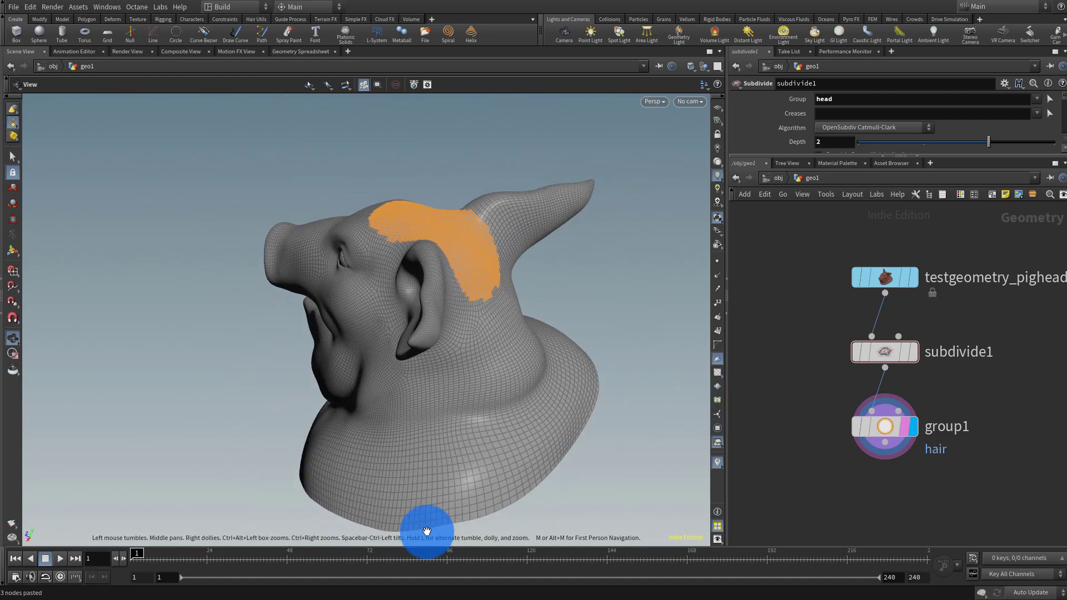
{"action": "middle_click_drag", "start_coordinate": [972, 406], "coordinate": [938, 241]}
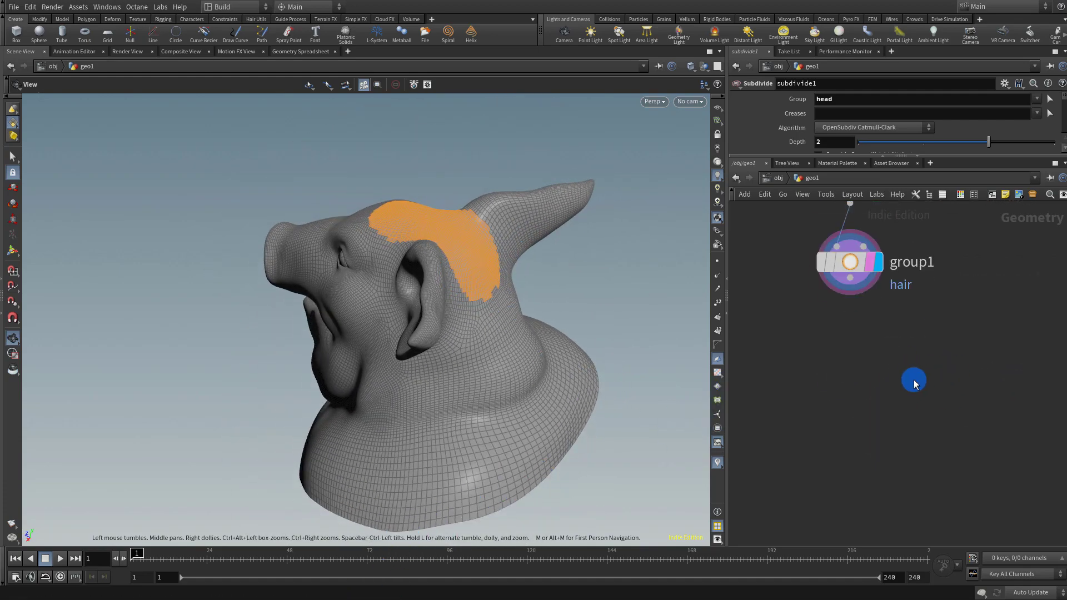
{"action": "key", "text": "Tab"}
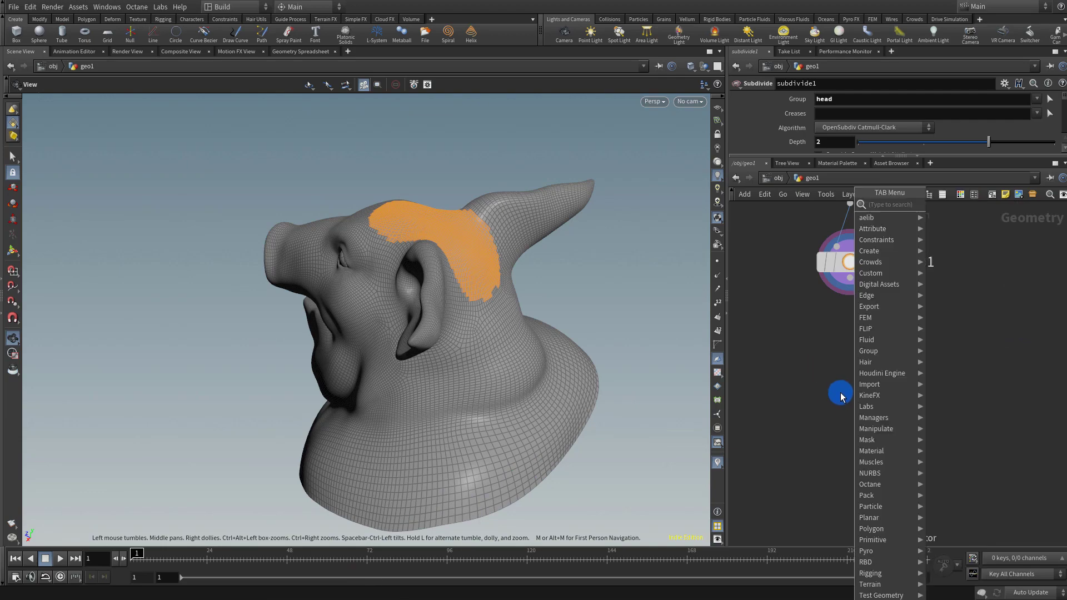
{"action": "type", "text": "lin"}
{"action": "left_click", "coordinate": [832, 346]}
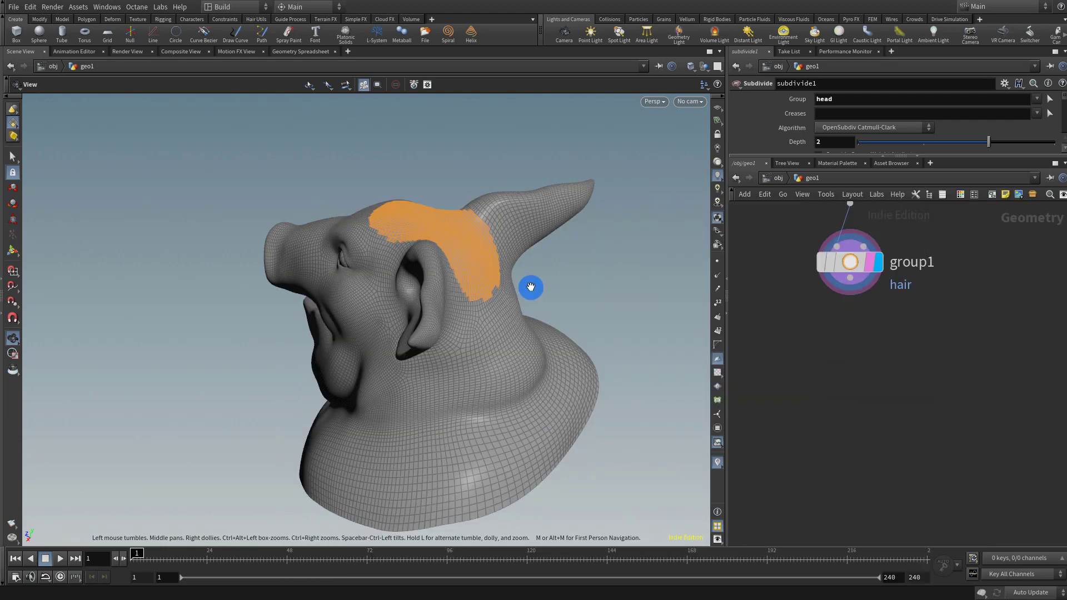
Add a Hair Generate node below the group node, feed it the group node's output and display it.
{"action": "left_click_drag", "start_coordinate": [451, 245], "coordinate": [614, 246]}
{"action": "key", "text": "Tab"}
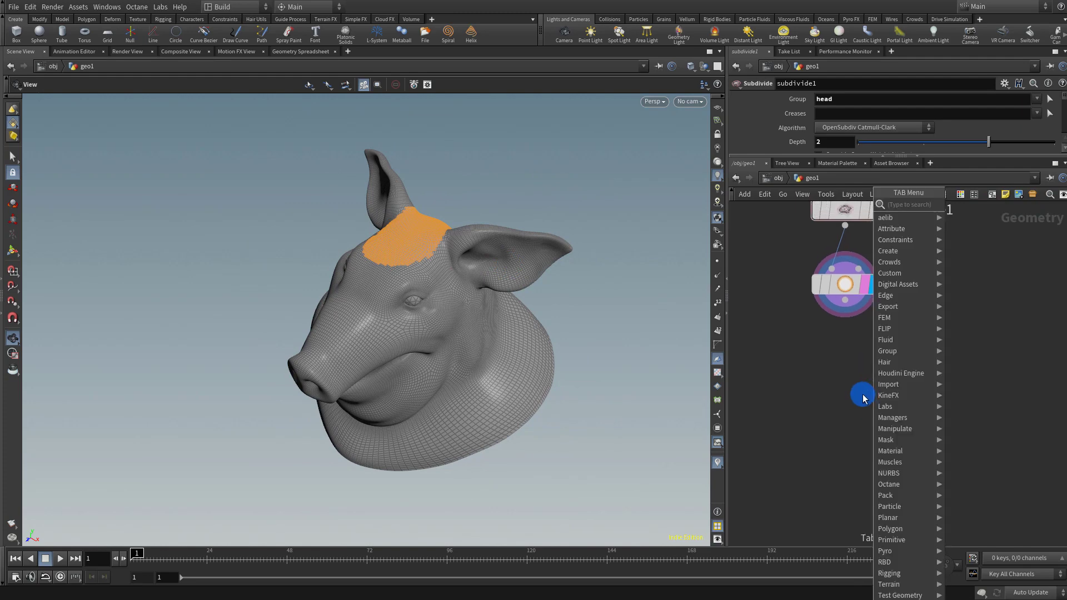
{"action": "type", "text": "ha"}
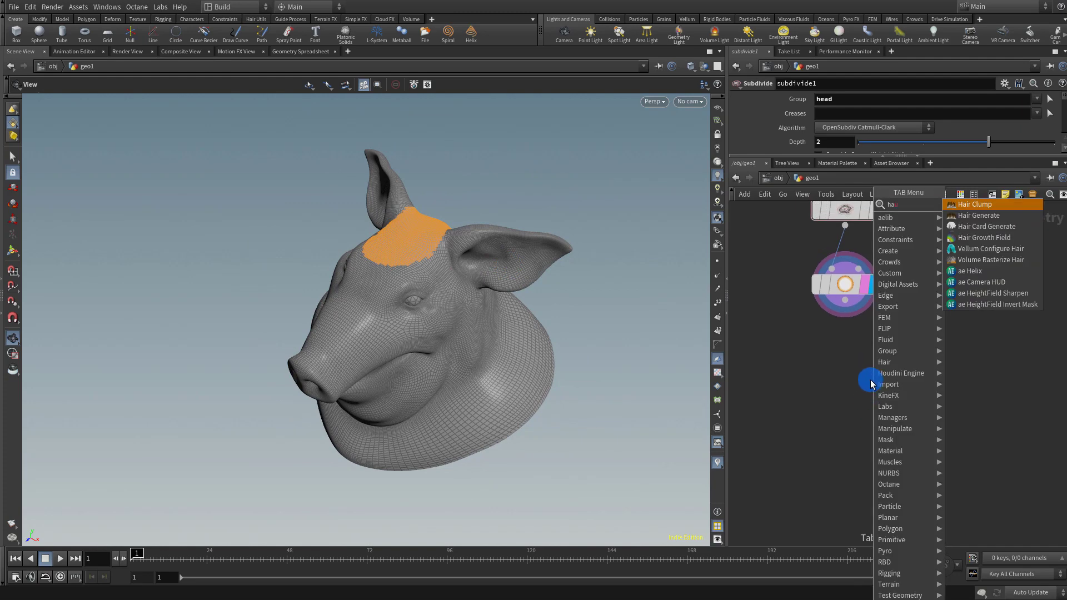
{"action": "left_click", "coordinate": [999, 214]}
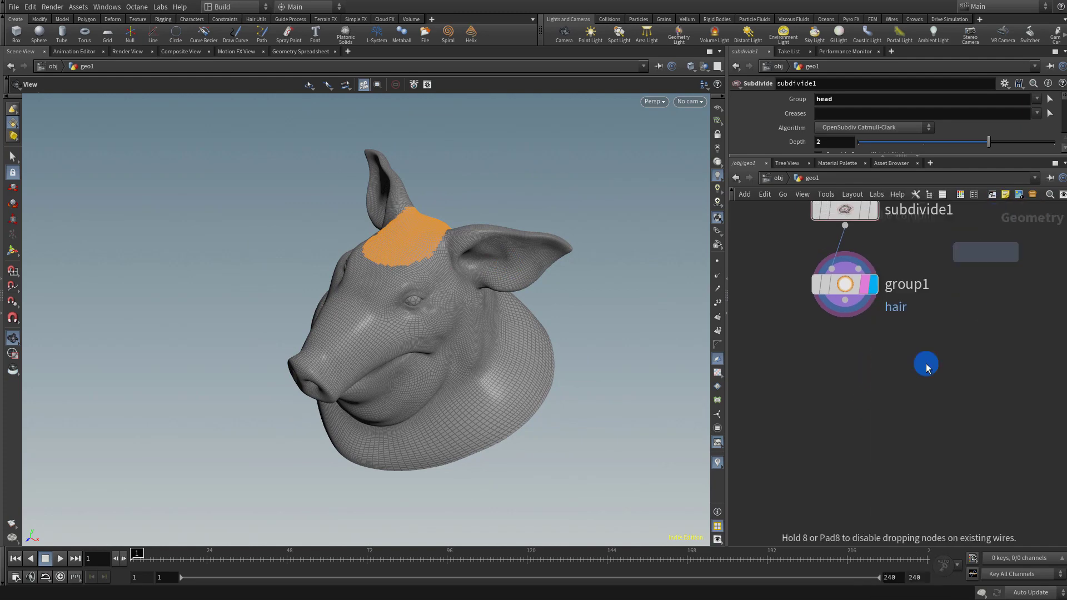
{"action": "left_click", "coordinate": [846, 300]}
{"action": "left_click", "coordinate": [896, 432]}
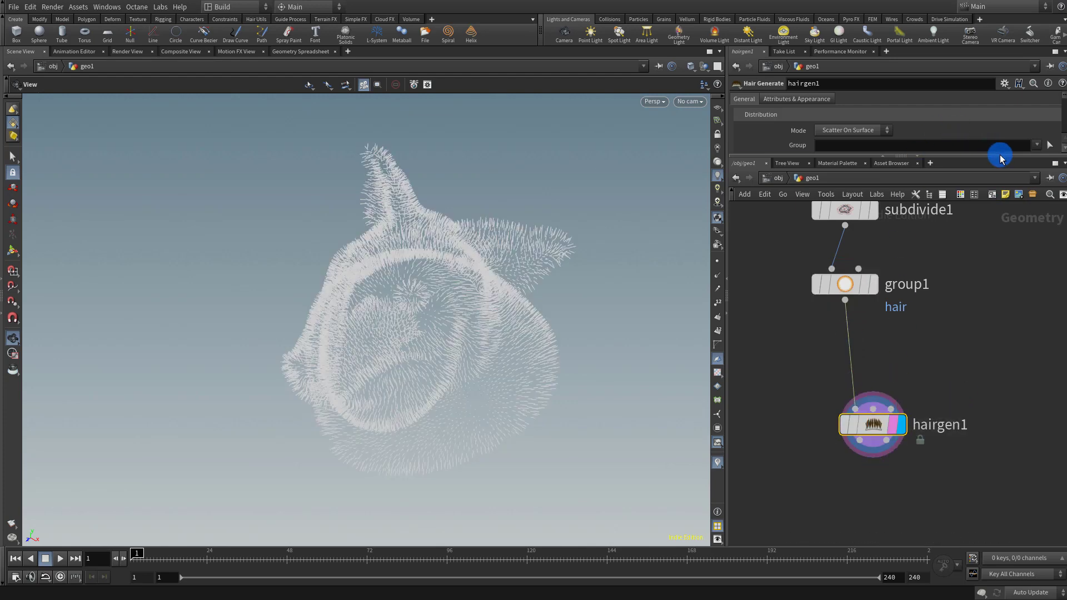
Restrict the Hair Generate node to the hair group and set the unguided hair length to 1.
{"action": "left_click_drag", "start_coordinate": [1002, 167], "coordinate": [1002, 238]}
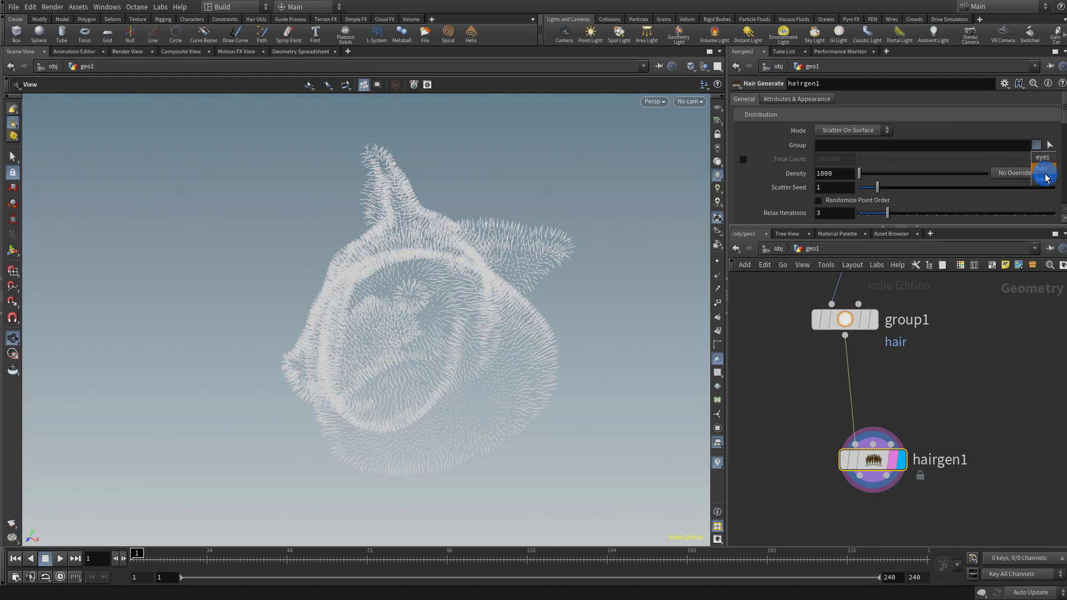
{"action": "left_click", "coordinate": [1042, 169]}
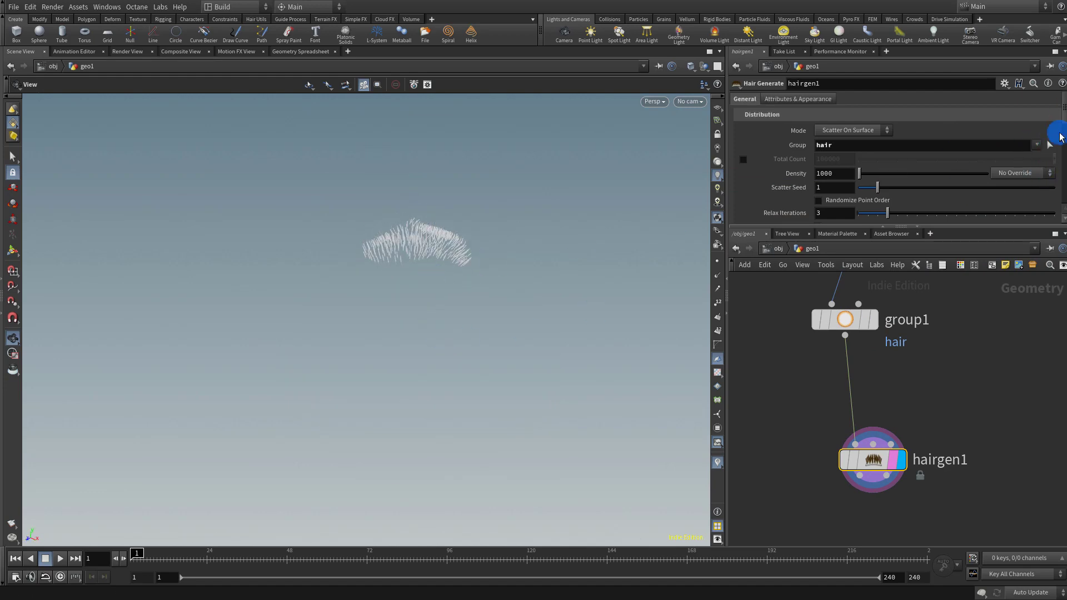
{"action": "scroll", "coordinate": [1054, 171], "scroll_direction": "down", "scroll_amount": 10}
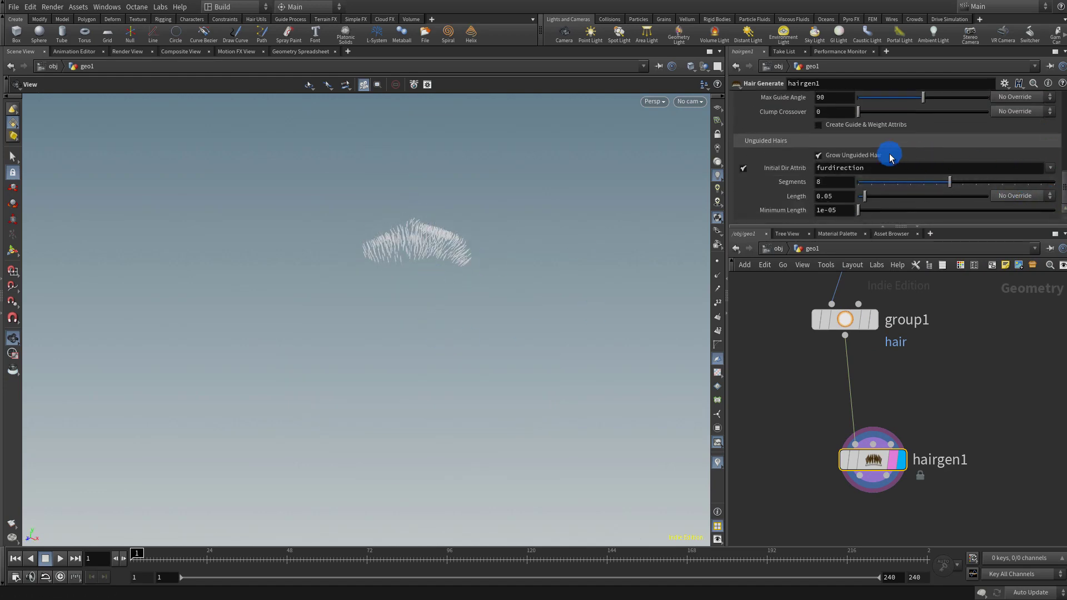
{"action": "left_click_drag", "start_coordinate": [882, 197], "coordinate": [987, 196]}
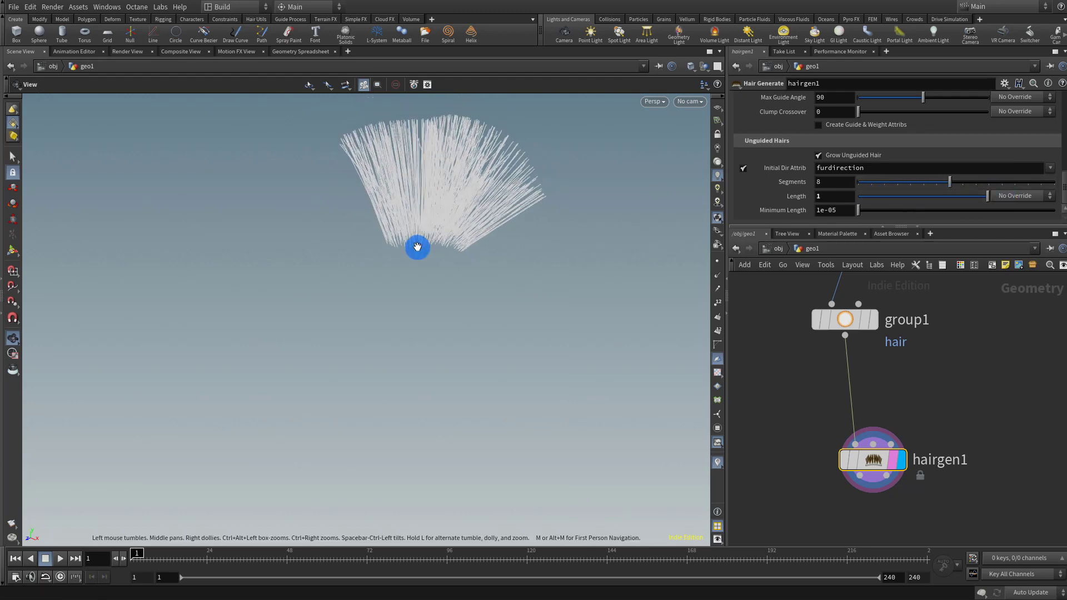
Show the group node's head as a template and set the unguided hairs to 16 segments.
{"action": "left_click", "coordinate": [871, 314]}
{"action": "left_click_drag", "start_coordinate": [483, 259], "coordinate": [404, 248]}
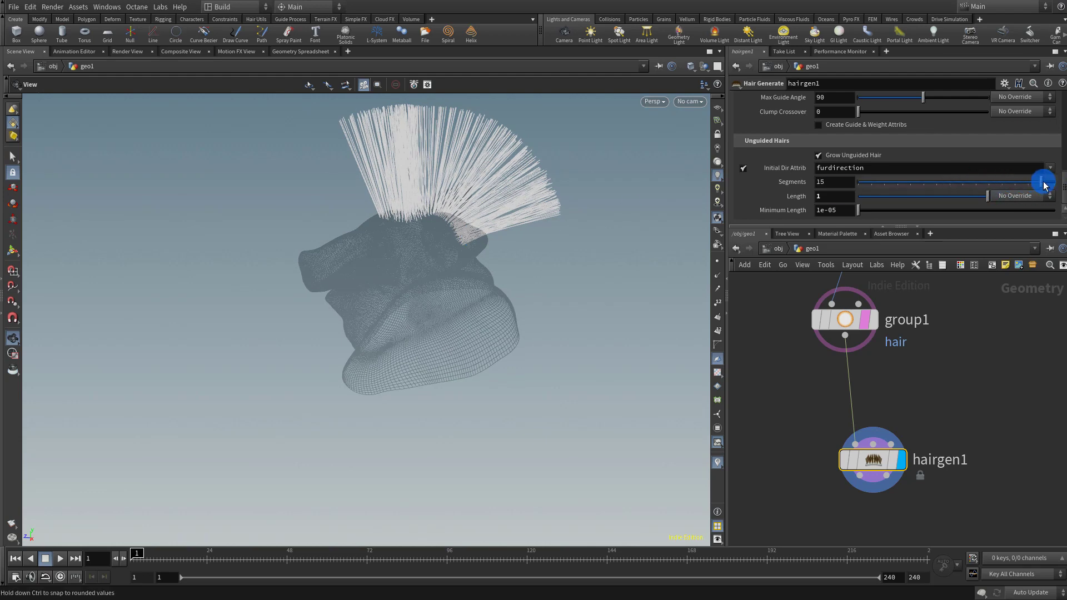
{"action": "left_click_drag", "start_coordinate": [312, 198], "coordinate": [507, 188]}
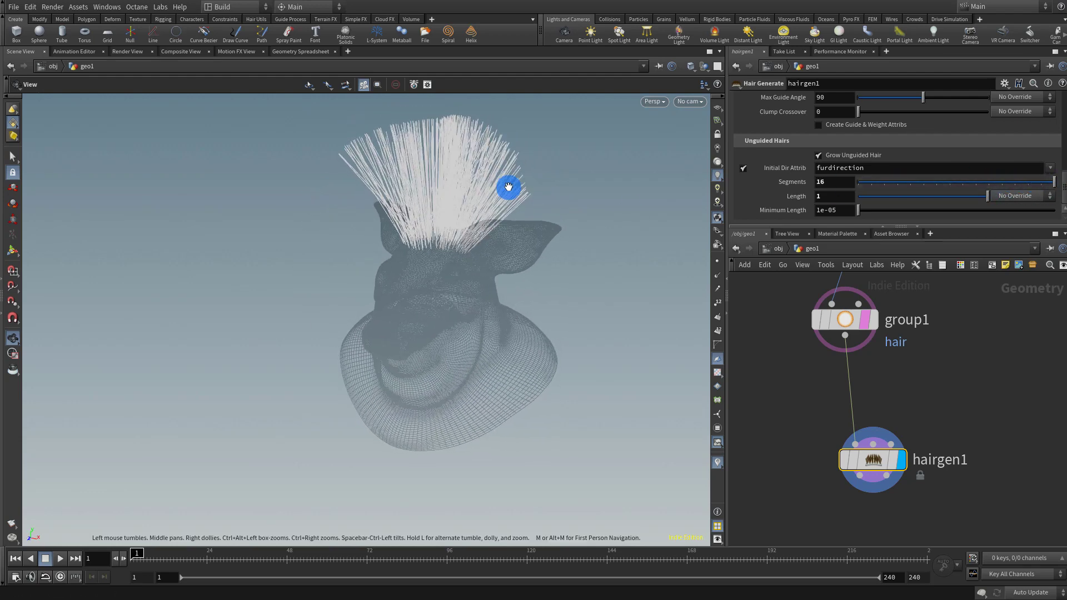
Add a Guide Groom node, connect both Hair Generate outputs to its first two inputs and display it.
{"action": "middle_click_drag", "start_coordinate": [947, 383], "coordinate": [928, 300]}
{"action": "key", "text": "Tab"}
{"action": "type", "text": "gui"}
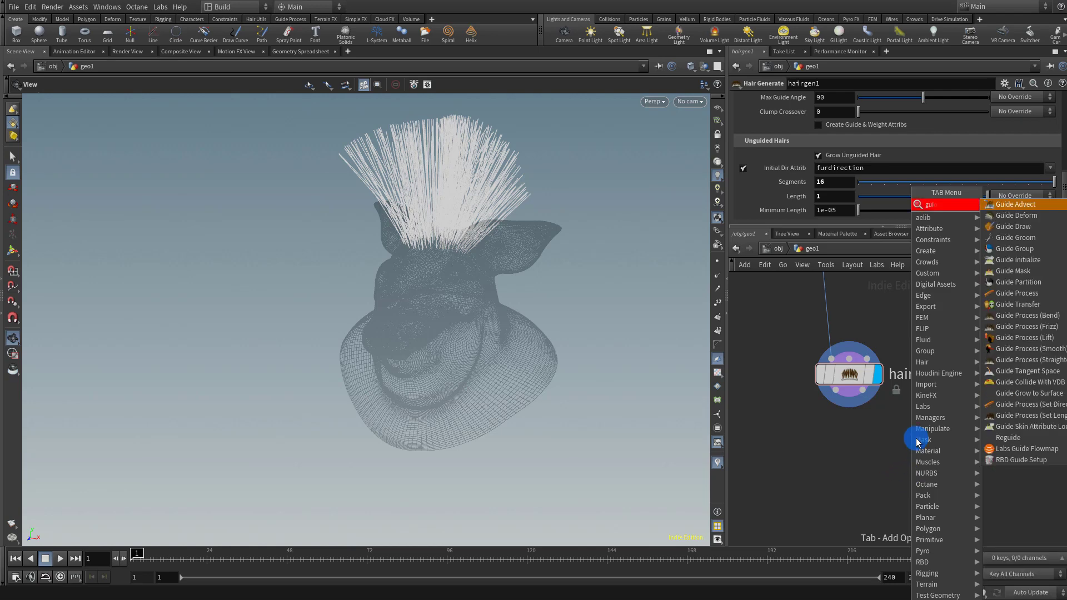
{"action": "left_click", "coordinate": [1058, 239]}
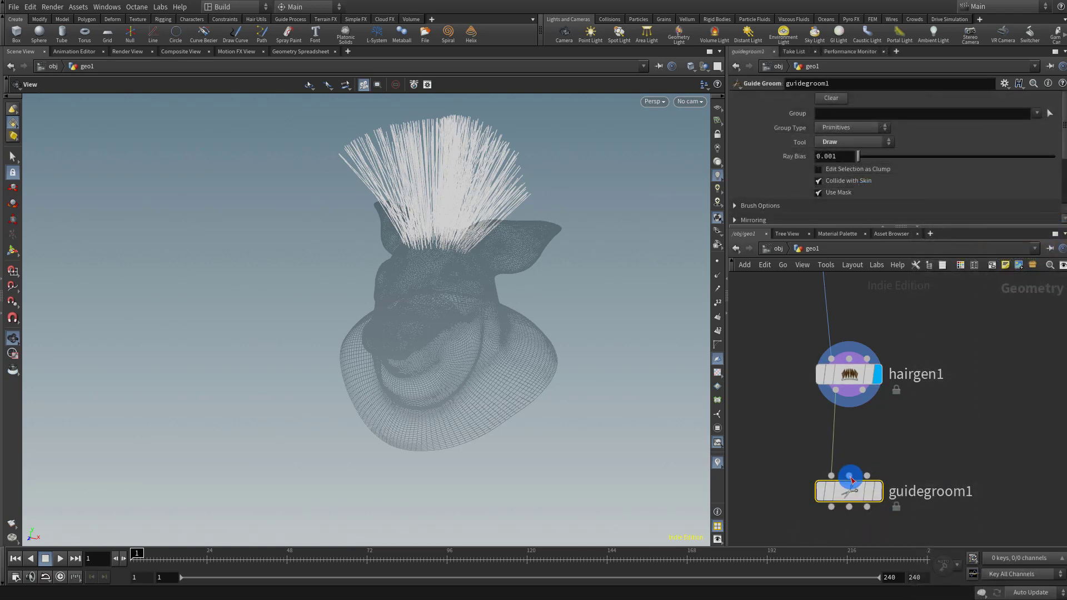
{"action": "left_click", "coordinate": [849, 476]}
{"action": "left_click", "coordinate": [876, 491]}
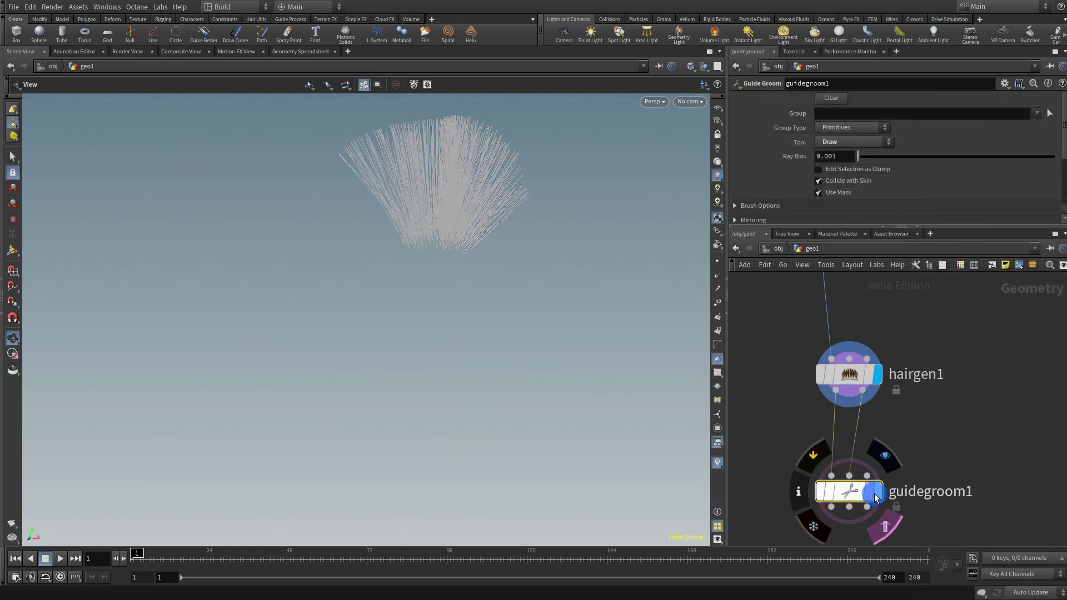
Open the Hair Generate node's scatter density setting.
{"action": "left_click_drag", "start_coordinate": [491, 202], "coordinate": [555, 216]}
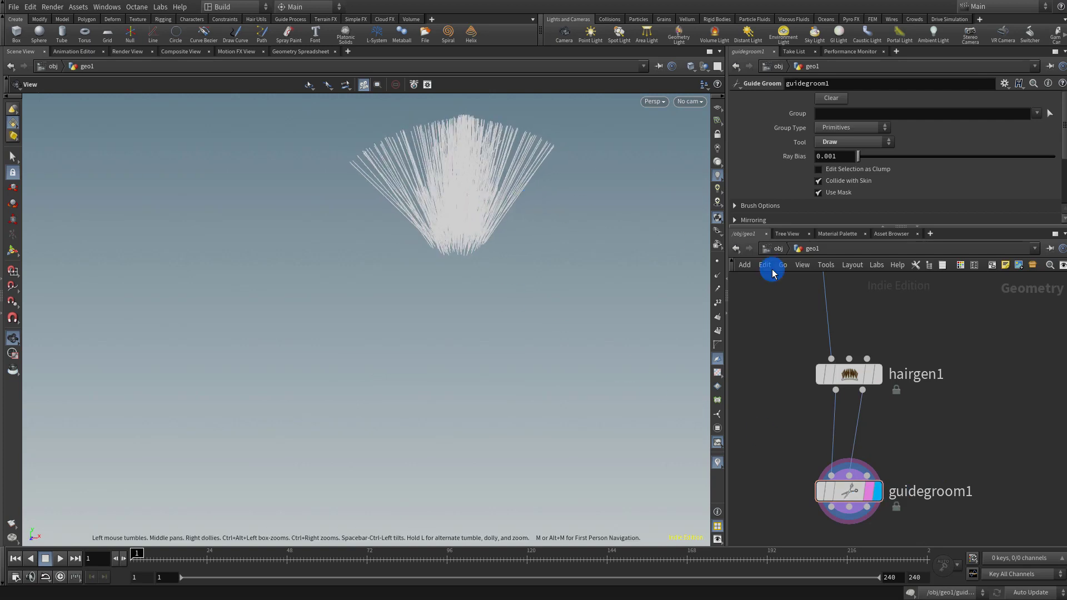
{"action": "left_click", "coordinate": [850, 374]}
{"action": "left_click_drag", "start_coordinate": [1062, 180], "coordinate": [986, 124]}
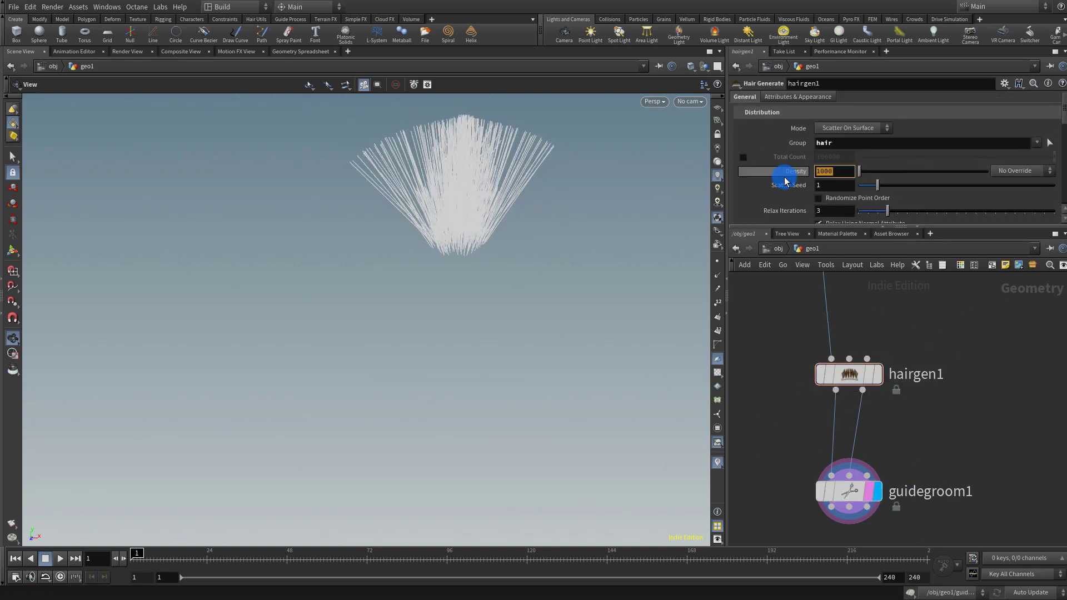
Activate interactive grooming for the Guide Groom node and choose the Sculpt tool.
{"action": "key", "text": "Return"}
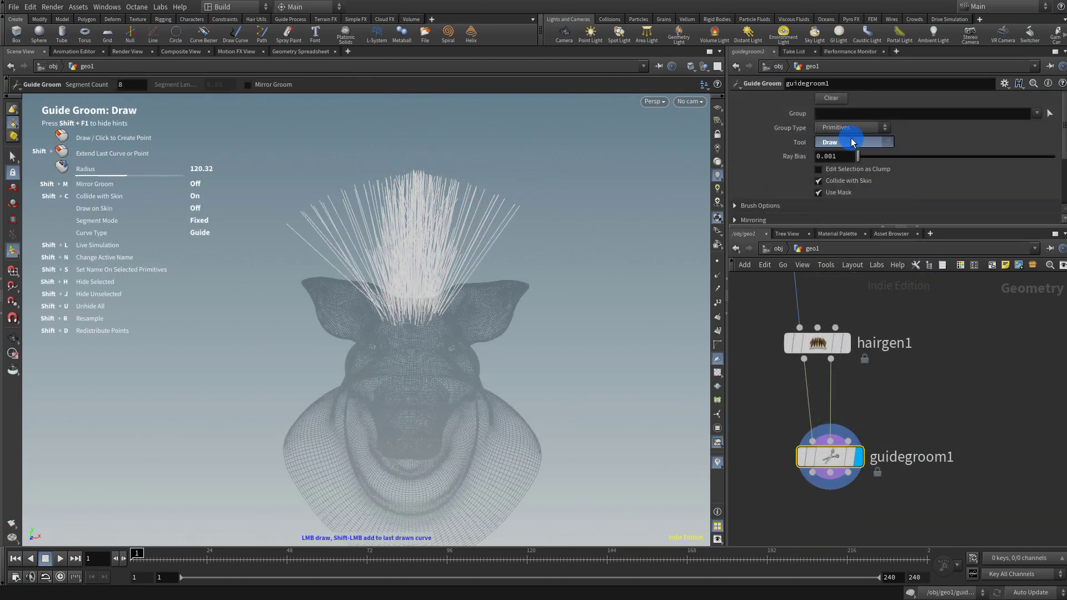
{"action": "left_click", "coordinate": [853, 142]}
{"action": "left_click", "coordinate": [881, 208]}
{"action": "left_click_drag", "start_coordinate": [466, 247], "coordinate": [446, 215]}
{"action": "key", "text": "Return"}
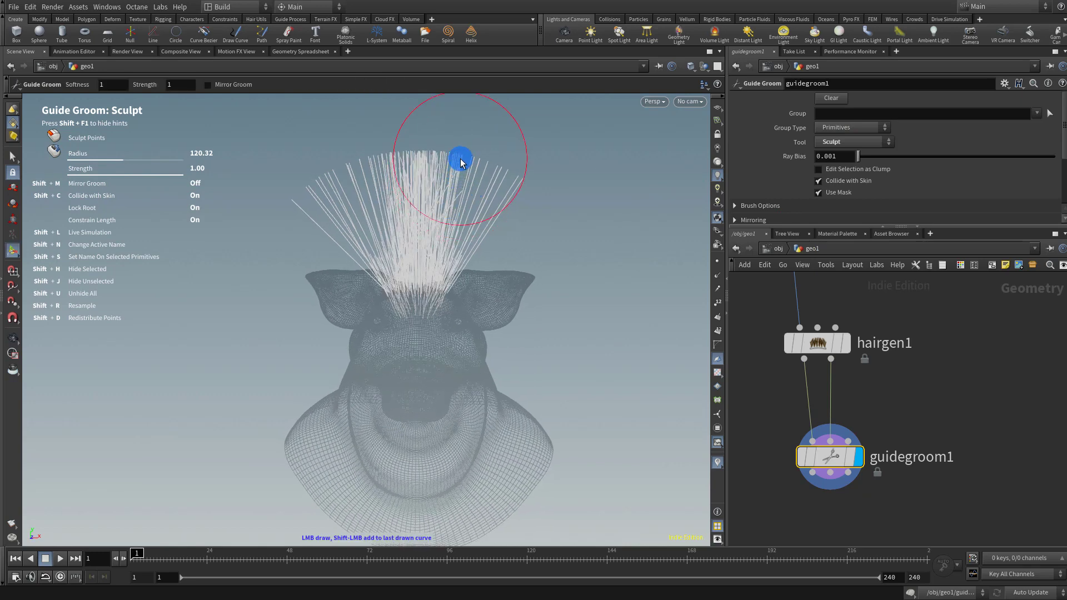
Sculpt the hair guides down towards the back and sides of the head with a brush radius of about 179.
{"action": "mouse_move", "coordinate": [460, 161]}
{"action": "left_mouse_down"}
{"action": "mouse_move", "coordinate": [472, 181]}
{"action": "mouse_move", "coordinate": [289, 179]}
{"action": "mouse_move", "coordinate": [305, 181]}
{"action": "mouse_move", "coordinate": [255, 205]}
{"action": "mouse_move", "coordinate": [362, 255]}
{"action": "mouse_move", "coordinate": [443, 264]}
{"action": "left_mouse_up"}
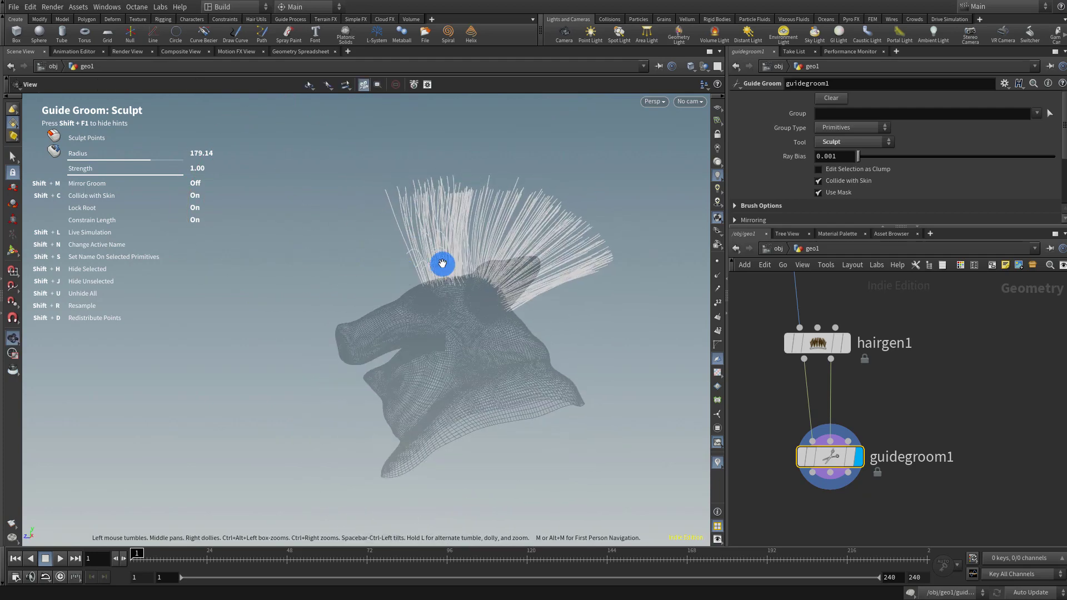
{"action": "mouse_move", "coordinate": [586, 202]}
{"action": "left_mouse_down"}
{"action": "mouse_move", "coordinate": [605, 231]}
{"action": "mouse_move", "coordinate": [610, 209]}
{"action": "left_mouse_up"}
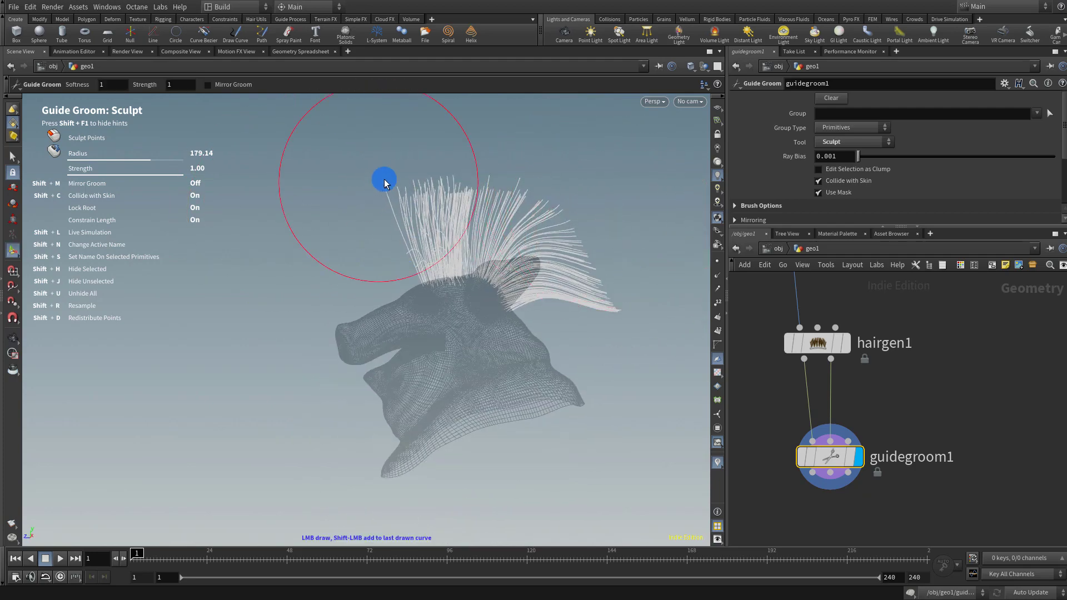
{"action": "left_click_drag", "start_coordinate": [386, 177], "coordinate": [395, 269], "text": "alt"}
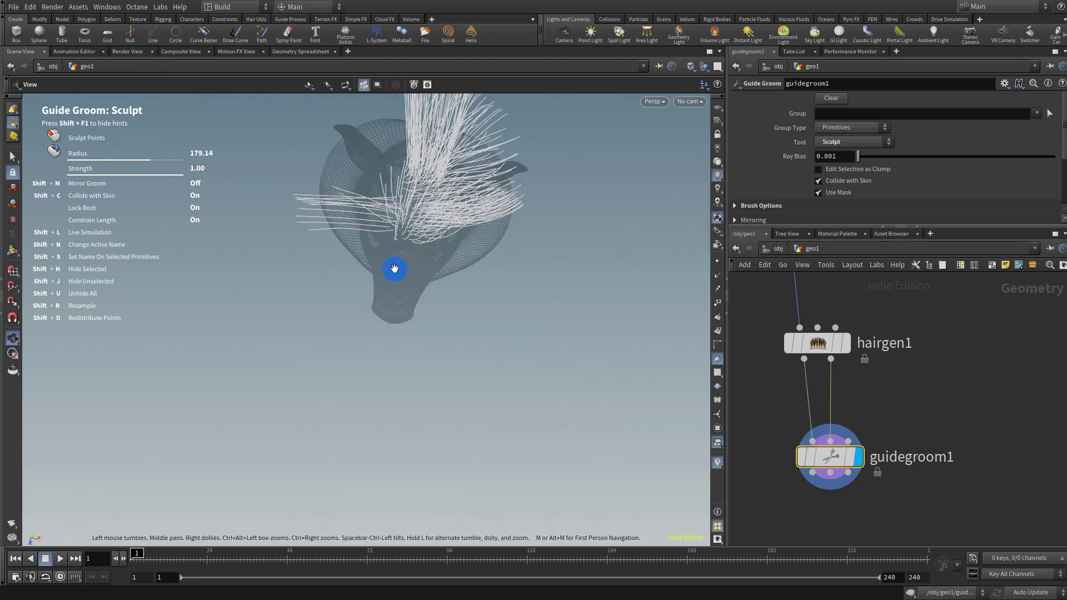
Drape the hair guides down over the head using the Sculpt with Physics tool.
{"action": "left_click", "coordinate": [873, 143]}
{"action": "left_click", "coordinate": [874, 231]}
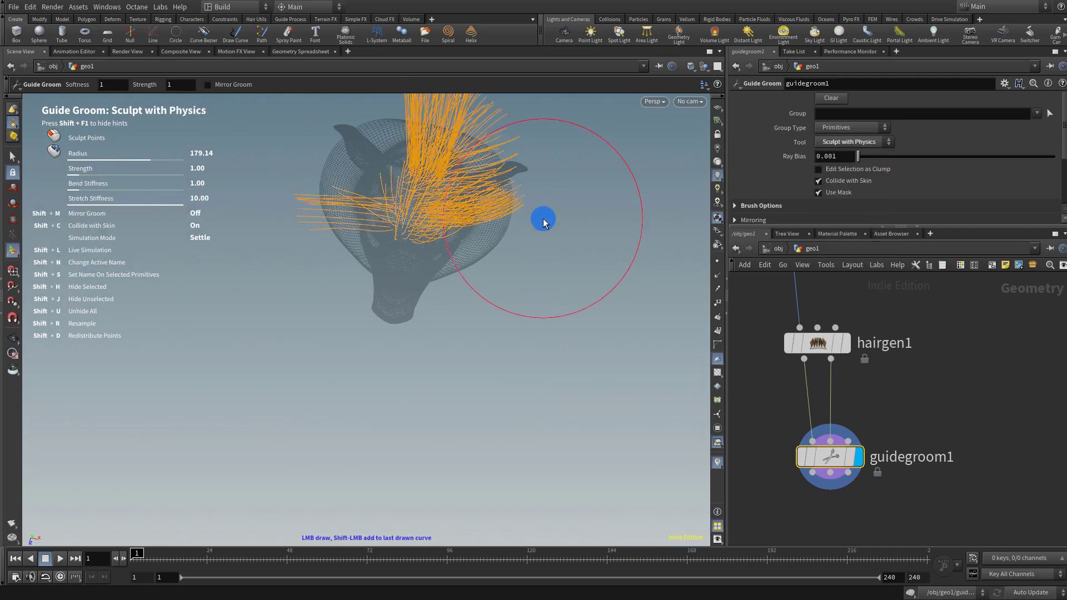
{"action": "mouse_move", "coordinate": [546, 219]}
{"action": "left_mouse_down", "text": "alt"}
{"action": "mouse_move", "coordinate": [562, 250]}
{"action": "mouse_move", "coordinate": [579, 159]}
{"action": "mouse_move", "coordinate": [572, 195]}
{"action": "mouse_move", "coordinate": [639, 221]}
{"action": "mouse_move", "coordinate": [666, 261]}
{"action": "mouse_move", "coordinate": [422, 374]}
{"action": "mouse_move", "coordinate": [424, 398]}
{"action": "mouse_move", "coordinate": [447, 383]}
{"action": "left_mouse_up", "text": "alt"}
Switch the Guide Groom tool to Sculpt and refine the draped guides around the head with a brush radius of about 109.
{"action": "left_click", "coordinate": [858, 143]}
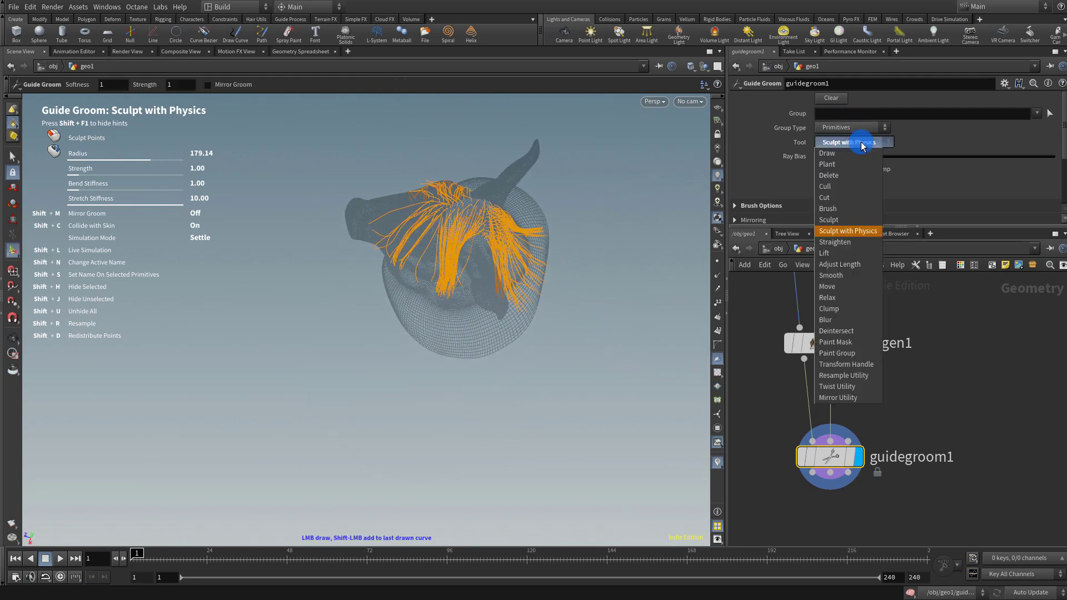
{"action": "left_click", "coordinate": [858, 213]}
{"action": "mouse_move", "coordinate": [639, 222]}
{"action": "left_mouse_down", "text": "alt"}
{"action": "mouse_move", "coordinate": [418, 293]}
{"action": "mouse_move", "coordinate": [418, 261]}
{"action": "left_mouse_up", "text": "alt"}
{"action": "scroll", "coordinate": [416, 223], "scroll_direction": "up", "scroll_amount": 8}
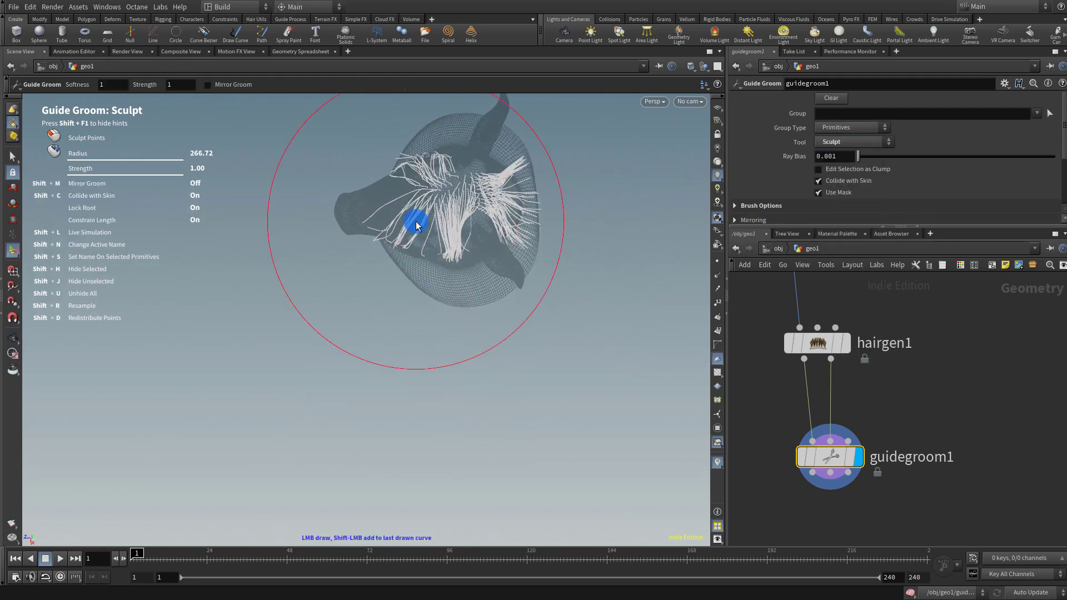
{"action": "scroll", "coordinate": [417, 222], "scroll_direction": "down", "scroll_amount": 12}
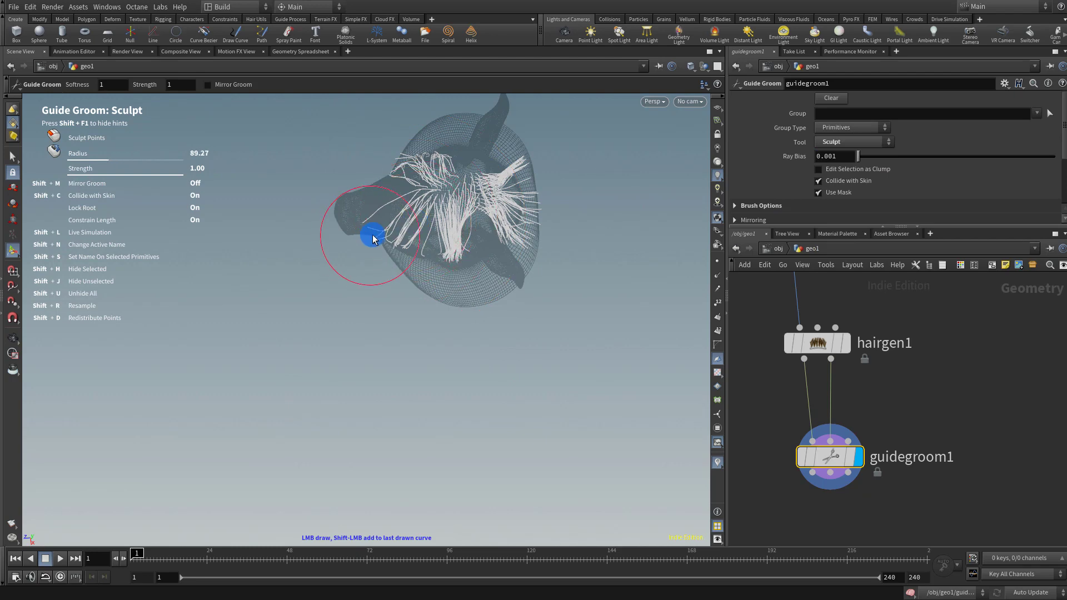
{"action": "mouse_move", "coordinate": [388, 231]}
{"action": "left_mouse_down", "text": "alt"}
{"action": "mouse_move", "coordinate": [610, 340]}
{"action": "mouse_move", "coordinate": [596, 345]}
{"action": "left_mouse_up", "text": "alt"}
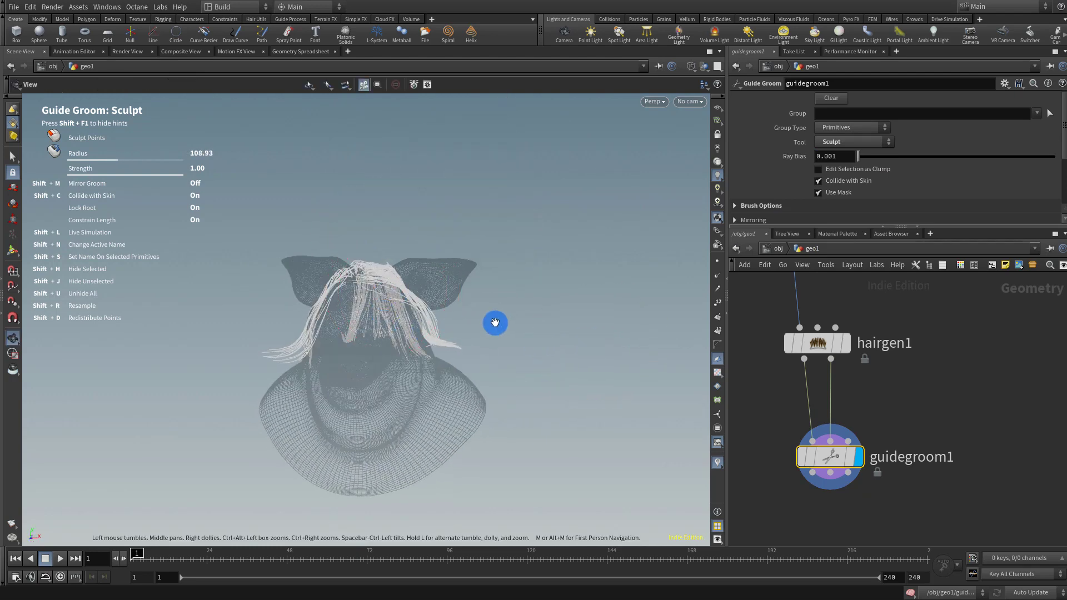
{"action": "left_click_drag", "start_coordinate": [495, 323], "coordinate": [384, 313], "text": "alt"}
{"action": "middle_click_drag", "start_coordinate": [491, 324], "coordinate": [501, 281], "text": "alt"}
Enlarge the node network area and template group1 so the pig head displays behind the guides.
{"action": "middle_click_drag", "start_coordinate": [917, 427], "coordinate": [937, 332]}
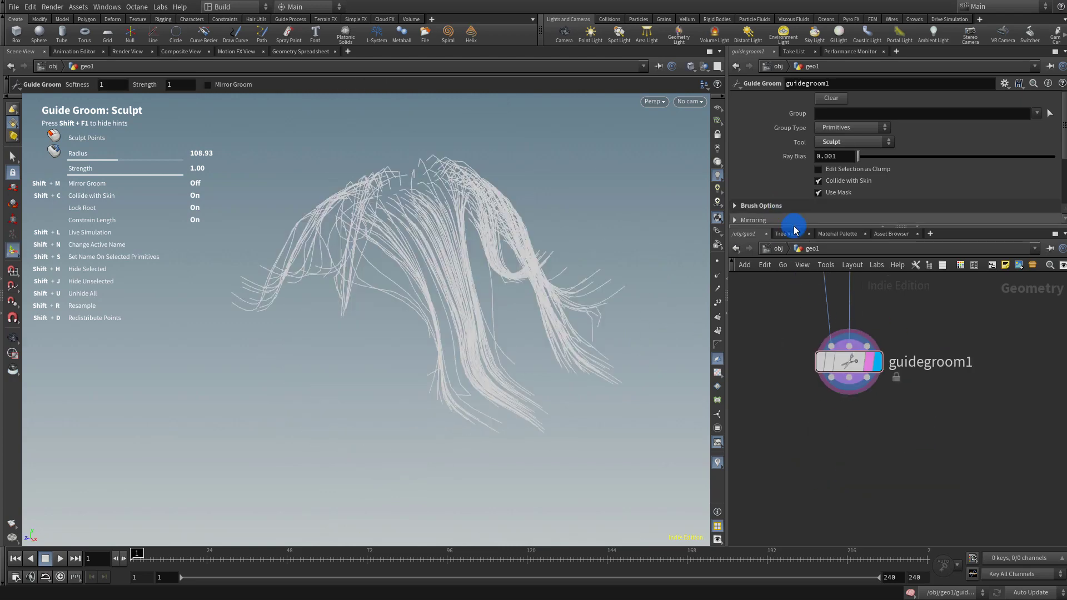
{"action": "left_click_drag", "start_coordinate": [791, 226], "coordinate": [790, 156]}
{"action": "middle_click_drag", "start_coordinate": [924, 285], "coordinate": [874, 451]}
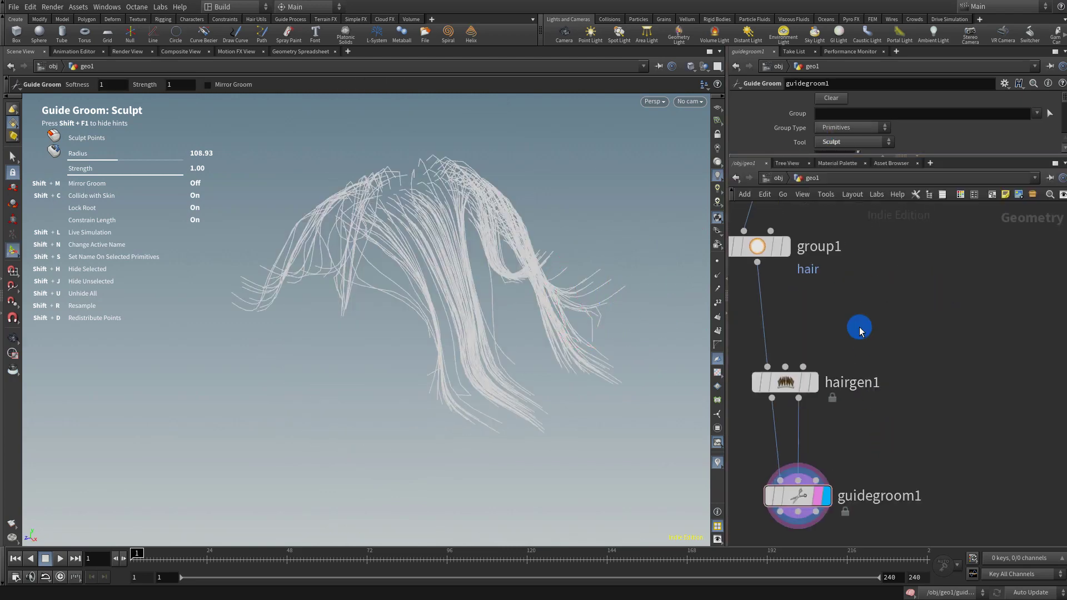
{"action": "middle_click_drag", "start_coordinate": [861, 306], "coordinate": [874, 384]}
{"action": "left_click", "coordinate": [790, 325]}
{"action": "left_click_drag", "start_coordinate": [578, 302], "coordinate": [504, 475], "text": "alt"}
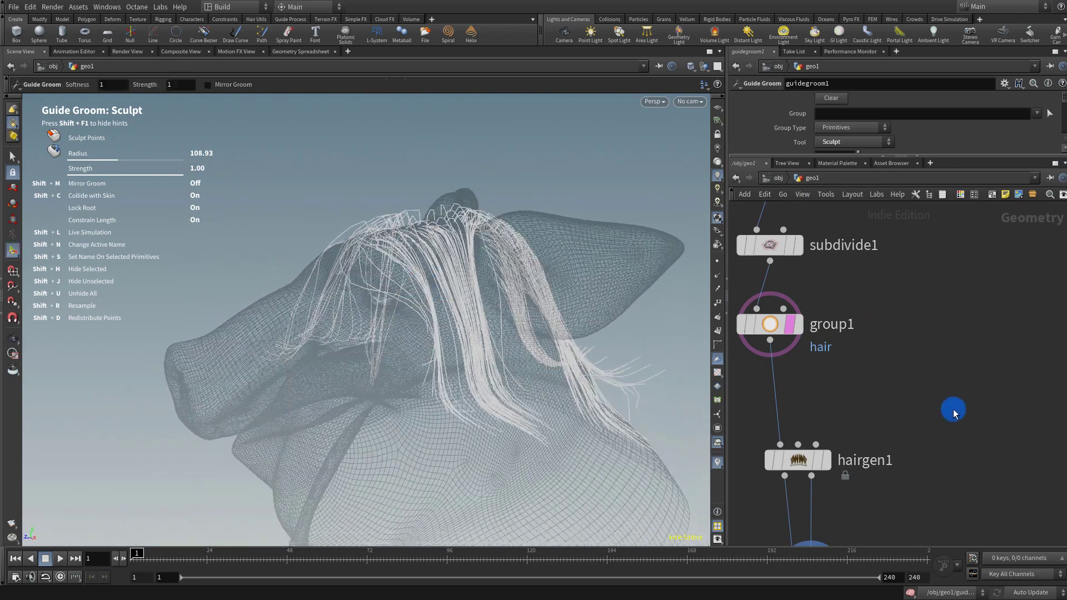
Add a Guide Collide With VDB node below guidegroom1.
{"action": "middle_click_drag", "start_coordinate": [952, 405], "coordinate": [924, 321]}
{"action": "scroll", "coordinate": [931, 365], "scroll_direction": "down", "scroll_amount": 3}
{"action": "key", "text": "Tab"}
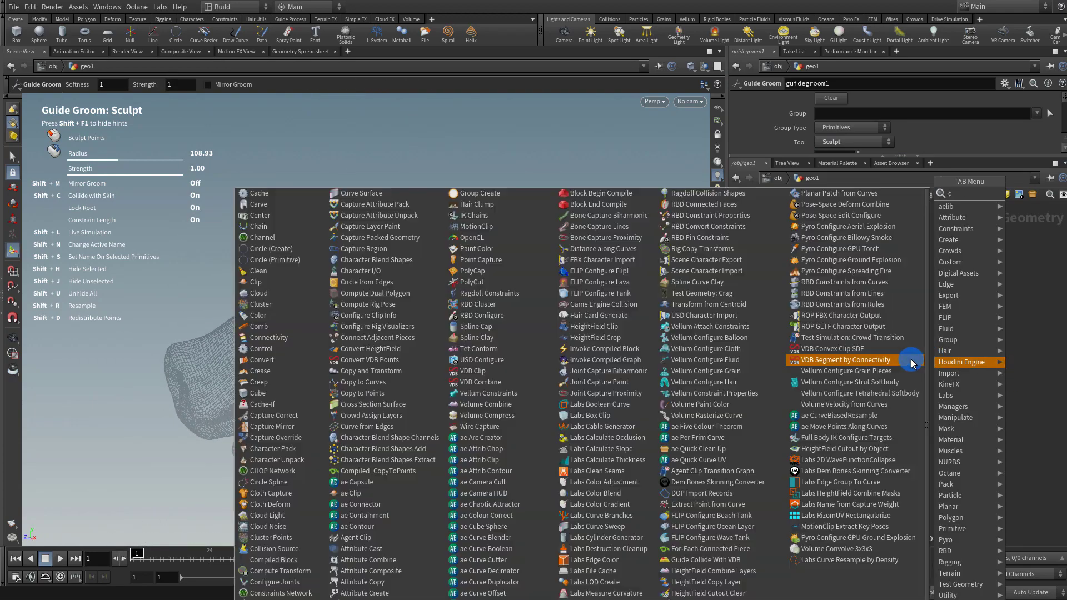
{"action": "type", "text": "coll"}
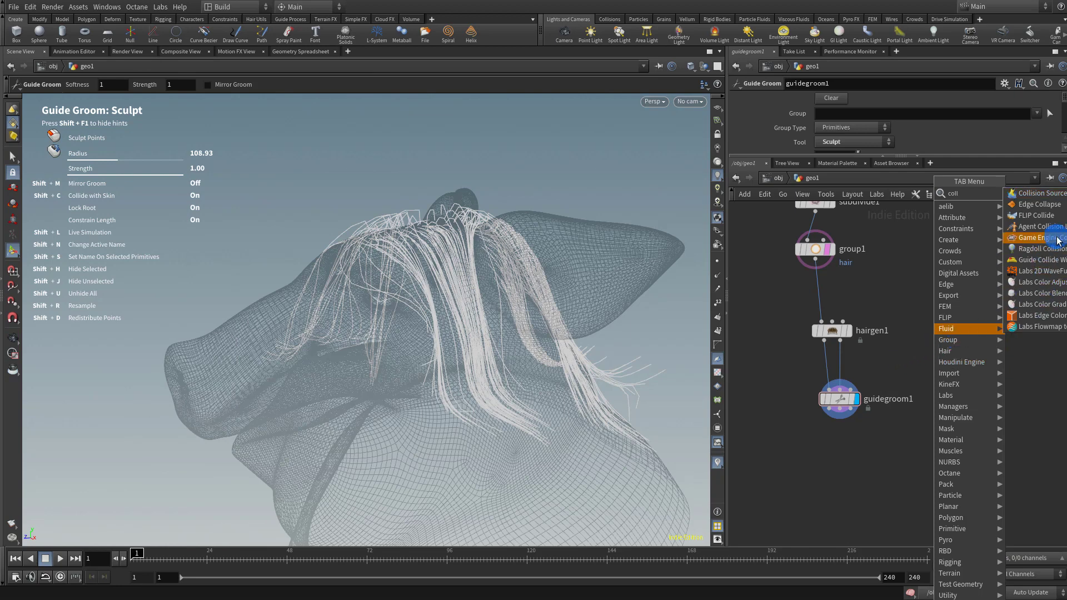
{"action": "left_click", "coordinate": [1059, 266]}
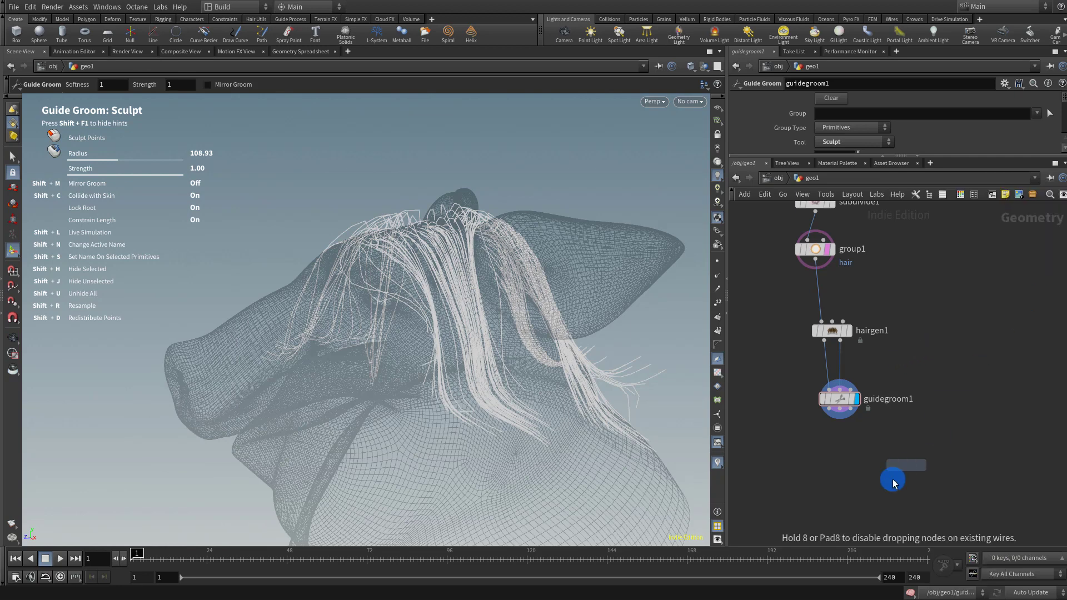
{"action": "left_click", "coordinate": [924, 352]}
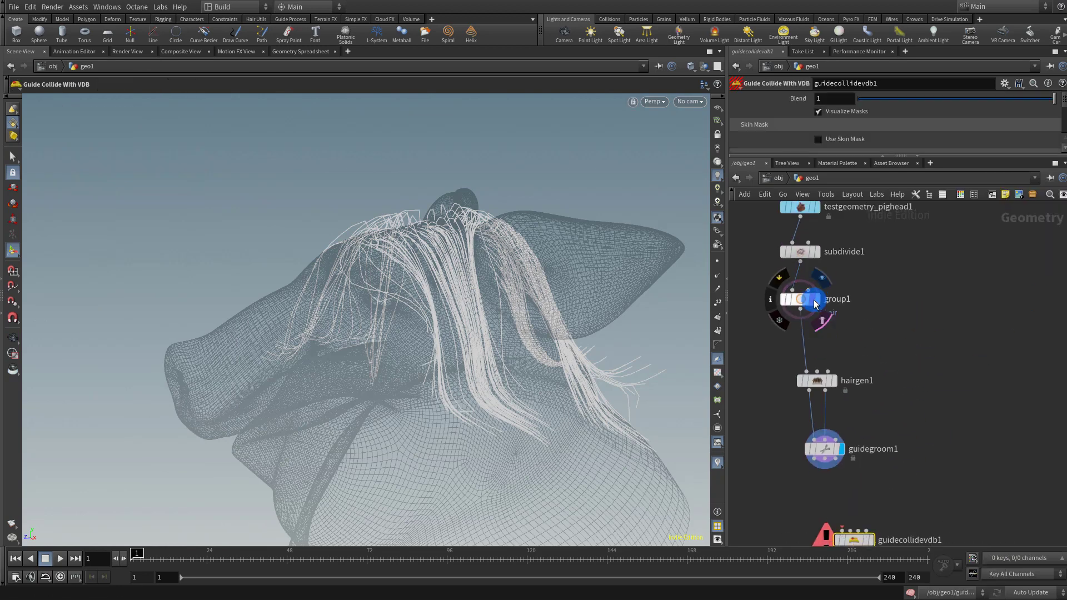
Display group1 and close the pig head's open neck with a PolyFill node in Single Polygon mode.
{"action": "left_click", "coordinate": [815, 299]}
{"action": "key", "text": "Escape"}
{"action": "mouse_move", "coordinate": [421, 364]}
{"action": "left_mouse_down"}
{"action": "mouse_move", "coordinate": [422, 376]}
{"action": "mouse_move", "coordinate": [476, 357]}
{"action": "mouse_move", "coordinate": [476, 341]}
{"action": "mouse_move", "coordinate": [615, 254]}
{"action": "left_mouse_up"}
{"action": "key", "text": "w"}
{"action": "key", "text": "w"}
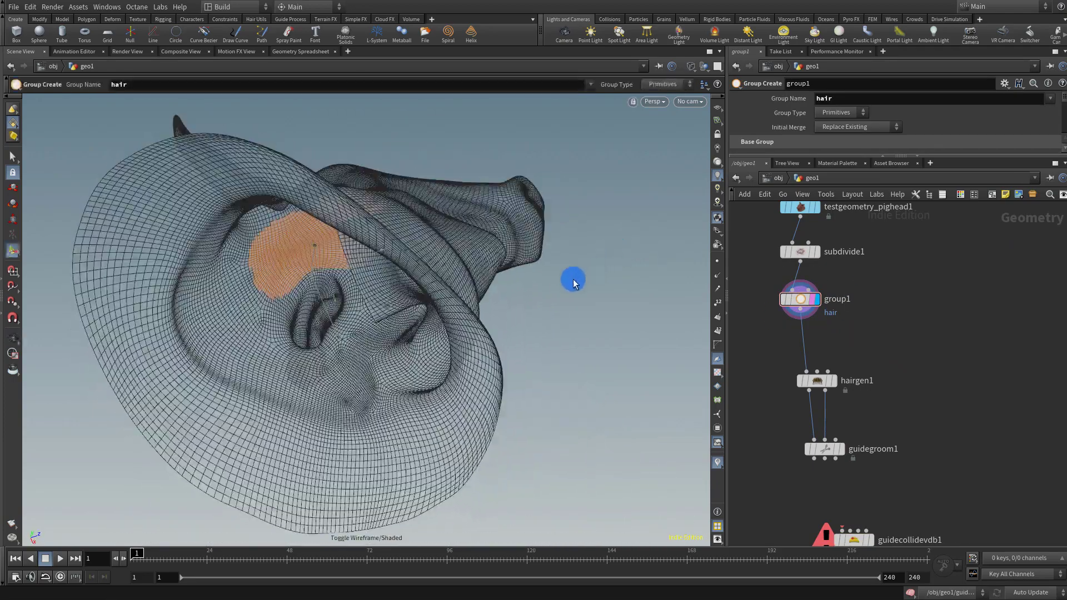
{"action": "key", "text": "Tab"}
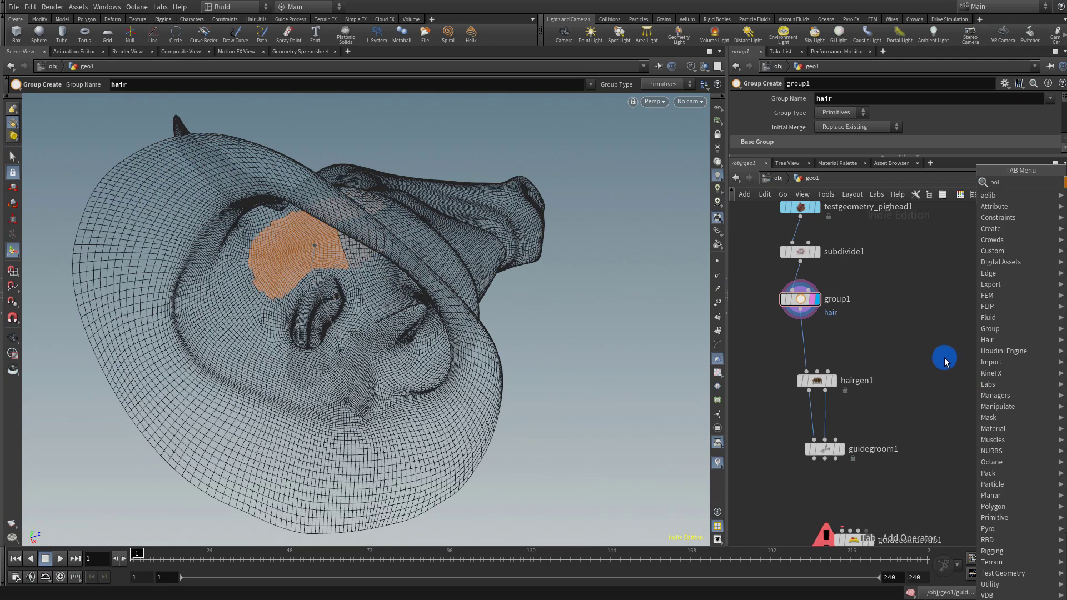
{"action": "type", "text": "polyfill"}
{"action": "key", "text": "Return"}
{"action": "left_click", "coordinate": [939, 364]}
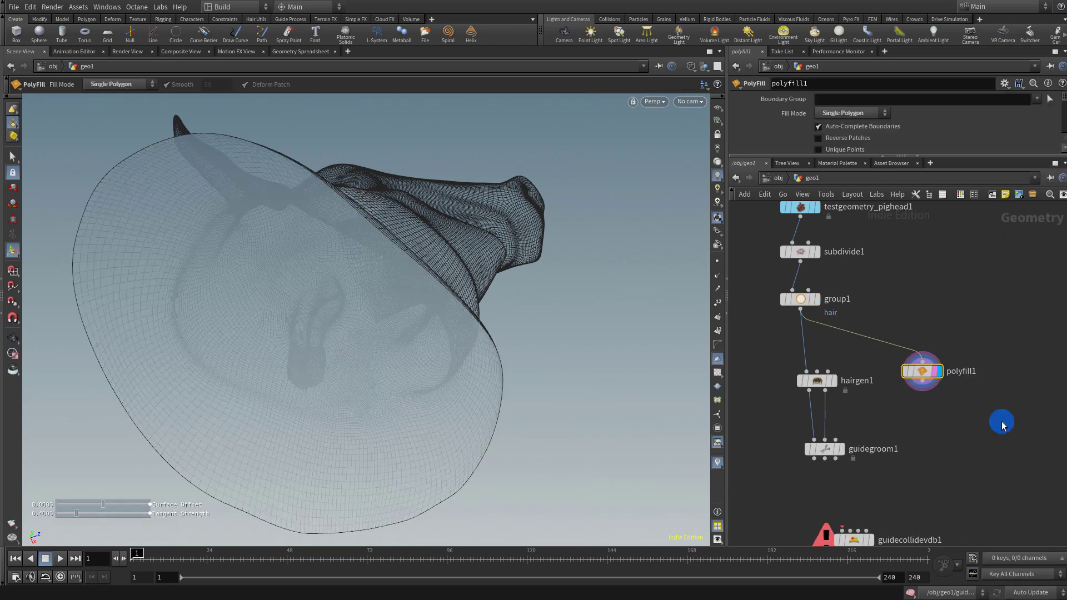
Add a VDB from Polygons node fed by polyfill1 and display its result.
{"action": "key", "text": "Tab"}
{"action": "type", "text": "vdb"}
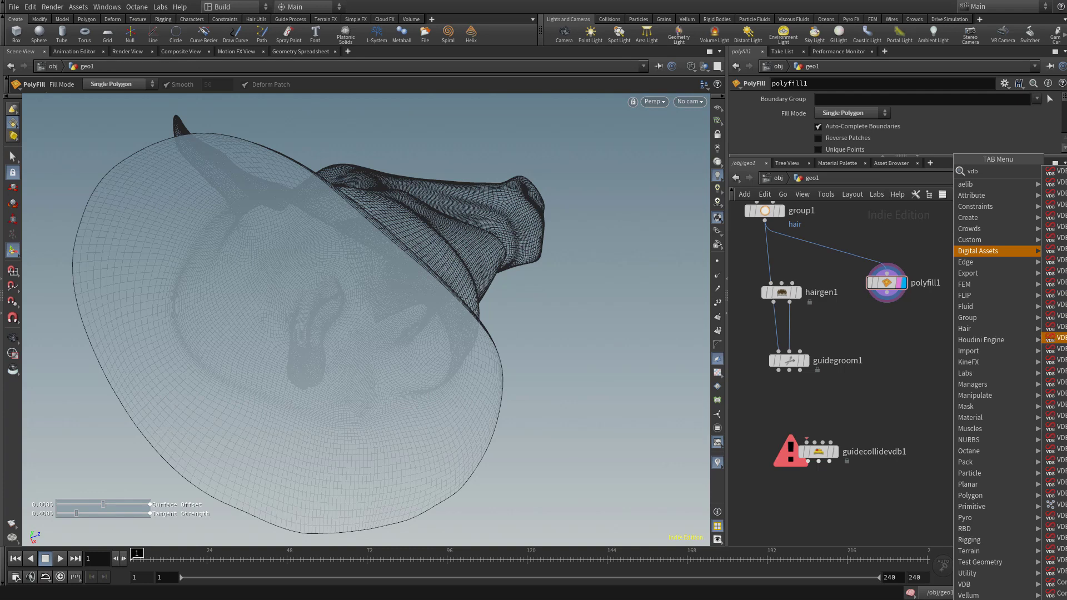
{"action": "key", "text": "Return"}
{"action": "left_click", "coordinate": [936, 359]}
{"action": "left_click", "coordinate": [933, 351]}
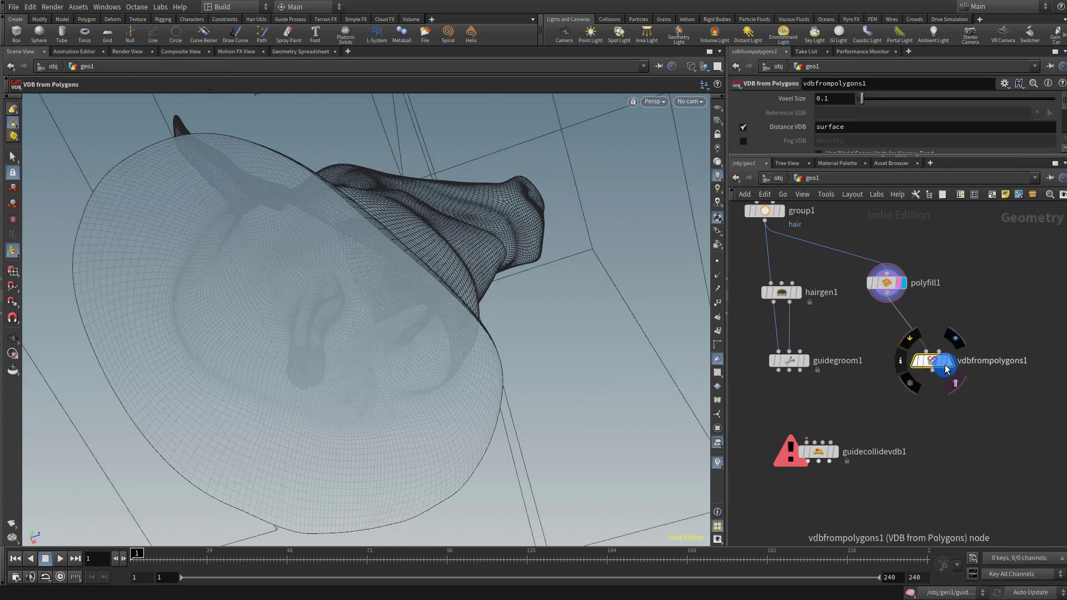
View the head volume shaded and set the VDB from Polygons voxel size to 0.02.
{"action": "key", "text": "w"}
{"action": "mouse_move", "coordinate": [492, 327]}
{"action": "left_mouse_down", "text": "alt"}
{"action": "mouse_move", "coordinate": [472, 382]}
{"action": "mouse_move", "coordinate": [412, 439]}
{"action": "left_mouse_up", "text": "alt"}
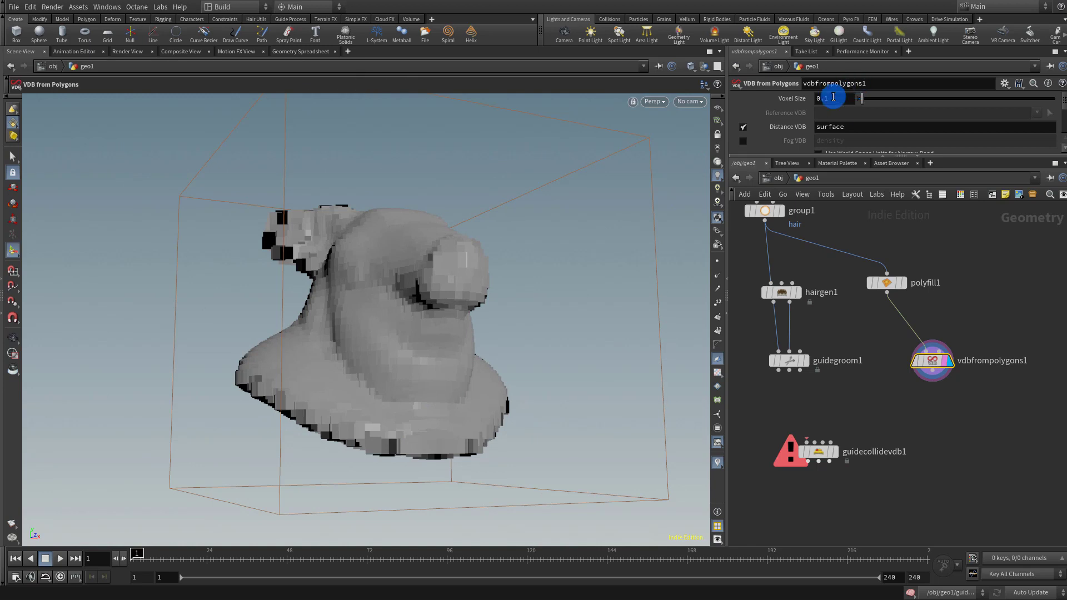
{"action": "left_click", "coordinate": [585, 173]}
Connect guidegroom1's guides and skin outputs, plus vdbfrompolygons1, to the matching inputs of guidecollidevdb1.
{"action": "middle_click_drag", "start_coordinate": [796, 397], "coordinate": [807, 371]}
{"action": "left_click_drag", "start_coordinate": [787, 350], "coordinate": [807, 413]}
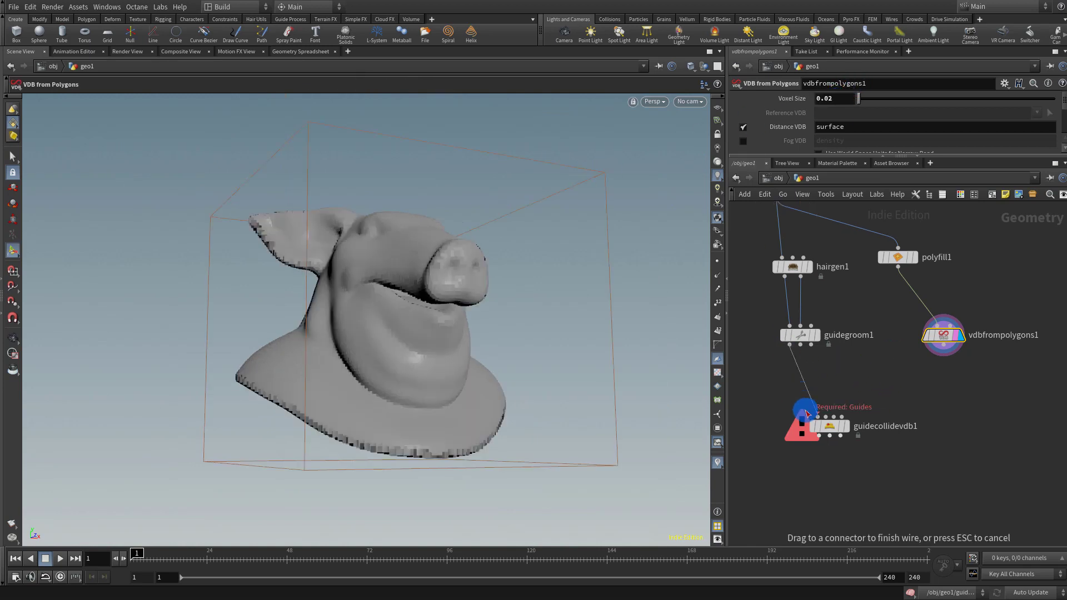
{"action": "left_click", "coordinate": [807, 414]}
{"action": "left_click_drag", "start_coordinate": [804, 350], "coordinate": [824, 402]}
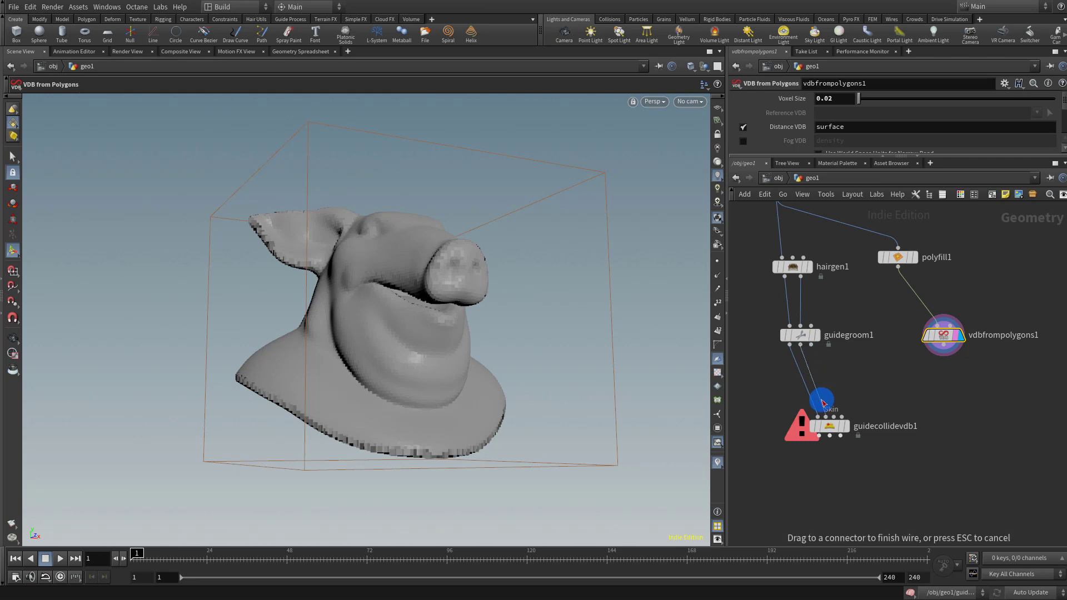
{"action": "left_click", "coordinate": [823, 402]}
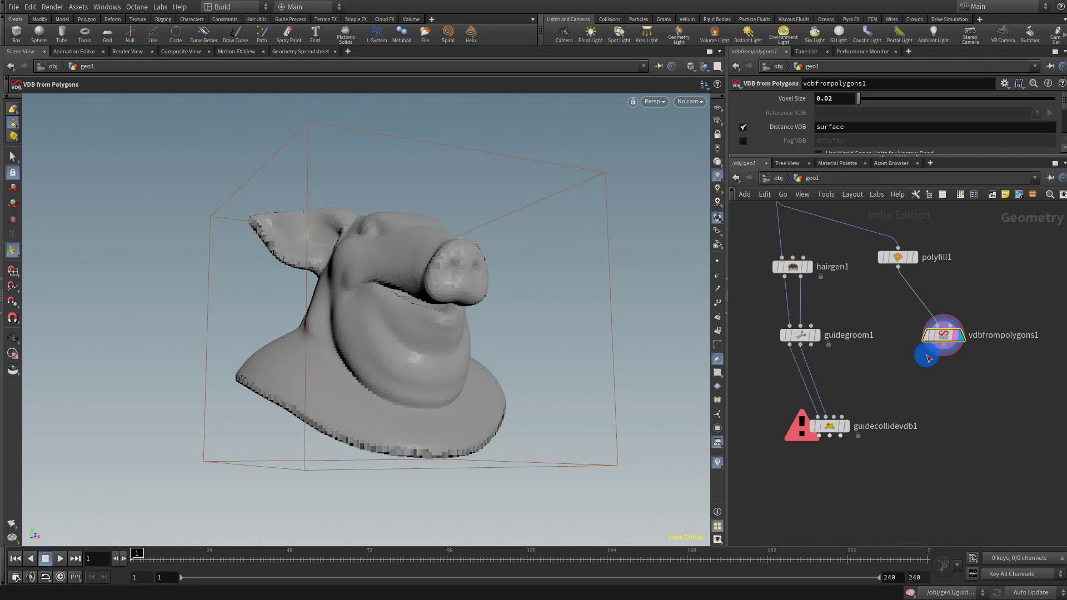
{"action": "left_click_drag", "start_coordinate": [928, 358], "coordinate": [839, 405]}
{"action": "left_click", "coordinate": [841, 417]}
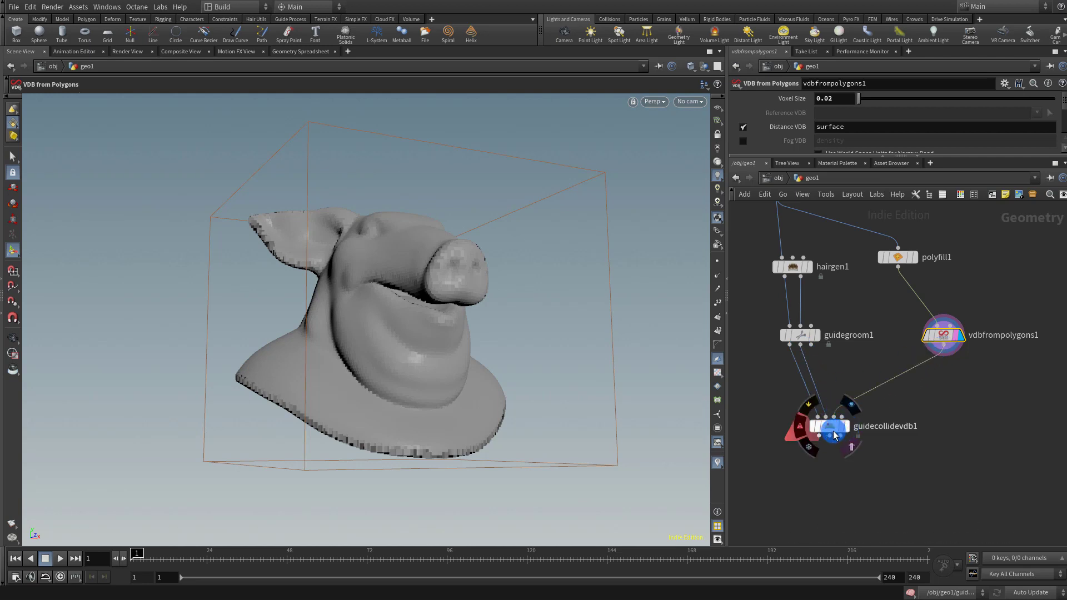
Display guidecollidevdb1 and set its Surface Offset to about 0.0124 and Push Amount to about 0.0338.
{"action": "left_click", "coordinate": [833, 435]}
{"action": "left_click_drag", "start_coordinate": [514, 295], "coordinate": [537, 302]}
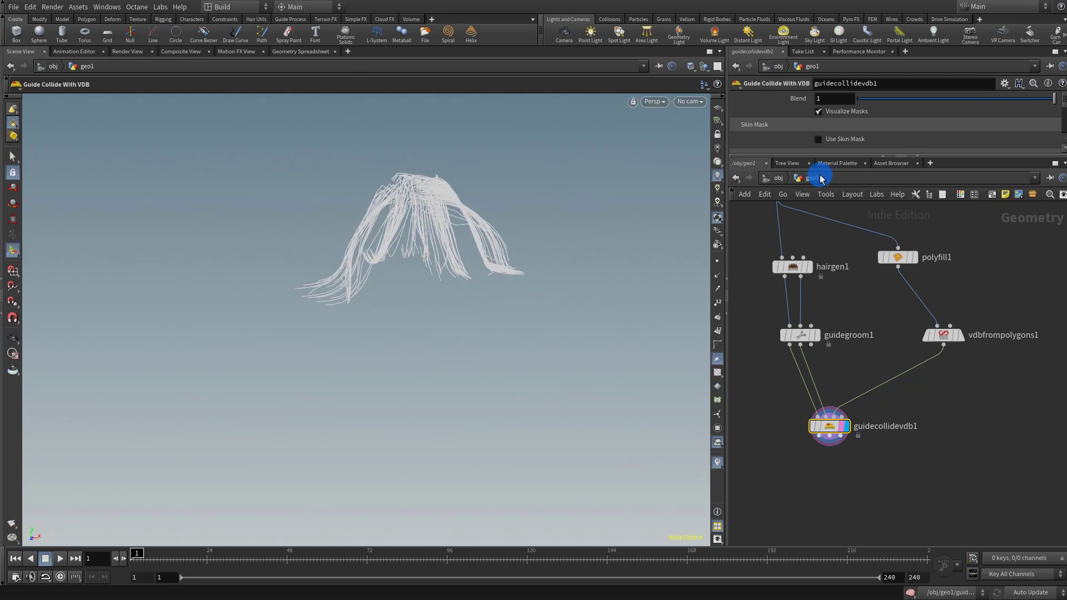
{"action": "left_click_drag", "start_coordinate": [825, 155], "coordinate": [819, 338]}
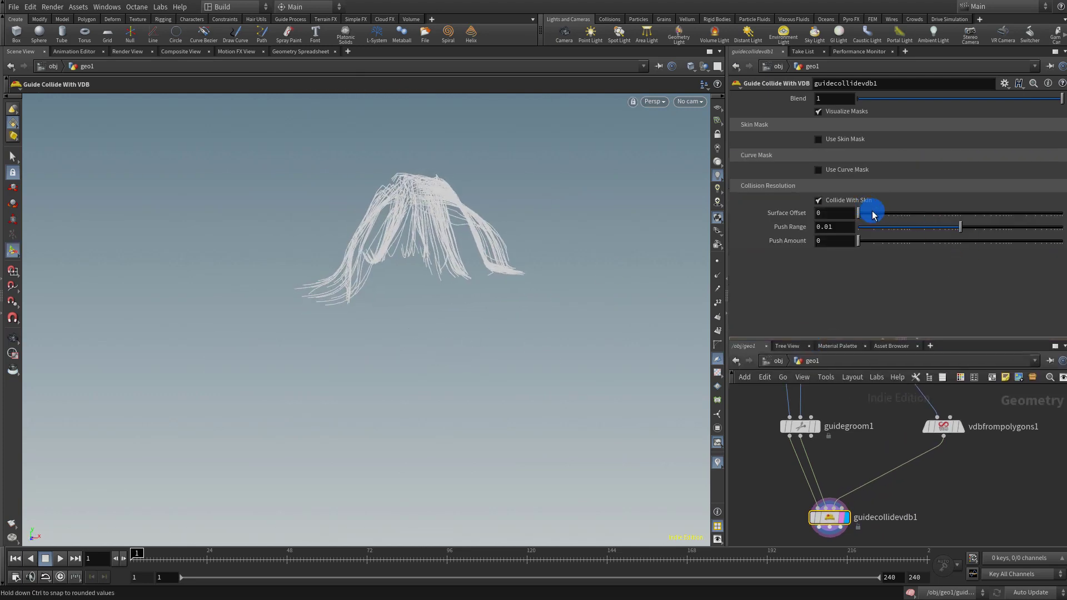
{"action": "left_click_drag", "start_coordinate": [943, 213], "coordinate": [971, 215]}
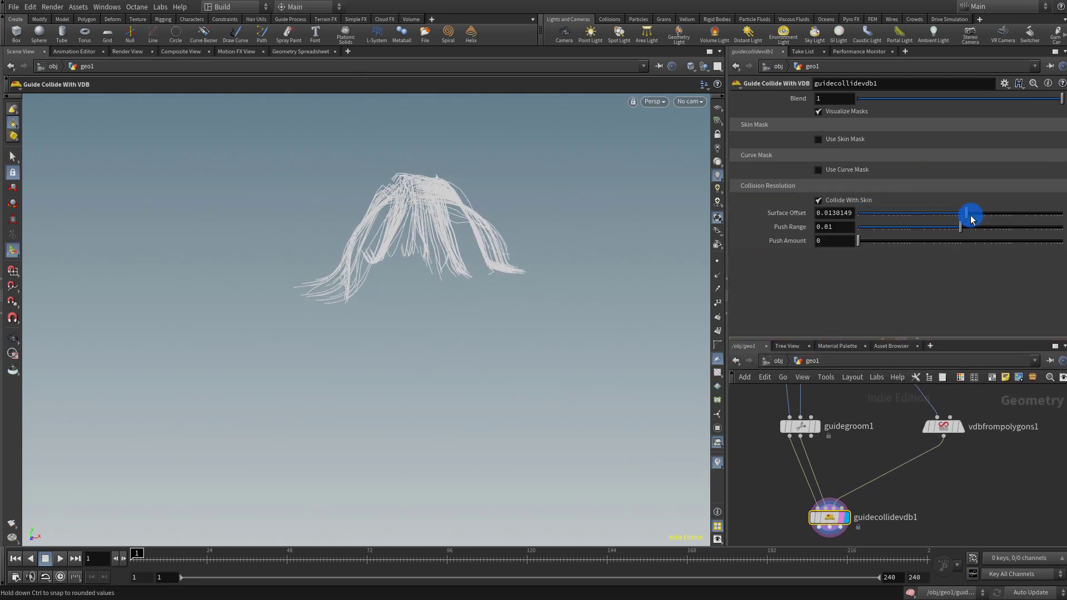
{"action": "left_click_drag", "start_coordinate": [932, 248], "coordinate": [984, 257]}
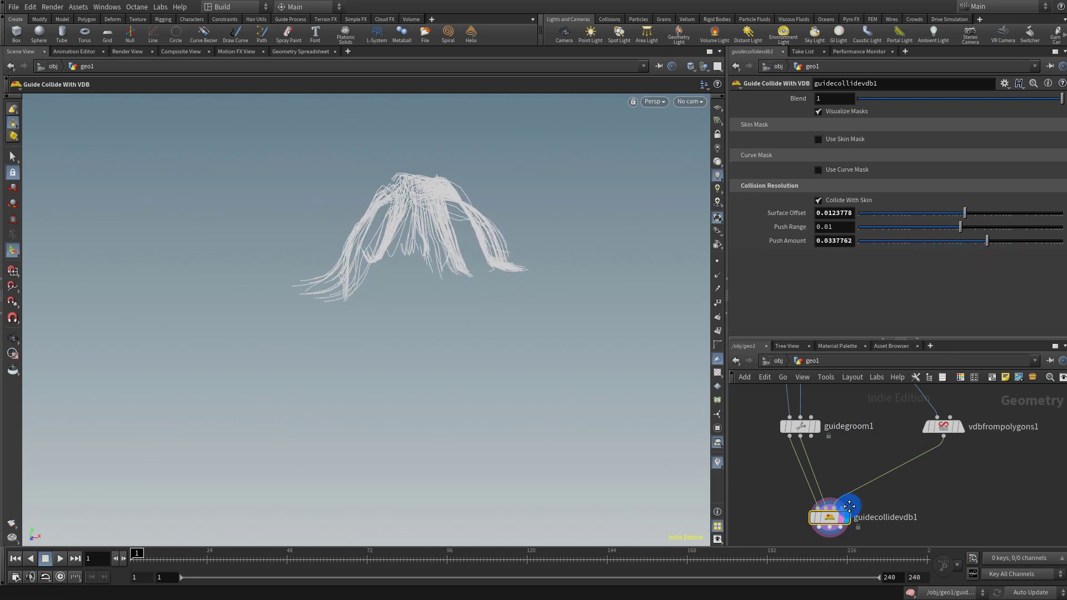
Template polyfill1 and check the collided guides against the pig head from the side.
{"action": "middle_click_drag", "start_coordinate": [849, 506], "coordinate": [876, 488]}
{"action": "left_click", "coordinate": [880, 495]}
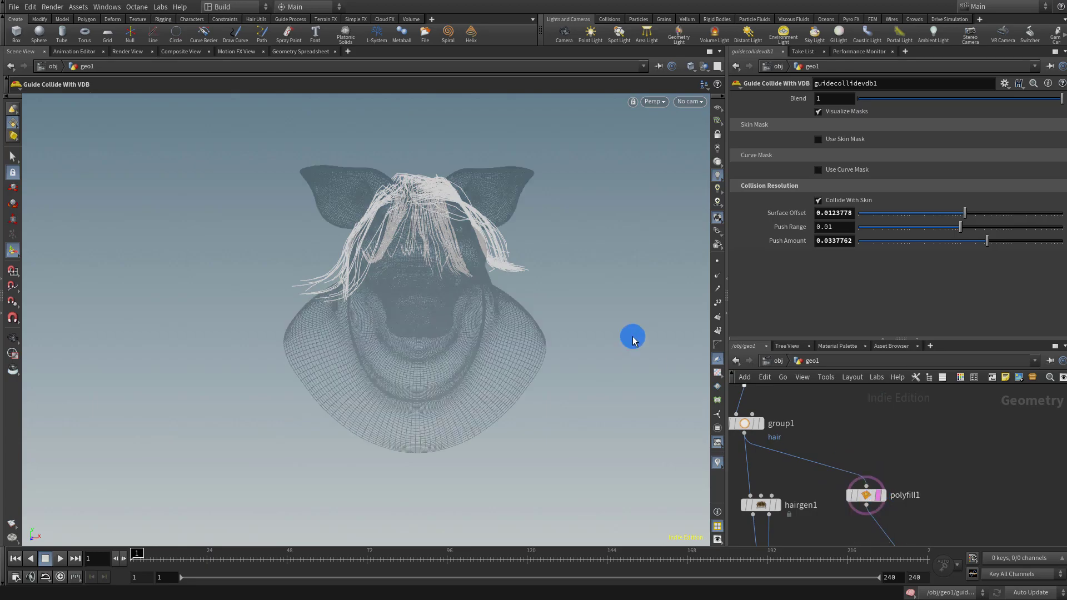
{"action": "key", "text": "Escape"}
{"action": "left_click_drag", "start_coordinate": [589, 136], "coordinate": [693, 262]}
{"action": "key", "text": "Return"}
Add a Smooth node fed by guidecollidevdb1's guides output and display the smoothed guides.
{"action": "middle_click_drag", "start_coordinate": [889, 423], "coordinate": [966, 407]}
{"action": "key", "text": "Tab"}
{"action": "type", "text": "smoo"}
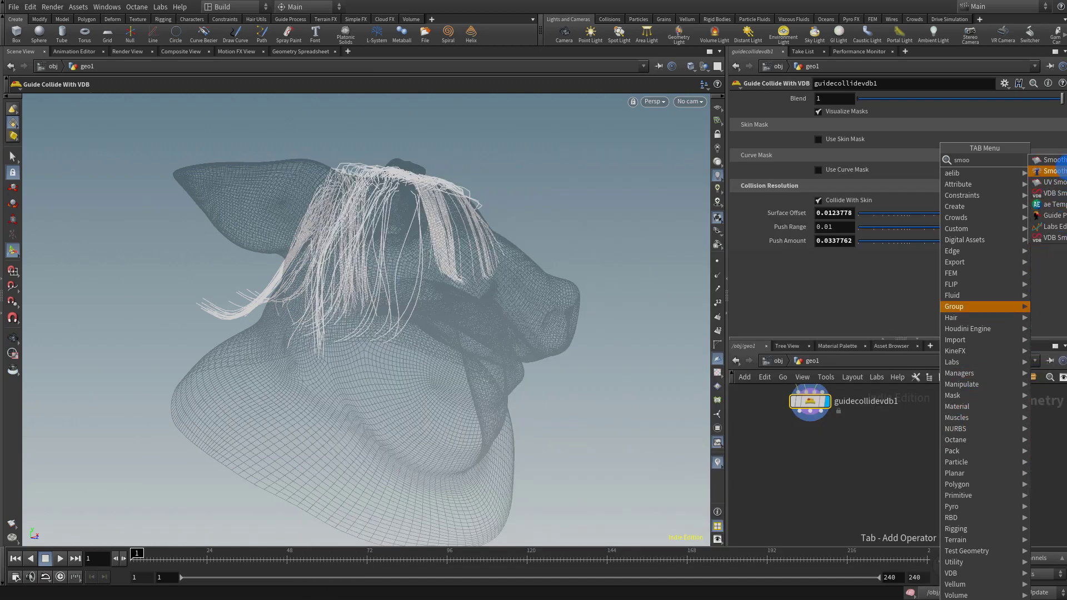
{"action": "key", "text": "Return"}
{"action": "left_click", "coordinate": [813, 461]}
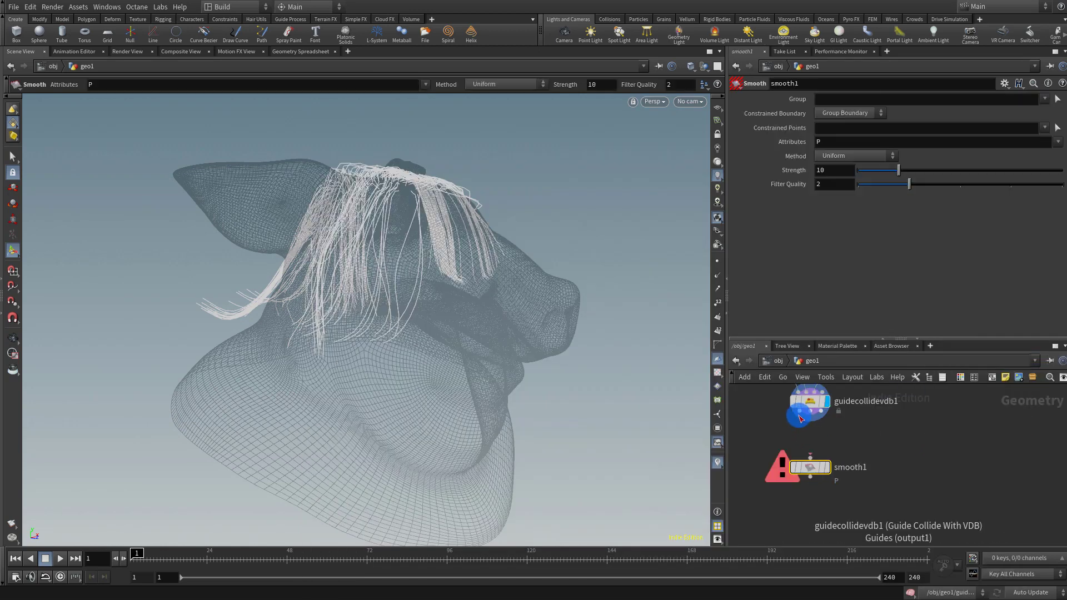
{"action": "left_click", "coordinate": [816, 472]}
{"action": "left_click", "coordinate": [903, 187]}
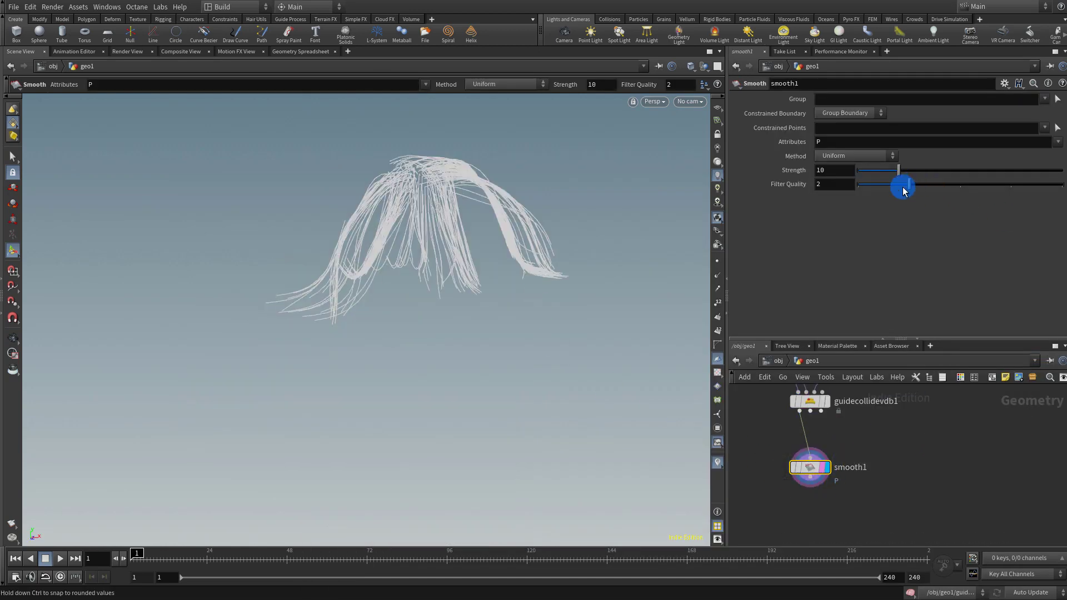
Enlarge the node network area and add a second Hair Generate node near smooth1.
{"action": "left_click_drag", "start_coordinate": [870, 339], "coordinate": [901, 194]}
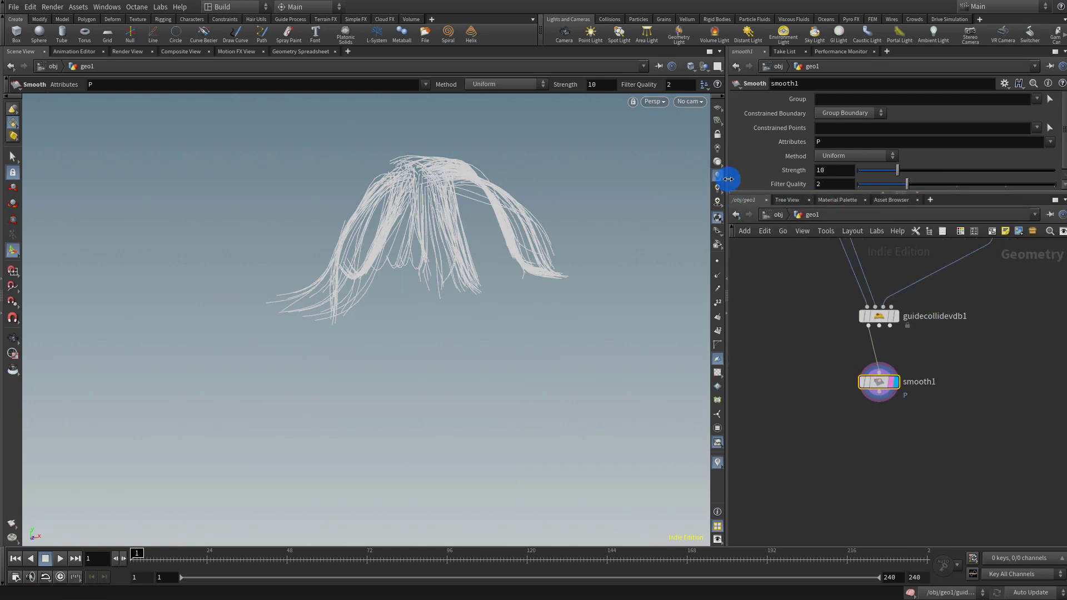
{"action": "left_click_drag", "start_coordinate": [728, 179], "coordinate": [642, 183]}
{"action": "key", "text": "Tab"}
{"action": "type", "text": "h"}
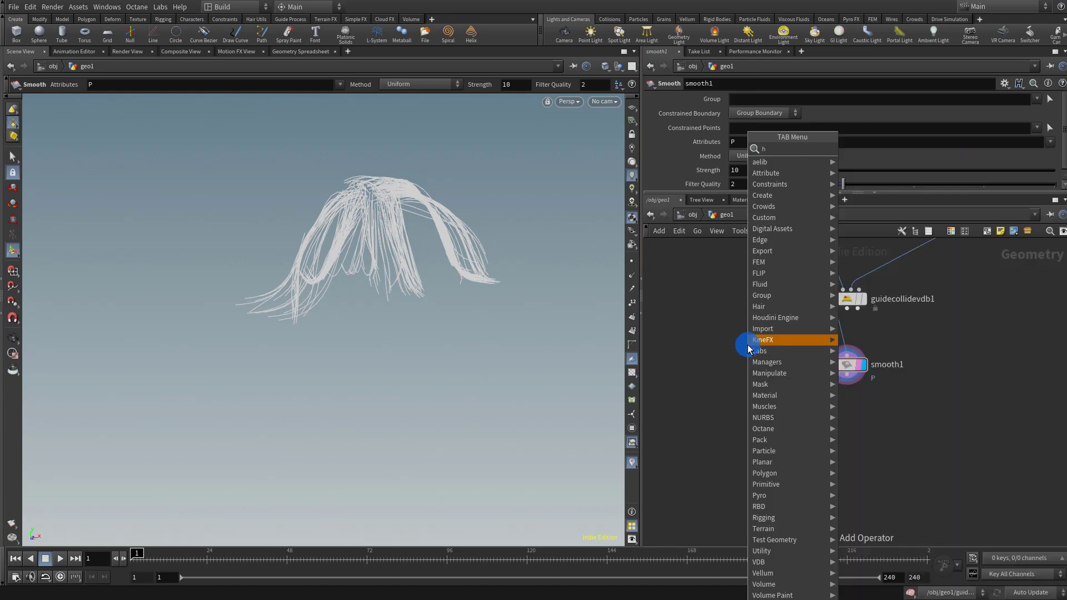
{"action": "type", "text": "airge"}
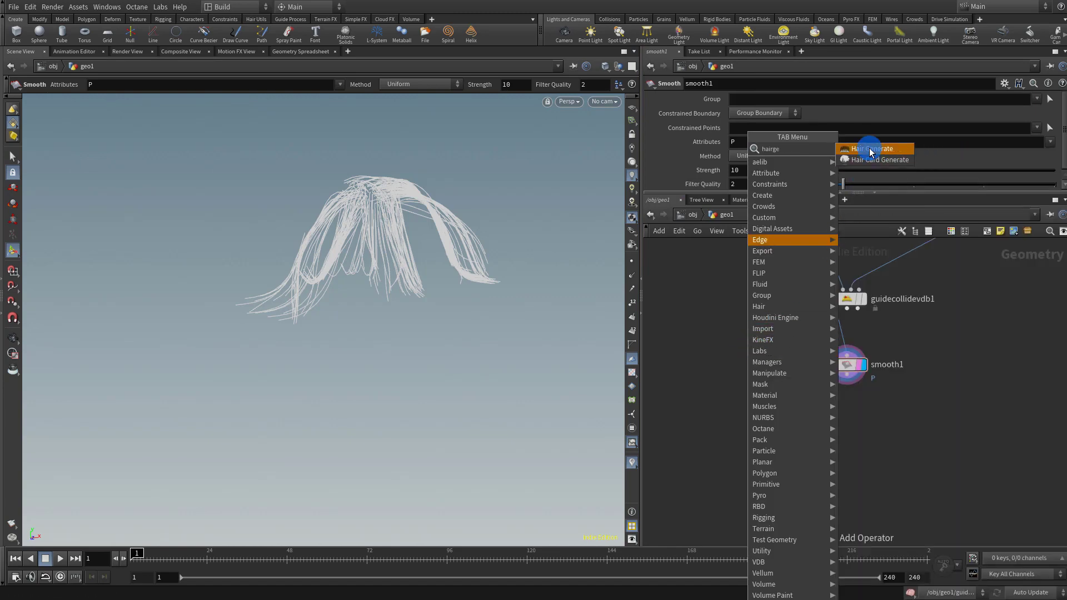
{"action": "left_click", "coordinate": [871, 152]}
{"action": "left_click", "coordinate": [776, 450]}
Feed group1 into hairgen2's skin input and smooth1 into its guides input, then display hairgen2.
{"action": "scroll", "coordinate": [781, 384], "scroll_direction": "up", "scroll_amount": 10}
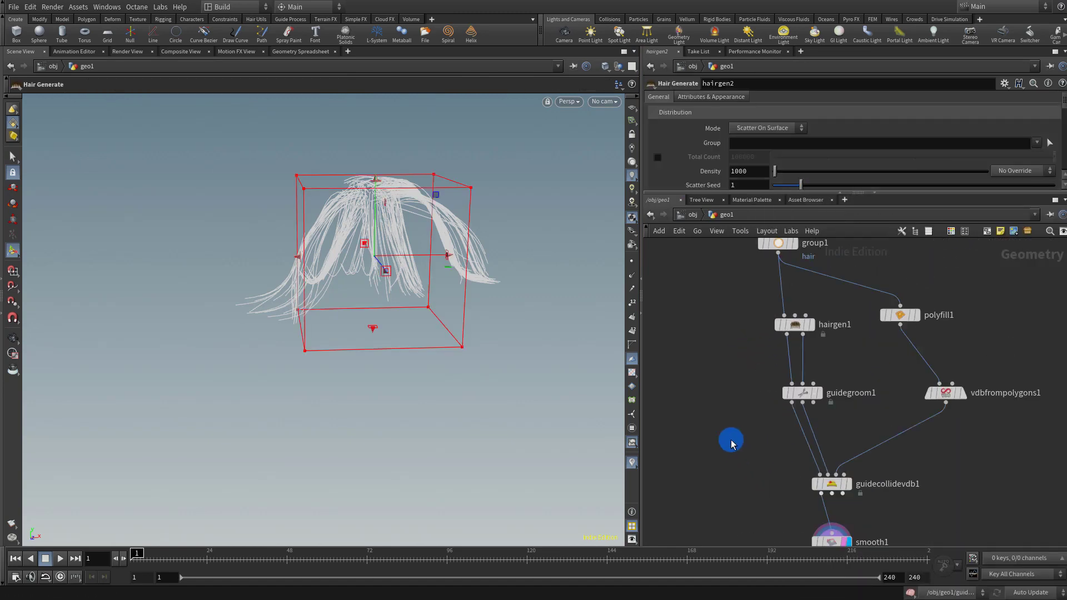
{"action": "scroll", "coordinate": [789, 462], "scroll_direction": "down", "scroll_amount": 10}
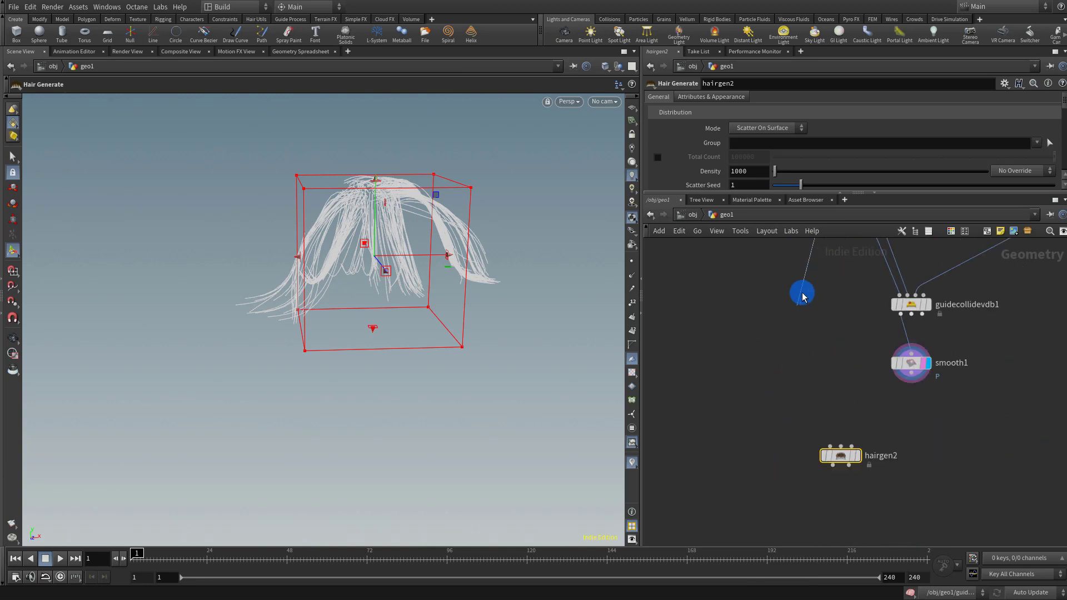
{"action": "left_click", "coordinate": [844, 428]}
{"action": "left_click", "coordinate": [911, 362]}
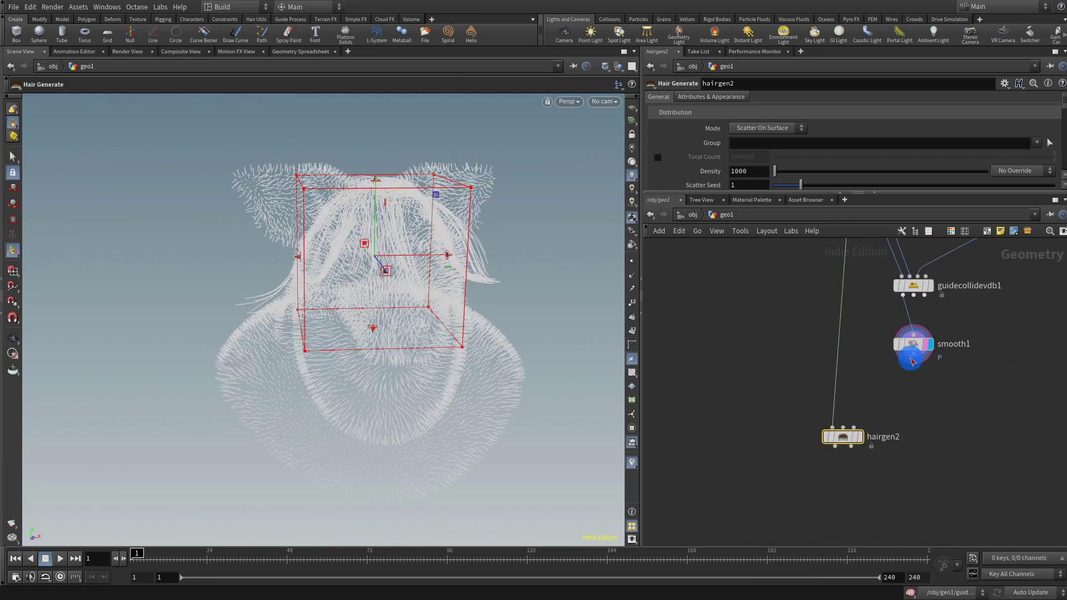
{"action": "left_click", "coordinate": [854, 425]}
{"action": "left_click", "coordinate": [860, 437]}
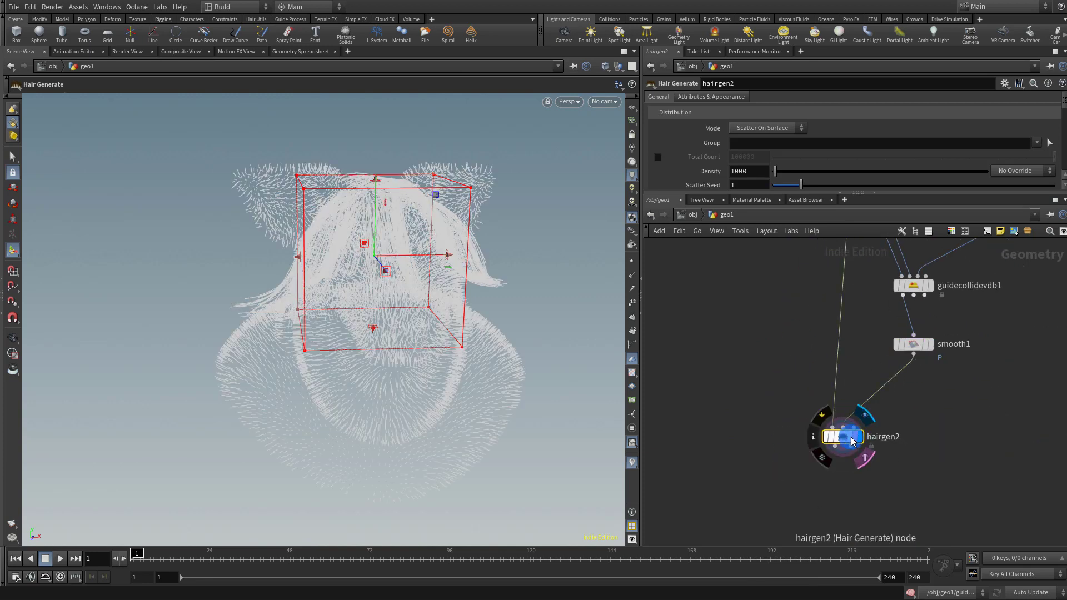
Restrict hairgen2 to the hair group and inspect the generated hair from another angle.
{"action": "left_click", "coordinate": [1037, 145]}
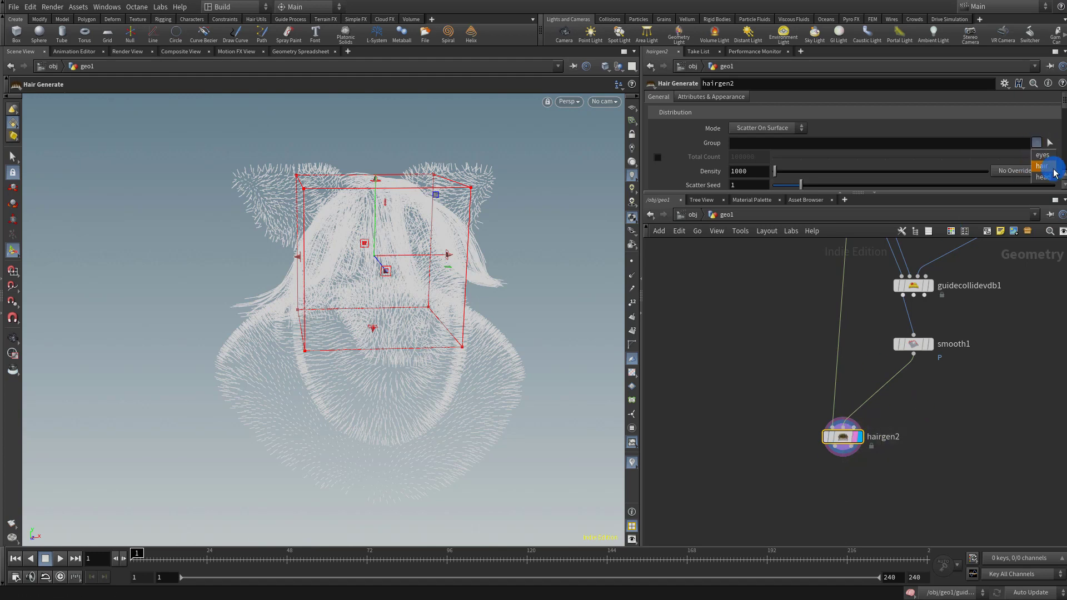
{"action": "left_click", "coordinate": [1053, 168]}
{"action": "left_click_drag", "start_coordinate": [502, 257], "coordinate": [542, 270], "text": "alt"}
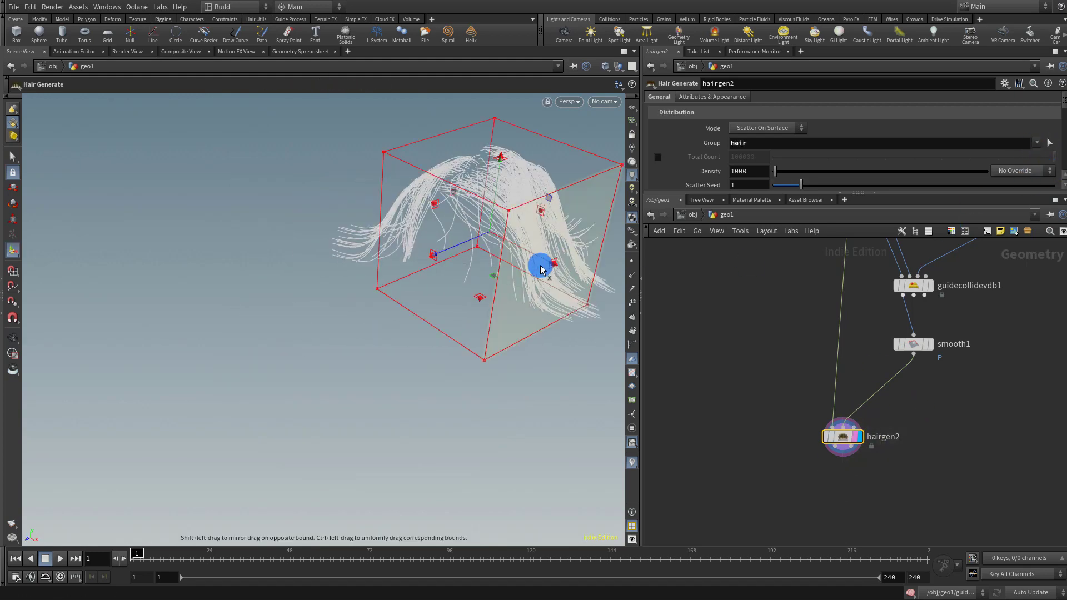
{"action": "middle_click_drag", "start_coordinate": [484, 310], "coordinate": [386, 368], "text": "alt"}
{"action": "left_click", "coordinate": [715, 277]}
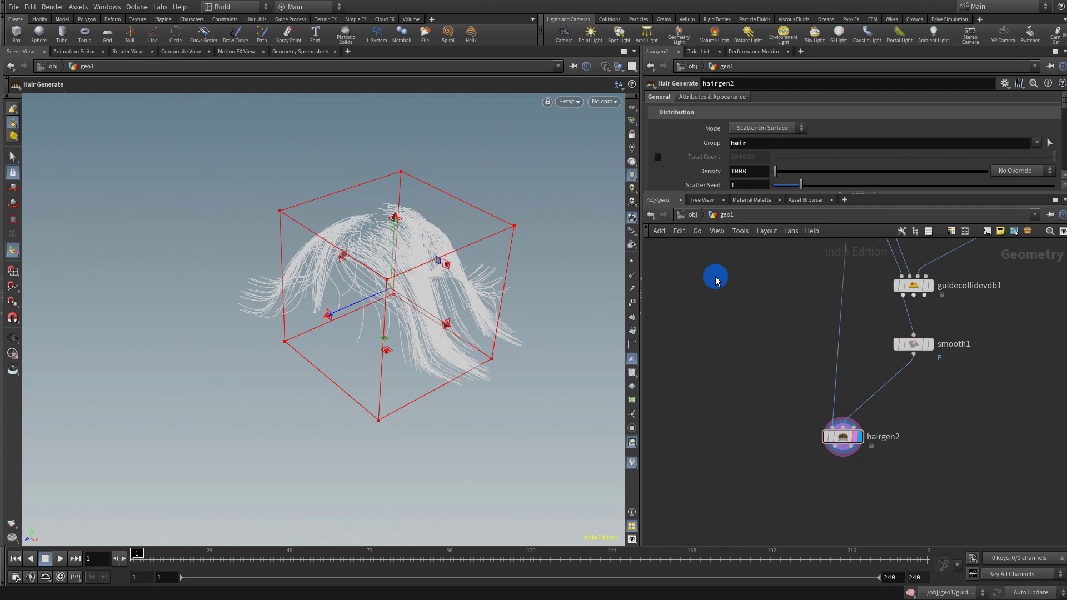
Enable Shade Open Curves In Viewport on the geo1 object and switch the viewport to shaded display.
{"action": "left_click", "coordinate": [694, 215]}
{"action": "left_click_drag", "start_coordinate": [724, 258], "coordinate": [897, 362]}
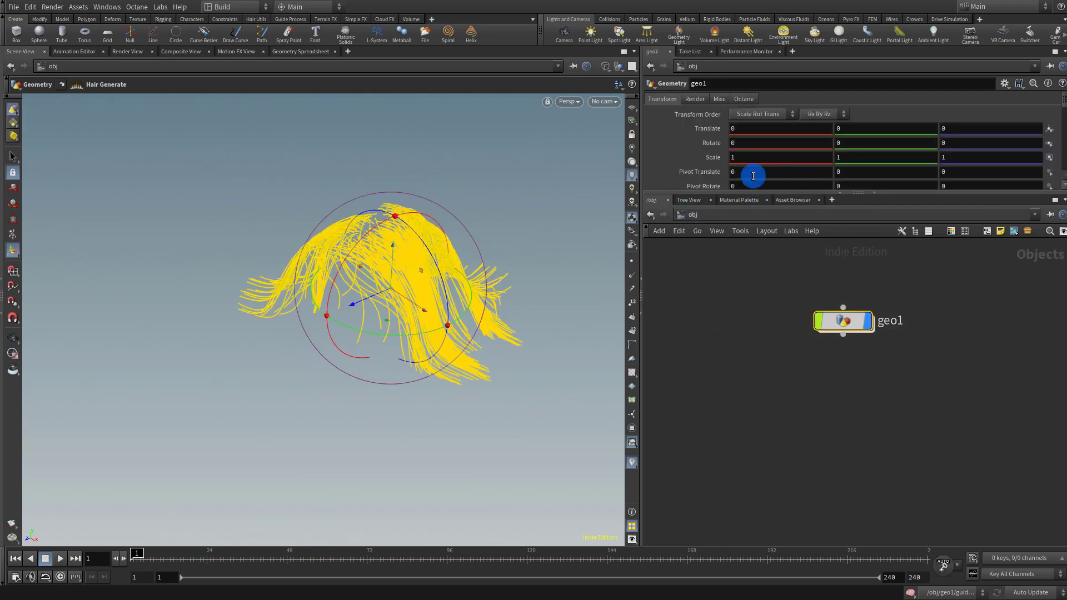
{"action": "left_click", "coordinate": [753, 99]}
{"action": "left_click", "coordinate": [719, 99]}
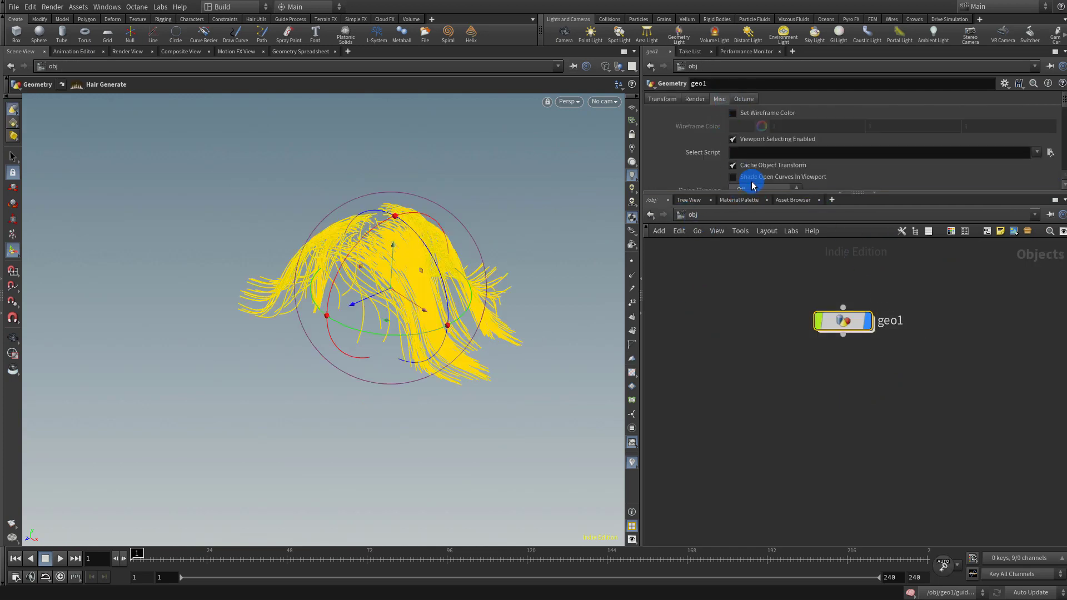
{"action": "key", "text": "w"}
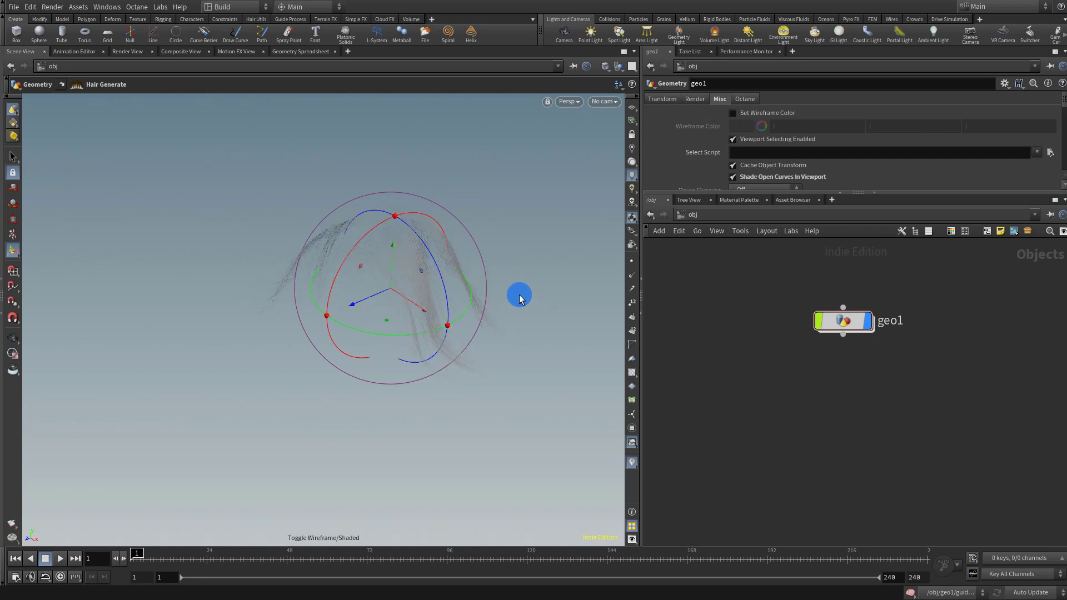
Examine the Antialias Samples setting in the viewport's scene display options.
{"action": "left_click", "coordinate": [630, 219]}
{"action": "left_click_drag", "start_coordinate": [503, 275], "coordinate": [452, 238]}
{"action": "key", "text": "Return"}
{"action": "key", "text": "d"}
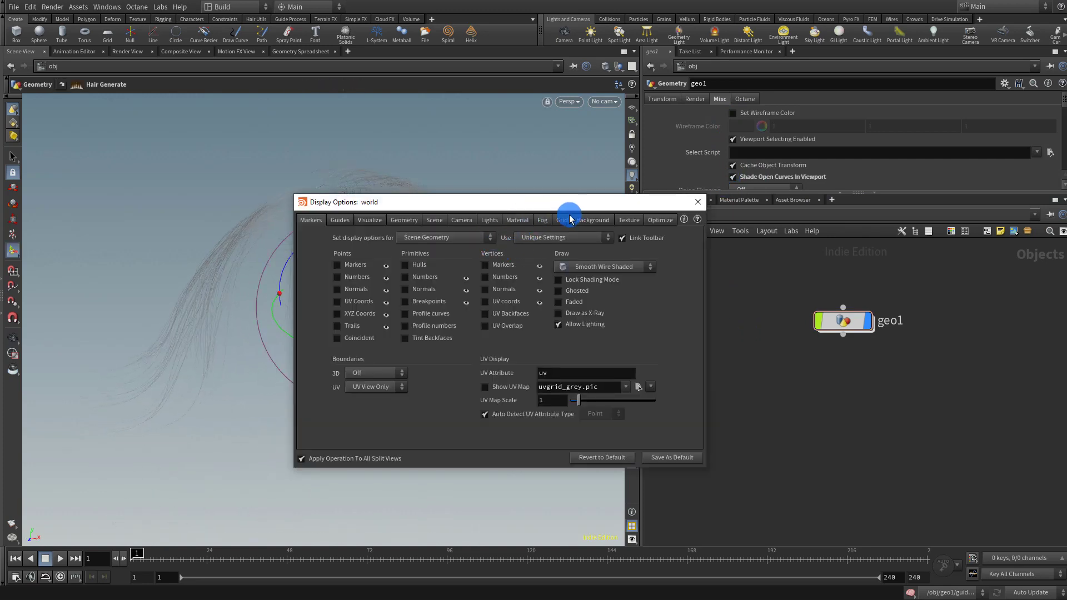
{"action": "left_click_drag", "start_coordinate": [570, 218], "coordinate": [669, 183]}
{"action": "left_click", "coordinate": [582, 191]}
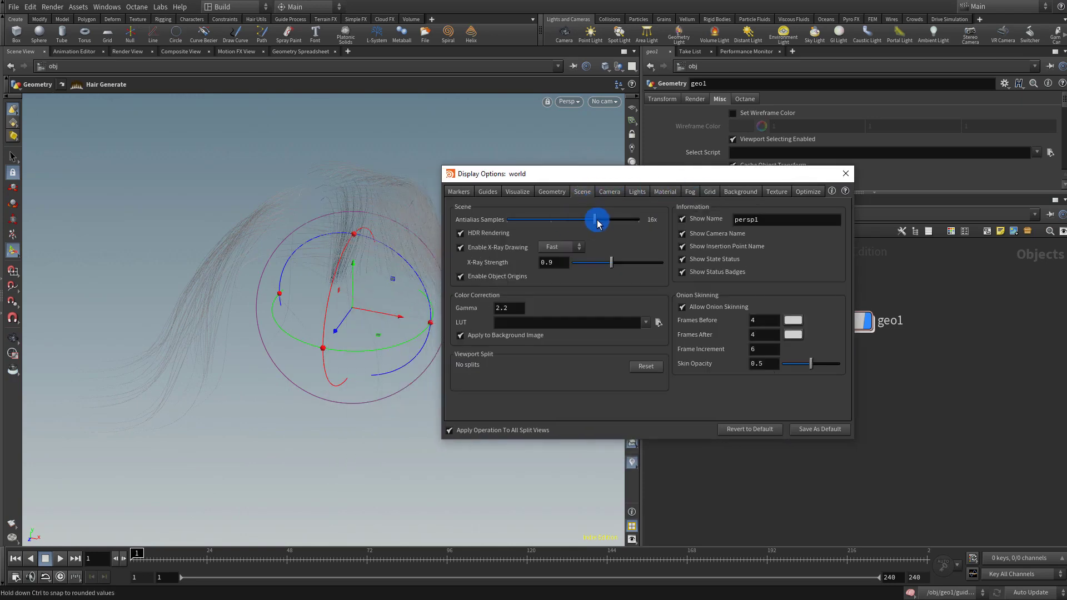
{"action": "left_click", "coordinate": [841, 178]}
Return inside geo1 and set hairgen2's Density to 4000.
{"action": "double_click", "coordinate": [851, 326]}
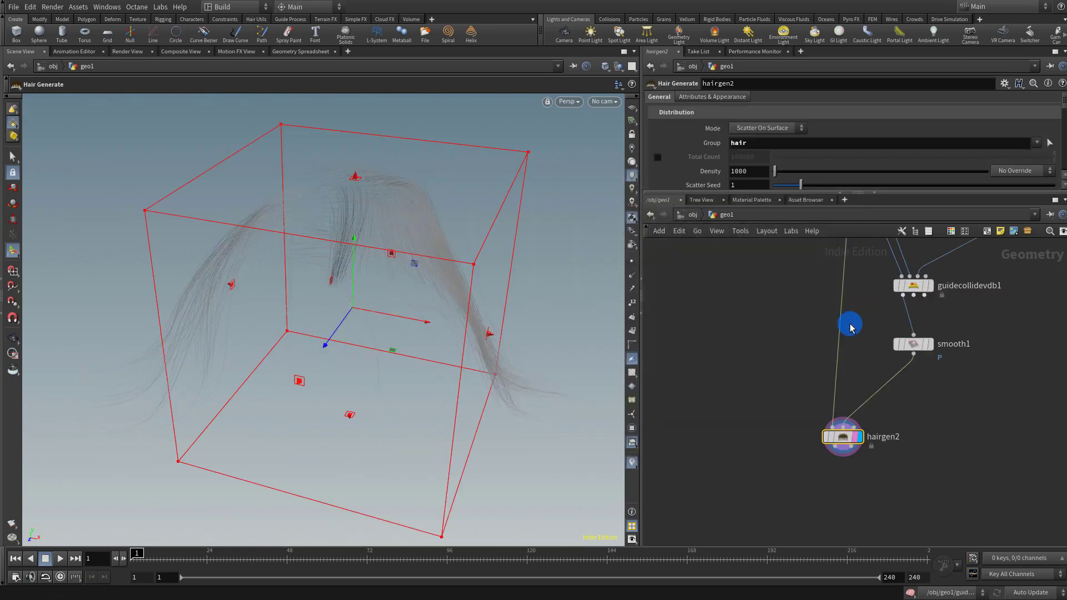
{"action": "left_click", "coordinate": [723, 97]}
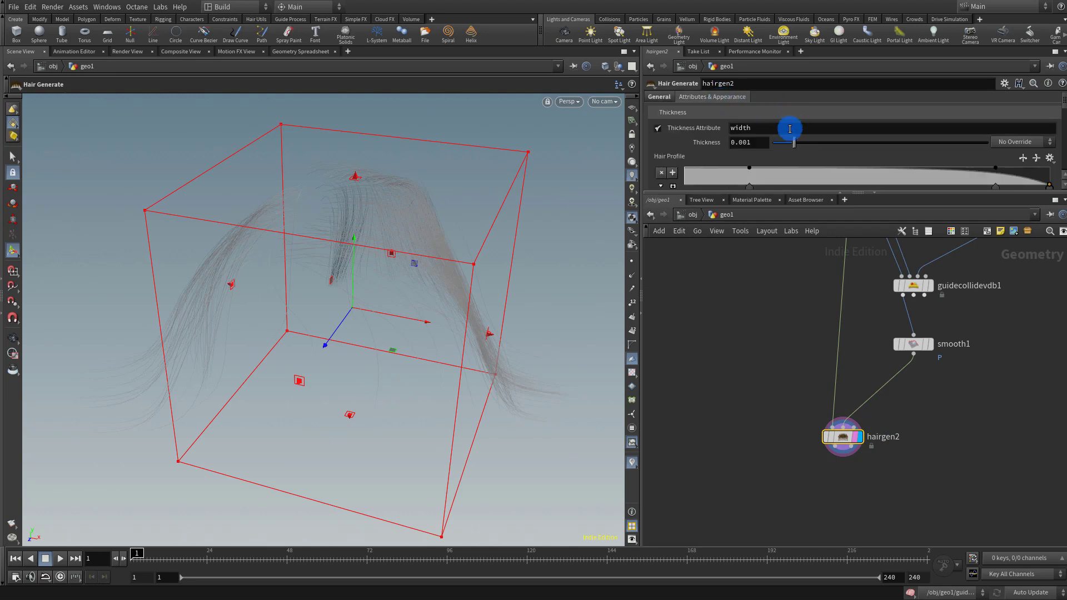
{"action": "left_click", "coordinate": [656, 97]}
{"action": "left_click", "coordinate": [753, 173]}
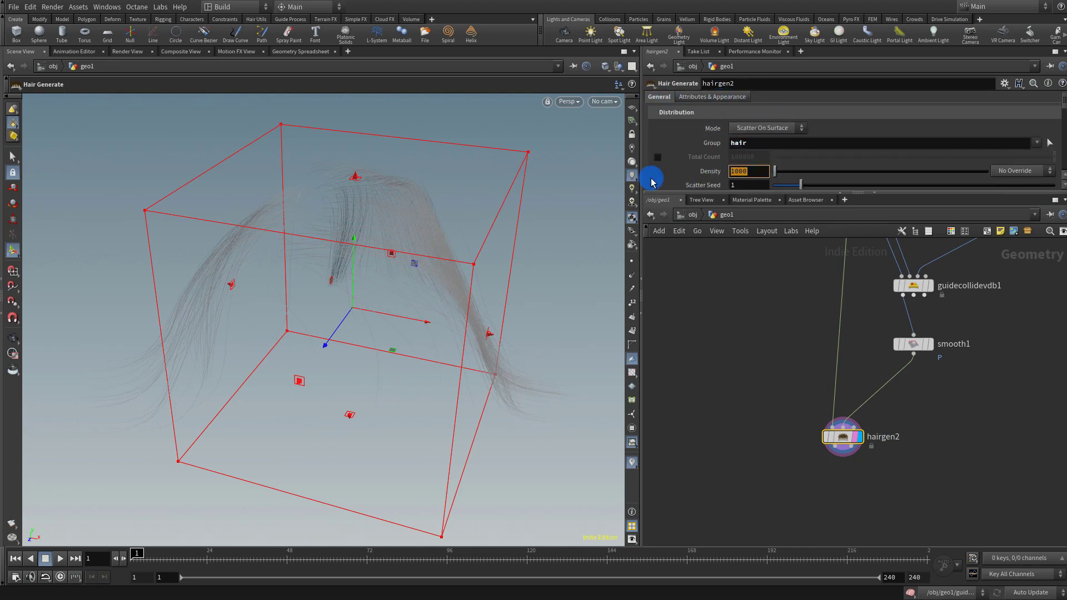
{"action": "type", "text": "4000"}
{"action": "key", "text": "Return"}
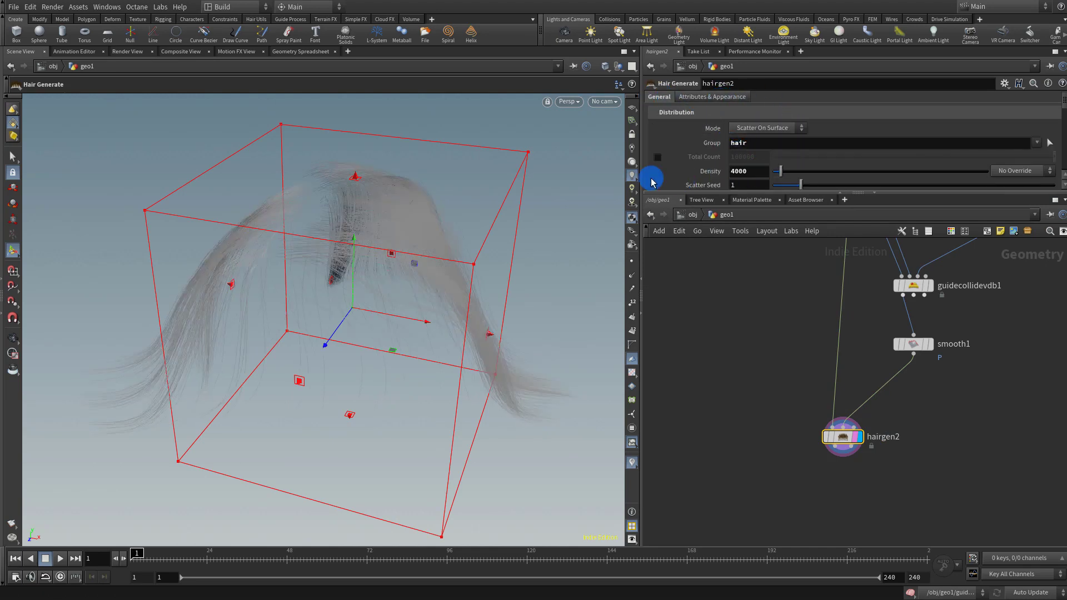
Set hairgen2's Thickness to about 0.00204 and inspect the hair in shaded display.
{"action": "left_click_drag", "start_coordinate": [272, 338], "coordinate": [371, 254]}
{"action": "right_click_drag", "start_coordinate": [371, 254], "coordinate": [361, 258]}
{"action": "left_click_drag", "start_coordinate": [361, 259], "coordinate": [431, 266]}
{"action": "right_click_drag", "start_coordinate": [431, 267], "coordinate": [393, 281]}
{"action": "left_click_drag", "start_coordinate": [393, 281], "coordinate": [493, 285]}
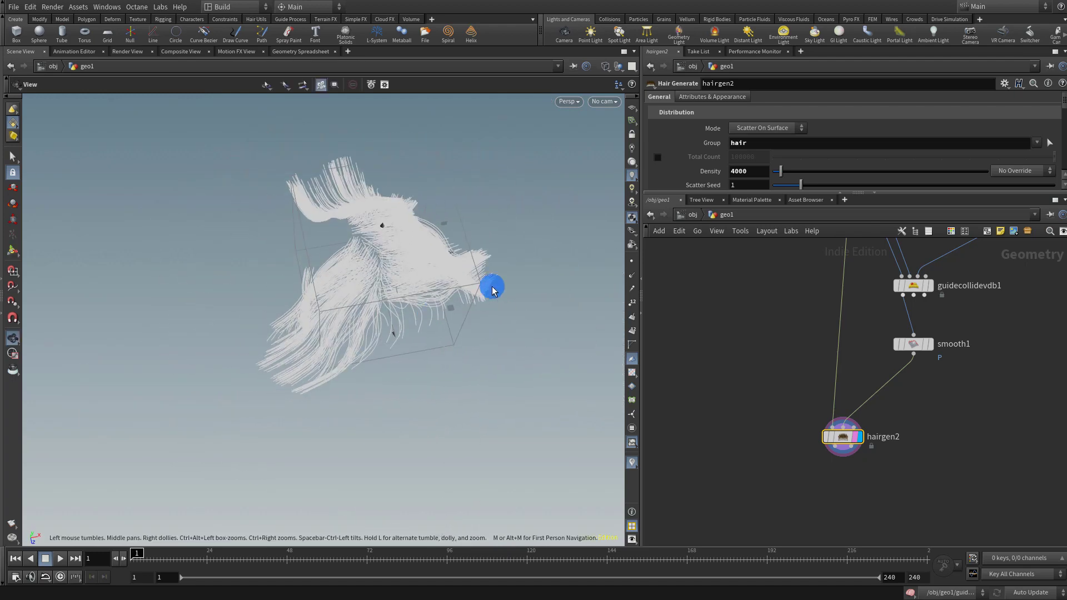
{"action": "key", "text": "Return"}
{"action": "left_click", "coordinate": [706, 83]}
{"action": "left_click", "coordinate": [715, 97]}
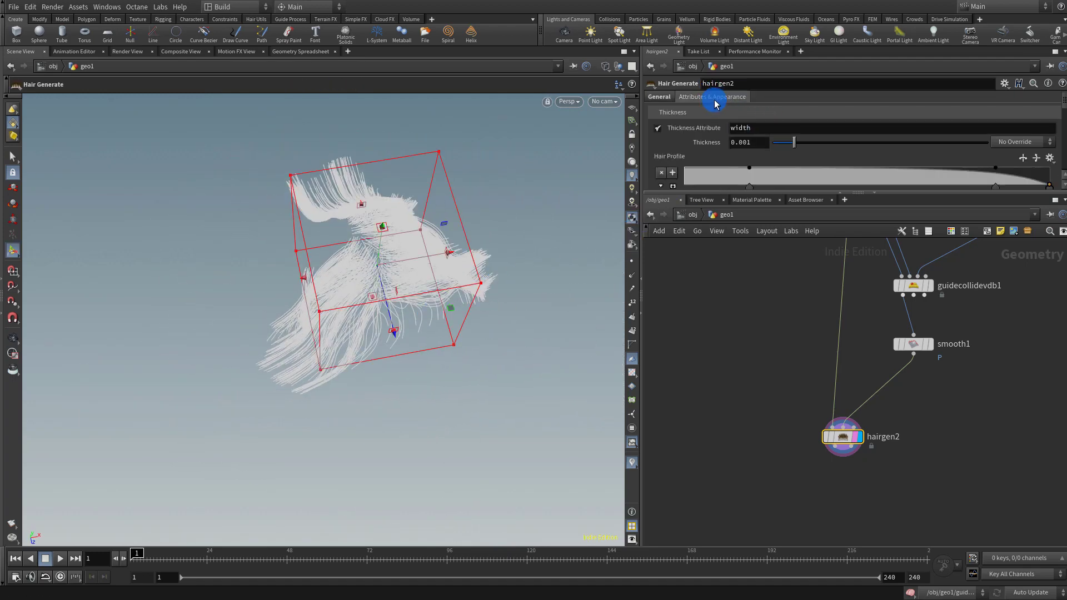
{"action": "left_click", "coordinate": [801, 142]}
{"action": "key", "text": "w"}
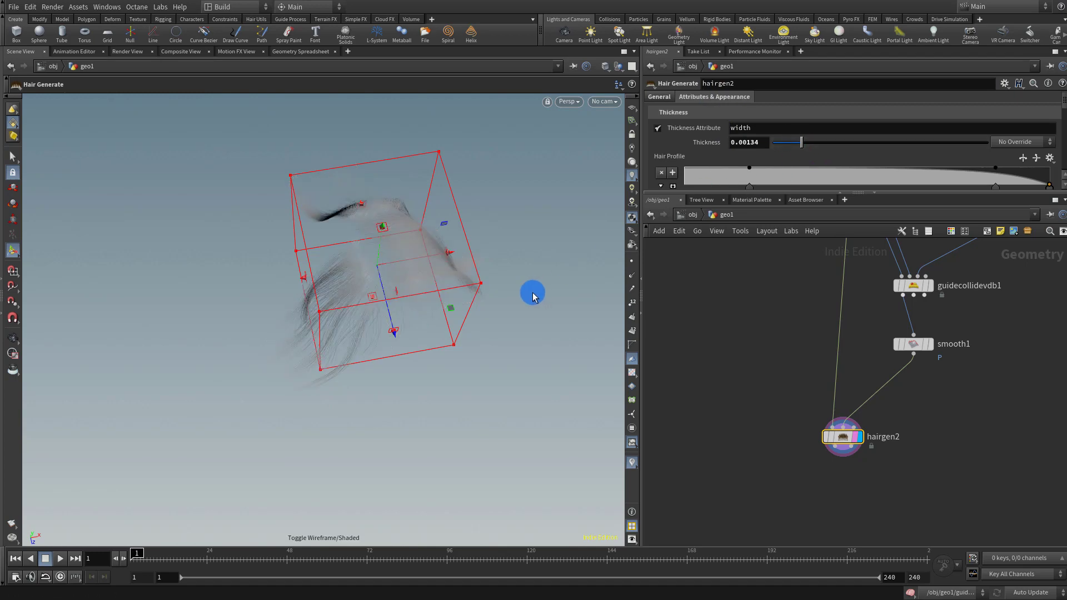
{"action": "left_click_drag", "start_coordinate": [550, 290], "coordinate": [546, 278], "text": "alt"}
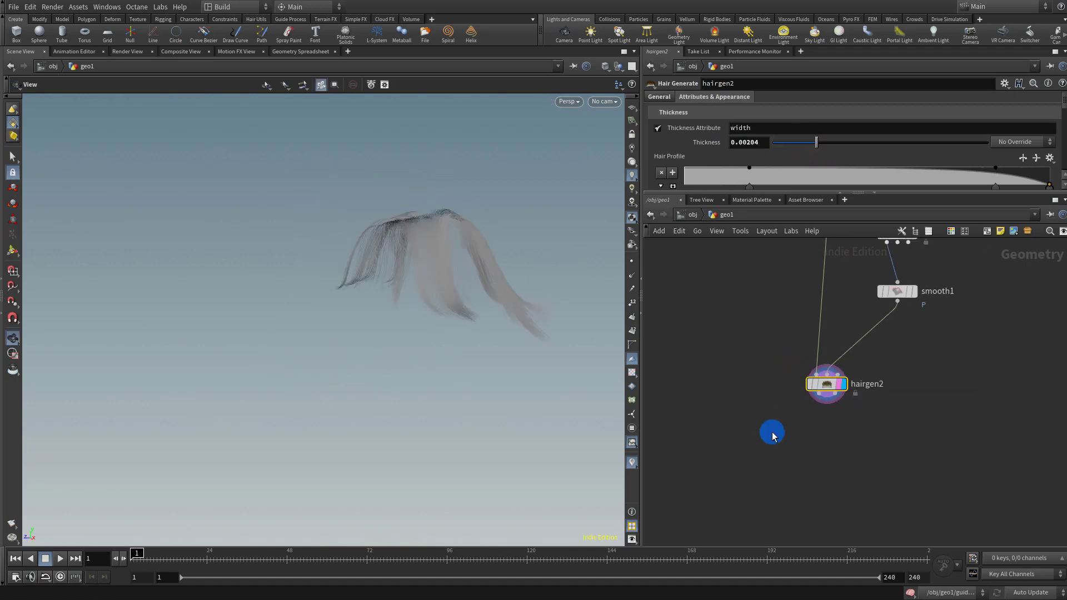
Add a Group Expression node fed by hairgen2's hair curves output and display it.
{"action": "left_click", "coordinate": [773, 434]}
{"action": "key", "text": "Tab"}
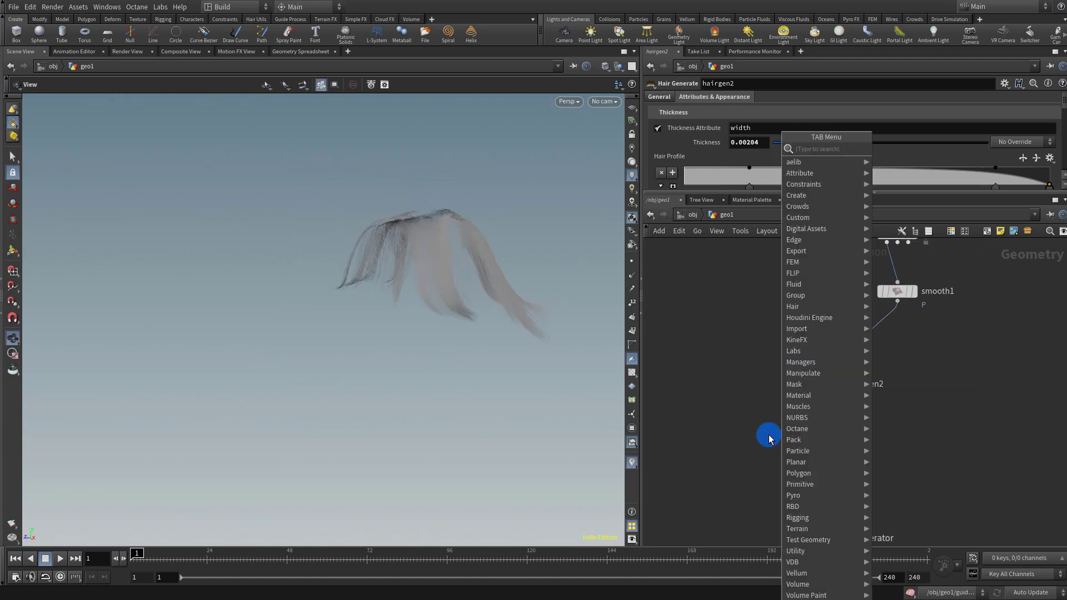
{"action": "type", "text": "gropu"}
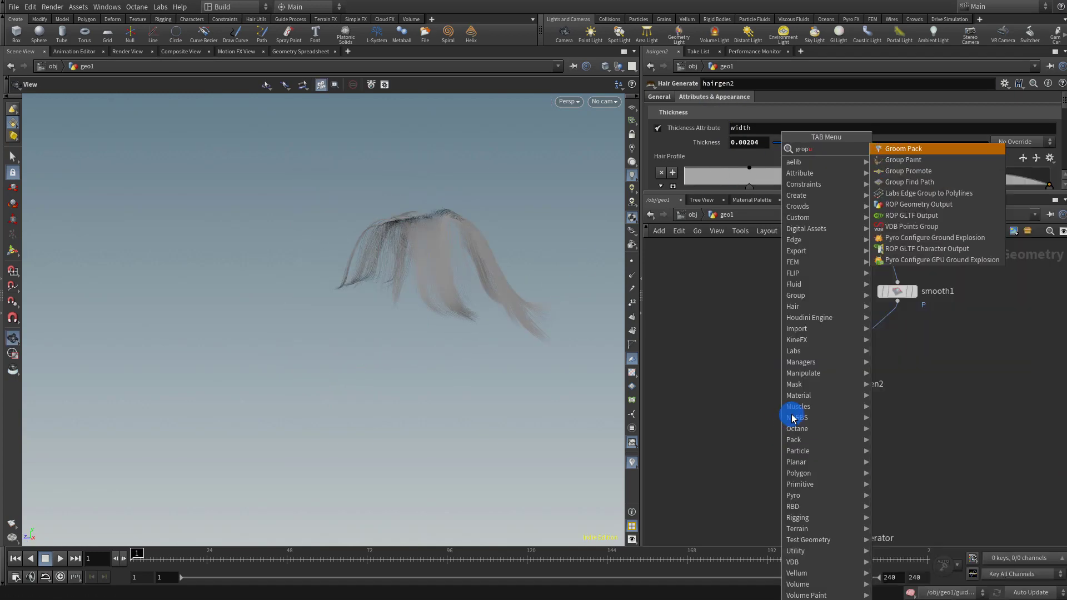
{"action": "key", "text": "BackSpace"}
{"action": "key", "text": "BackSpace"}
{"action": "type", "text": "u"}
{"action": "left_click", "coordinate": [934, 217]}
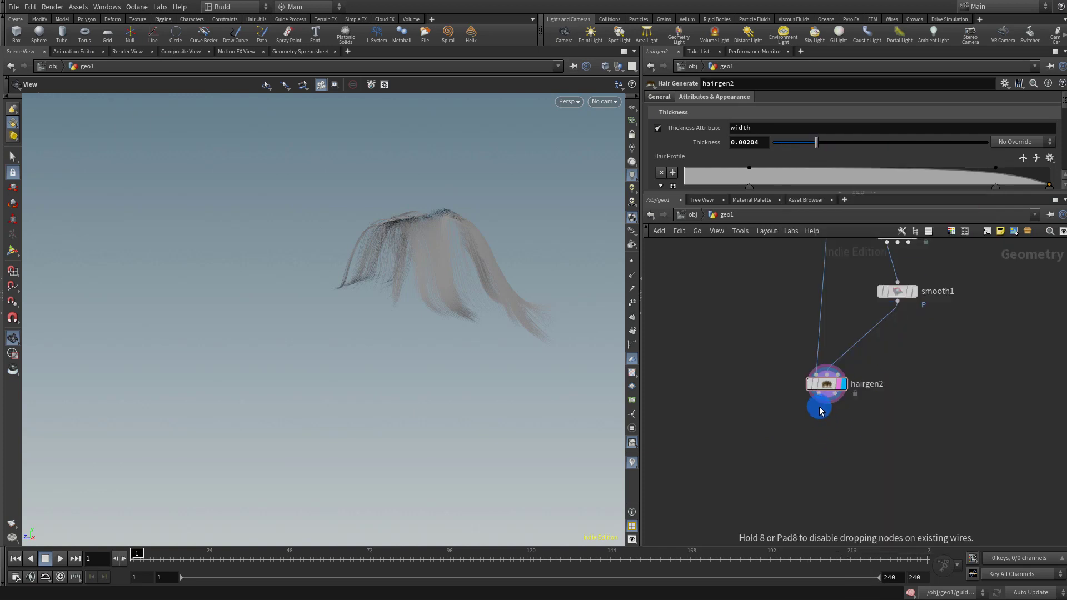
{"action": "left_click", "coordinate": [823, 461]}
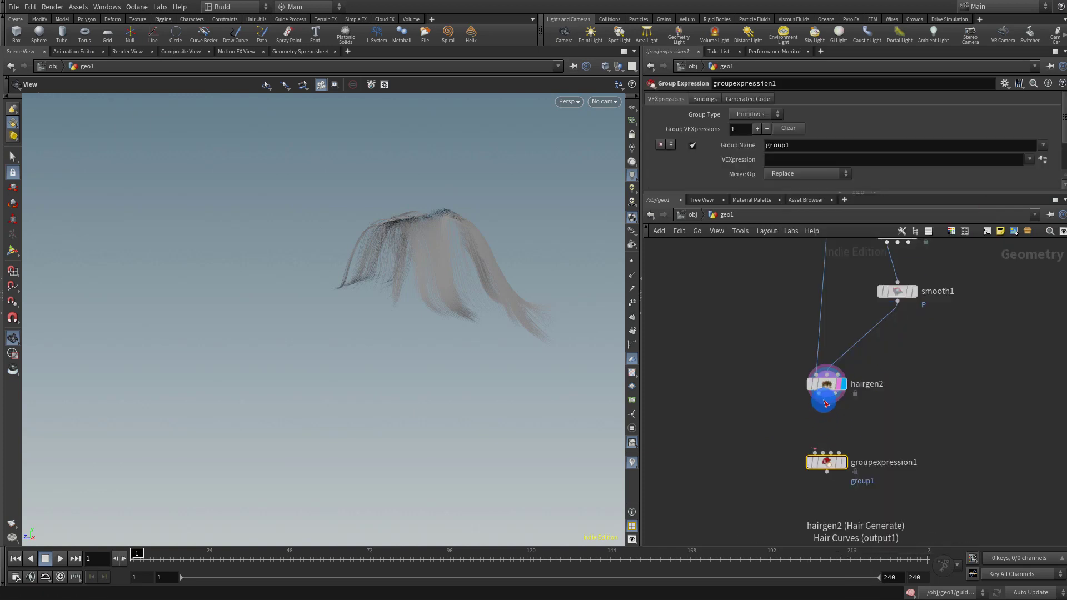
{"action": "left_click", "coordinate": [842, 467]}
{"action": "left_click_drag", "start_coordinate": [477, 215], "coordinate": [365, 210]}
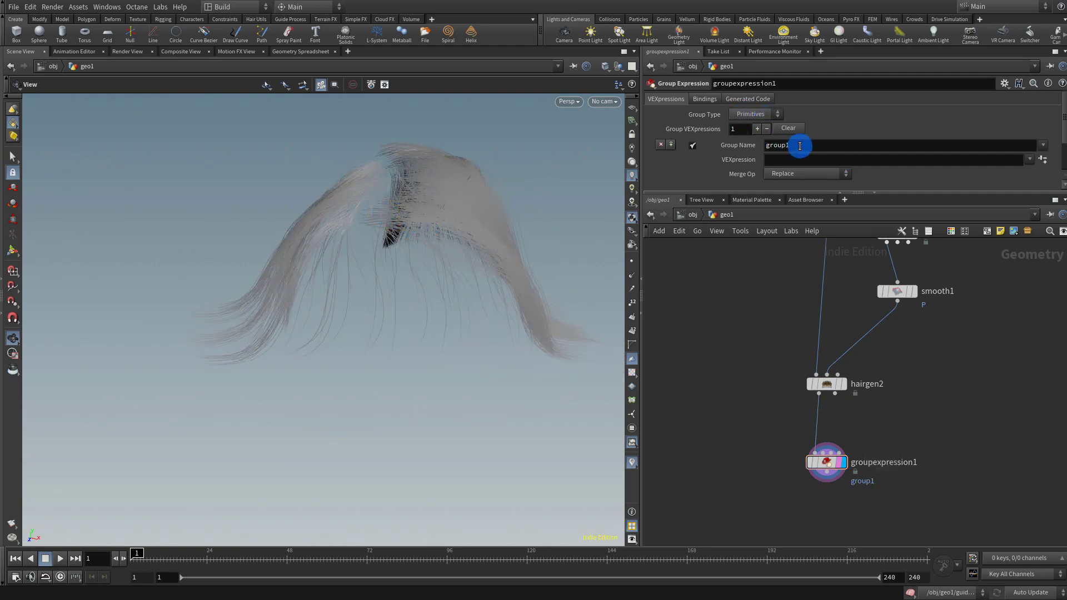
{"action": "left_click_drag", "start_coordinate": [800, 146], "coordinate": [725, 160]}
{"action": "type", "text": "roots"}
{"action": "key", "text": "Return"}
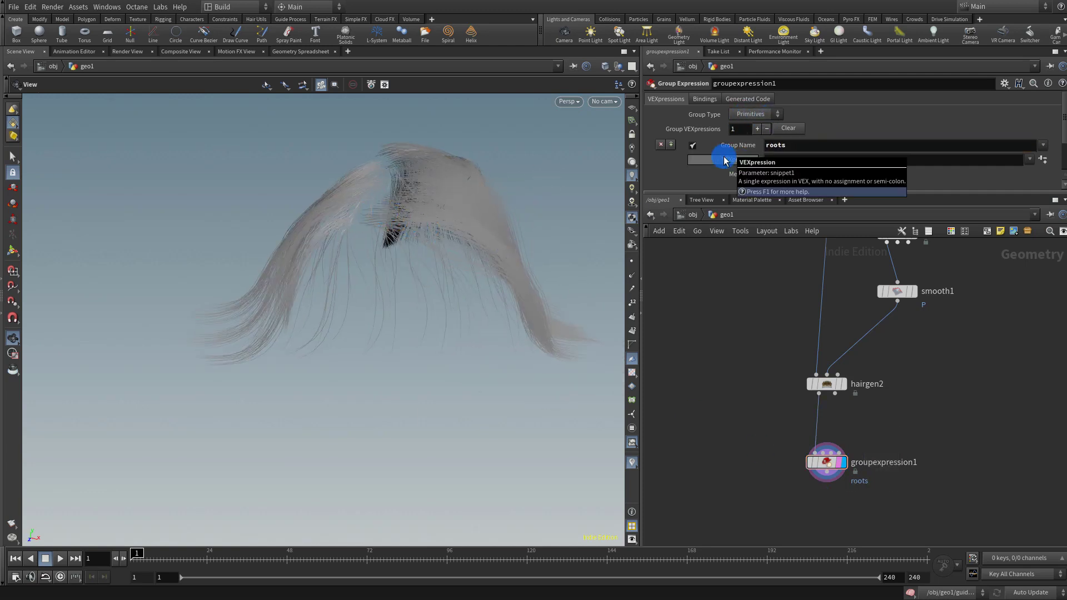
{"action": "left_click", "coordinate": [762, 115]}
{"action": "left_click", "coordinate": [747, 133]}
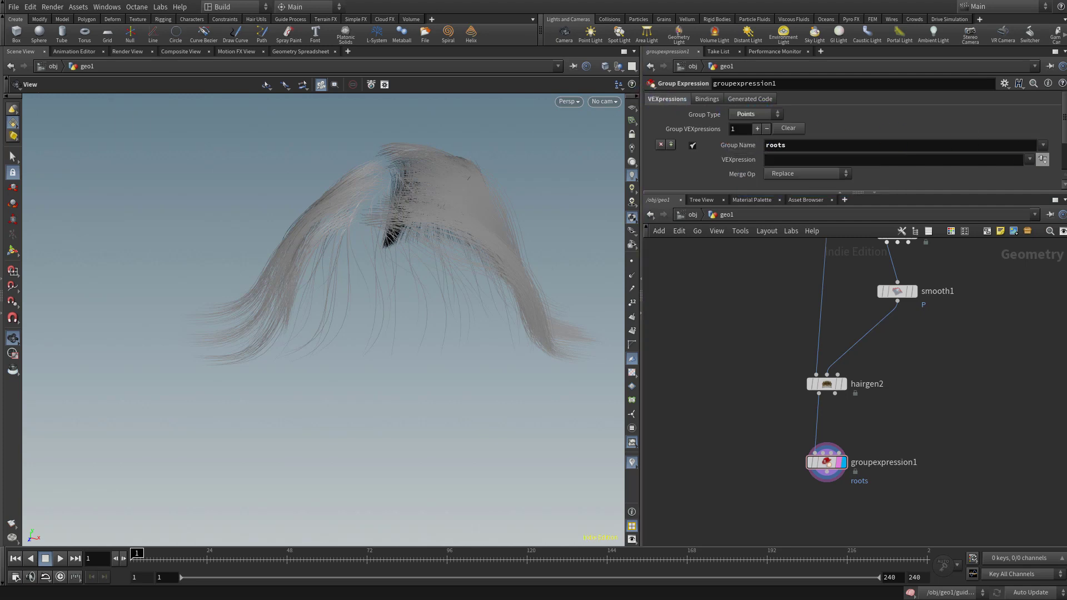
{"action": "left_click_drag", "start_coordinate": [1031, 162], "coordinate": [1058, 216]}
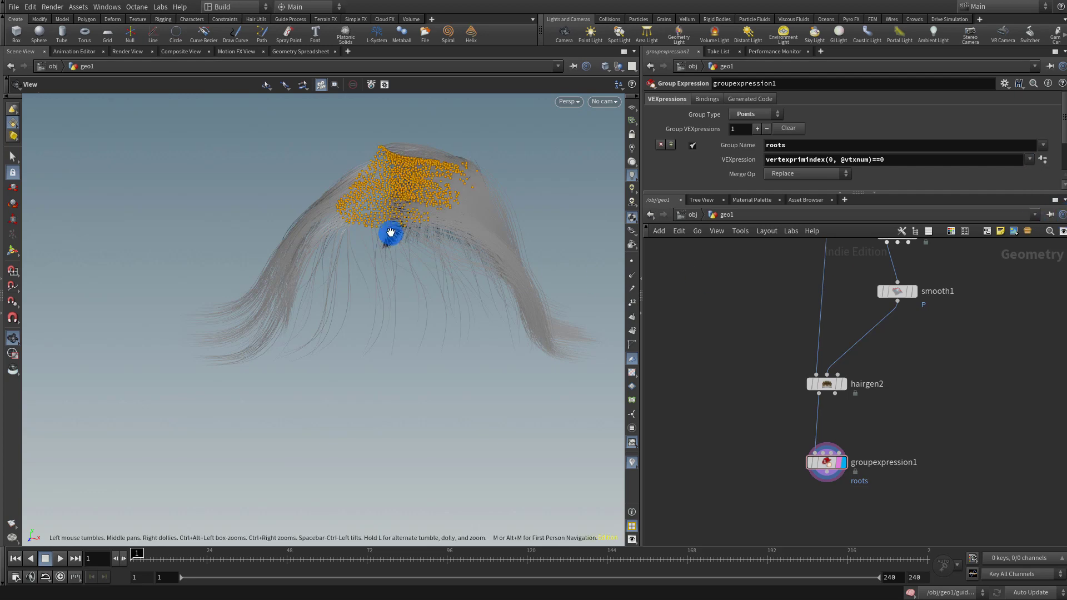
Add a Vellum Configure Hair node fed by groupexpression1 and display it.
{"action": "left_click_drag", "start_coordinate": [391, 234], "coordinate": [496, 219]}
{"action": "scroll", "coordinate": [890, 333], "scroll_direction": "down", "scroll_amount": 3}
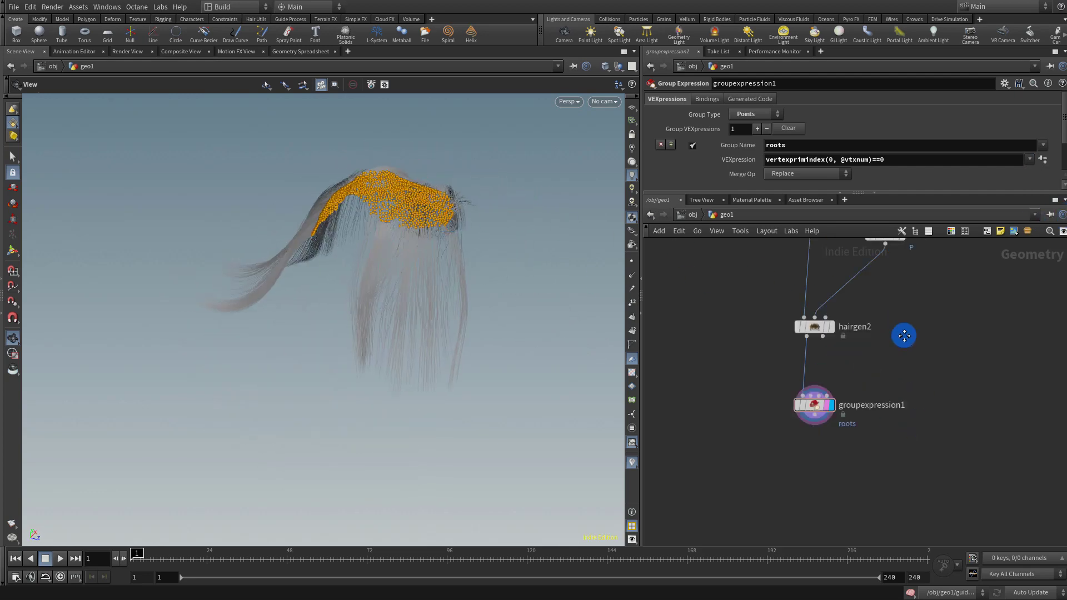
{"action": "key", "text": "Tab"}
{"action": "type", "text": "ha"}
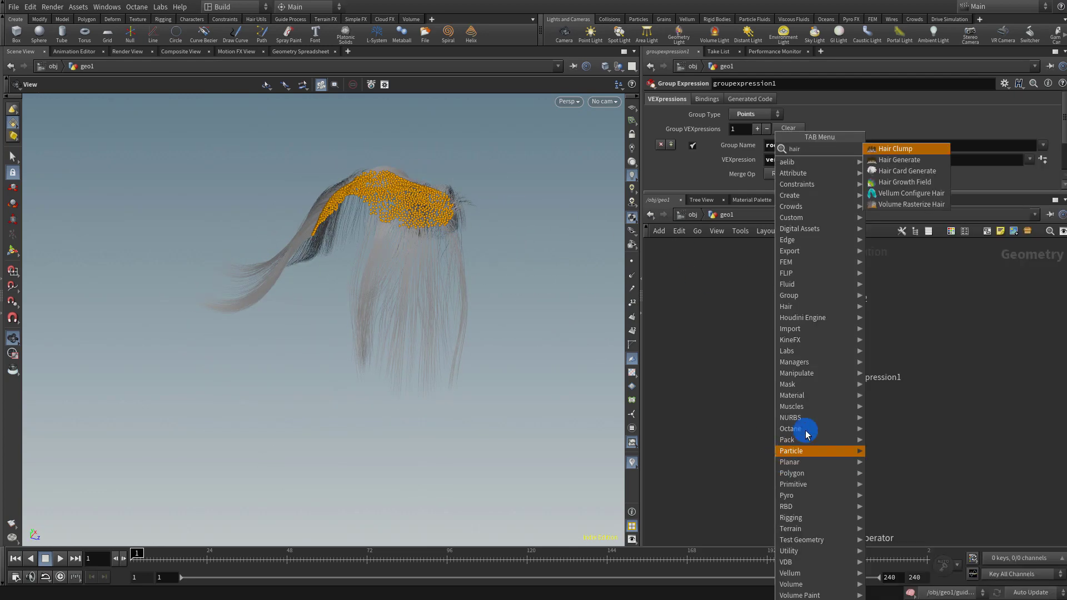
{"action": "left_click", "coordinate": [911, 193]}
{"action": "left_click", "coordinate": [817, 458]}
{"action": "left_click", "coordinate": [822, 463]}
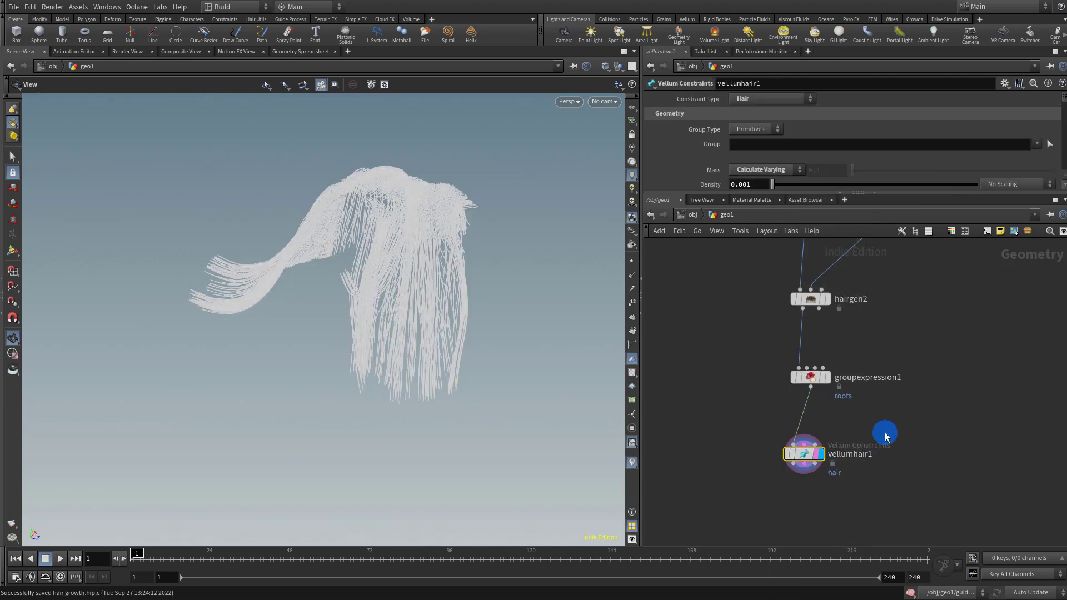
Set vellumhair1's Pin Points to the roots group and enable Match Animation.
{"action": "left_click_drag", "start_coordinate": [793, 194], "coordinate": [793, 282]}
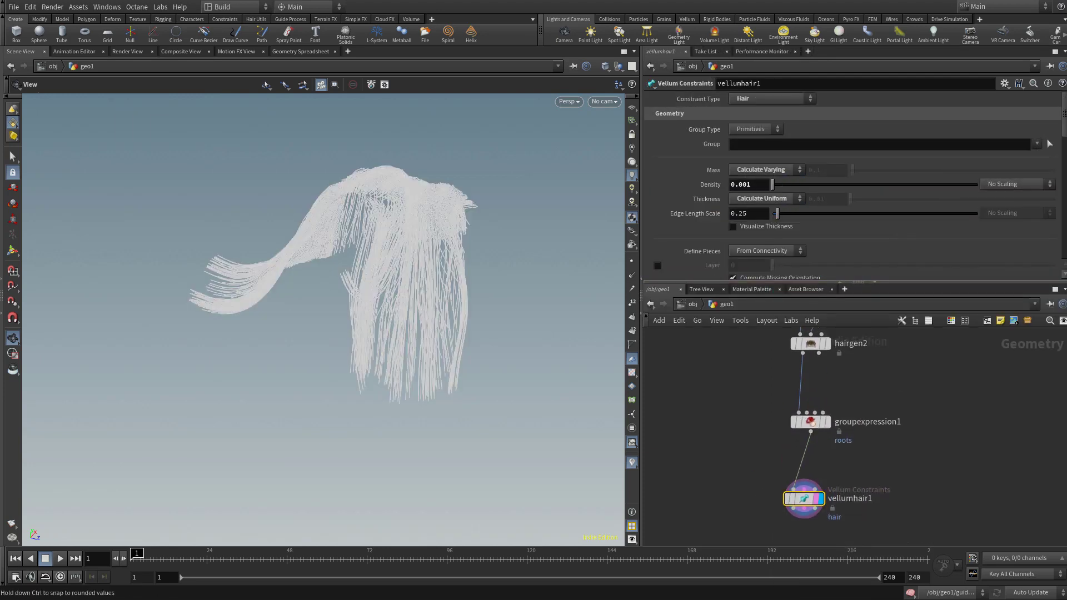
{"action": "left_click_drag", "start_coordinate": [1063, 122], "coordinate": [1060, 172]}
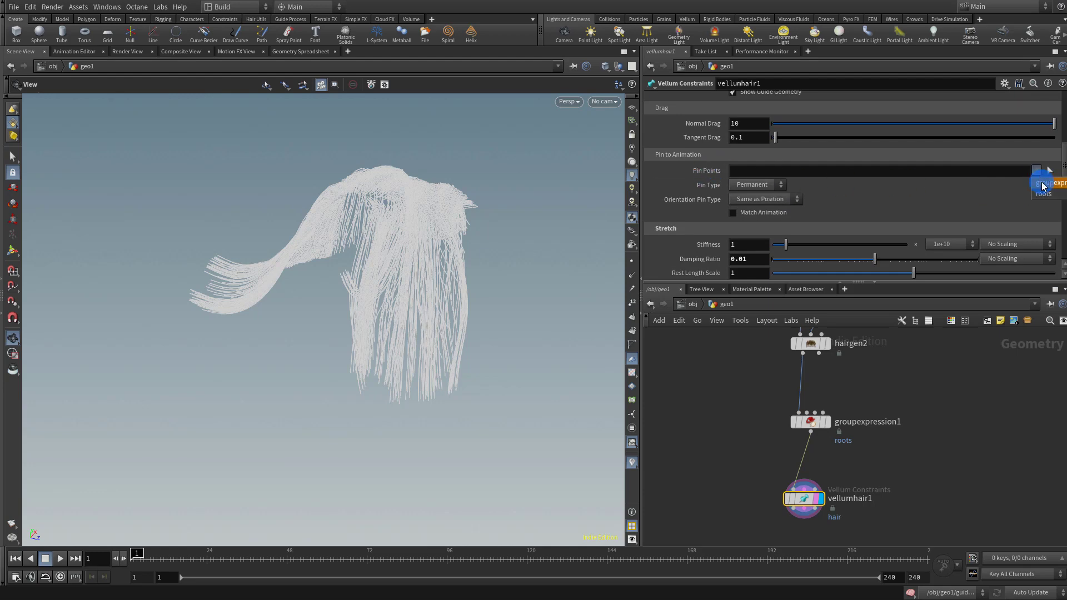
{"action": "left_click", "coordinate": [1042, 186]}
{"action": "left_click", "coordinate": [732, 389]}
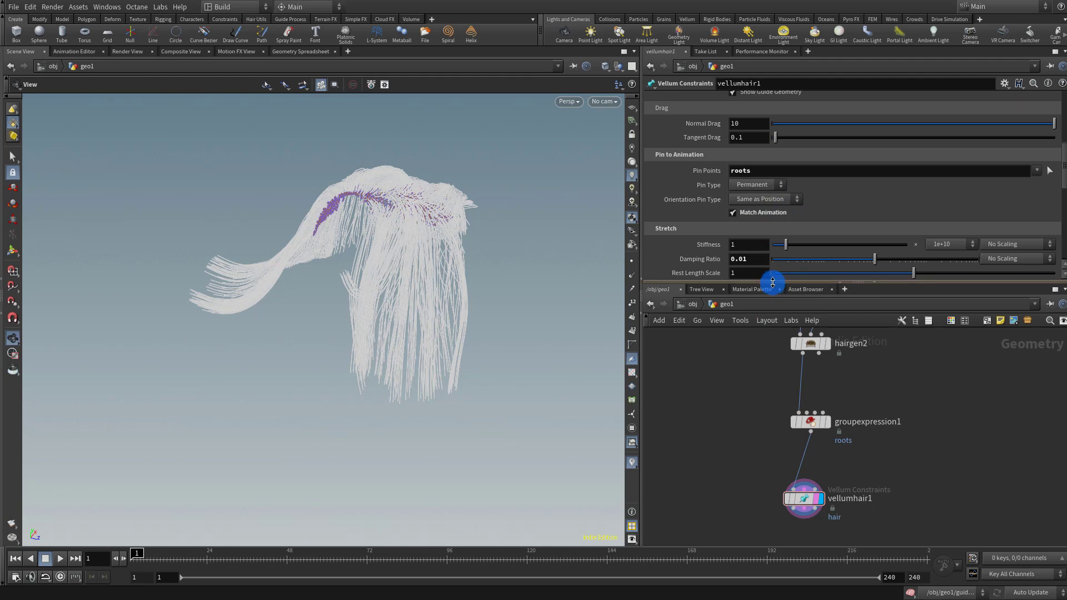
{"action": "left_click_drag", "start_coordinate": [774, 280], "coordinate": [775, 166]}
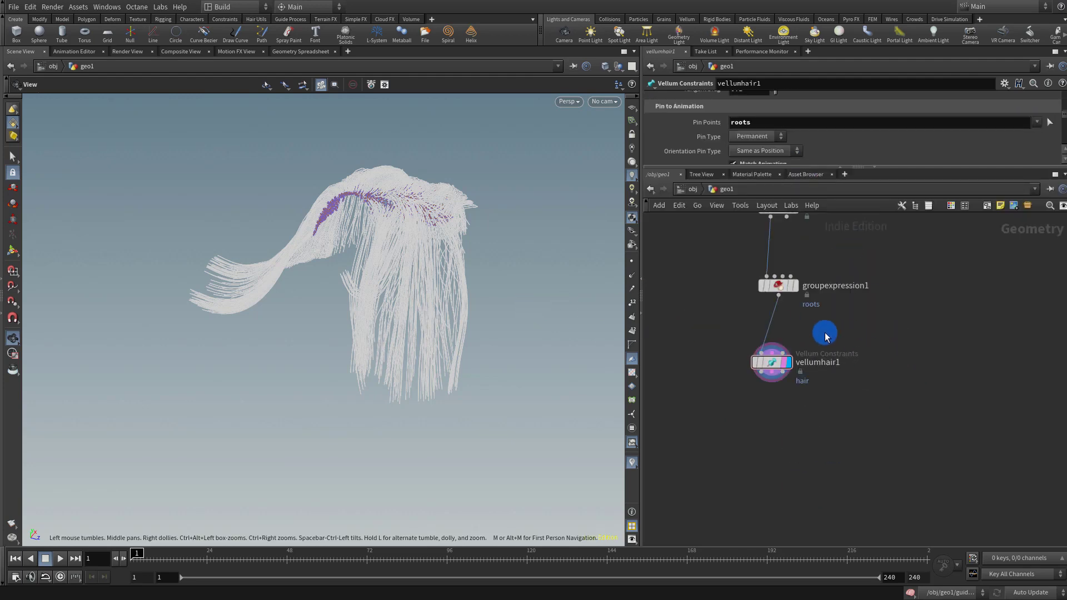
Add a Vellum Solver node fed by vellumhair1's geometry and constraint outputs.
{"action": "key", "text": "Tab"}
{"action": "type", "text": "vell"}
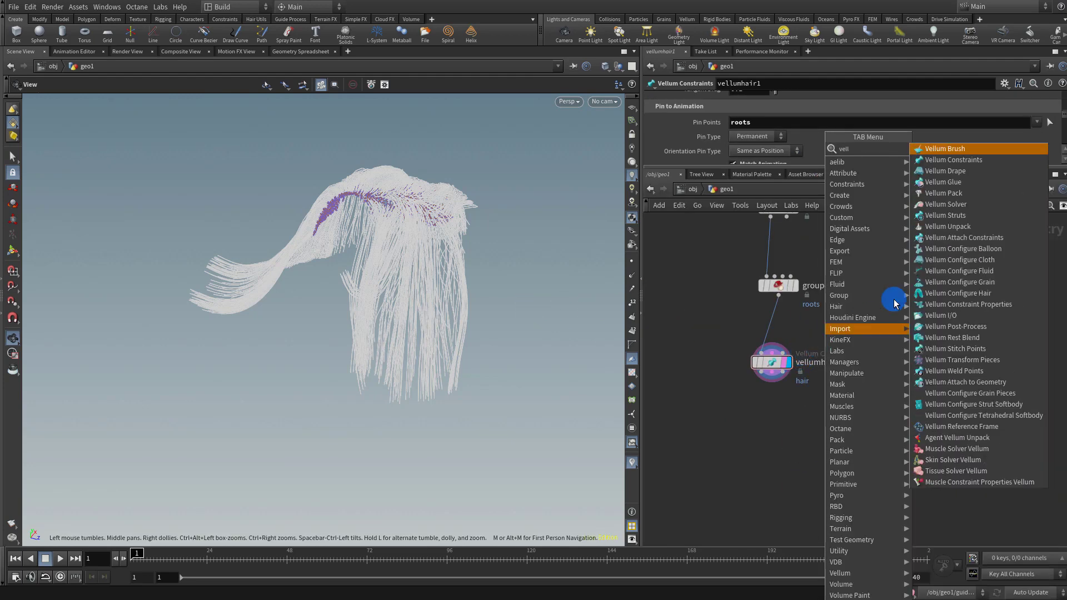
{"action": "left_click", "coordinate": [980, 206]}
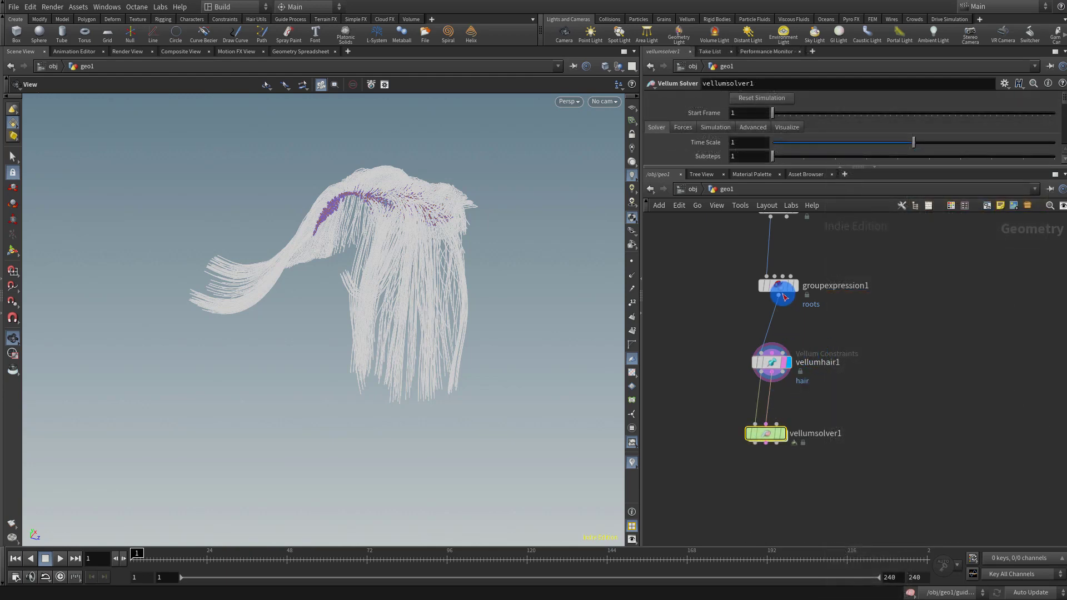
Wire hairgen2's skin output into vellumhair1's collision input, pass the collision through to vellumsolver1, and display the solver.
{"action": "left_click_drag", "start_coordinate": [783, 291], "coordinate": [739, 312]}
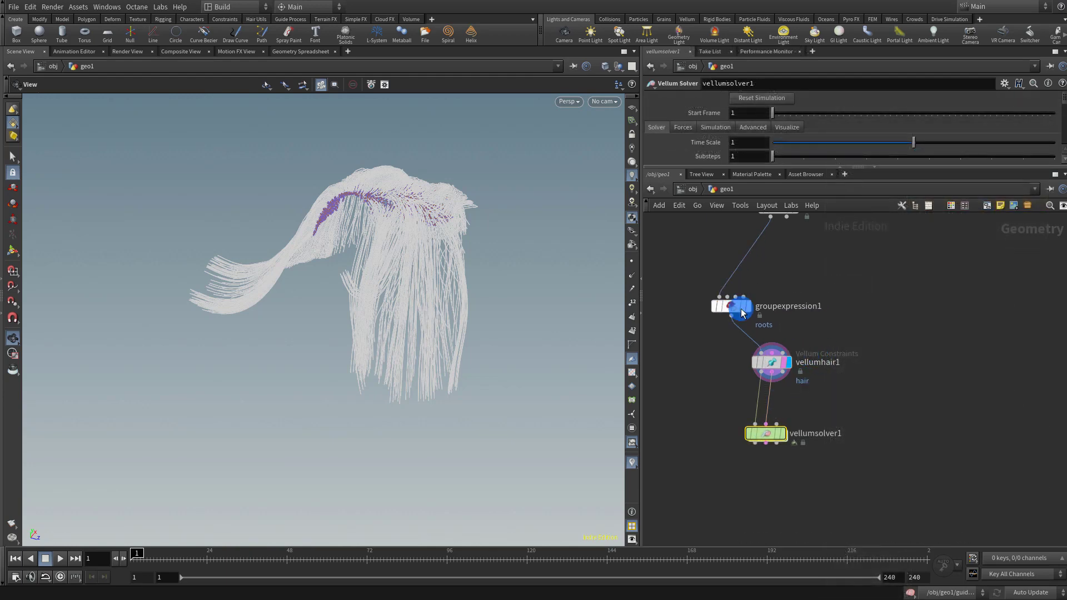
{"action": "middle_click_drag", "start_coordinate": [816, 217], "coordinate": [762, 402]}
{"action": "middle_click_drag", "start_coordinate": [731, 331], "coordinate": [781, 356]}
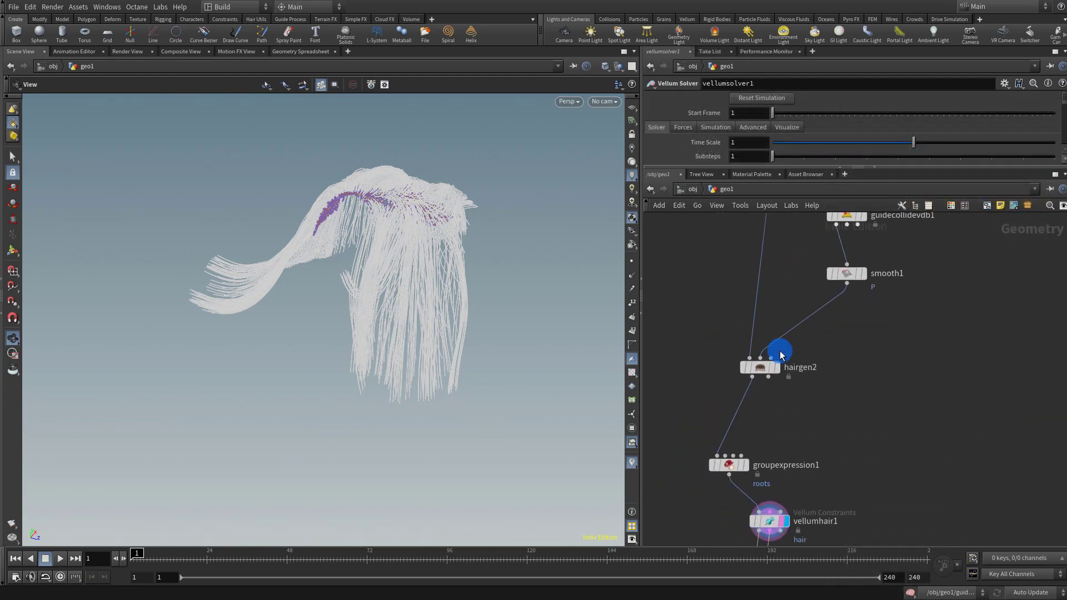
{"action": "left_click", "coordinate": [769, 383]}
{"action": "middle_click_drag", "start_coordinate": [845, 439], "coordinate": [839, 302]}
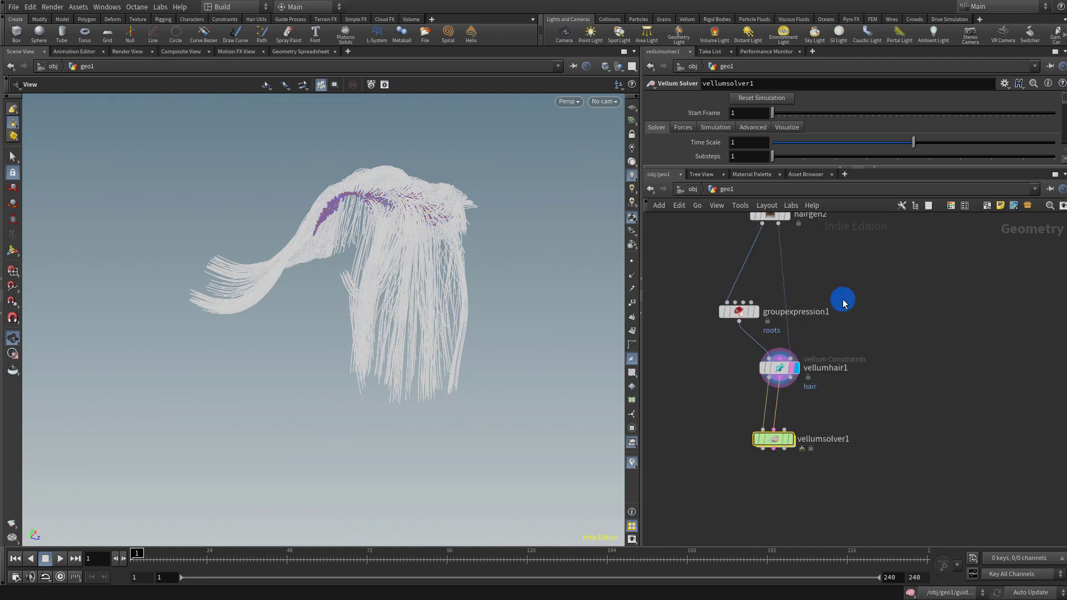
{"action": "left_click", "coordinate": [784, 430]}
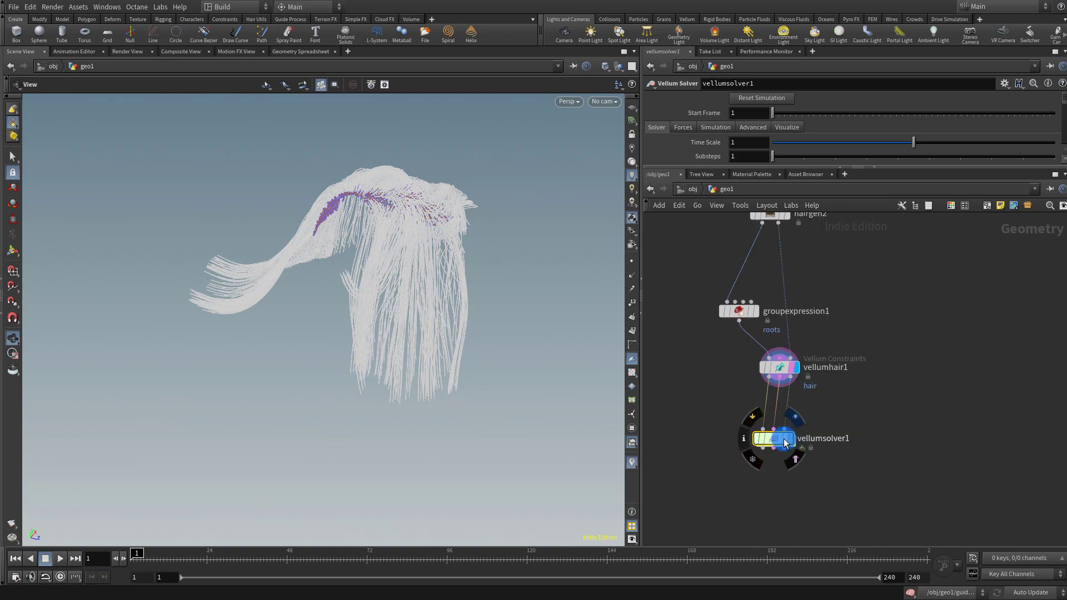
{"action": "left_click_drag", "start_coordinate": [367, 224], "coordinate": [393, 219]}
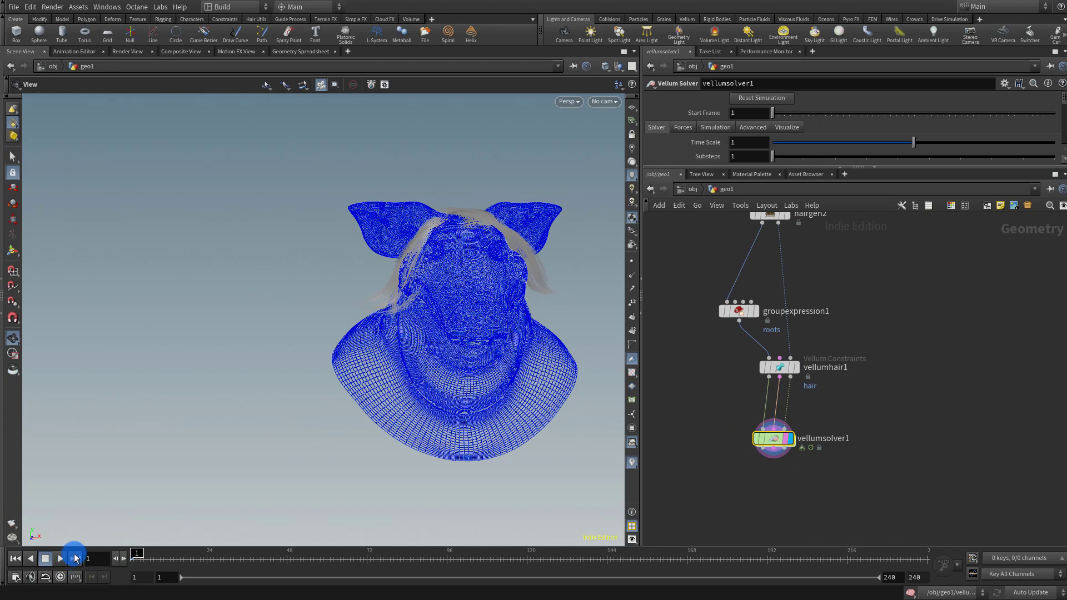
Add and display a Color node fed by vellumsolver1's geometry output and set its constant colour to red (FF1515).
{"action": "key", "text": "Tab"}
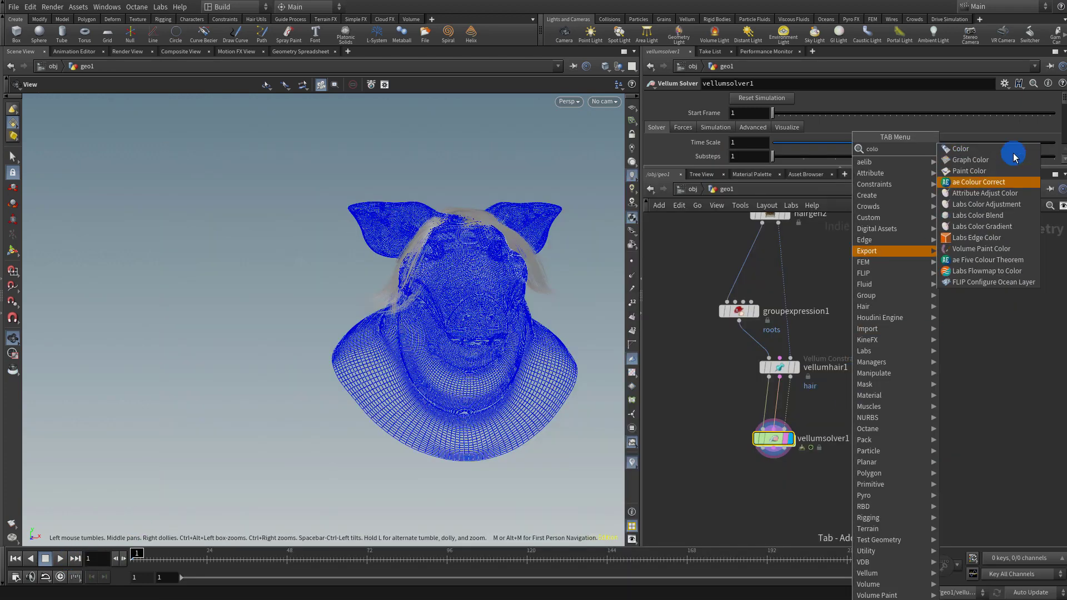
{"action": "left_click", "coordinate": [1008, 157]}
{"action": "left_click", "coordinate": [784, 465]}
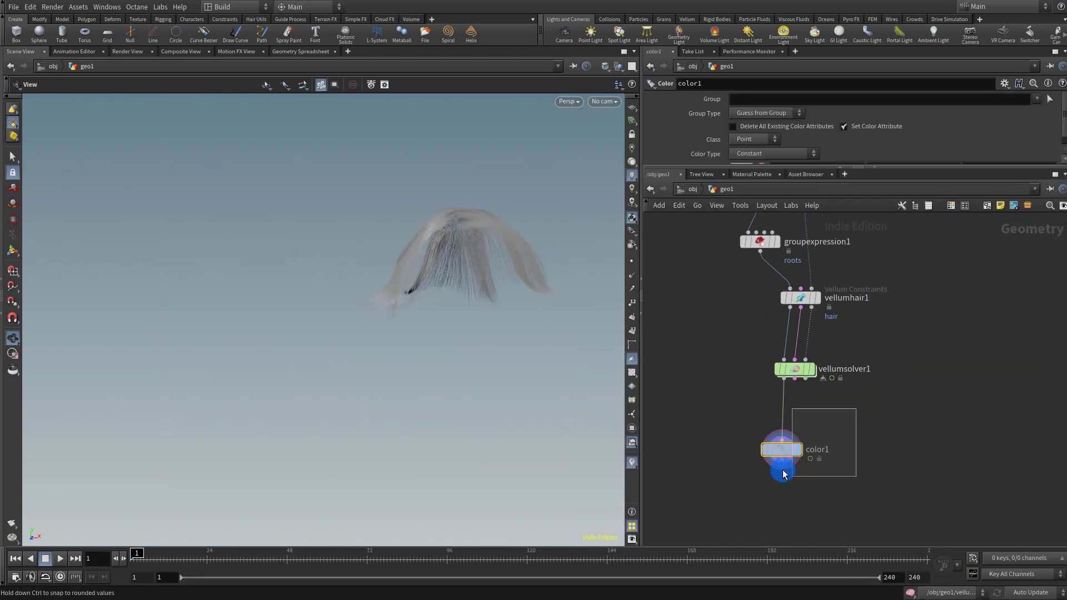
{"action": "left_click", "coordinate": [752, 167]}
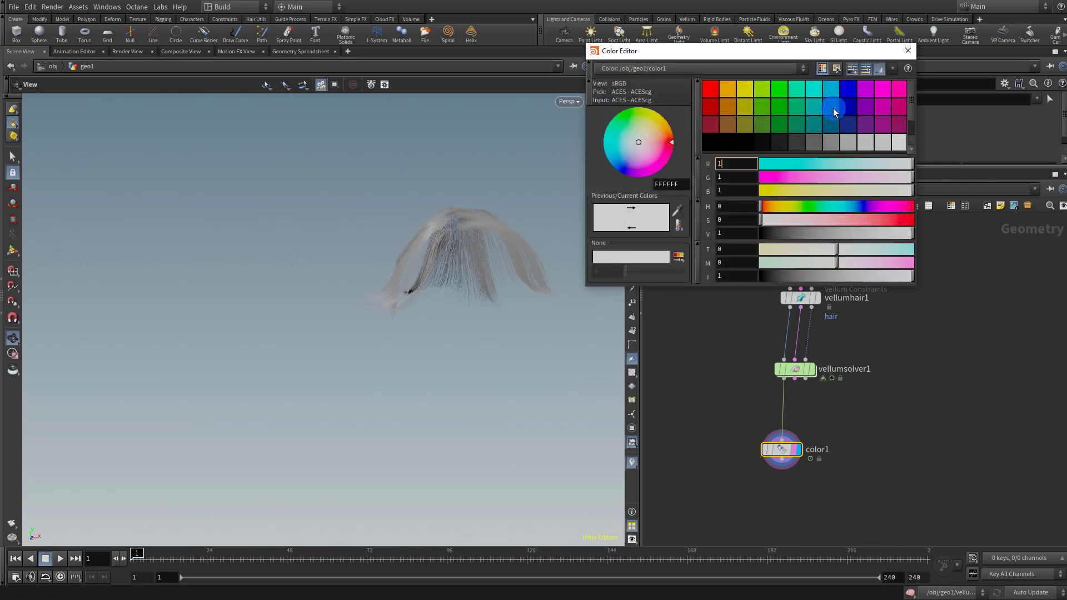
{"action": "left_click_drag", "start_coordinate": [861, 219], "coordinate": [902, 219]}
{"action": "left_click", "coordinate": [908, 50]}
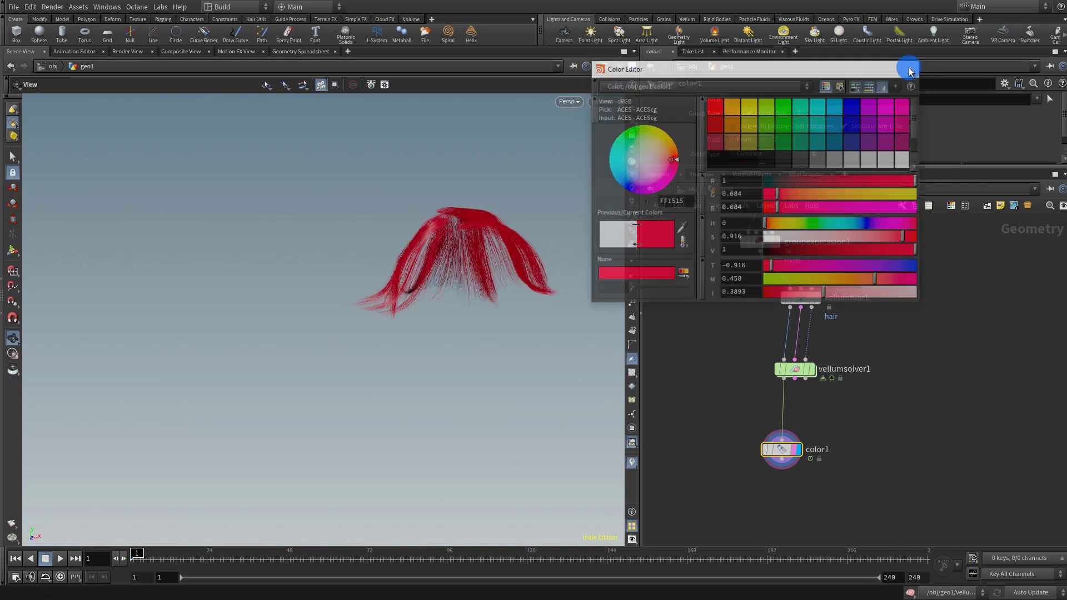
Add a Merge node combining color1 with hairgen2's skin output and display it.
{"action": "key", "text": "Tab"}
{"action": "mouse_move", "coordinate": [924, 225]}
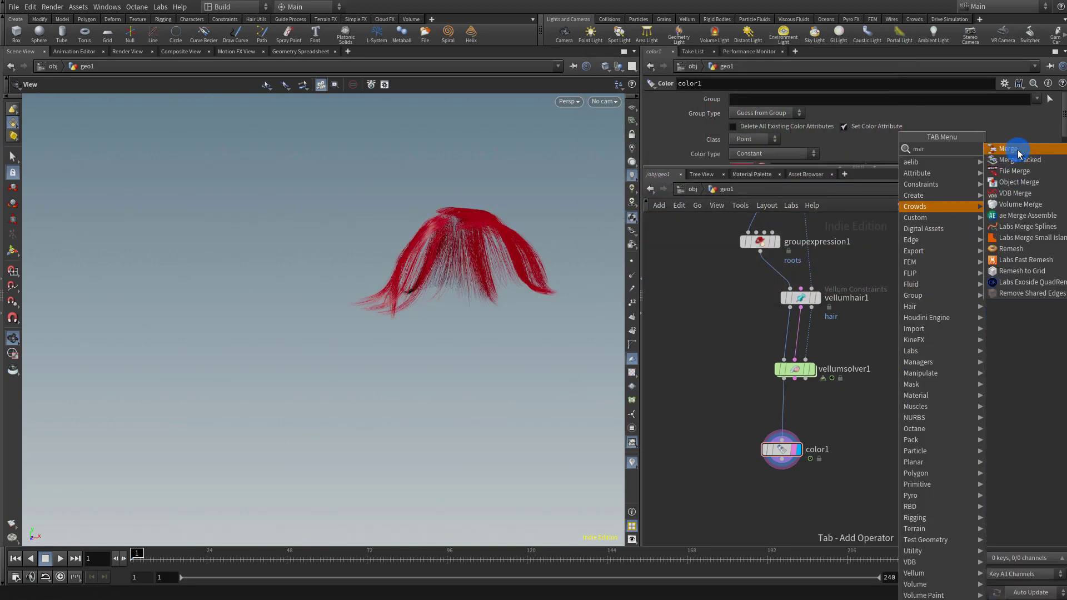
{"action": "left_click", "coordinate": [954, 151]}
{"action": "left_click", "coordinate": [820, 522]}
Play the first frames of the Vellum simulation, return to frame 1 and examine the red hair on the pig's head.
{"action": "left_click_drag", "start_coordinate": [457, 266], "coordinate": [395, 288]}
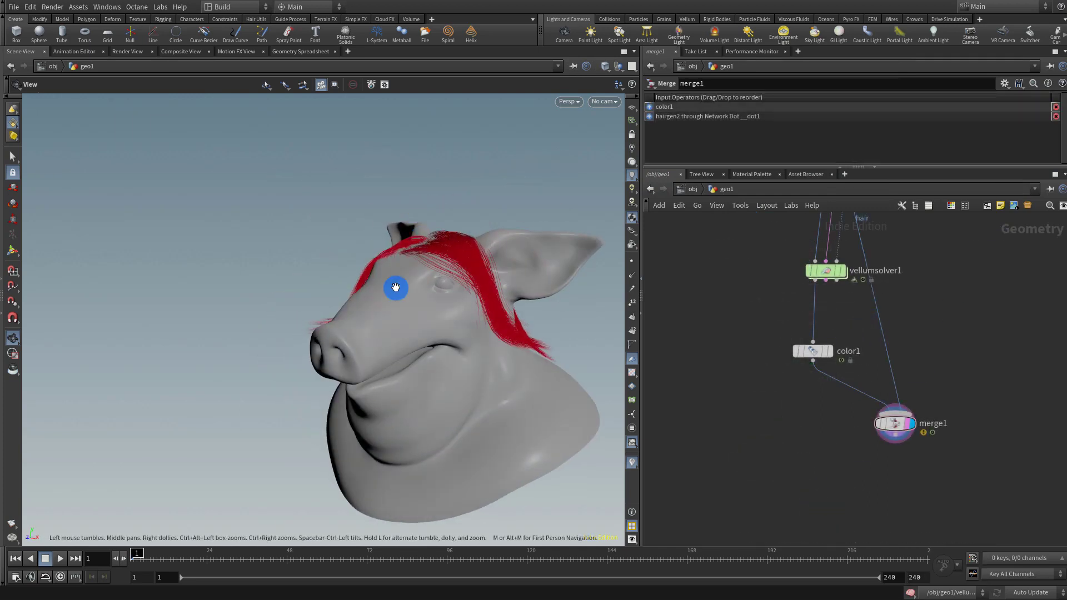
{"action": "left_click", "coordinate": [58, 559]}
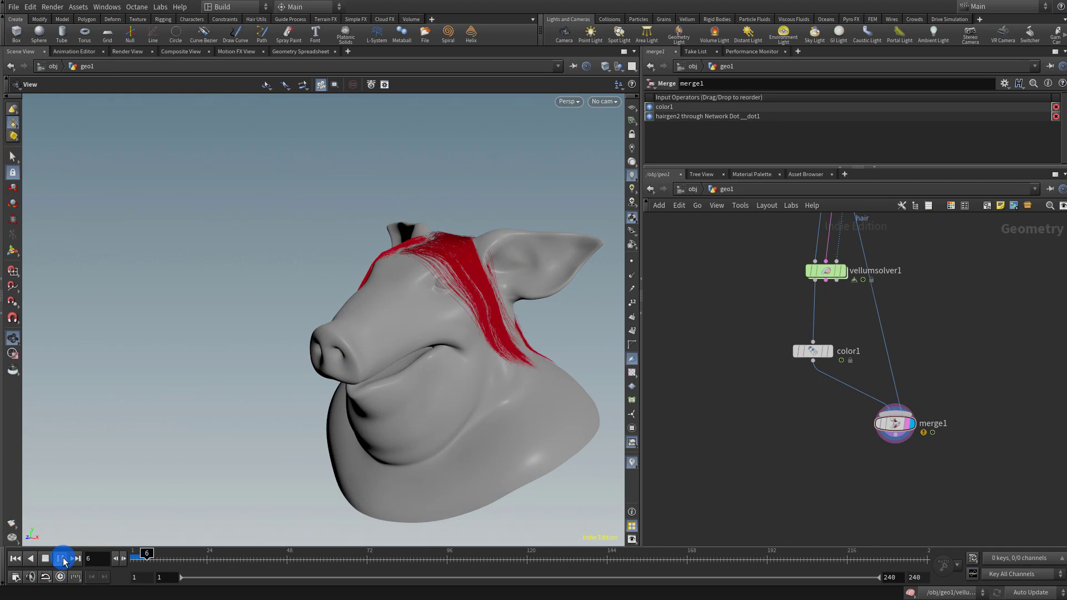
{"action": "left_click", "coordinate": [59, 558]}
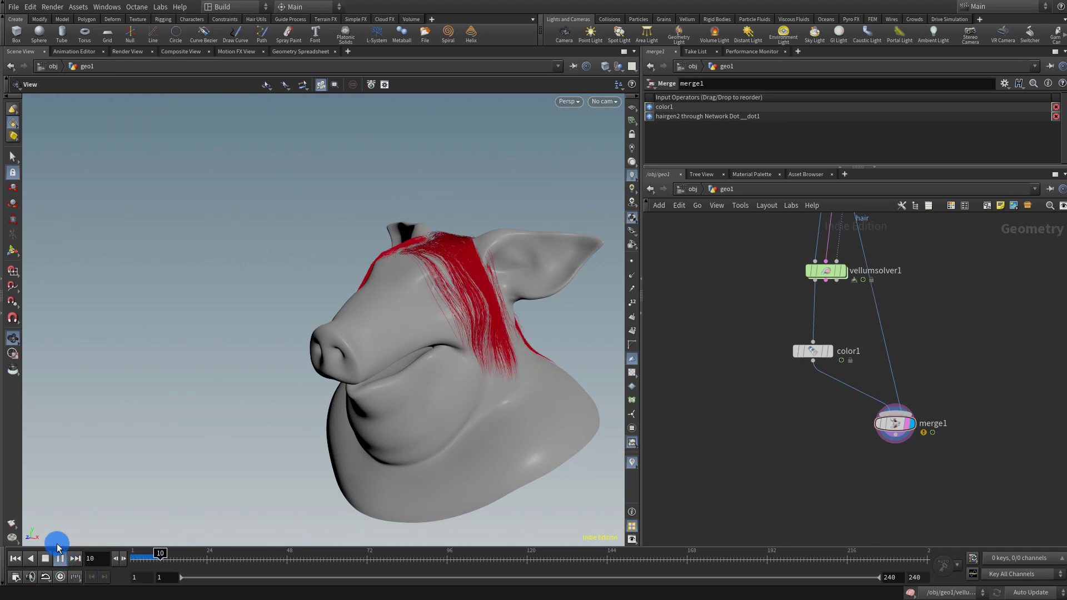
{"action": "left_click", "coordinate": [15, 559]}
{"action": "left_click_drag", "start_coordinate": [389, 292], "coordinate": [395, 261]}
{"action": "right_click_drag", "start_coordinate": [395, 262], "coordinate": [485, 252]}
{"action": "left_click_drag", "start_coordinate": [485, 253], "coordinate": [448, 188]}
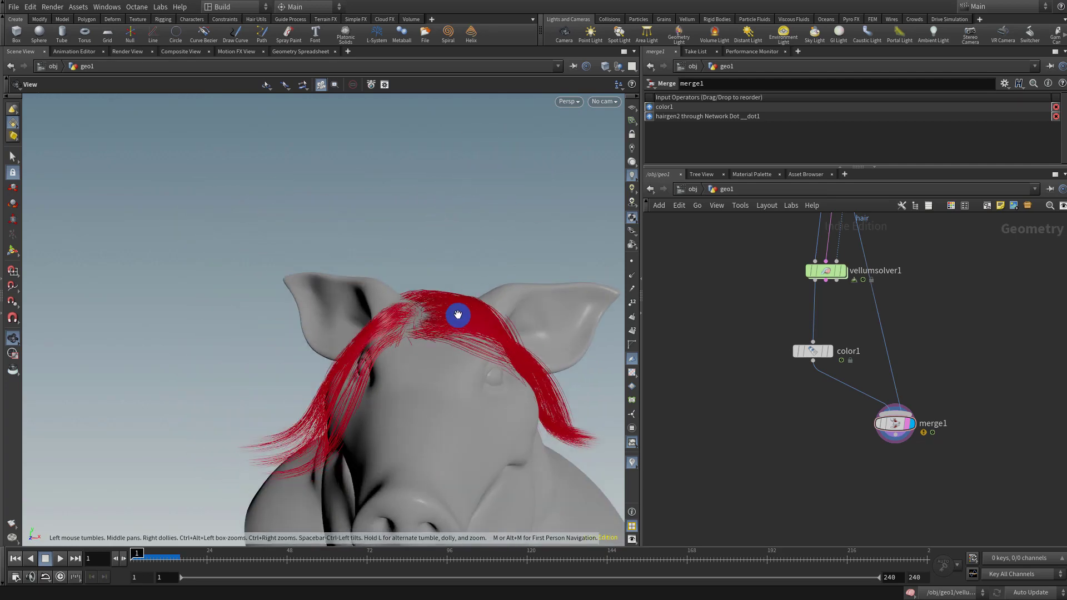
{"action": "middle_click_drag", "start_coordinate": [437, 230], "coordinate": [396, 188]}
{"action": "right_click_drag", "start_coordinate": [396, 188], "coordinate": [388, 265]}
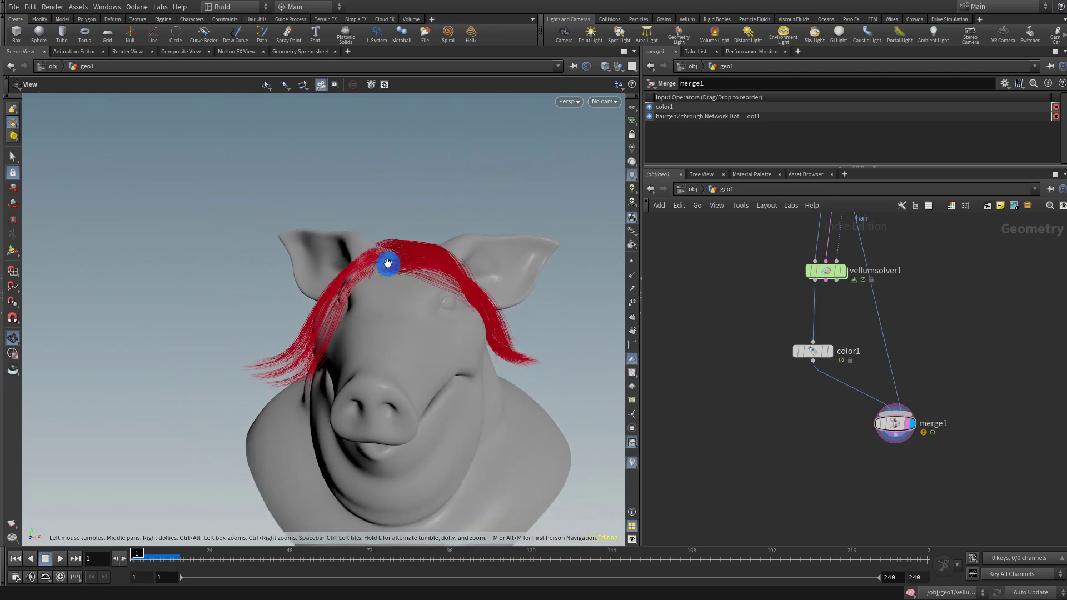
Open vellumsolver1's internal forces network and add a Vellum Constraint Properties node above the FORCE output.
{"action": "left_click_drag", "start_coordinate": [833, 267], "coordinate": [806, 272]}
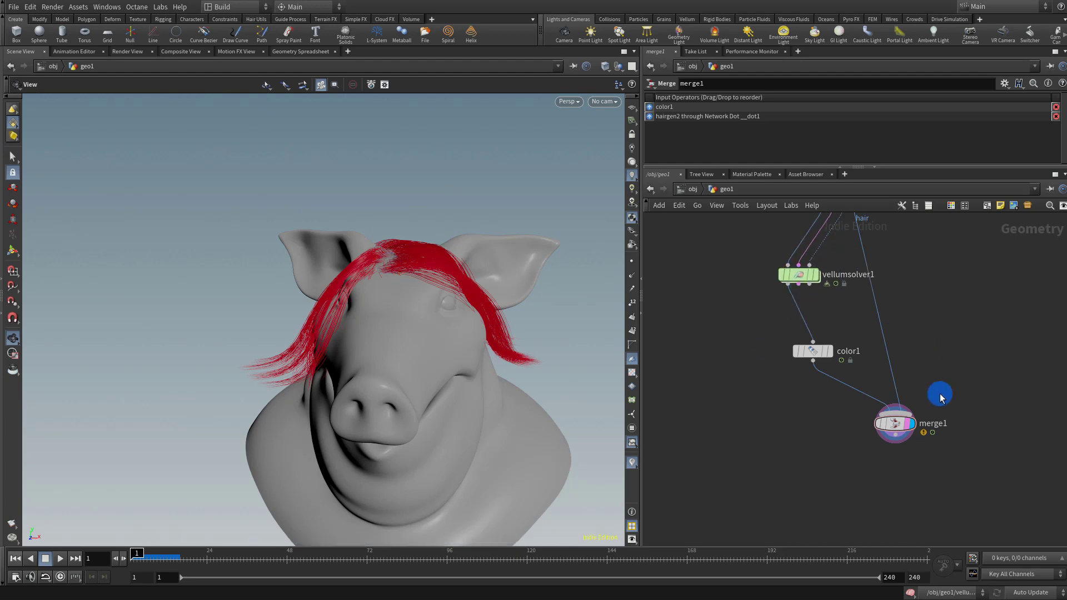
{"action": "middle_click_drag", "start_coordinate": [833, 301], "coordinate": [822, 346]}
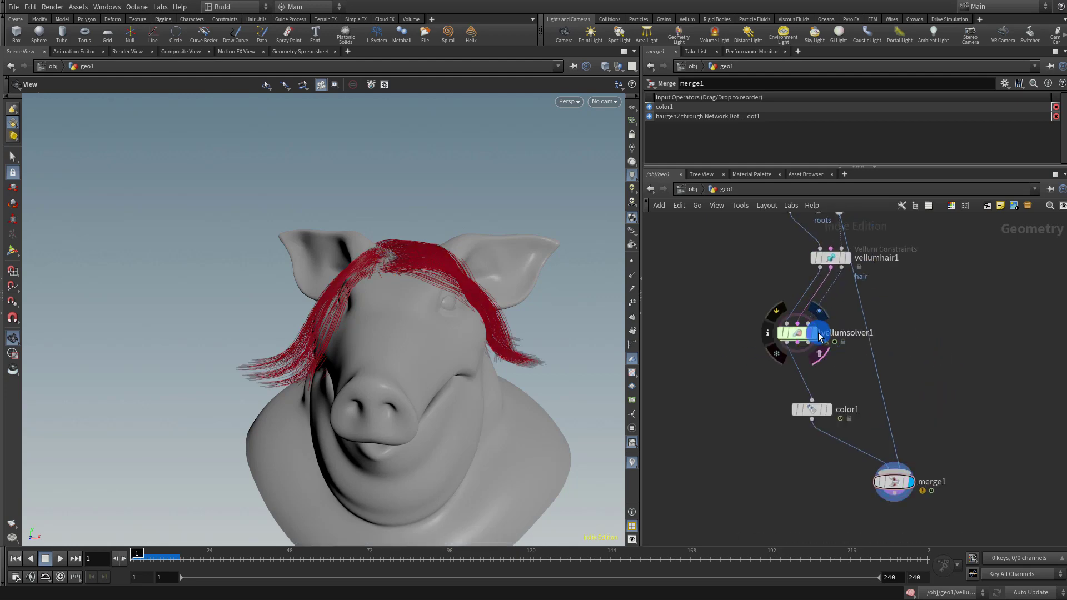
{"action": "left_click", "coordinate": [809, 336]}
{"action": "double_click", "coordinate": [809, 336]}
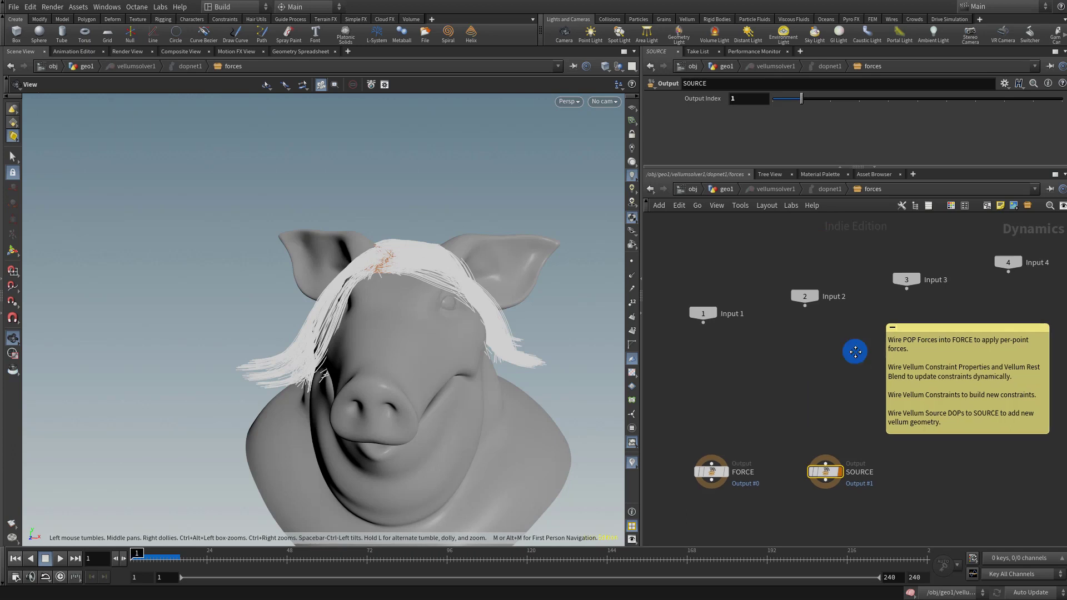
{"action": "left_click", "coordinate": [781, 345]}
{"action": "right_click", "coordinate": [778, 349]}
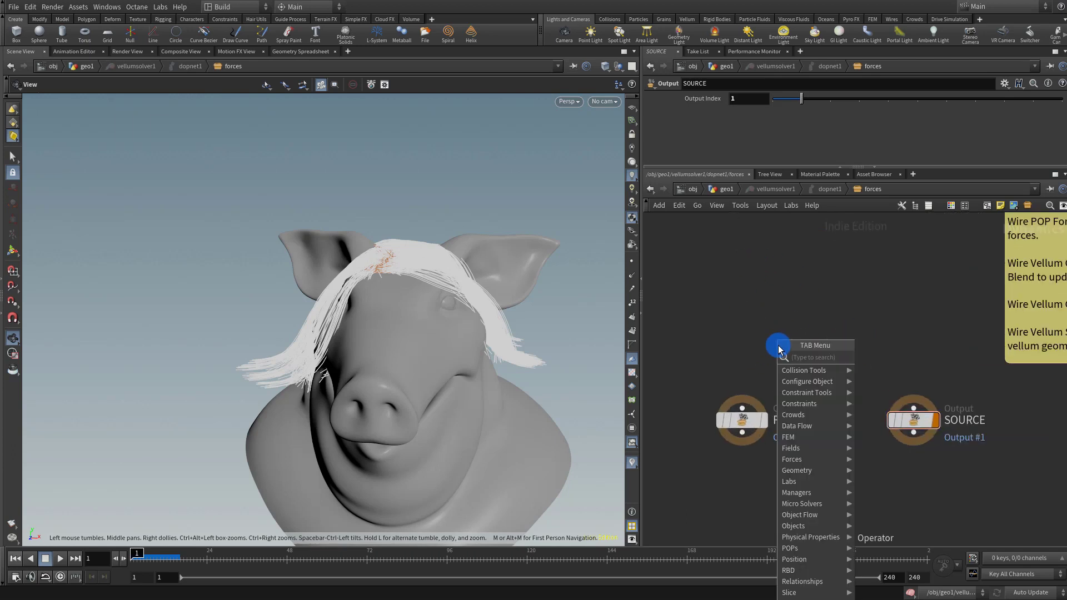
{"action": "type", "text": "vellu"}
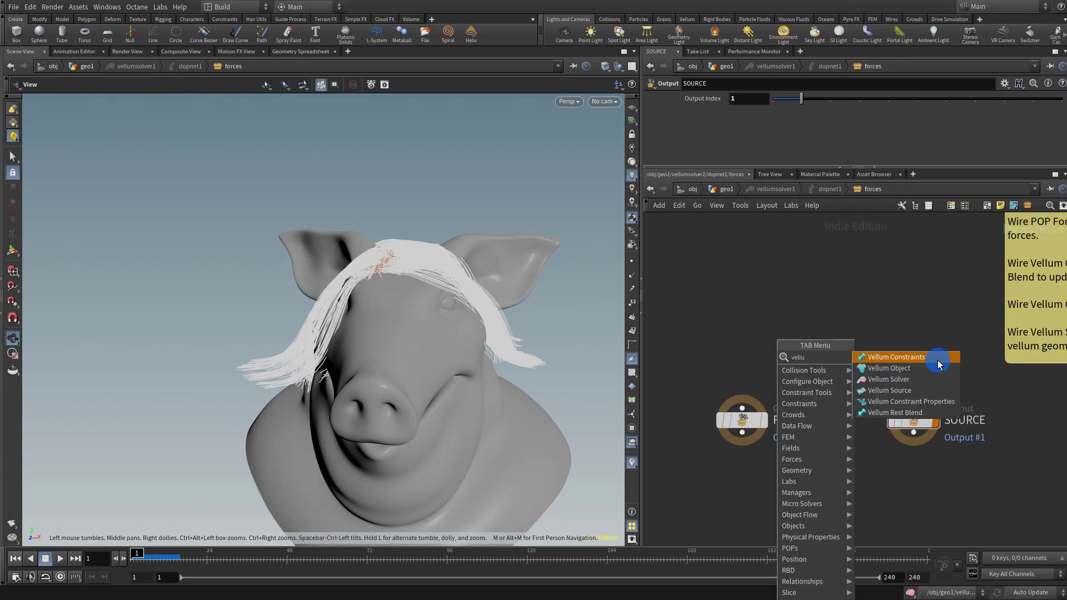
{"action": "left_click", "coordinate": [933, 405]}
{"action": "left_click", "coordinate": [788, 320]}
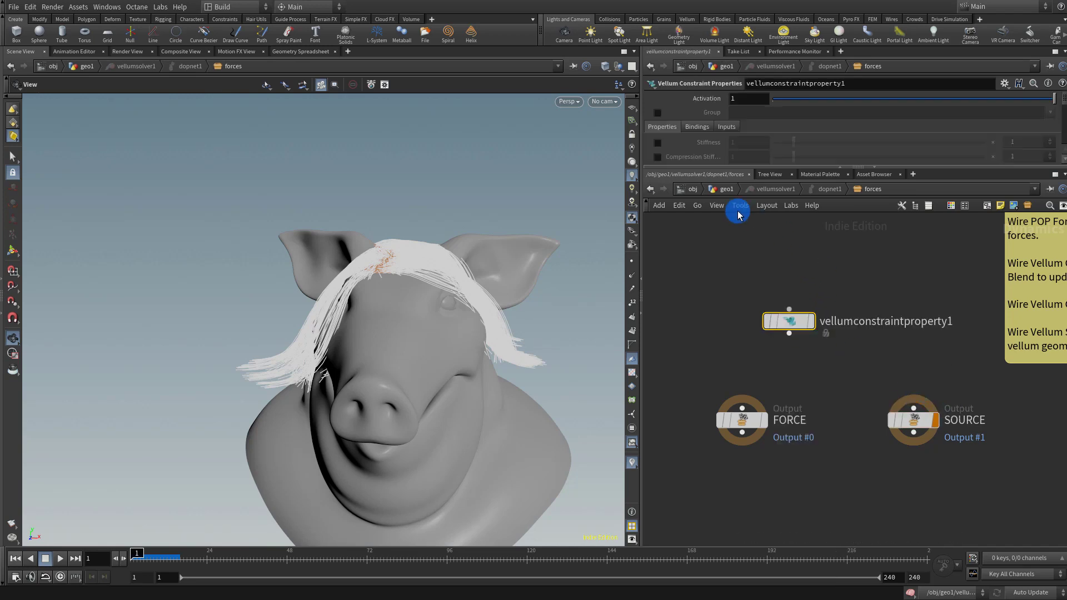
Return to the geo1 network and set the Stretch Output Group of vellumhair1 to hair.
{"action": "left_click", "coordinate": [728, 189]}
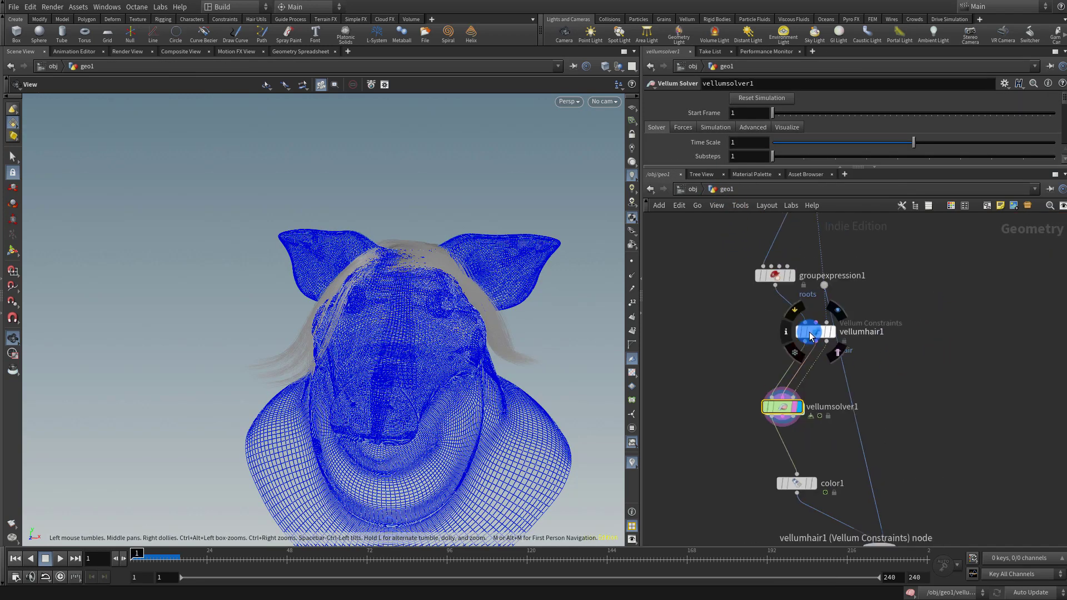
{"action": "left_click_drag", "start_coordinate": [763, 360], "coordinate": [889, 310]}
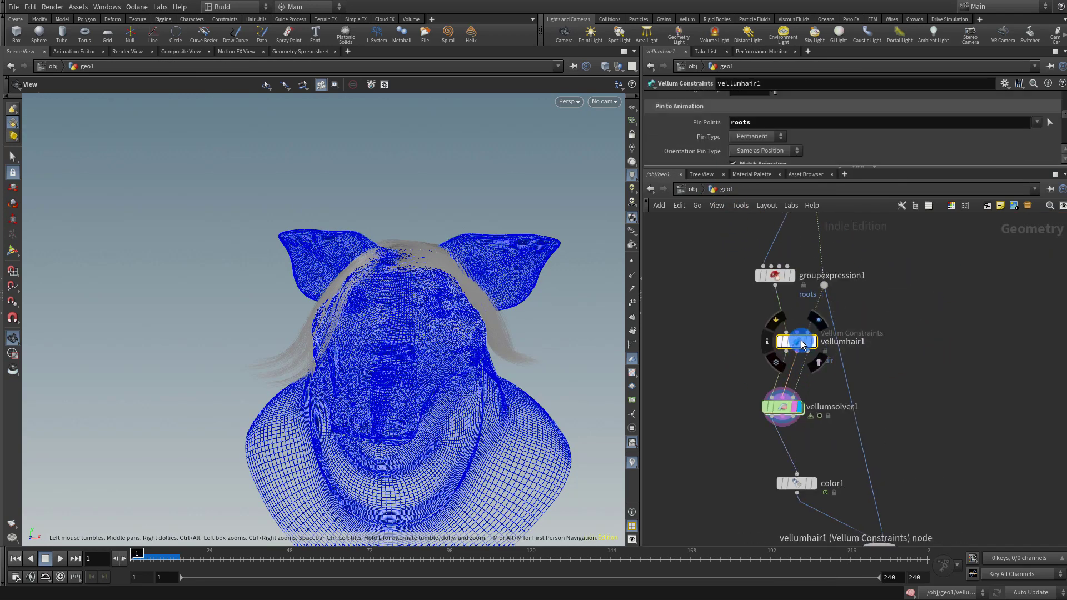
{"action": "left_click_drag", "start_coordinate": [794, 168], "coordinate": [797, 267]}
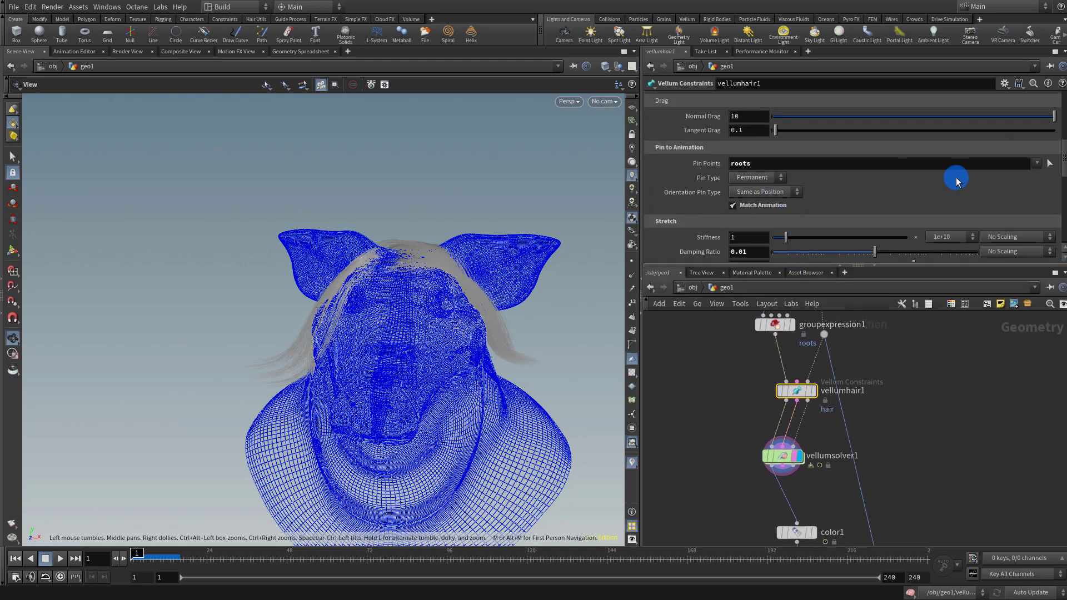
{"action": "left_click_drag", "start_coordinate": [1063, 150], "coordinate": [1037, 169]}
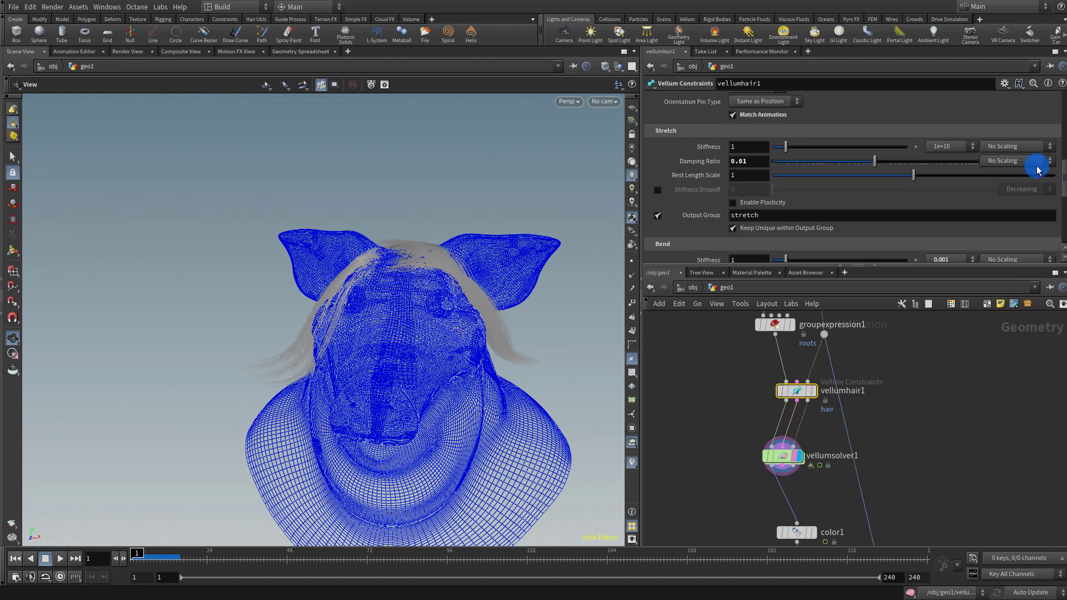
{"action": "left_click_drag", "start_coordinate": [726, 217], "coordinate": [675, 216]}
{"action": "type", "text": "hair"}
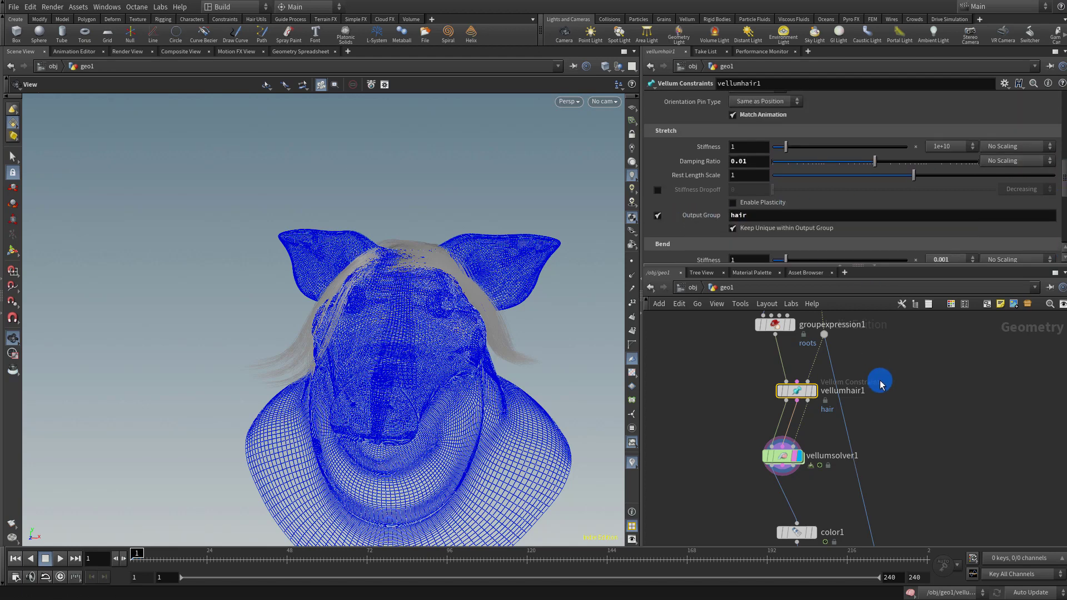
Go back inside vellumsolver1 and wire vellumconstraintproperty1 into the FORCE output.
{"action": "middle_click_drag", "start_coordinate": [891, 367], "coordinate": [898, 262]}
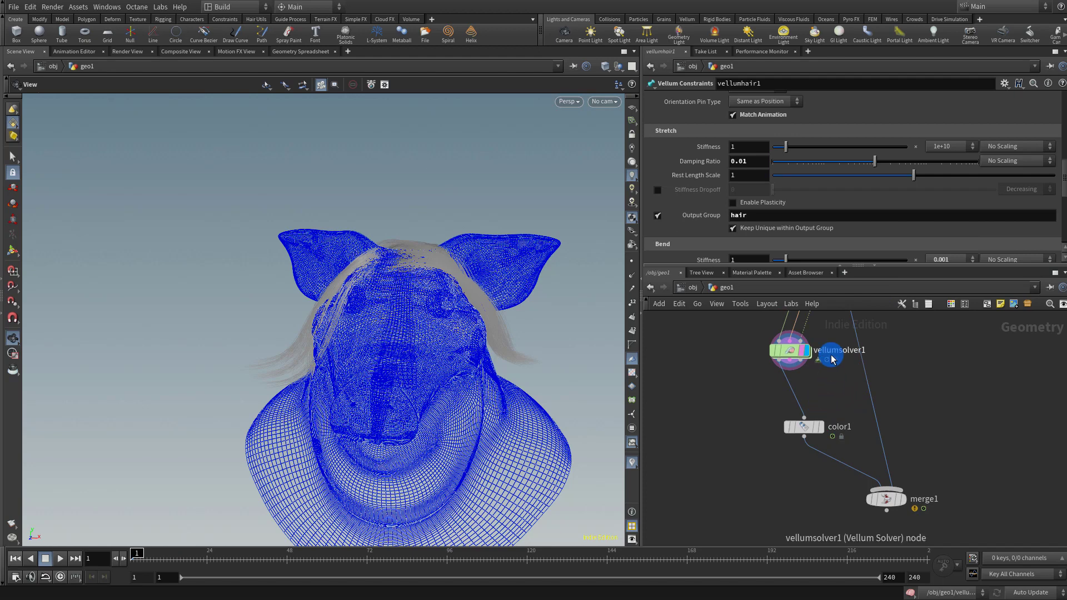
{"action": "left_click", "coordinate": [789, 352]}
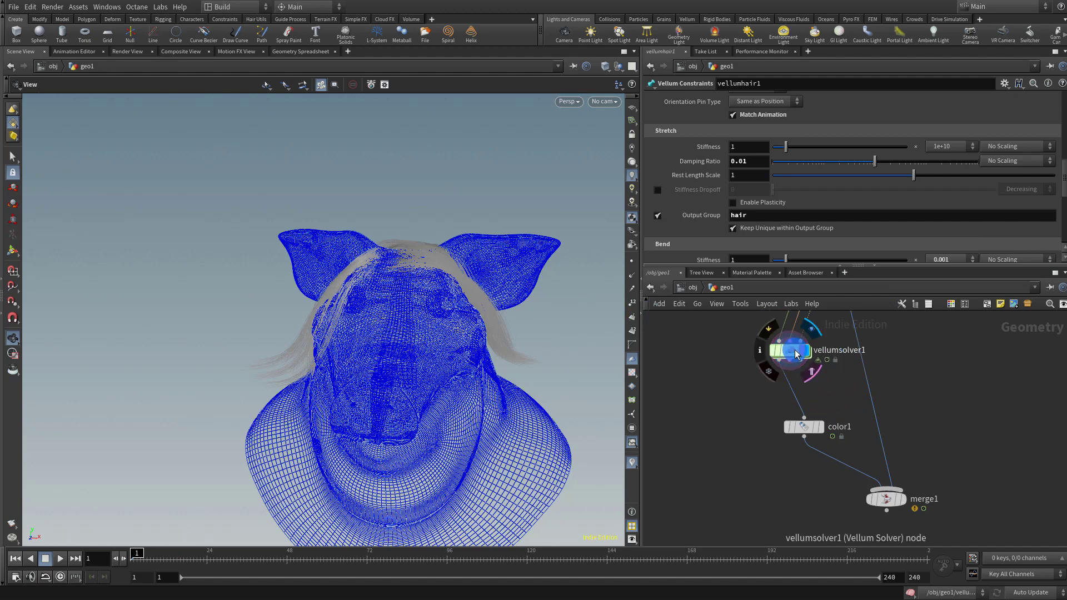
{"action": "double_click", "coordinate": [789, 352]}
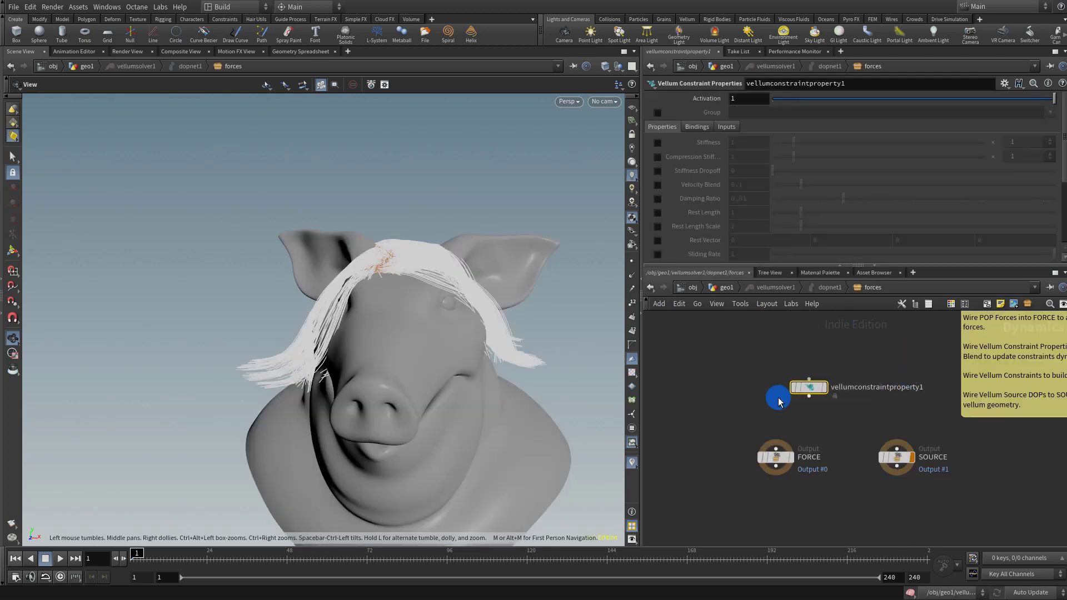
{"action": "left_click_drag", "start_coordinate": [810, 409], "coordinate": [765, 468]}
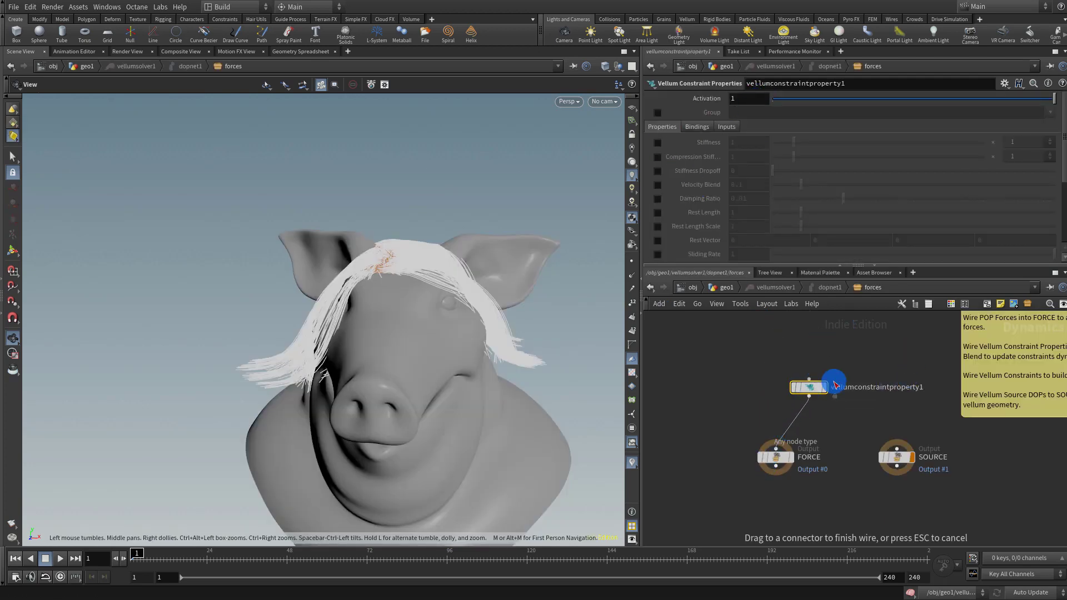
Restrict vellumconstraintproperty1 to the hair group and enable its Rest Length Scale with a value of 0.2.
{"action": "left_click", "coordinate": [657, 112]}
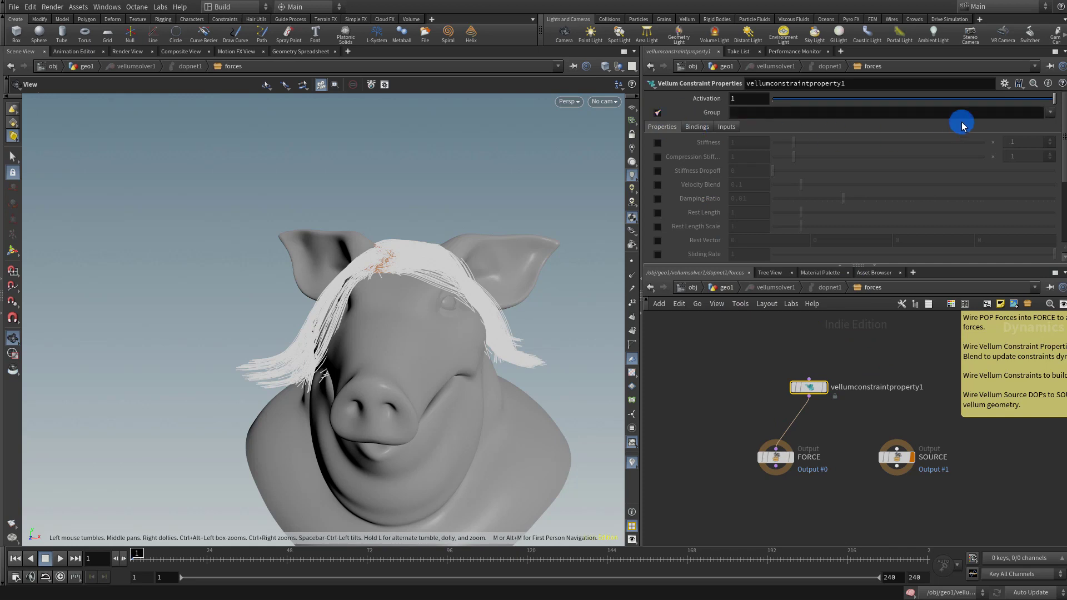
{"action": "left_click", "coordinate": [1059, 137]}
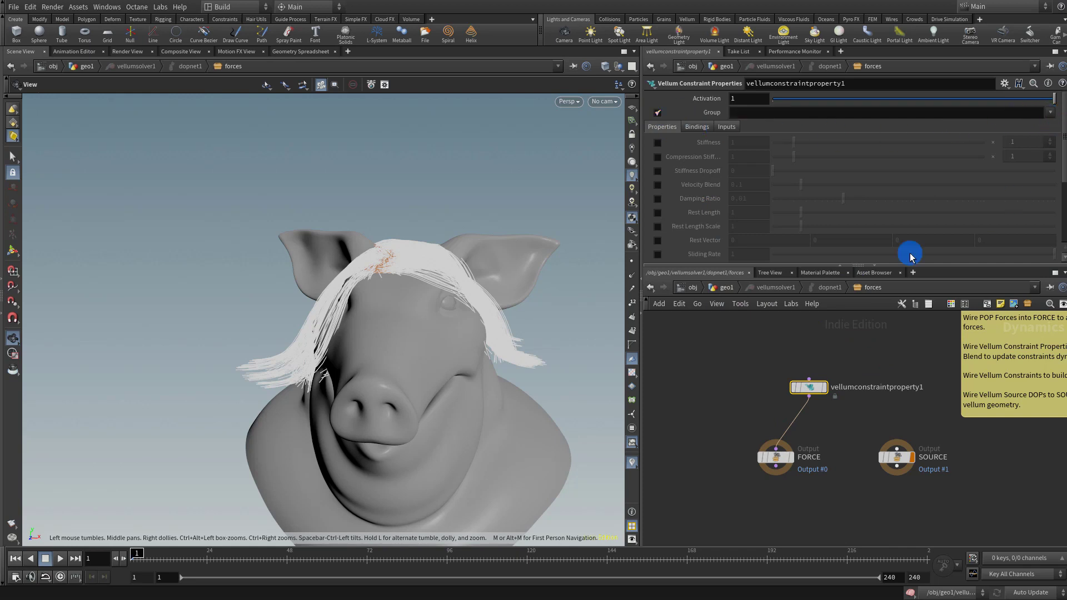
{"action": "left_click", "coordinate": [658, 228]}
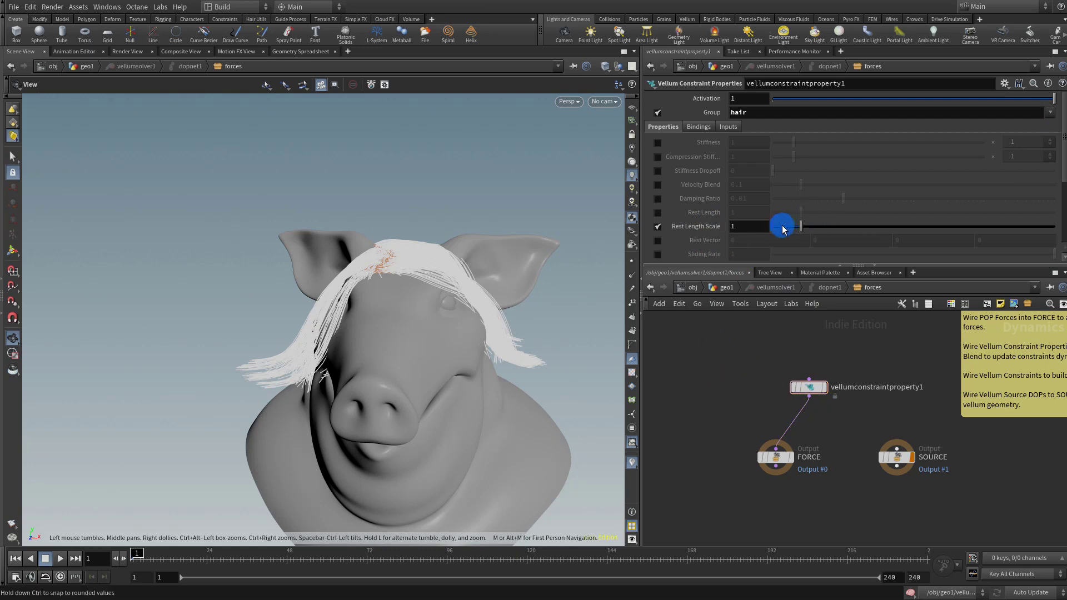
{"action": "left_click", "coordinate": [745, 226]}
{"action": "type", "text": "0.2"}
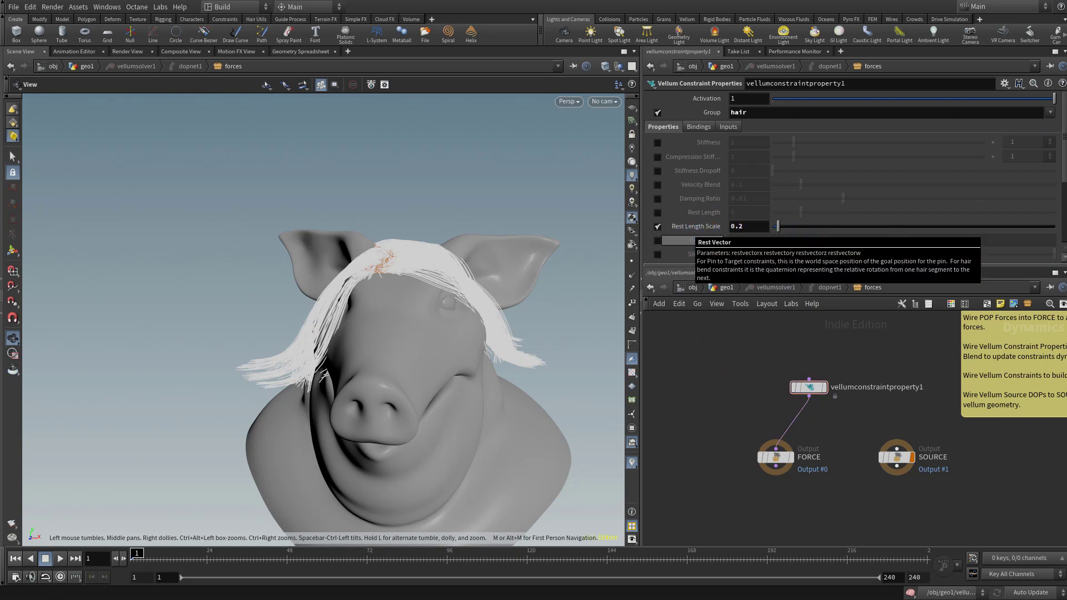
{"action": "left_click", "coordinate": [669, 360]}
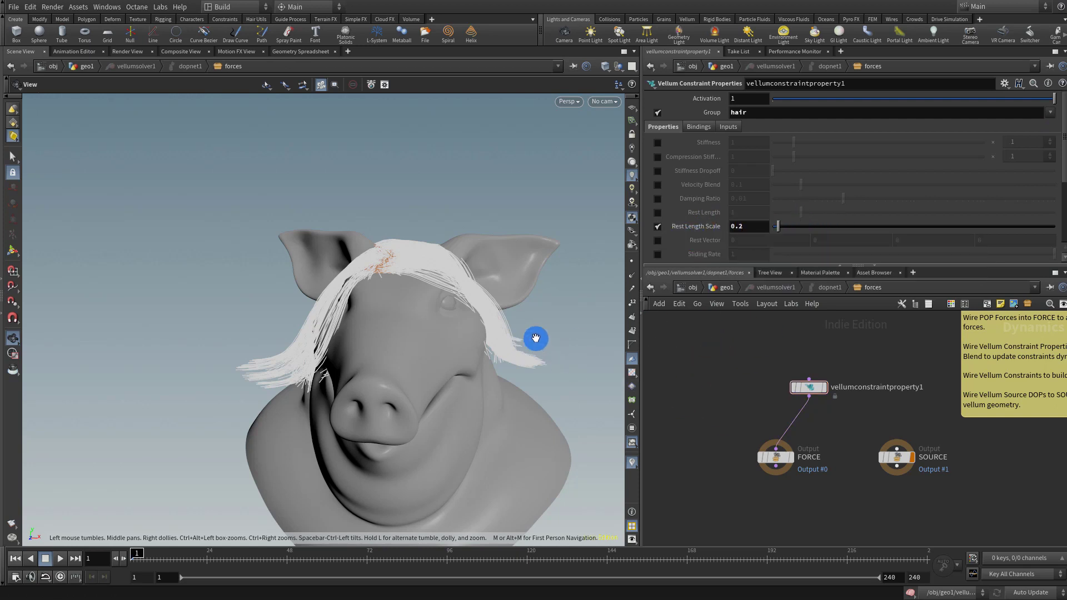
Return to the geo1 network and display the merge1 node in shaded view.
{"action": "key", "text": "w"}
{"action": "key", "text": "w"}
{"action": "left_click", "coordinate": [699, 368]}
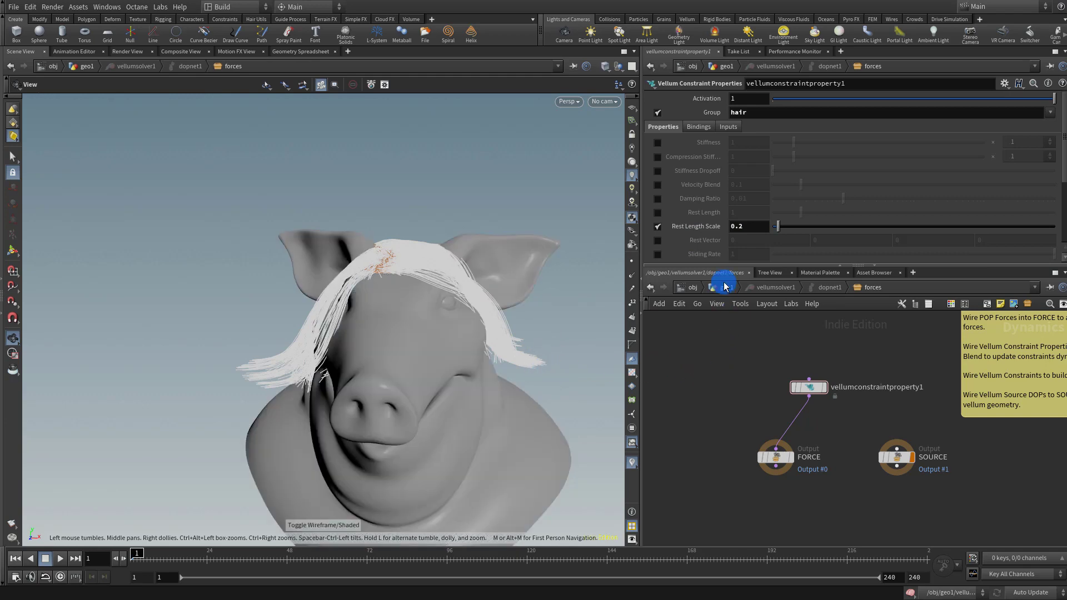
{"action": "left_click", "coordinate": [725, 286]}
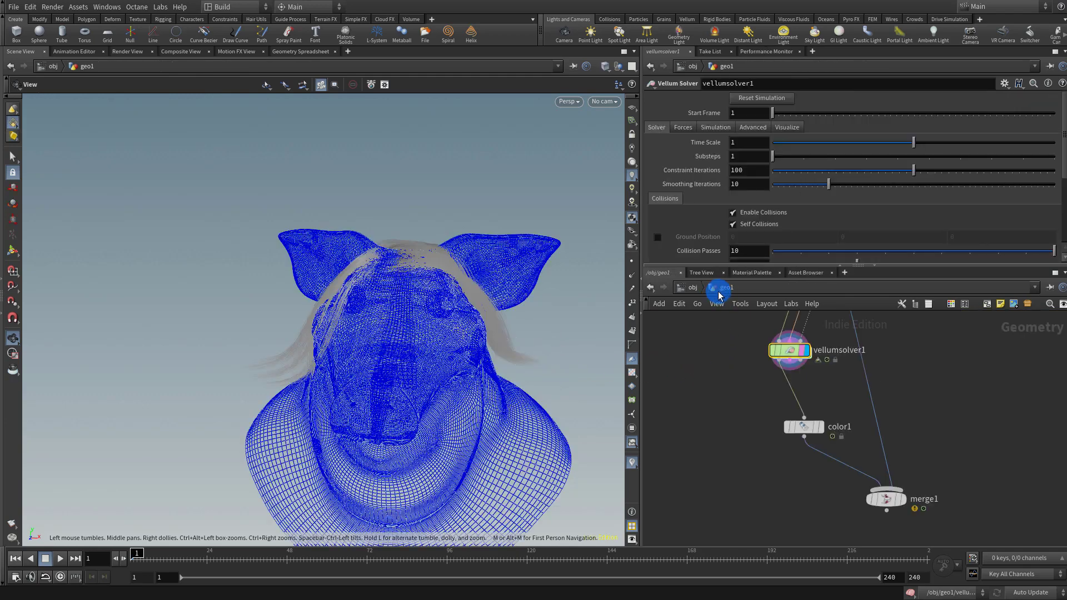
{"action": "left_click", "coordinate": [903, 498]}
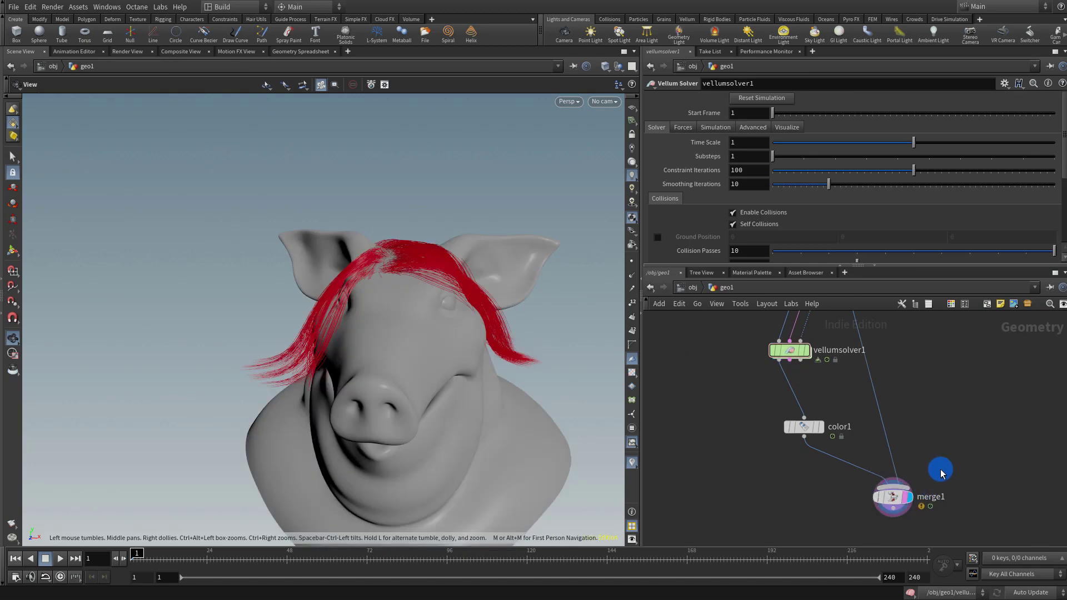
Play the simulation to check how the hair shortens on the pig's head, and return to frame 1.
{"action": "left_click", "coordinate": [64, 558]}
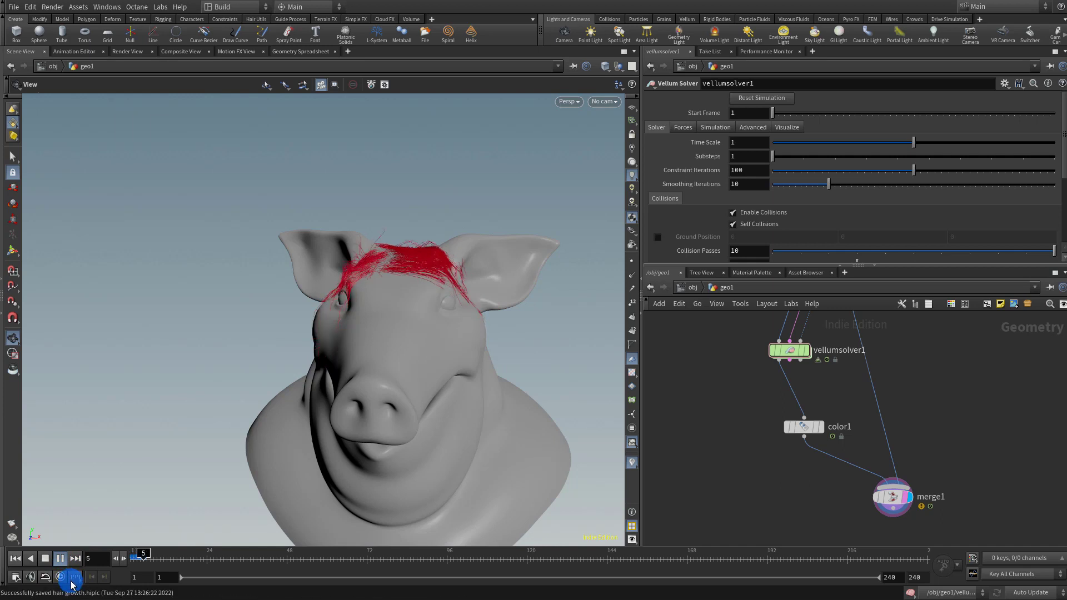
{"action": "left_click", "coordinate": [74, 580]}
{"action": "left_click_drag", "start_coordinate": [429, 257], "coordinate": [414, 301]}
{"action": "left_click", "coordinate": [56, 559]}
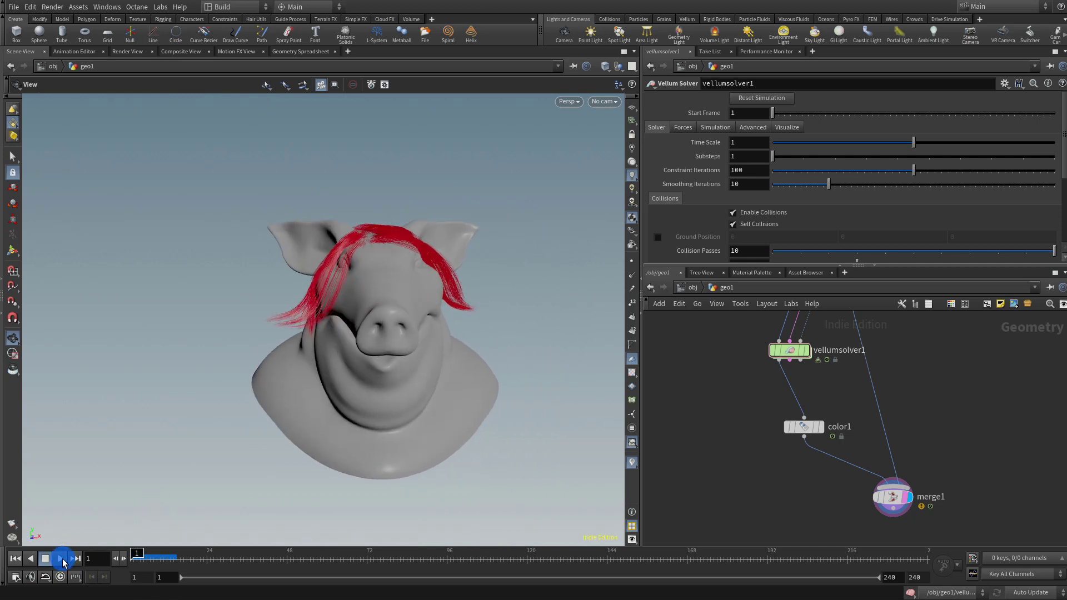
{"action": "left_click", "coordinate": [46, 558]}
{"action": "left_click", "coordinate": [15, 558]}
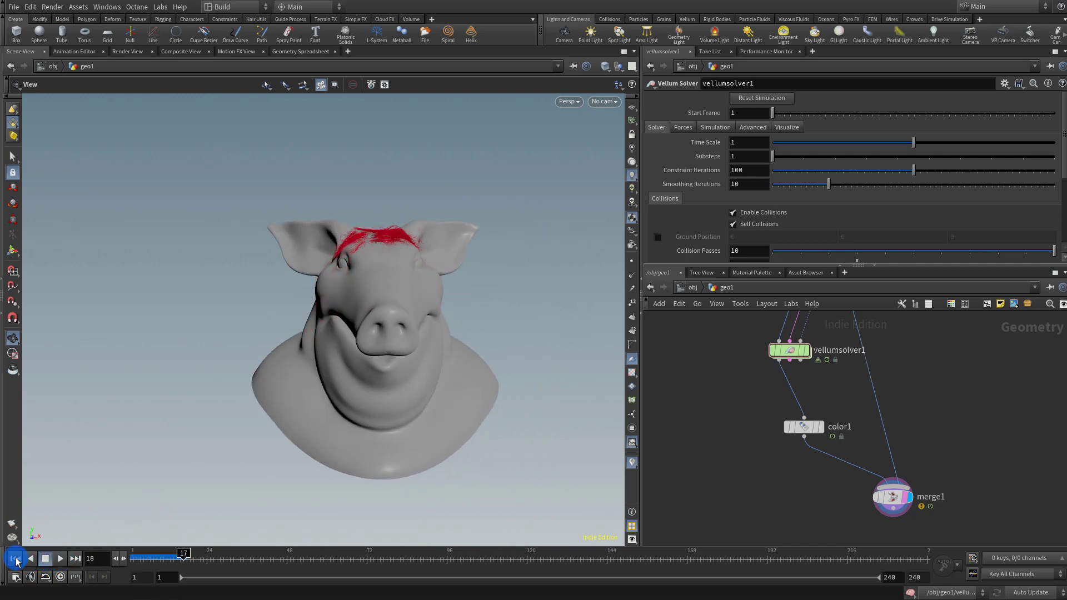
Go back inside vellumsolver1 and set the Rest Length Scale of vellumconstraintproperty1 to 1.
{"action": "scroll", "coordinate": [823, 390], "scroll_direction": "up", "scroll_amount": 3}
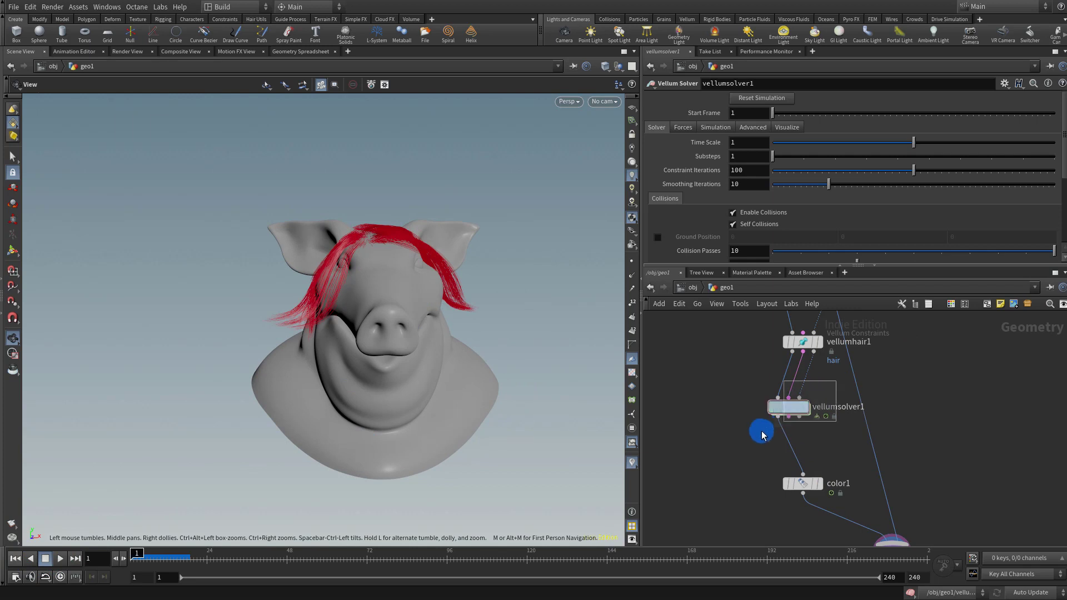
{"action": "left_click_drag", "start_coordinate": [922, 385], "coordinate": [790, 444]}
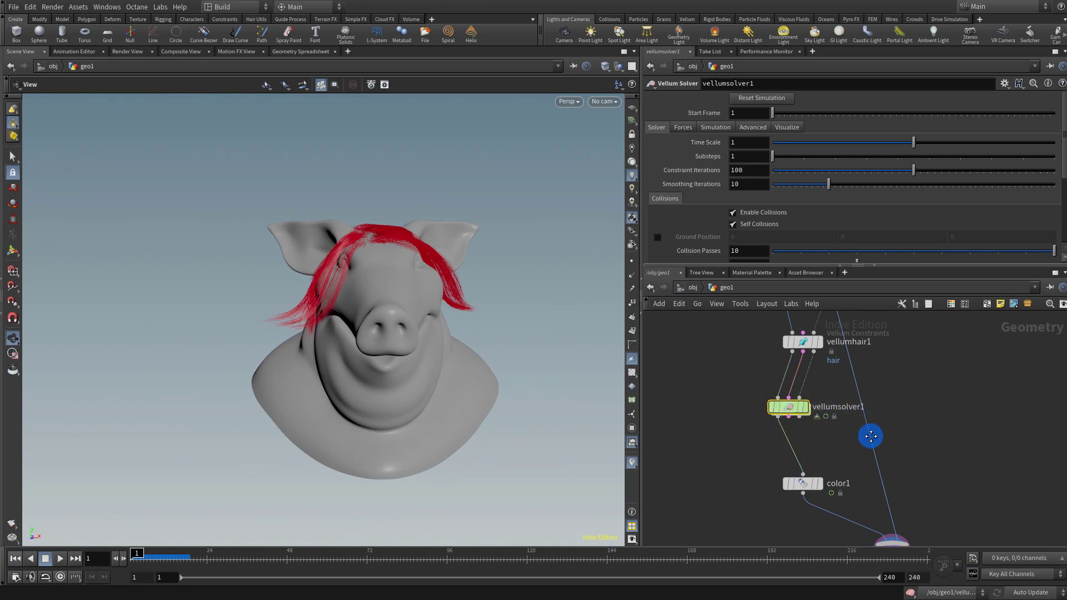
{"action": "middle_click_drag", "start_coordinate": [825, 489], "coordinate": [807, 424]}
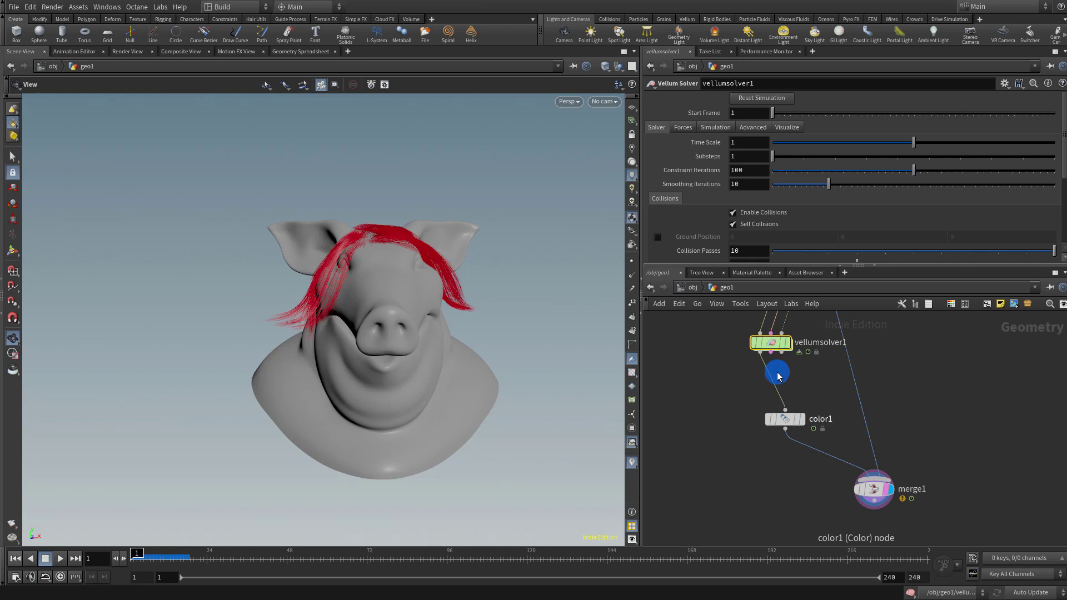
{"action": "double_click", "coordinate": [771, 341]}
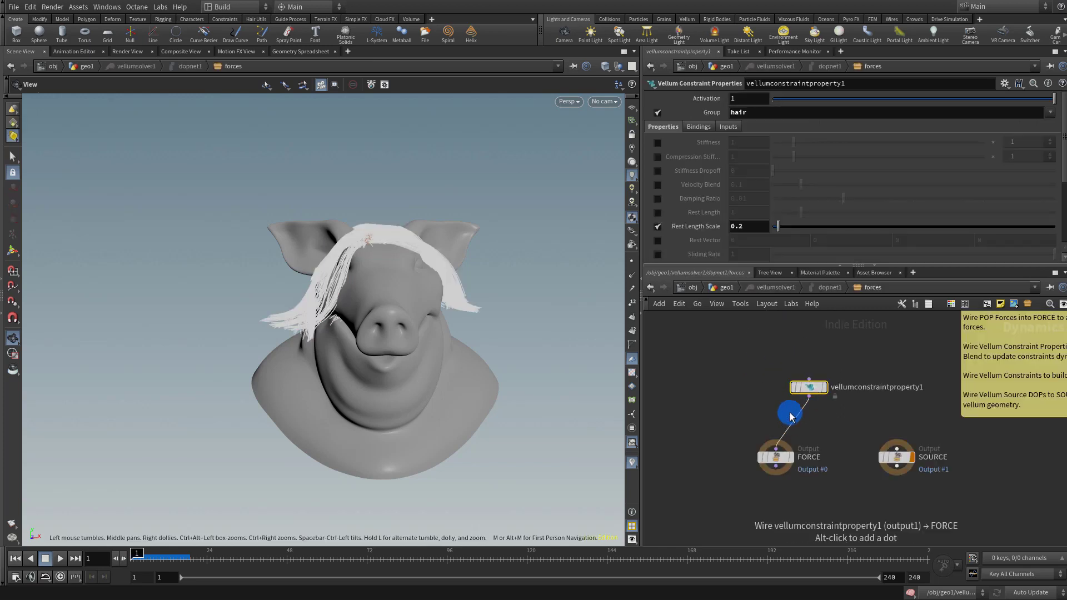
{"action": "left_click", "coordinate": [792, 417]}
{"action": "double_click", "coordinate": [750, 226]}
{"action": "type", "text": "1"}
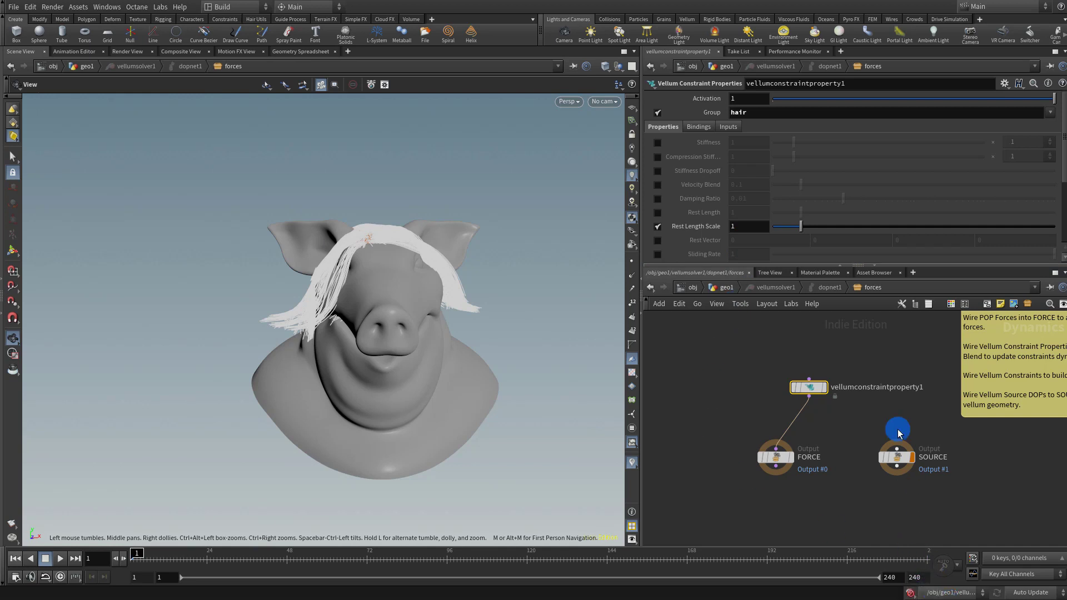
With the simulation disabled, keyframe the Rest Length Scale at 1 on frame 41 and at 0 on frame 49.
{"action": "left_click_drag", "start_coordinate": [250, 562], "coordinate": [286, 562]}
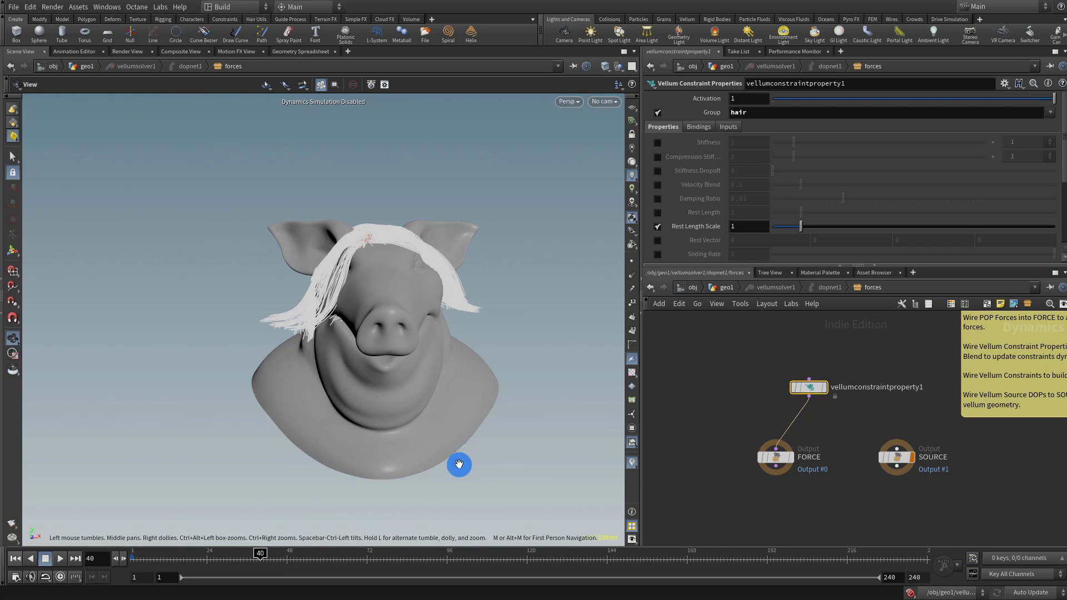
{"action": "left_click", "coordinate": [264, 560]}
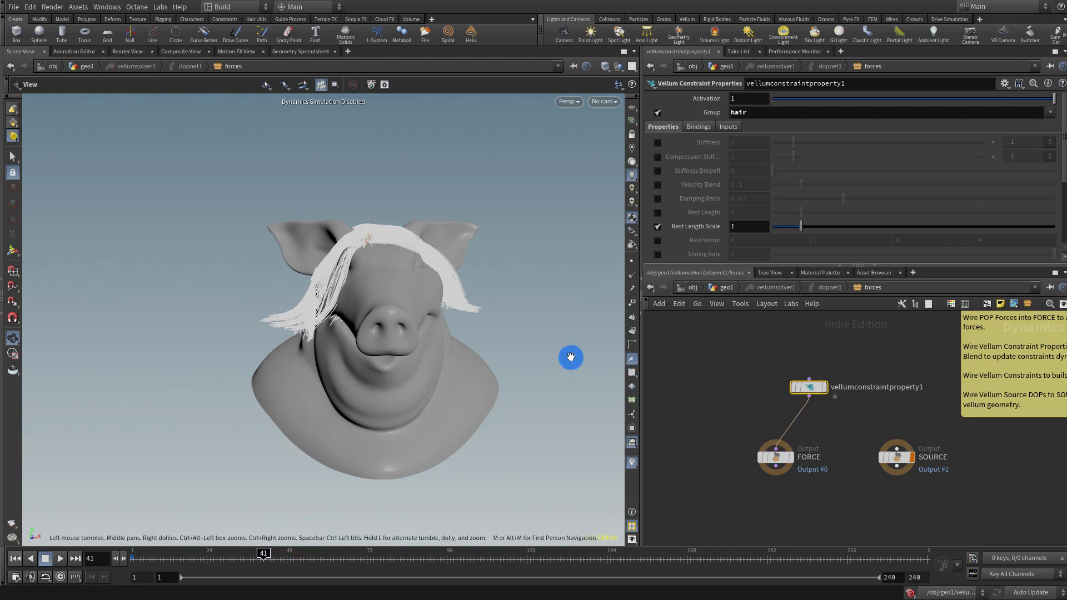
{"action": "left_click", "coordinate": [742, 226], "text": "alt"}
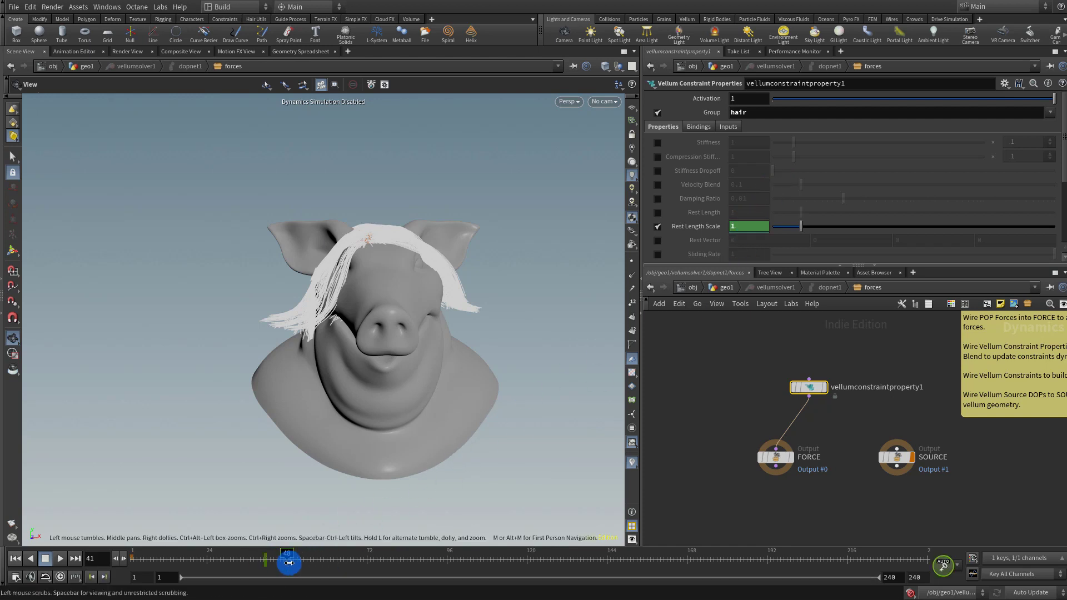
{"action": "mouse_move", "coordinate": [289, 562]}
{"action": "left_mouse_down"}
{"action": "mouse_move", "coordinate": [313, 560]}
{"action": "mouse_move", "coordinate": [291, 560]}
{"action": "left_mouse_up"}
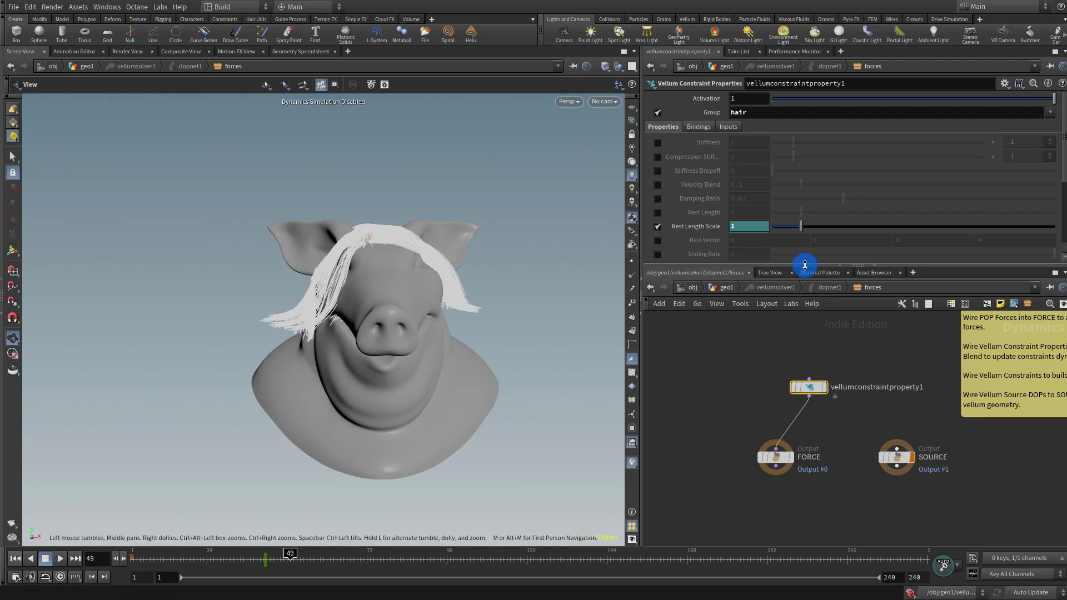
{"action": "left_click_drag", "start_coordinate": [800, 226], "coordinate": [774, 226]}
Add Rest Length Scale keyframes at about frame 78, holding the value 0, and at about frame 109, and return to frame 1.
{"action": "left_click_drag", "start_coordinate": [313, 552], "coordinate": [420, 554]}
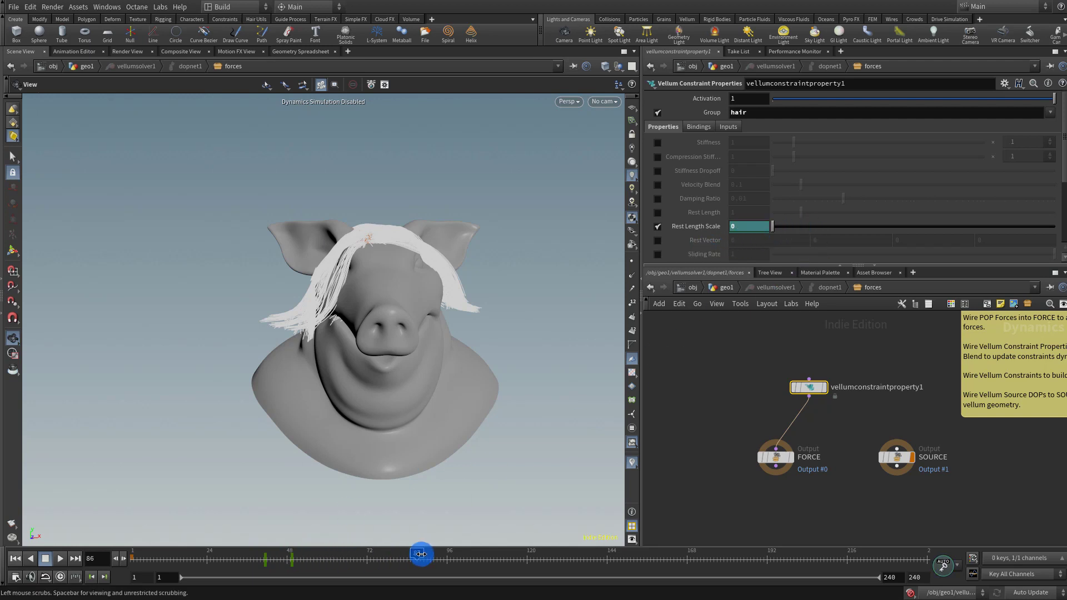
{"action": "left_click", "coordinate": [761, 223], "text": "alt"}
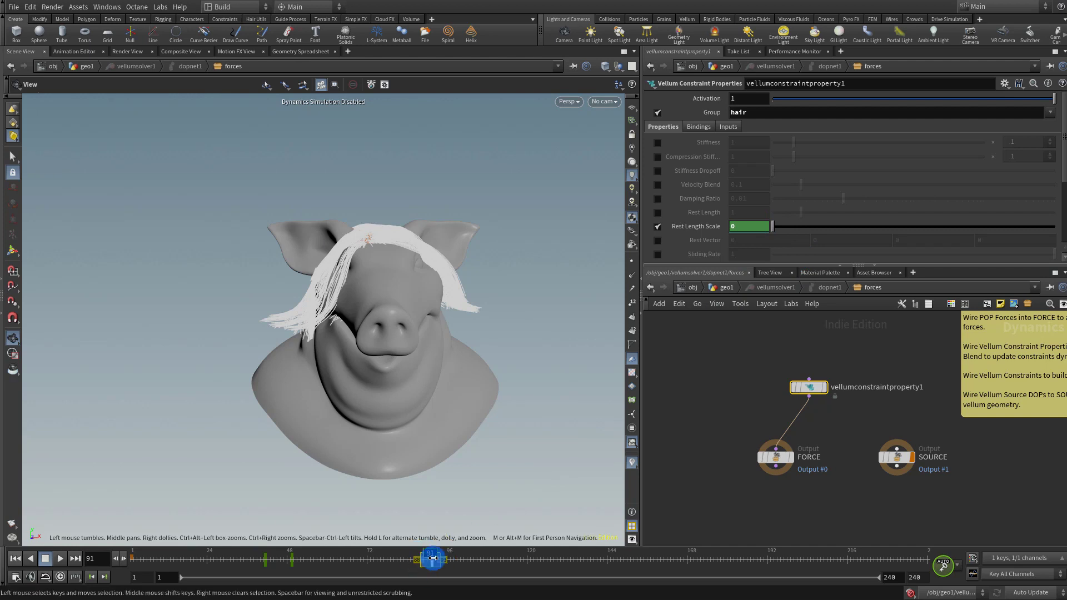
{"action": "left_click_drag", "start_coordinate": [431, 565], "coordinate": [93, 581], "text": "shift"}
{"action": "key", "text": "Return"}
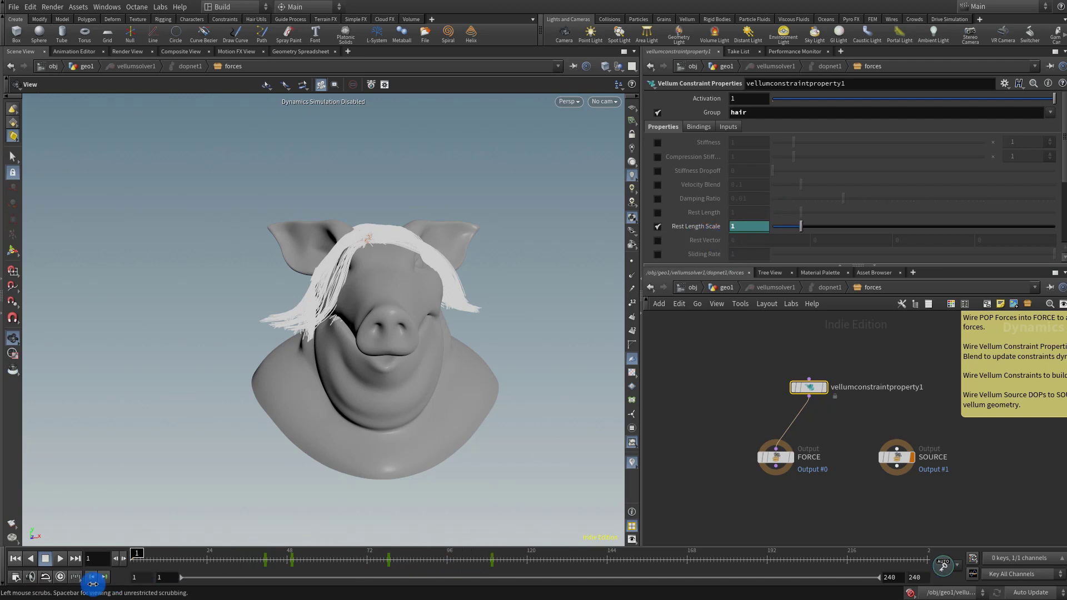
Return to the geo1 network and set the Y gravity of vellumsolver1 to 9.
{"action": "left_click", "coordinate": [717, 293]}
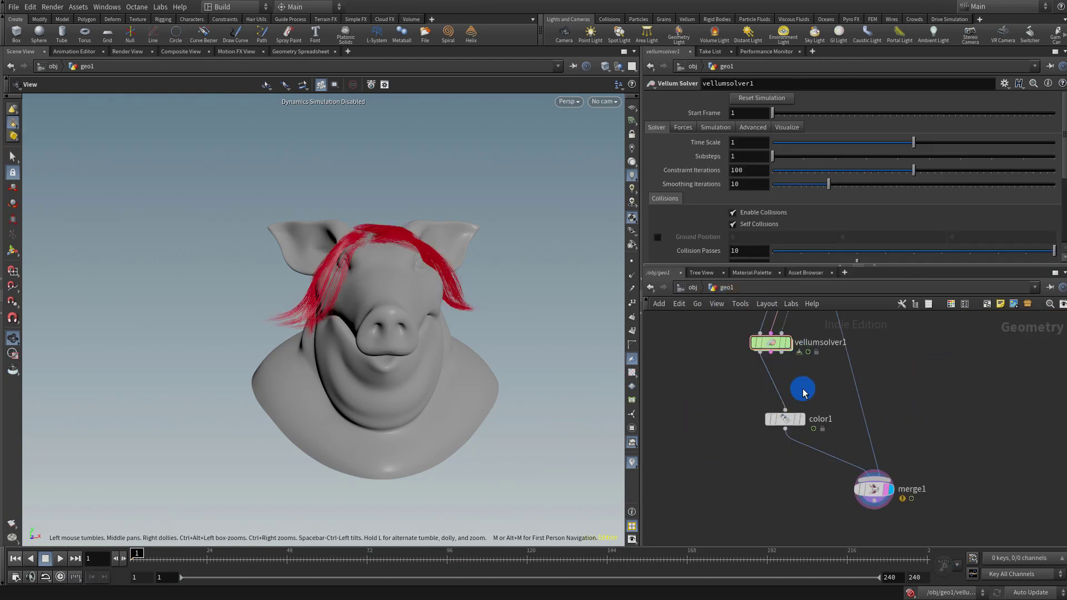
{"action": "left_click", "coordinate": [747, 127]}
{"action": "left_click", "coordinate": [721, 127]}
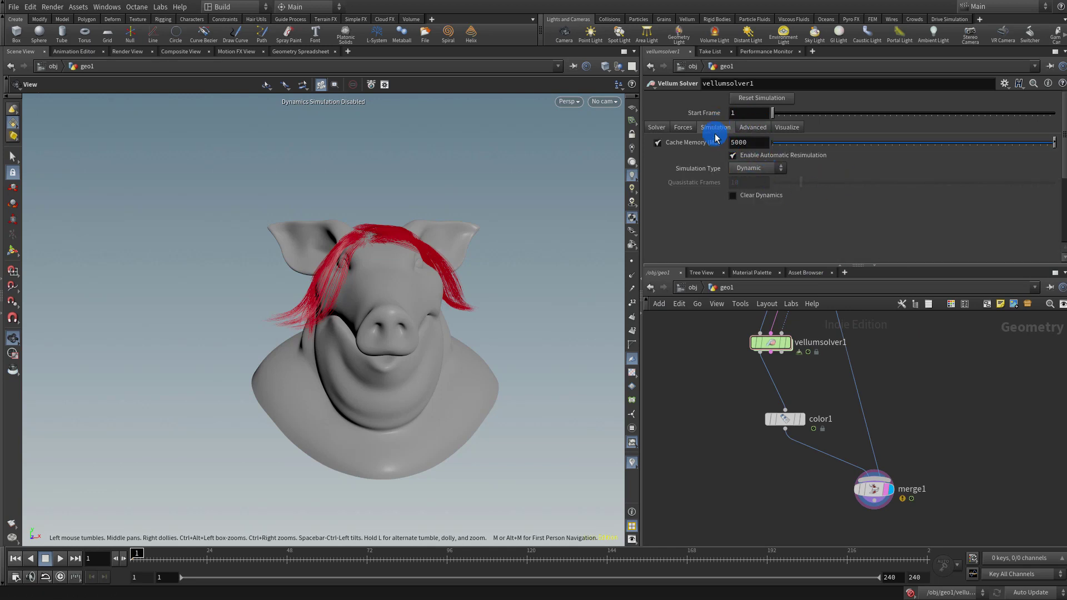
{"action": "left_click", "coordinate": [683, 127]}
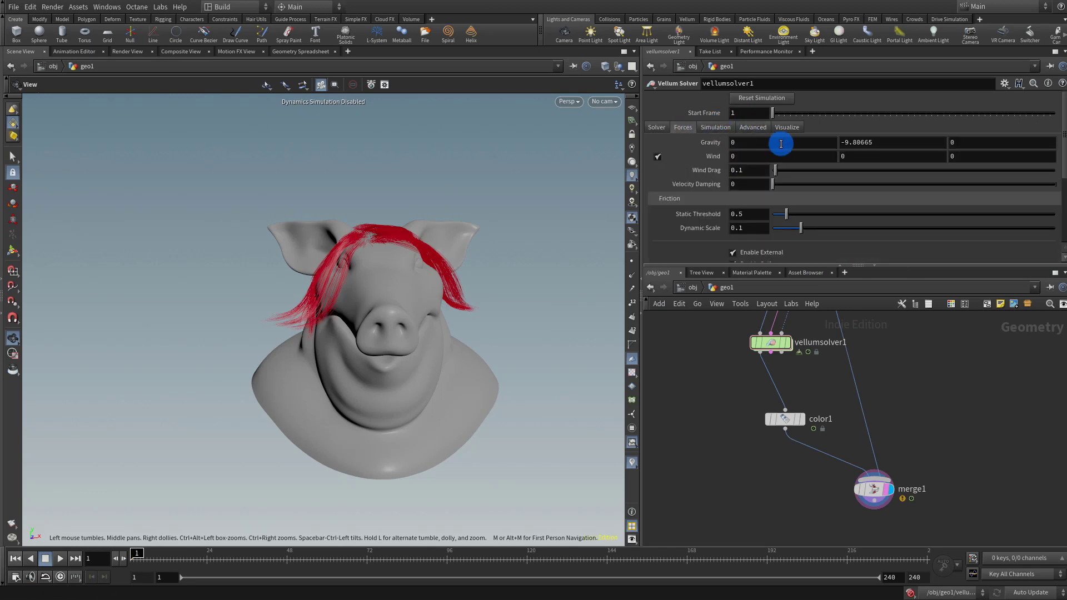
{"action": "left_click", "coordinate": [881, 142]}
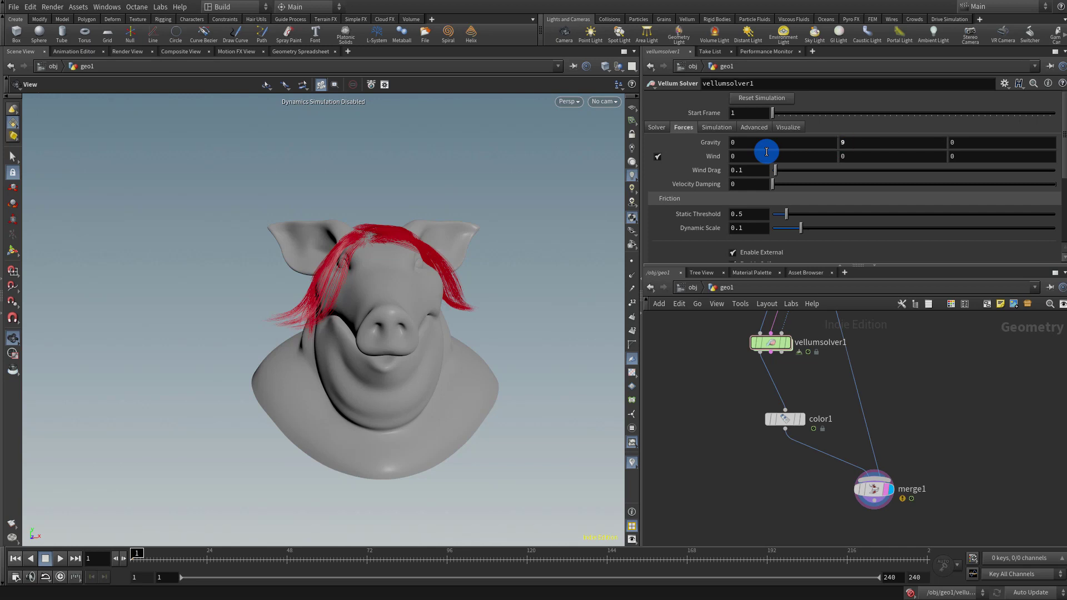
Keyframe the Y gravity value of 9 and place the key at about frame 84.
{"action": "left_click", "coordinate": [875, 143], "text": "alt"}
{"action": "left_click", "coordinate": [210, 558]}
{"action": "left_click_drag", "start_coordinate": [210, 559], "coordinate": [407, 553]}
{"action": "left_click_drag", "start_coordinate": [160, 567], "coordinate": [111, 568], "text": "shift"}
{"action": "middle_click_drag", "start_coordinate": [144, 563], "coordinate": [421, 552]}
Keyframe the Y gravity at -9 on frame 107.
{"action": "left_click_drag", "start_coordinate": [407, 555], "coordinate": [484, 555]}
{"action": "left_click", "coordinate": [855, 141]}
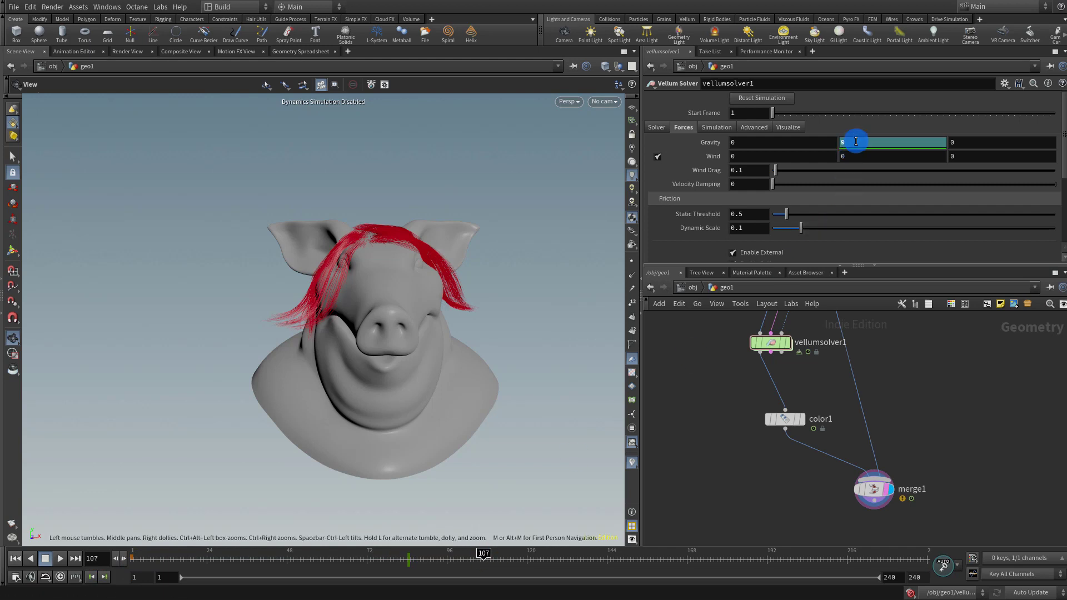
{"action": "type", "text": "-9"}
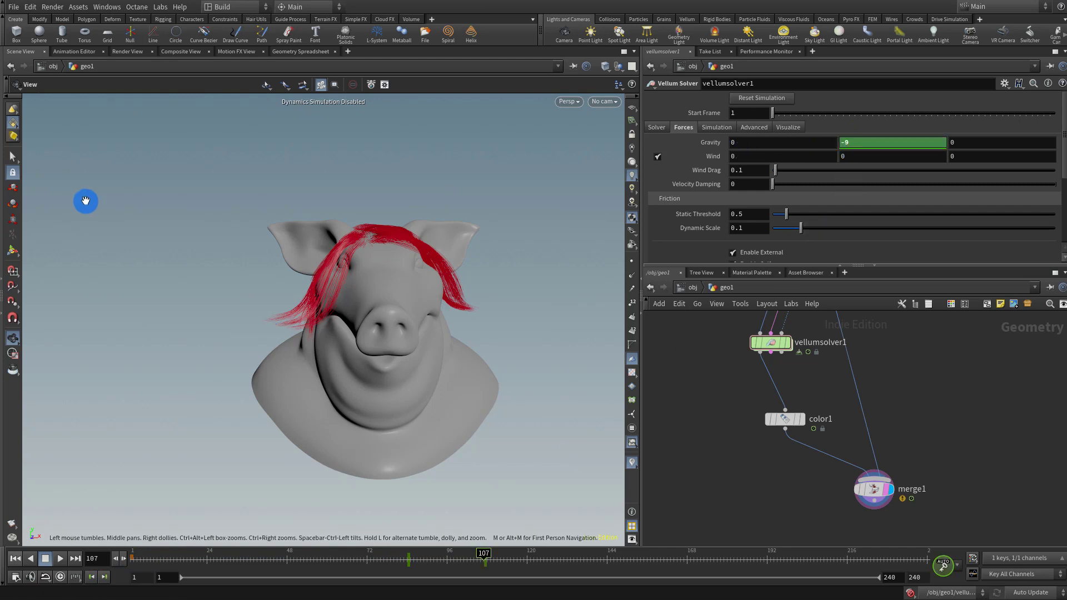
Re-enable the dynamics simulation and run it from the first frame past frame 150, then rewind to frame 25.
{"action": "left_click_drag", "start_coordinate": [274, 559], "coordinate": [190, 571]}
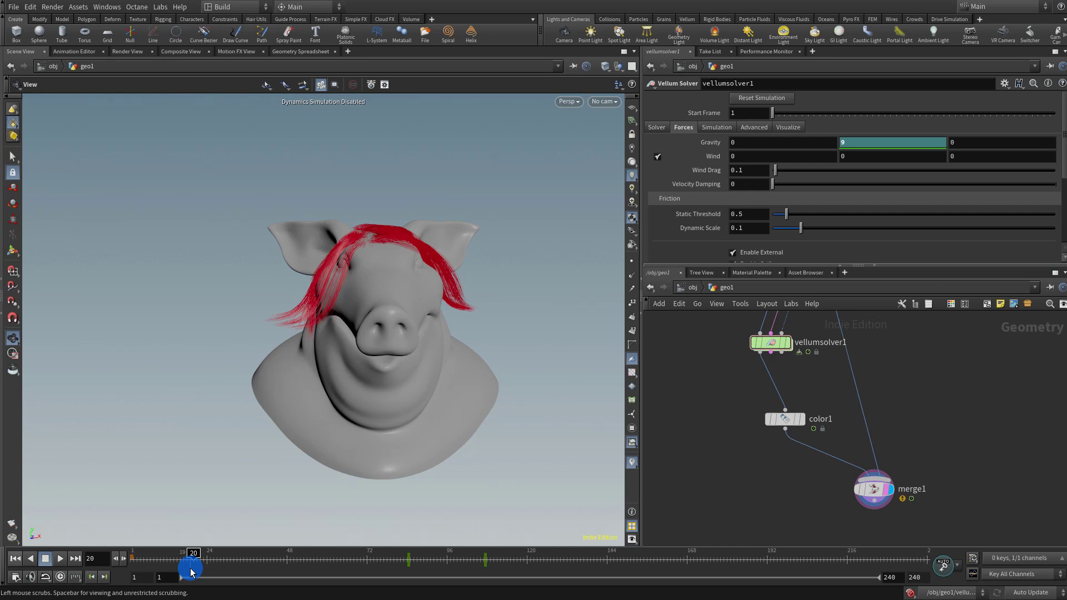
{"action": "left_click_drag", "start_coordinate": [190, 573], "coordinate": [85, 567]}
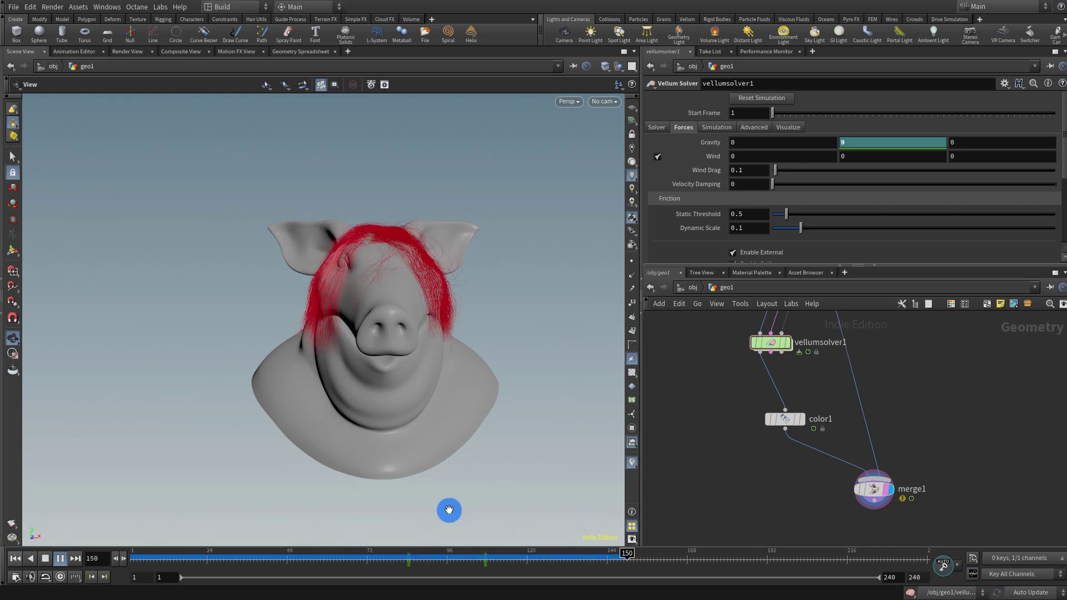
{"action": "left_click_drag", "start_coordinate": [456, 555], "coordinate": [210, 555]}
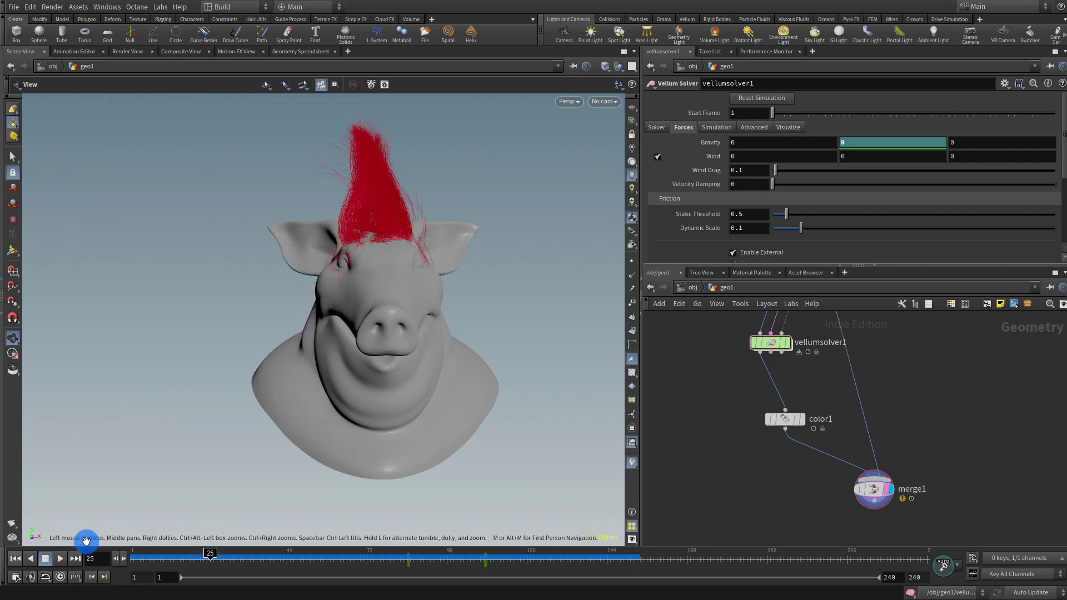
Play back the hair simulation from frame 25, and again from frame 60 with the pig head seen from the side.
{"action": "left_click", "coordinate": [60, 559]}
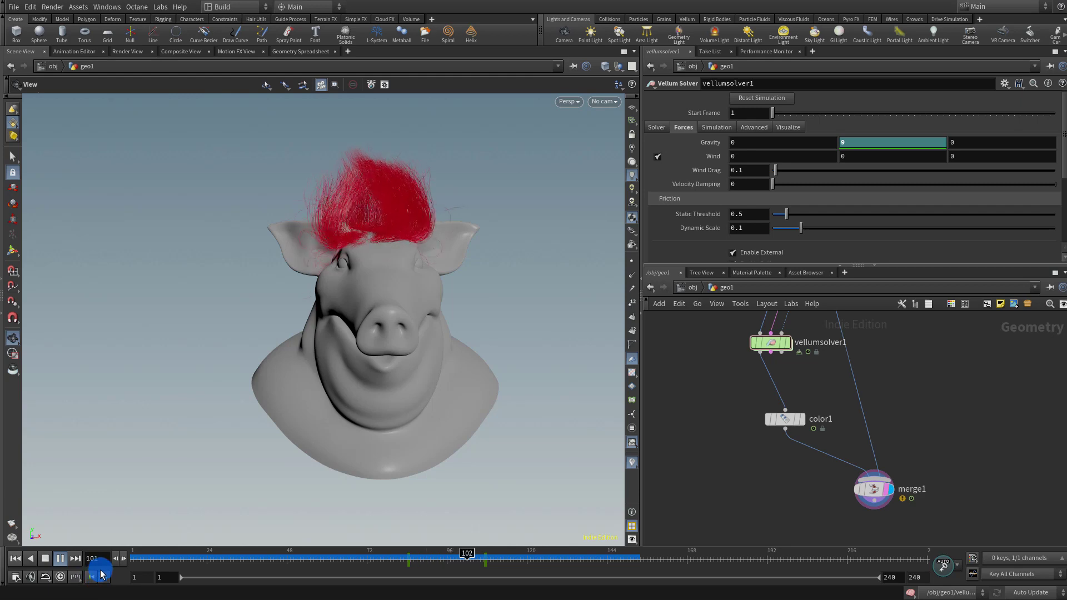
{"action": "left_click", "coordinate": [60, 558]}
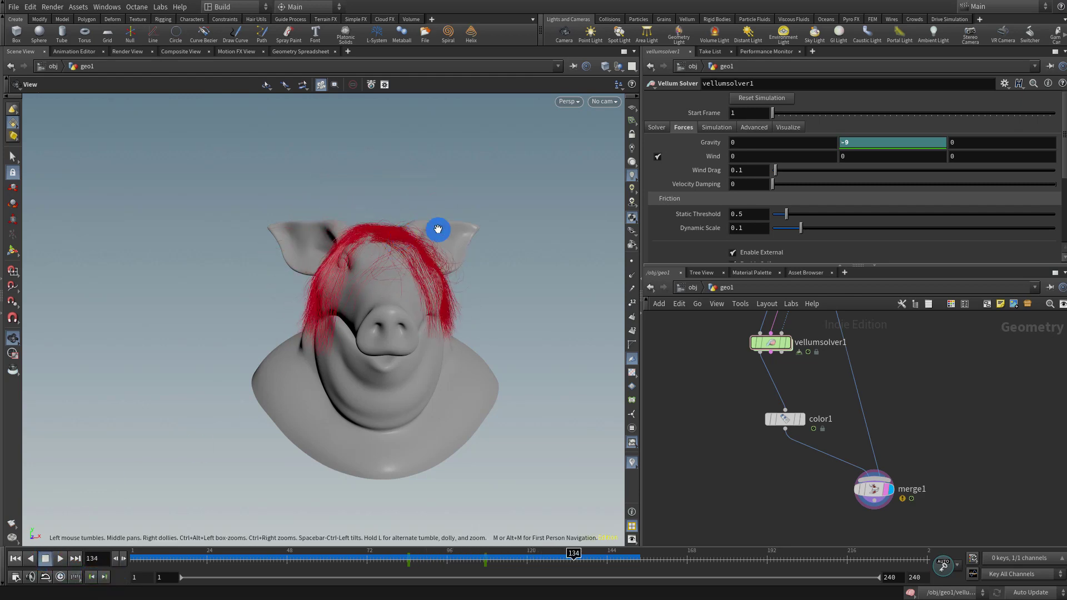
{"action": "left_click_drag", "start_coordinate": [435, 229], "coordinate": [428, 519]}
{"action": "left_click_drag", "start_coordinate": [350, 559], "coordinate": [327, 562]}
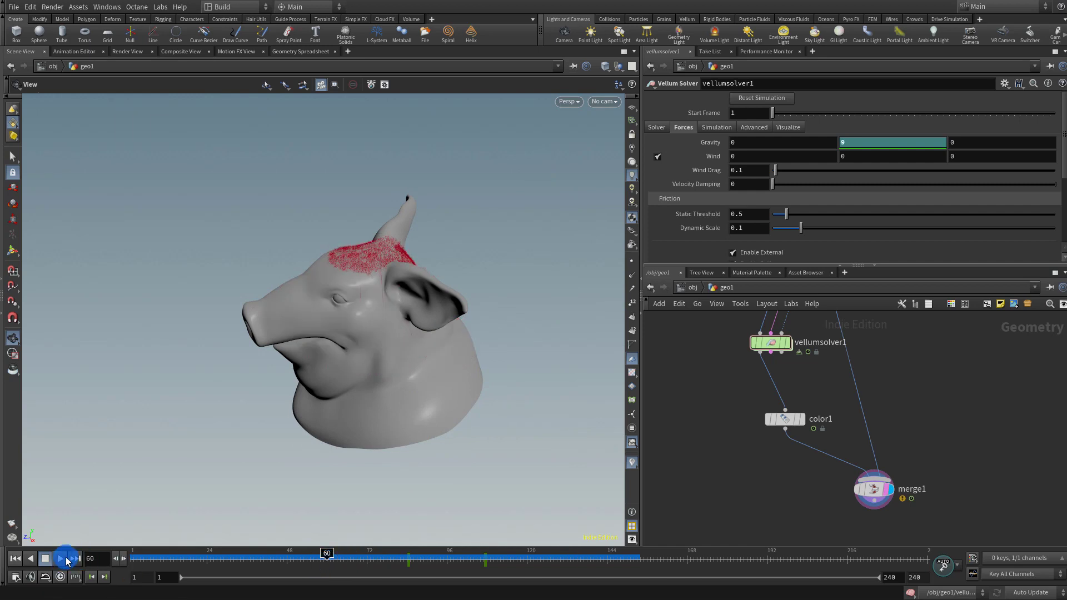
{"action": "left_click", "coordinate": [65, 559]}
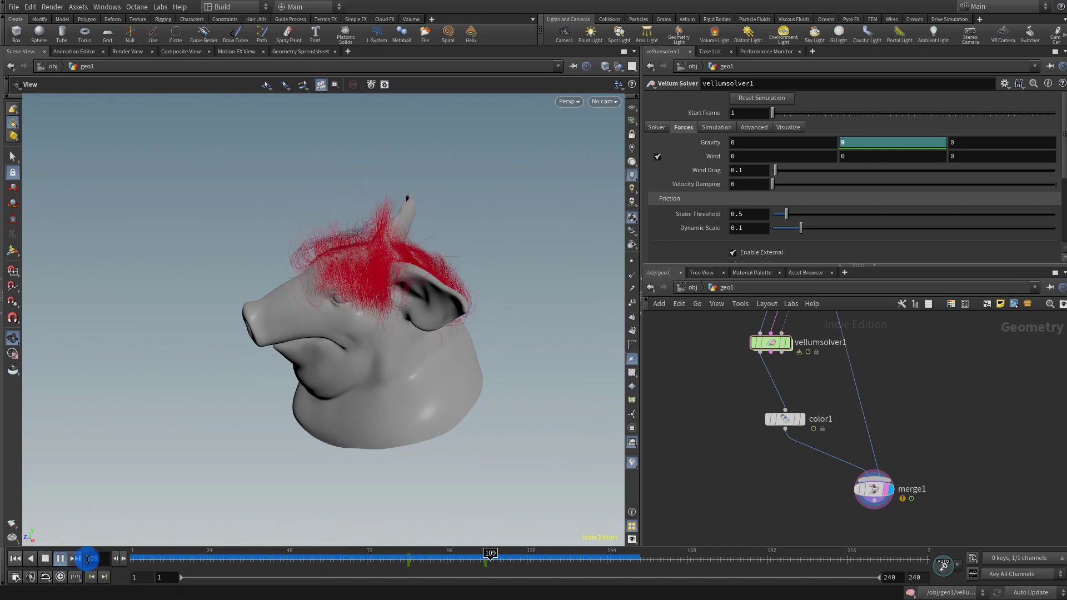
{"action": "left_click", "coordinate": [327, 557]}
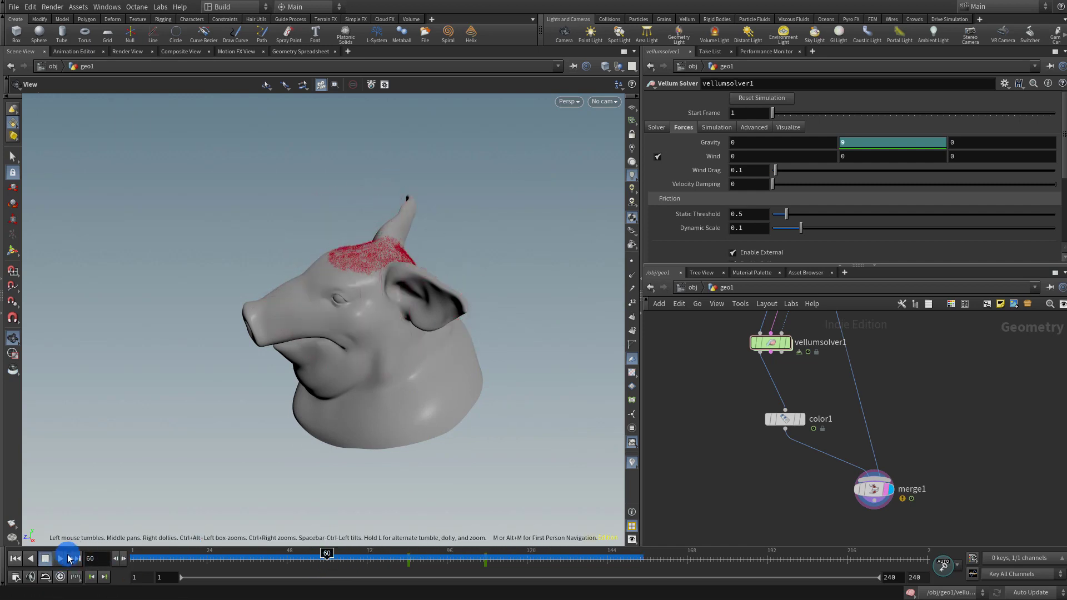
Move the second gravity keyframe of vellumsolver1 to about frame 130, rewind to frame 1 and face the pig head from the front.
{"action": "left_click_drag", "start_coordinate": [467, 561], "coordinate": [530, 560], "text": "shift"}
{"action": "middle_click_drag", "start_coordinate": [503, 552], "coordinate": [574, 554]}
{"action": "left_click_drag", "start_coordinate": [300, 559], "coordinate": [84, 576]}
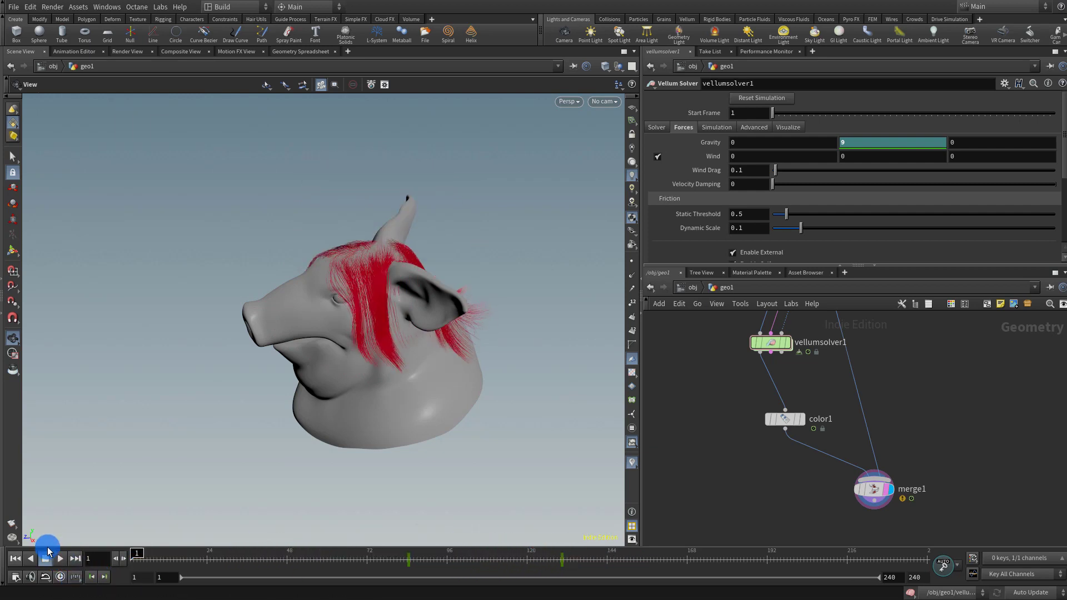
{"action": "left_click_drag", "start_coordinate": [236, 434], "coordinate": [601, 261]}
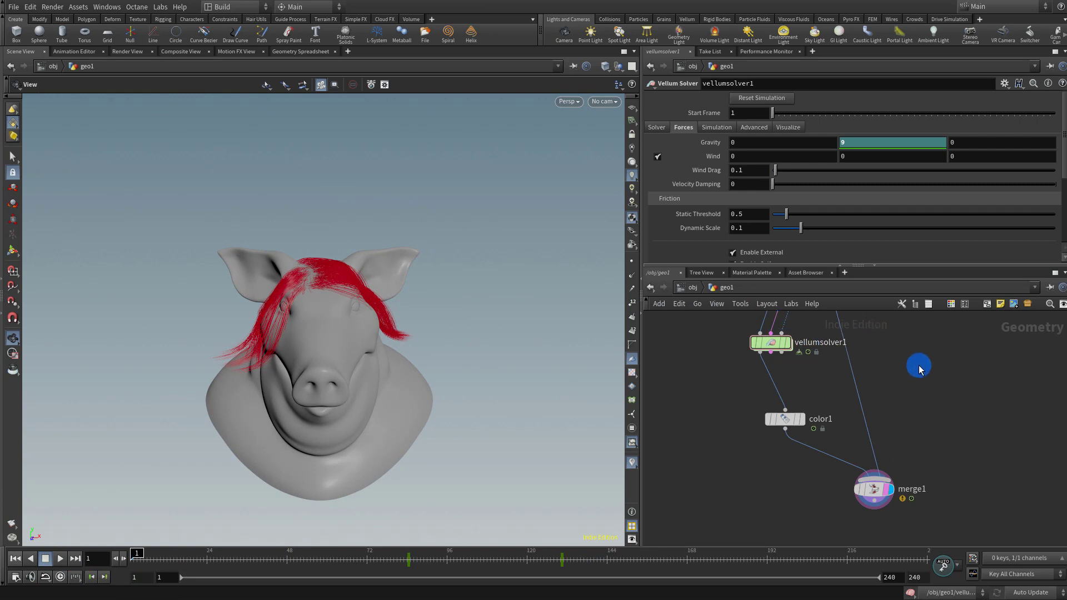
Tidy the groom network by repositioning guidecollidevdb1, hairgen1 and guidegroom1.
{"action": "scroll", "coordinate": [877, 419], "scroll_direction": "down", "scroll_amount": 5}
{"action": "scroll", "coordinate": [826, 436], "scroll_direction": "up", "scroll_amount": 5}
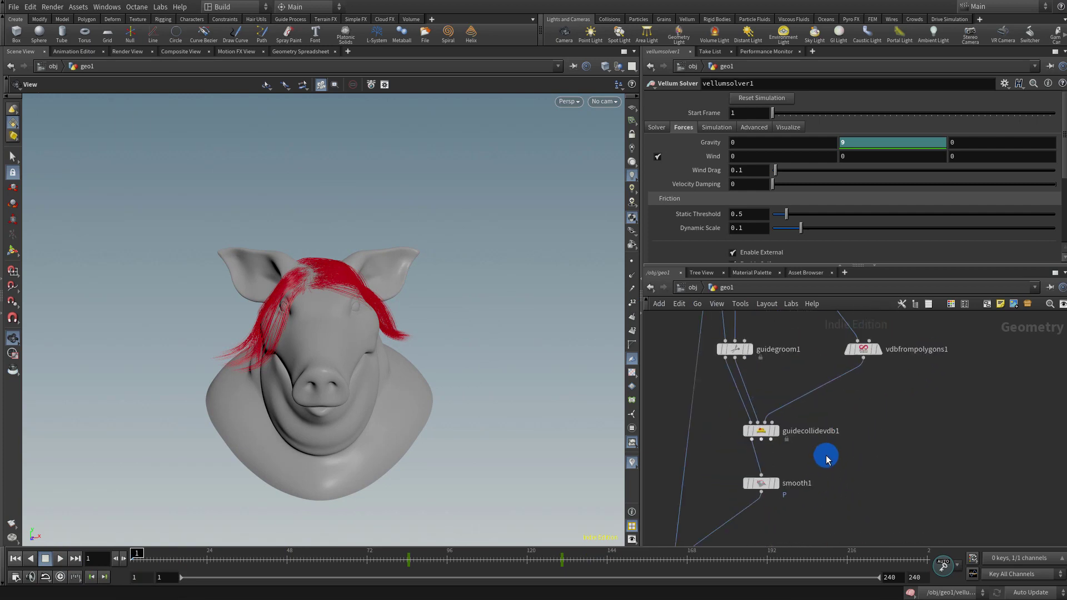
{"action": "middle_click_drag", "start_coordinate": [841, 428], "coordinate": [824, 418]}
{"action": "left_click_drag", "start_coordinate": [746, 421], "coordinate": [767, 426]}
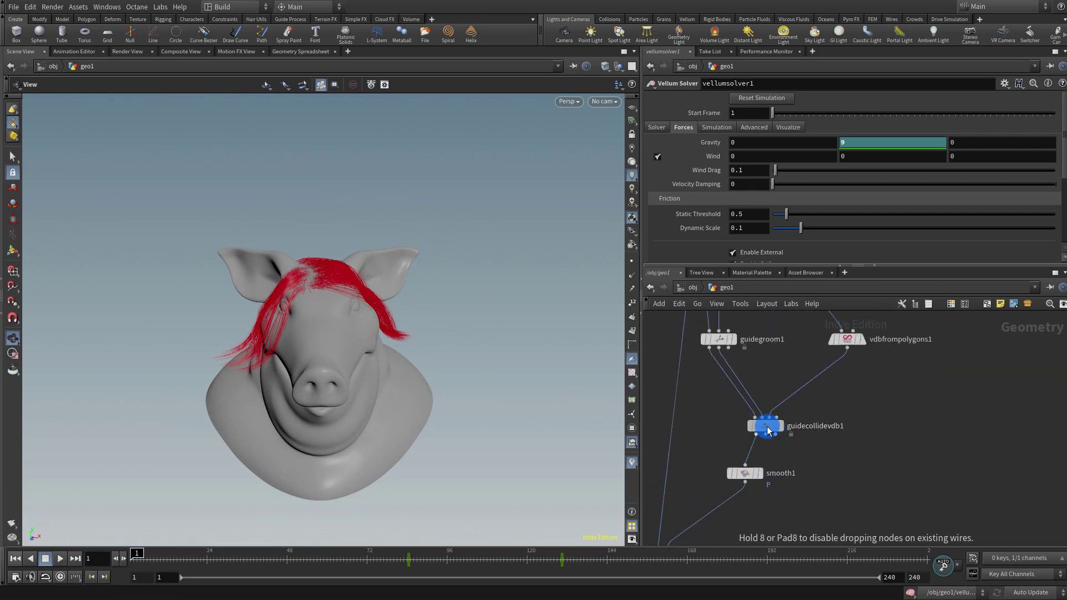
{"action": "middle_click_drag", "start_coordinate": [789, 344], "coordinate": [769, 430]}
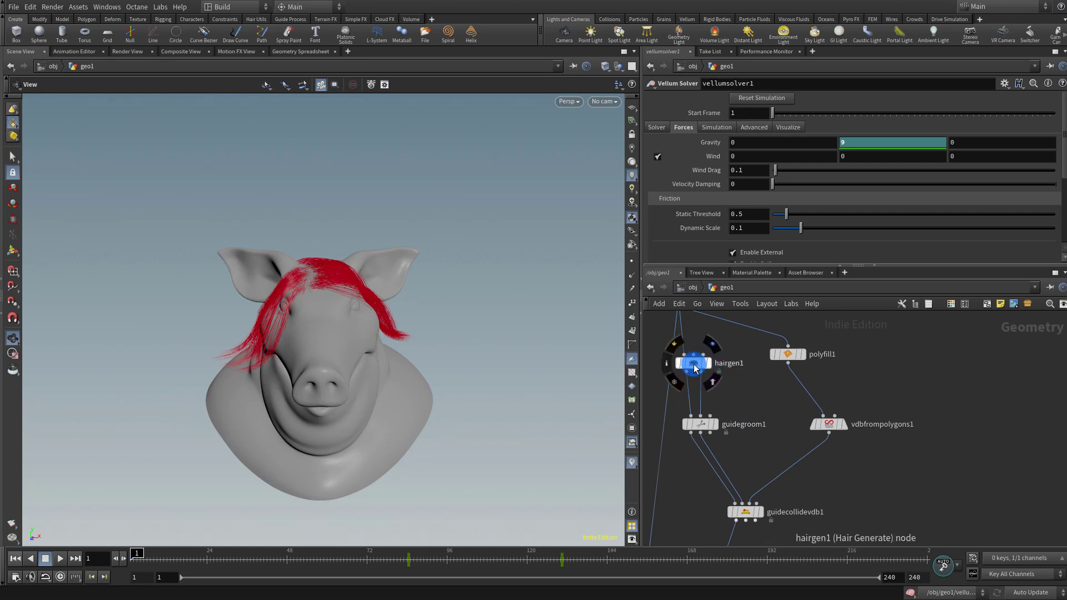
{"action": "left_click_drag", "start_coordinate": [694, 365], "coordinate": [707, 397]}
{"action": "middle_click_drag", "start_coordinate": [764, 428], "coordinate": [781, 383]}
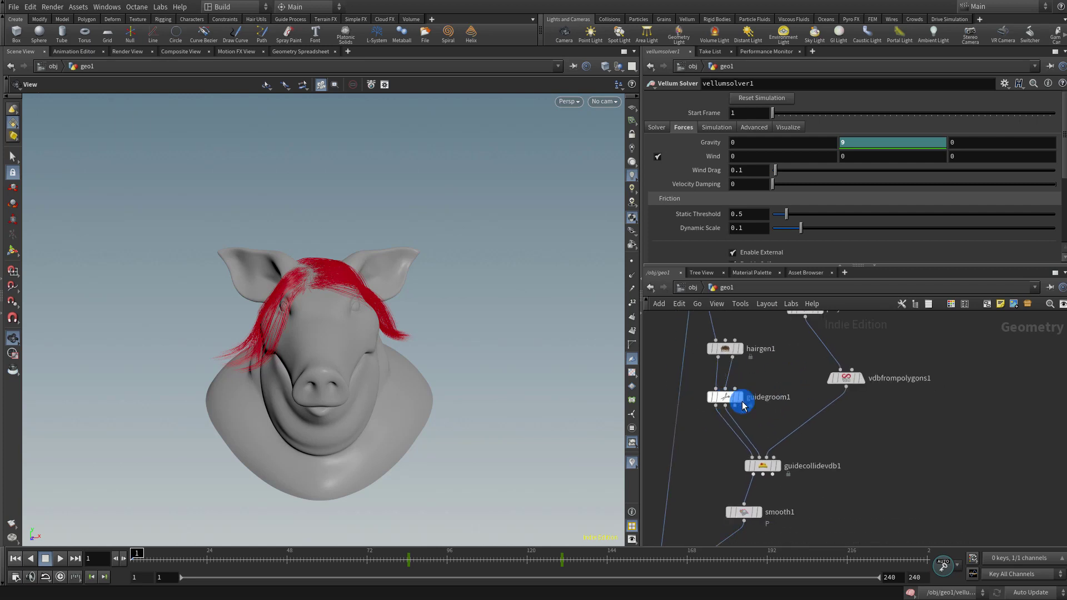
Duplicate the guidecollidevdb1 and smooth1 nodes together and place the copies beside hairgen2.
{"action": "middle_click_drag", "start_coordinate": [779, 530], "coordinate": [843, 398]}
{"action": "right_click_drag", "start_coordinate": [837, 416], "coordinate": [821, 440]}
{"action": "middle_click_drag", "start_coordinate": [854, 383], "coordinate": [823, 443]}
{"action": "left_click_drag", "start_coordinate": [839, 460], "coordinate": [782, 390]}
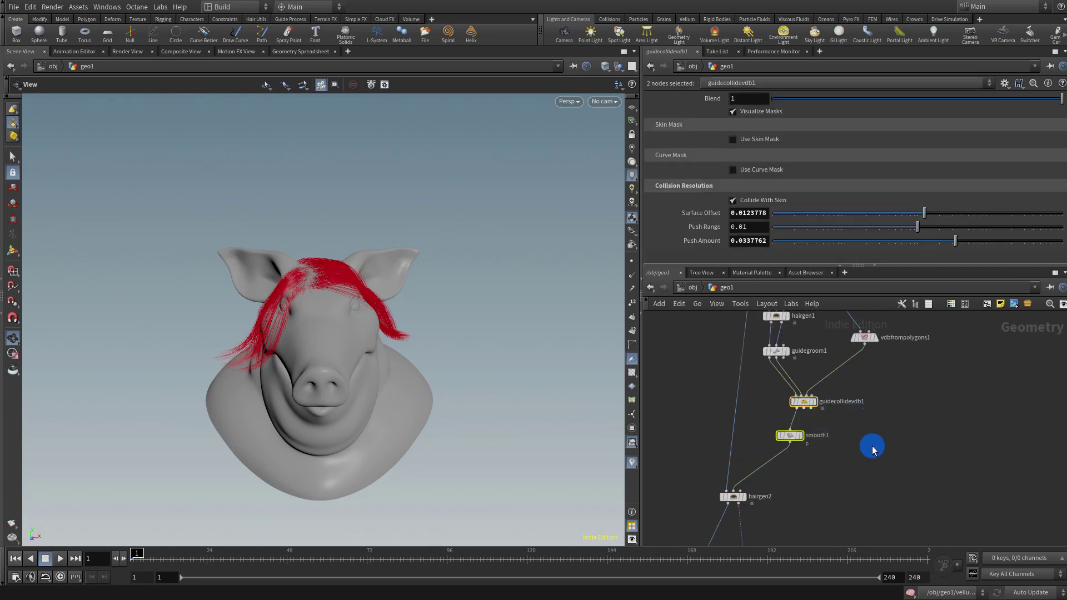
{"action": "key", "text": "ctrl+c"}
{"action": "key", "text": "ctrl+v"}
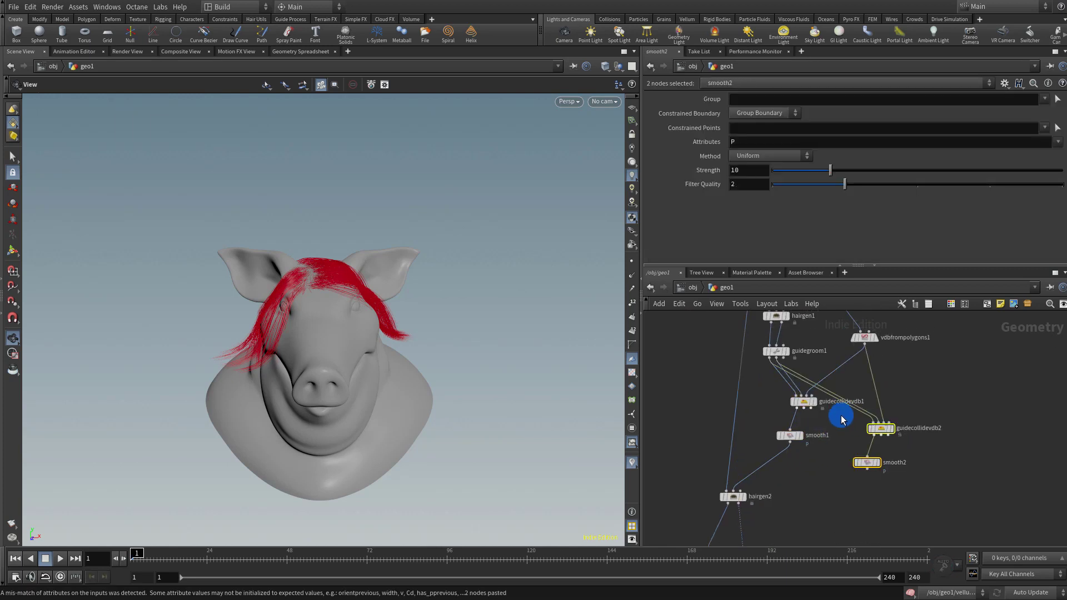
{"action": "left_click_drag", "start_coordinate": [881, 427], "coordinate": [835, 507]}
{"action": "middle_click_drag", "start_coordinate": [768, 508], "coordinate": [802, 413]}
{"action": "left_click", "coordinate": [812, 453]}
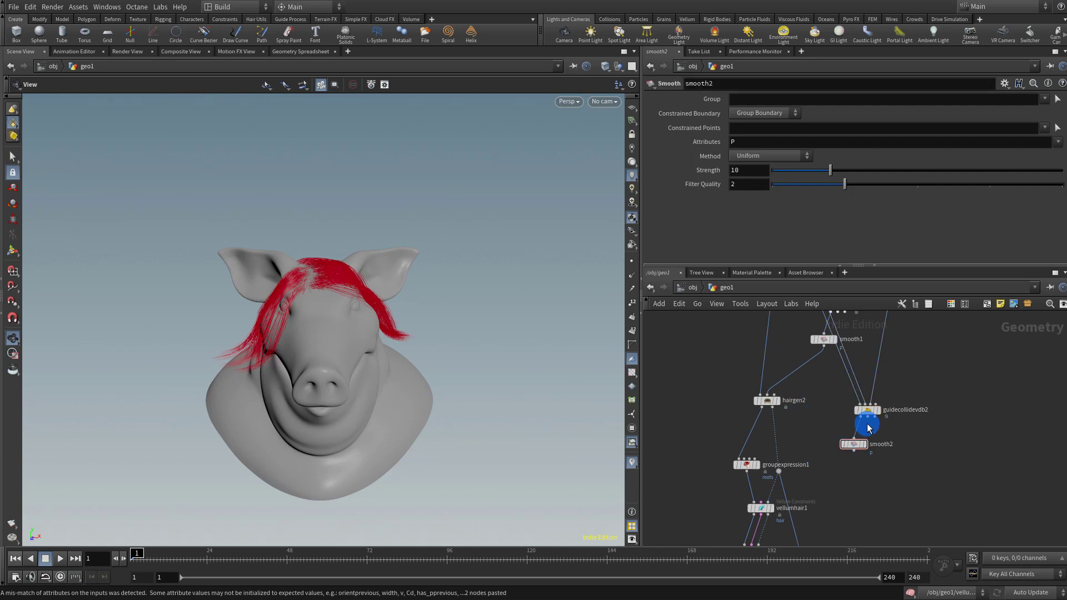
{"action": "mouse_move", "coordinate": [866, 411]}
{"action": "left_mouse_down"}
{"action": "mouse_move", "coordinate": [854, 444]}
{"action": "mouse_move", "coordinate": [863, 404]}
{"action": "left_mouse_up"}
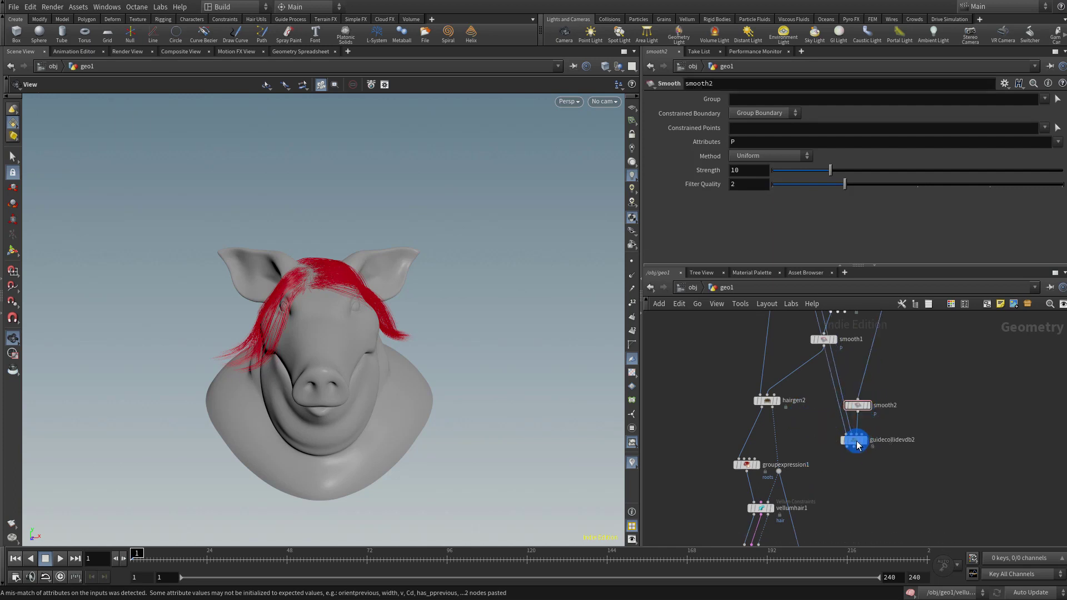
{"action": "key", "text": "ctrl+z"}
{"action": "key", "text": "ctrl+z"}
Position guidecollidevdb2 above smooth2 and wire hairgen2's first two outputs into the first two inputs of guidecollidevdb2.
{"action": "left_click_drag", "start_coordinate": [855, 445], "coordinate": [844, 483]}
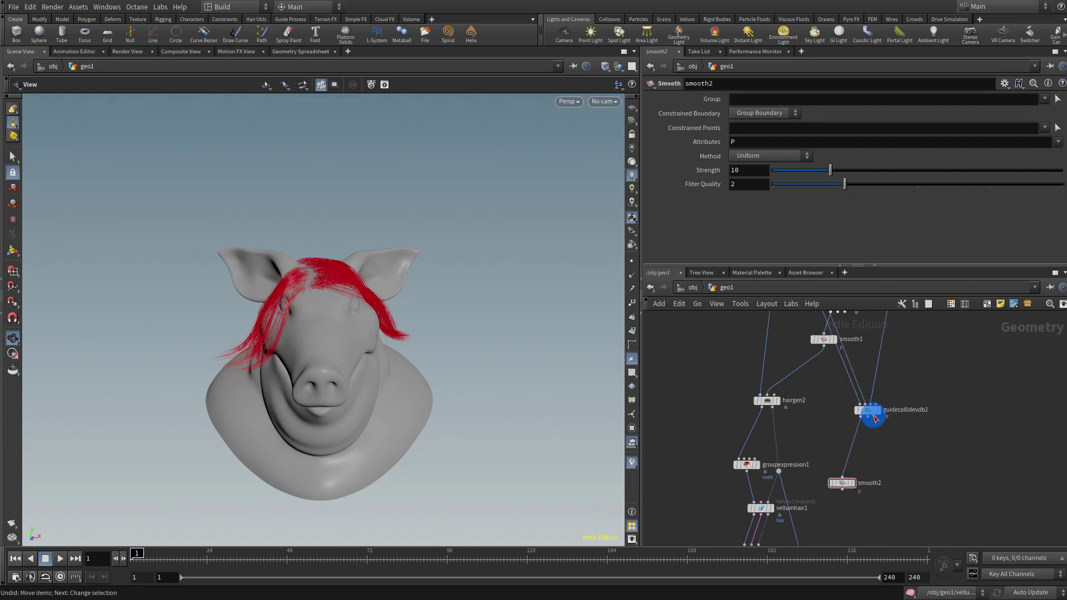
{"action": "left_click_drag", "start_coordinate": [869, 411], "coordinate": [855, 443]}
{"action": "scroll", "coordinate": [795, 422], "scroll_direction": "up", "scroll_amount": 3}
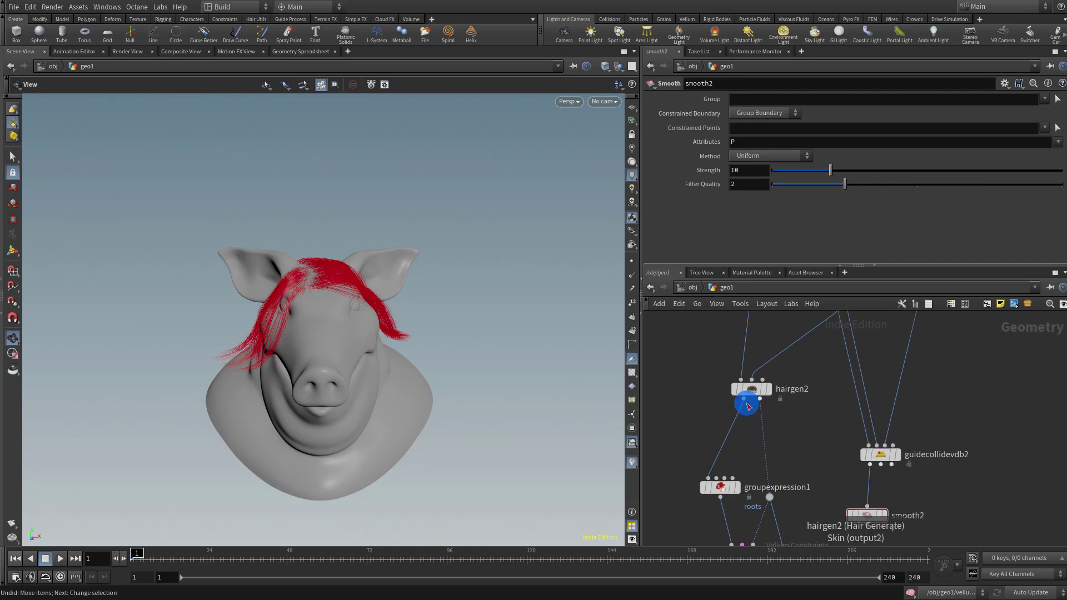
{"action": "left_click", "coordinate": [745, 399]}
{"action": "left_click", "coordinate": [851, 454]}
{"action": "left_click", "coordinate": [759, 402]}
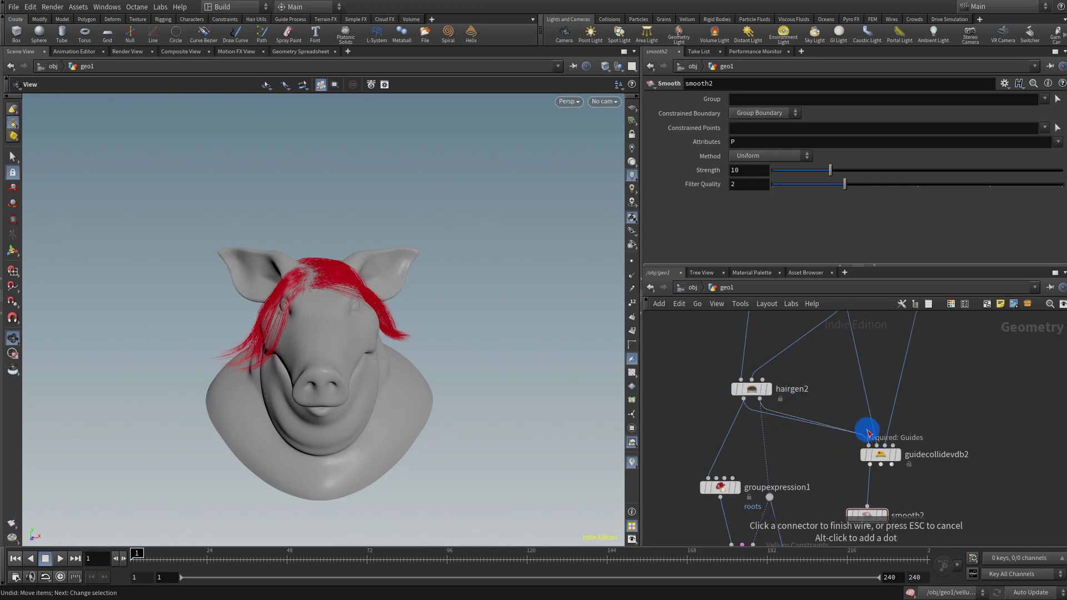
{"action": "left_click", "coordinate": [876, 444]}
{"action": "middle_click_drag", "start_coordinate": [924, 454], "coordinate": [924, 376]}
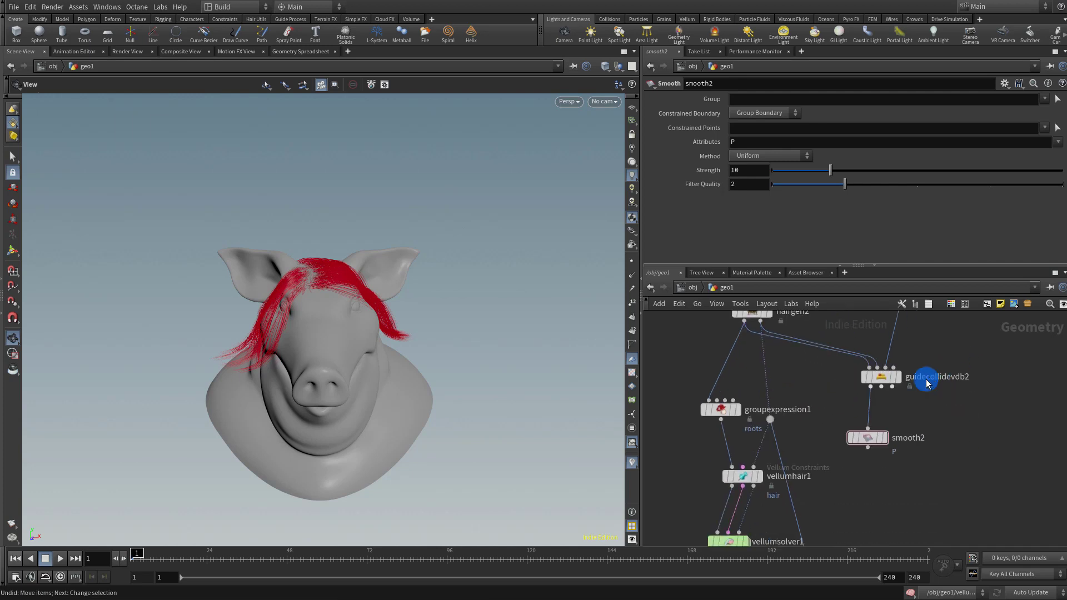
Display smooth2, connect its output to the first input of groupexpression1, and shift guidecollidevdb2 closer to hairgen2.
{"action": "left_click", "coordinate": [889, 441]}
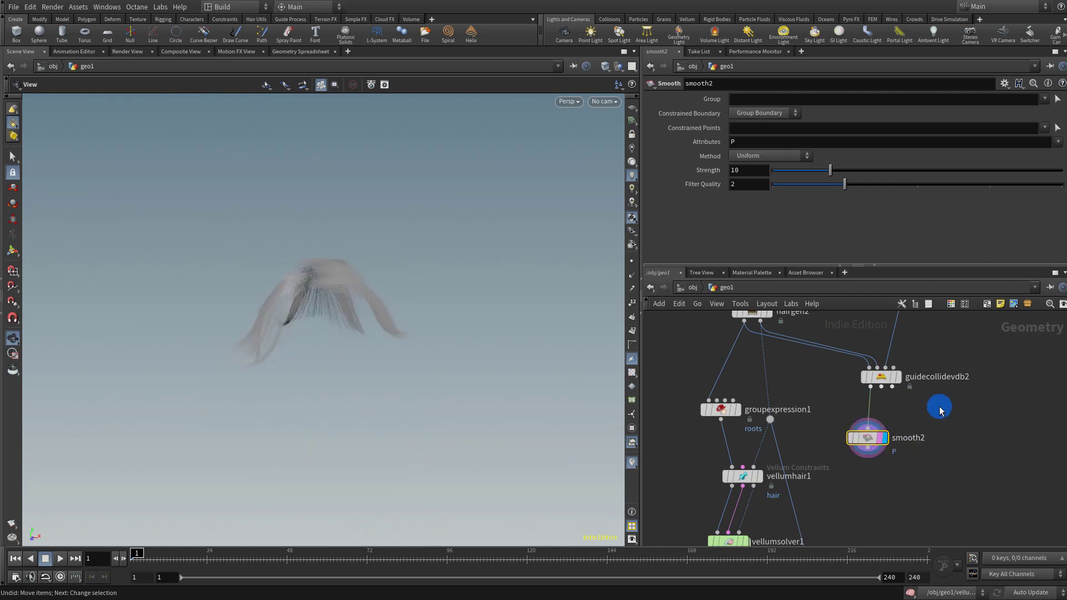
{"action": "left_click", "coordinate": [875, 454]}
{"action": "left_click", "coordinate": [687, 384]}
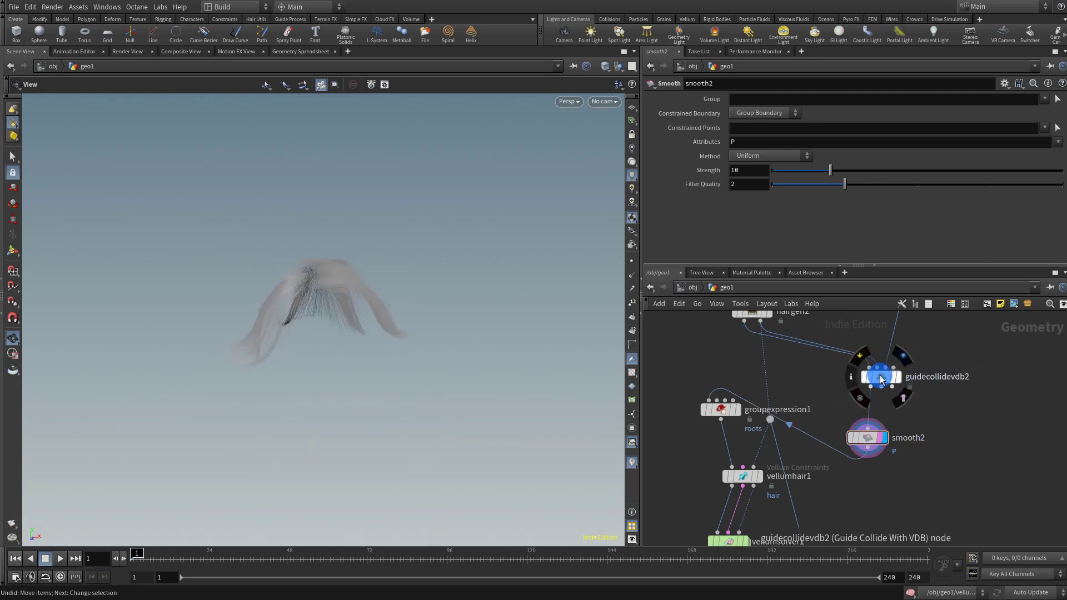
{"action": "left_click_drag", "start_coordinate": [883, 379], "coordinate": [850, 373]}
Display the vellumsolver1 result to check it, and set the display back to merge1.
{"action": "middle_click_drag", "start_coordinate": [916, 312], "coordinate": [886, 370]}
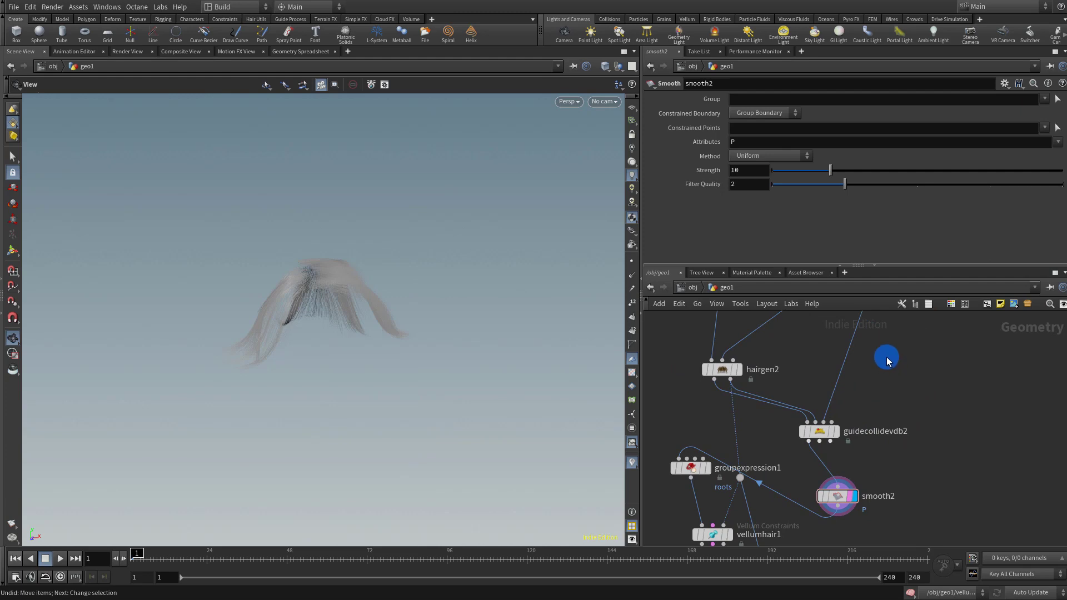
{"action": "middle_click_drag", "start_coordinate": [895, 455], "coordinate": [933, 347]}
{"action": "middle_click_drag", "start_coordinate": [801, 494], "coordinate": [819, 422]}
{"action": "left_click", "coordinate": [776, 422]}
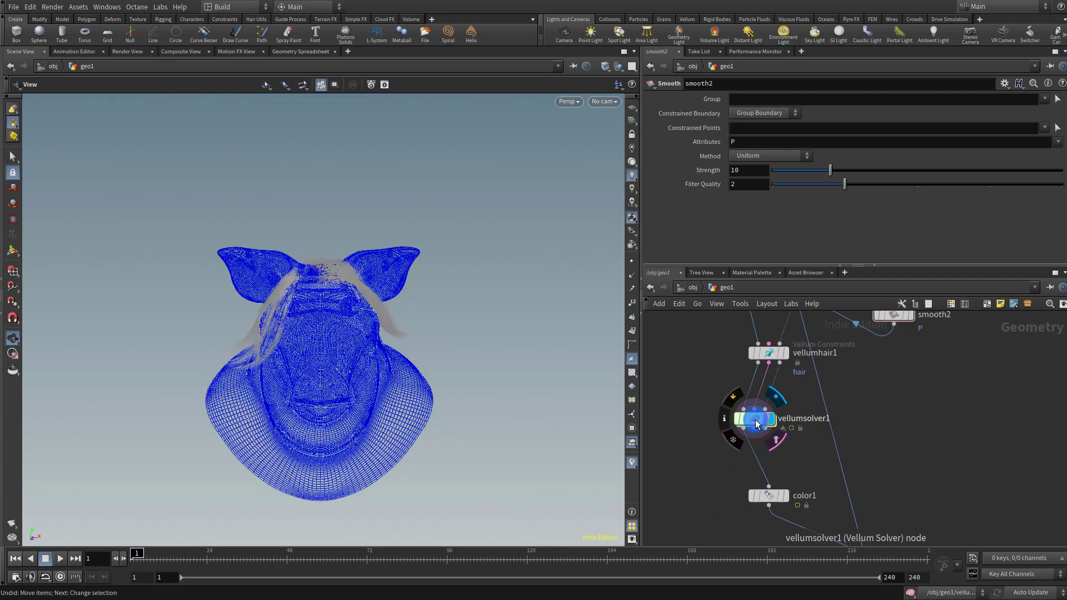
{"action": "left_click", "coordinate": [755, 419]}
{"action": "middle_click_drag", "start_coordinate": [857, 502], "coordinate": [862, 404]}
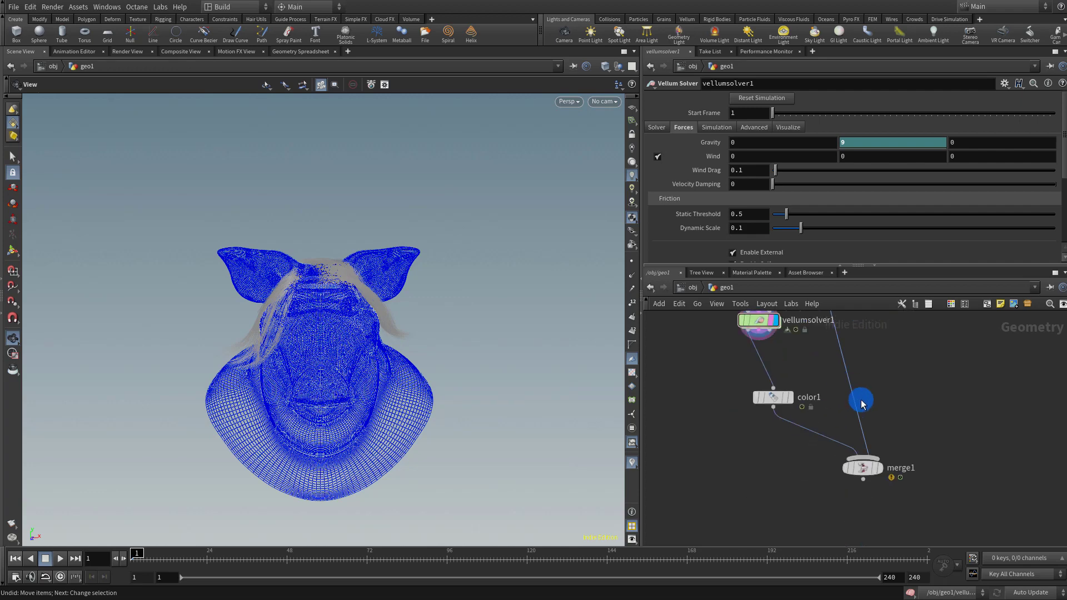
{"action": "left_click", "coordinate": [884, 470]}
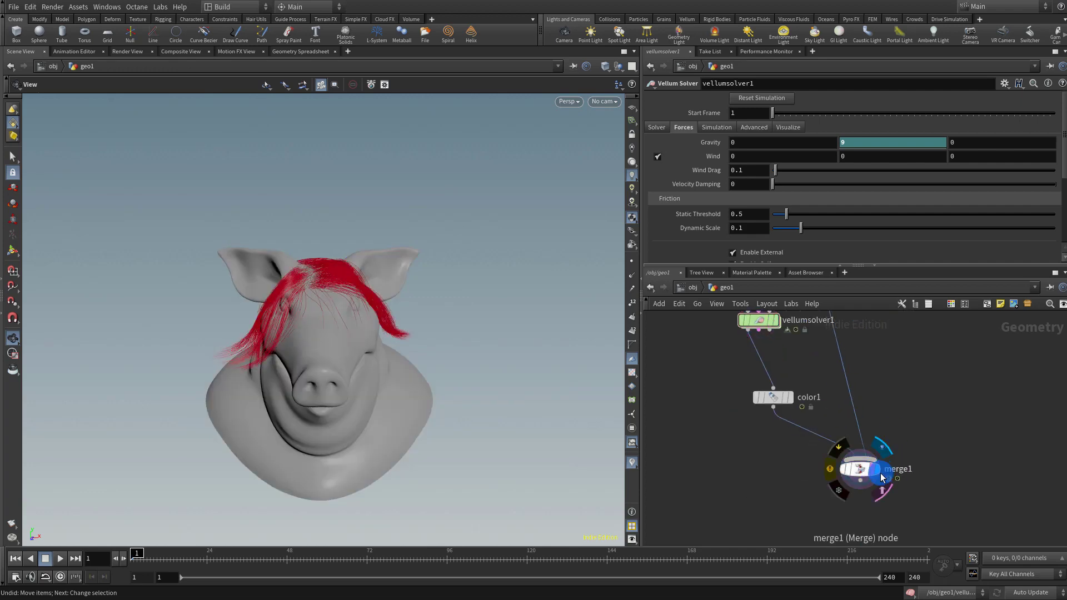
{"action": "middle_click_drag", "start_coordinate": [922, 369], "coordinate": [895, 464]}
Set guidecollidevdb2's Surface Offset to 0.0513065 and Push Amount to 0.0812435.
{"action": "left_click", "coordinate": [807, 360]}
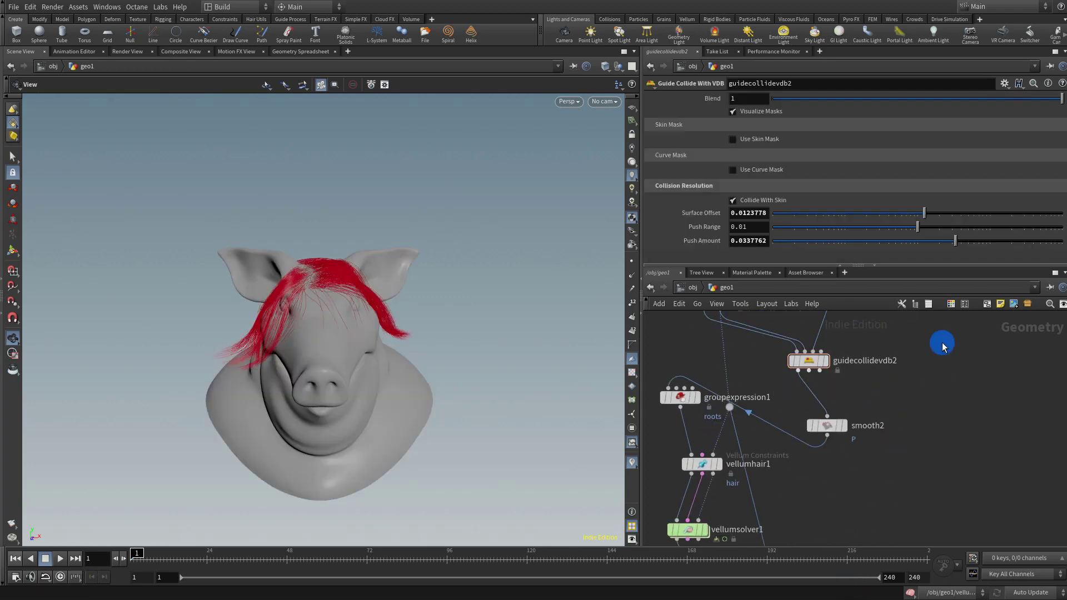
{"action": "left_click_drag", "start_coordinate": [961, 215], "coordinate": [986, 224]}
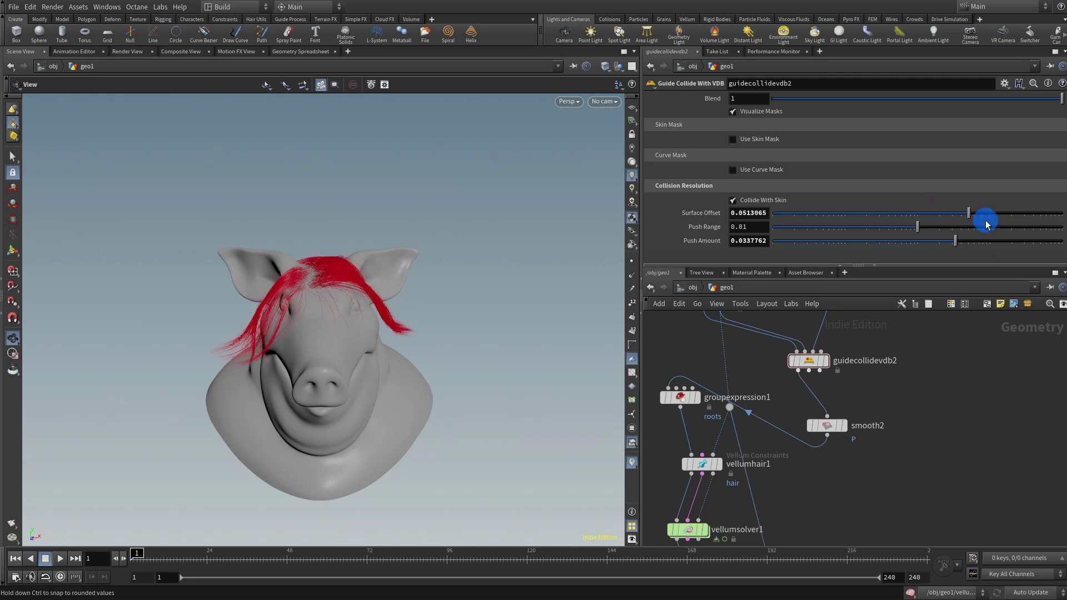
{"action": "left_click", "coordinate": [998, 243]}
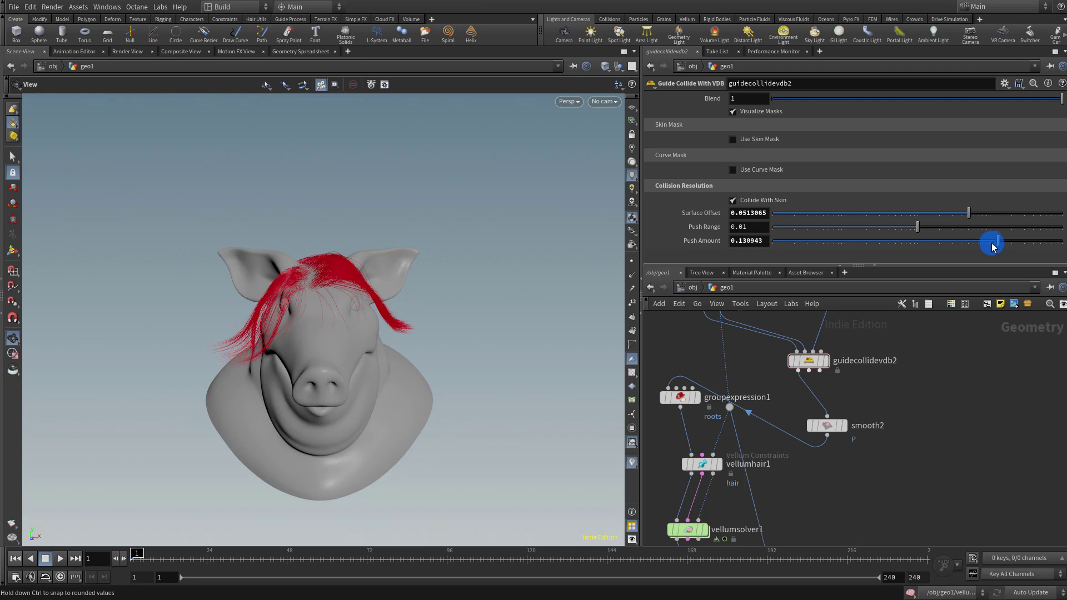
{"action": "left_click_drag", "start_coordinate": [984, 244], "coordinate": [983, 244]}
Run the hair simulation to about frame 13, stop it and rewind to frame 1.
{"action": "middle_click_drag", "start_coordinate": [877, 525], "coordinate": [941, 345]}
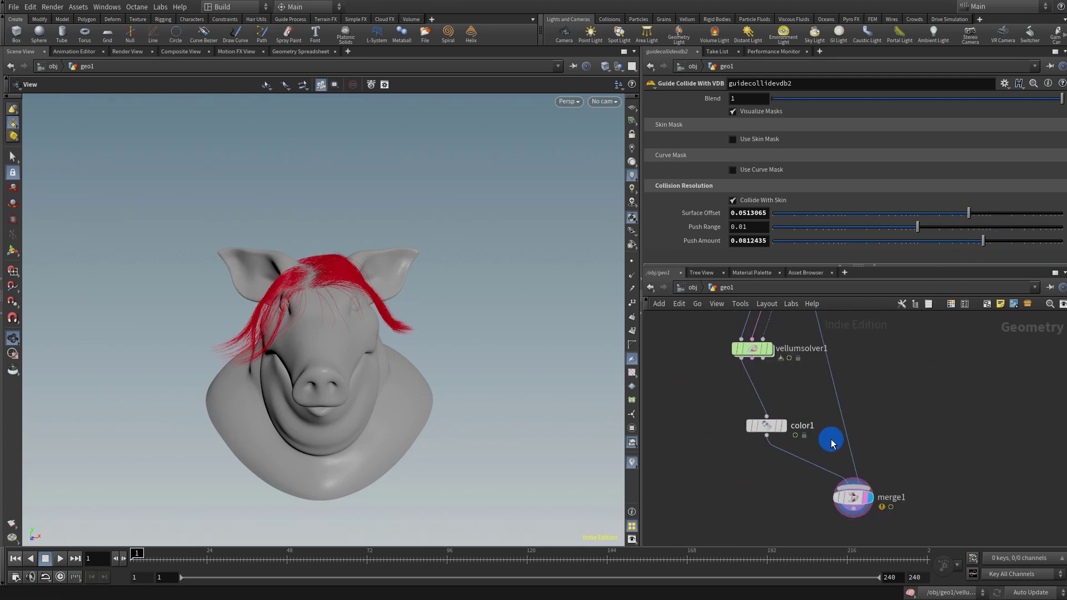
{"action": "left_click", "coordinate": [64, 559]}
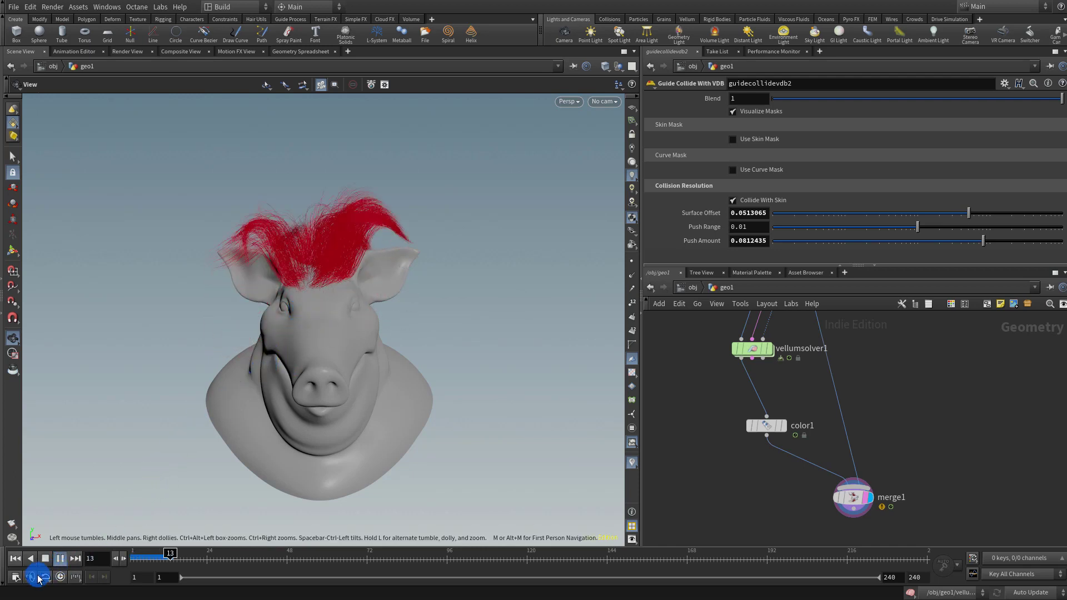
{"action": "left_click", "coordinate": [46, 559]}
{"action": "left_click", "coordinate": [15, 559]}
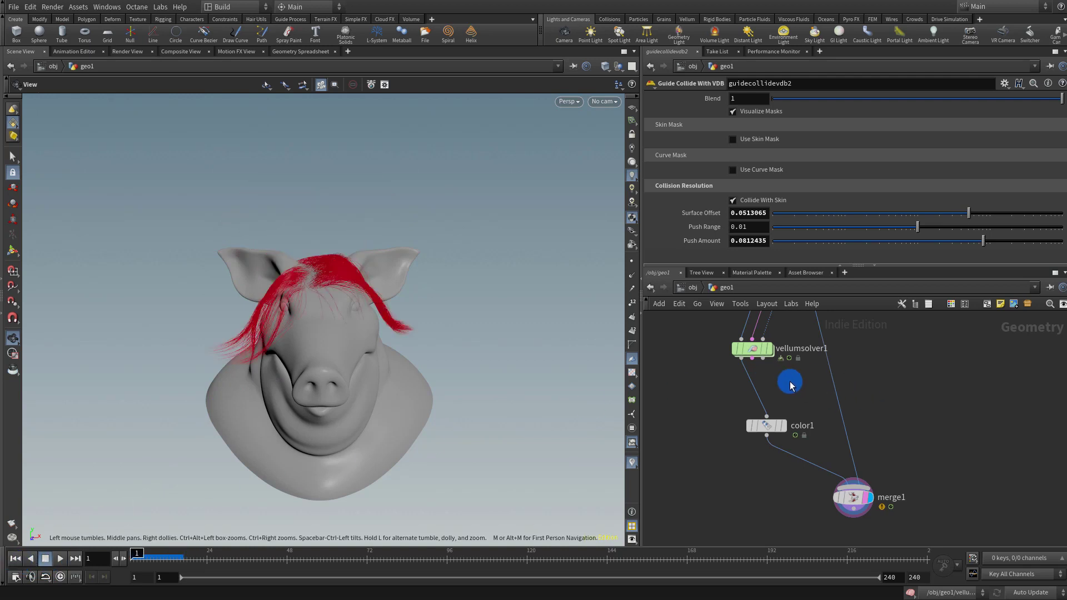
Open vellumsolver1's forces network and shift the first two Rest Length Scale keyframes of vellumconstraintproperty1 earlier on the timeline.
{"action": "left_click", "coordinate": [770, 346]}
{"action": "left_click_drag", "start_coordinate": [754, 355], "coordinate": [763, 352]}
{"action": "double_click", "coordinate": [763, 352]}
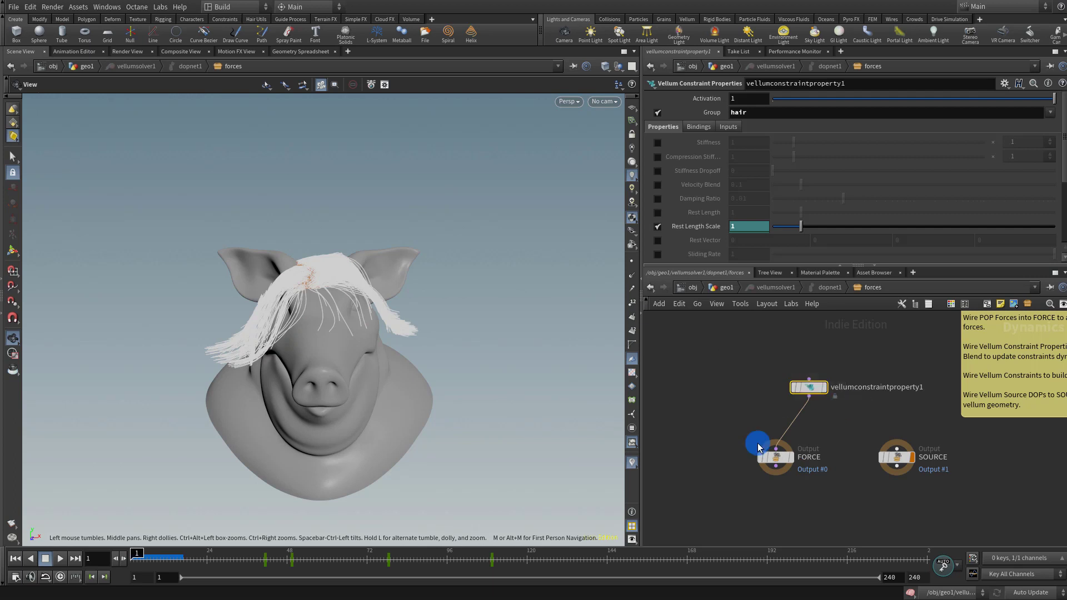
{"action": "left_click_drag", "start_coordinate": [298, 564], "coordinate": [214, 564]}
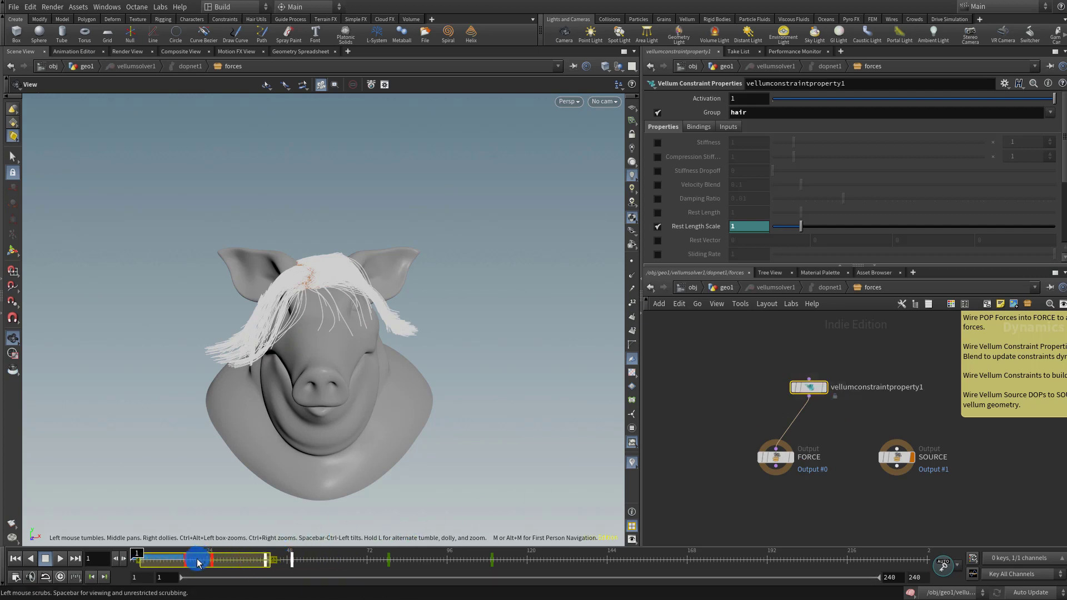
{"action": "mouse_move", "coordinate": [358, 564]}
{"action": "left_mouse_down"}
{"action": "mouse_move", "coordinate": [445, 564]}
{"action": "mouse_move", "coordinate": [341, 564]}
{"action": "left_mouse_up"}
Return to the geo1 network and run the hair simulation from frame 1.
{"action": "left_click", "coordinate": [726, 287]}
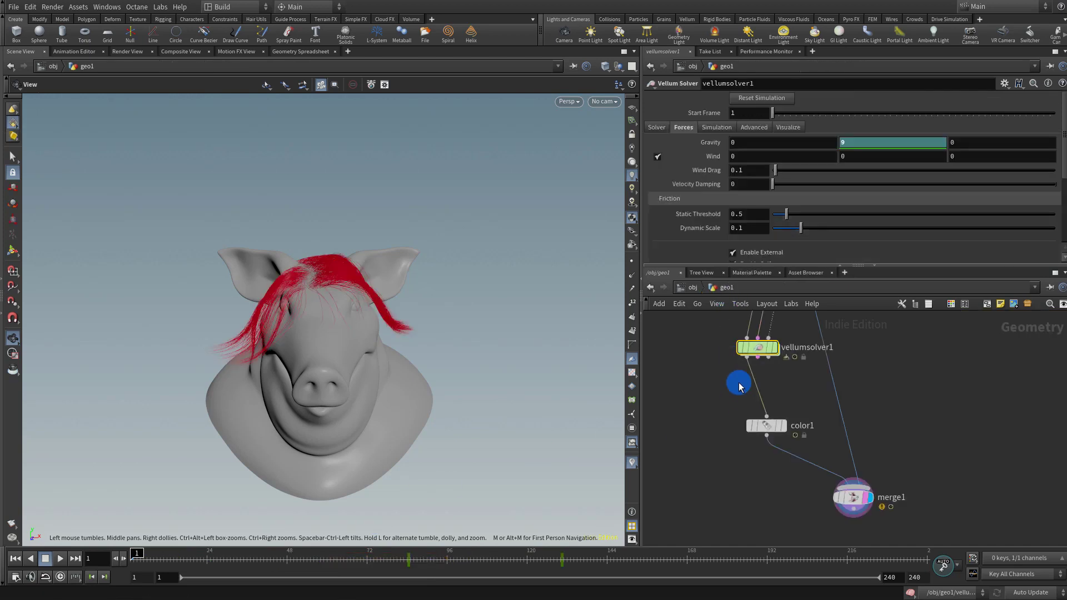
{"action": "left_click_drag", "start_coordinate": [701, 385], "coordinate": [791, 329]}
{"action": "left_click", "coordinate": [60, 558]}
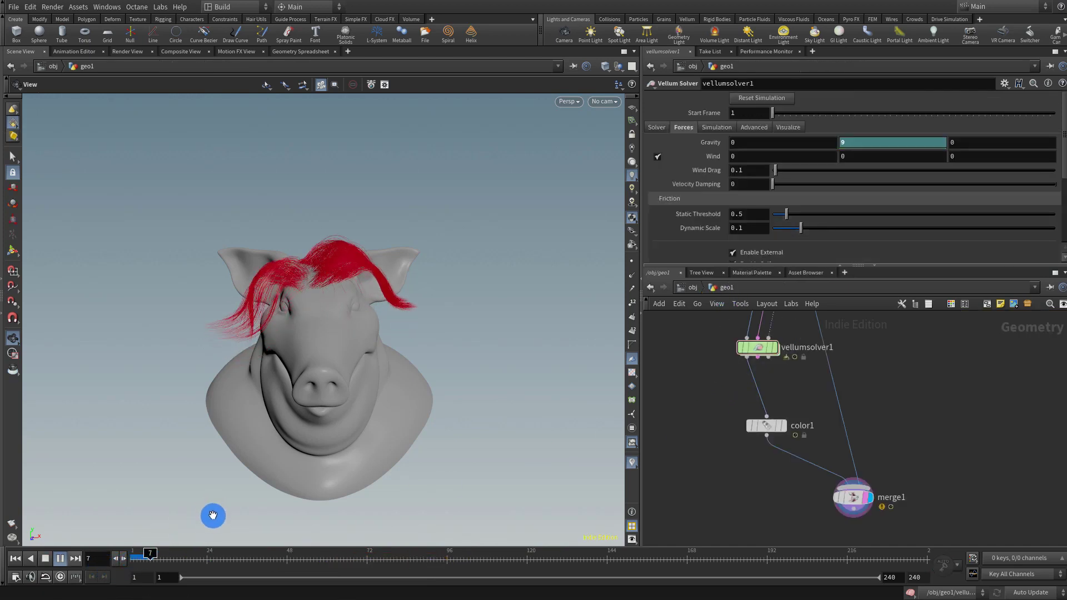
Rewind to frame 1, select the early Rest Length Scale keyframes in vellumsolver1's forces network, and return to the geo1 network.
{"action": "left_click_drag", "start_coordinate": [154, 563], "coordinate": [134, 562]}
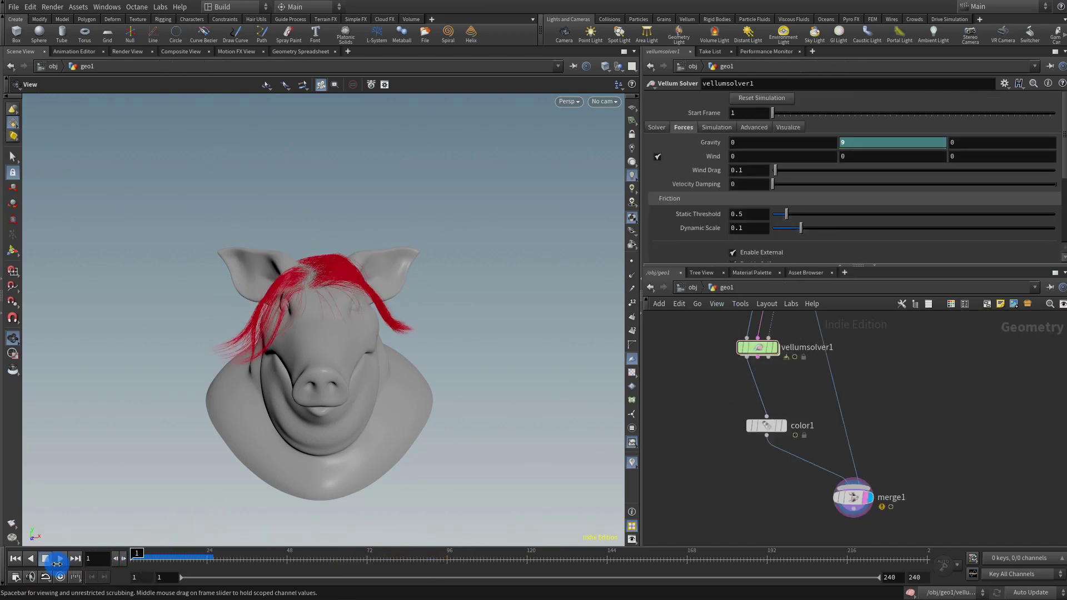
{"action": "double_click", "coordinate": [756, 347]}
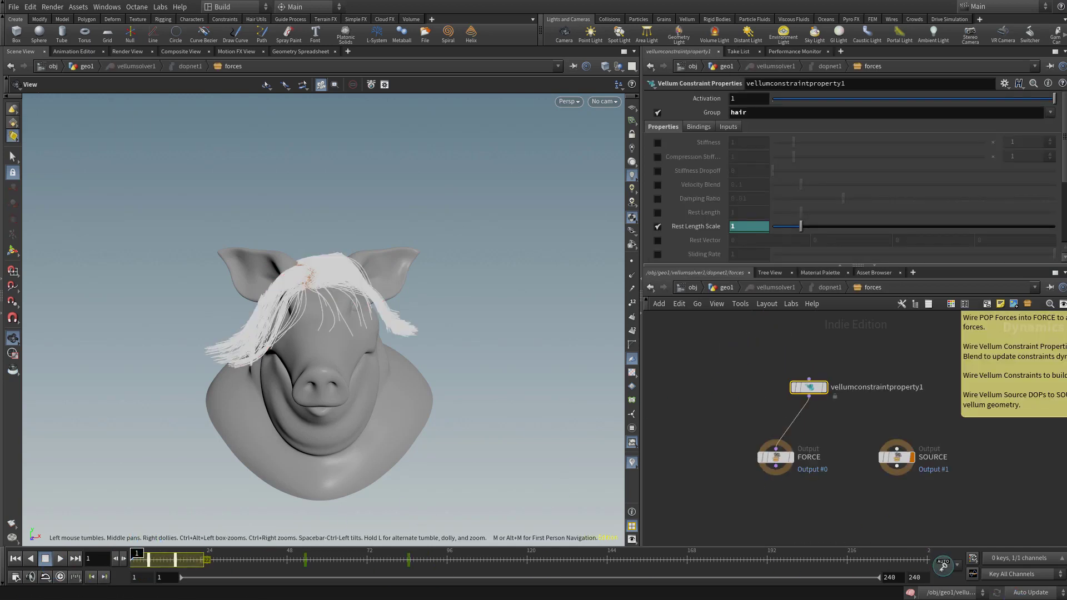
{"action": "key", "text": "u"}
{"action": "key", "text": "Up"}
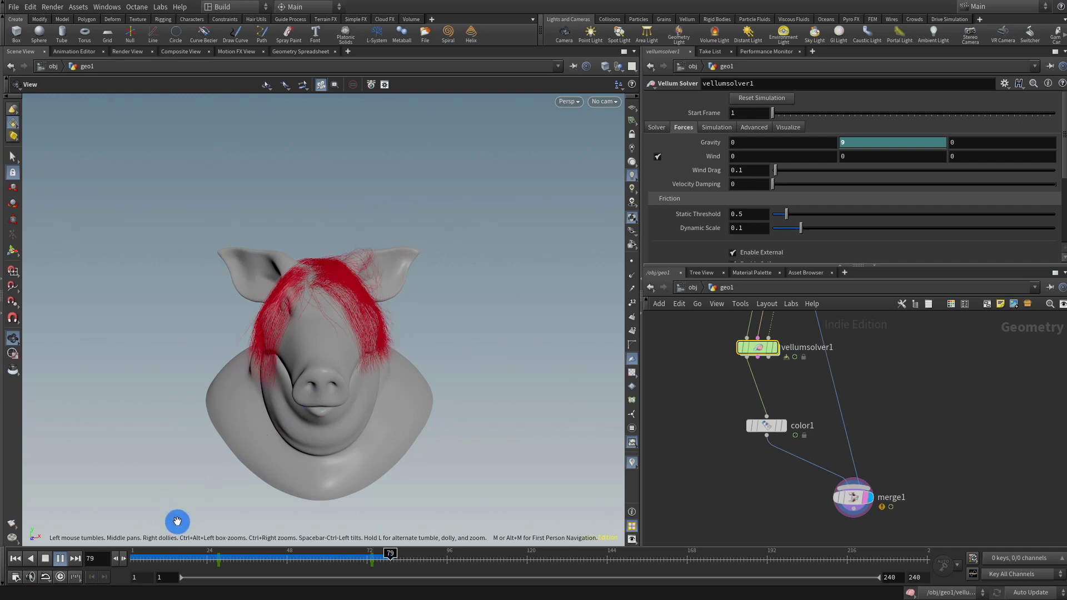
Stop the simulation, rewind to frame 1 and set vellumsolver1's Velocity Damping to 0.14.
{"action": "left_click", "coordinate": [49, 558]}
{"action": "left_click_drag", "start_coordinate": [184, 555], "coordinate": [91, 559]}
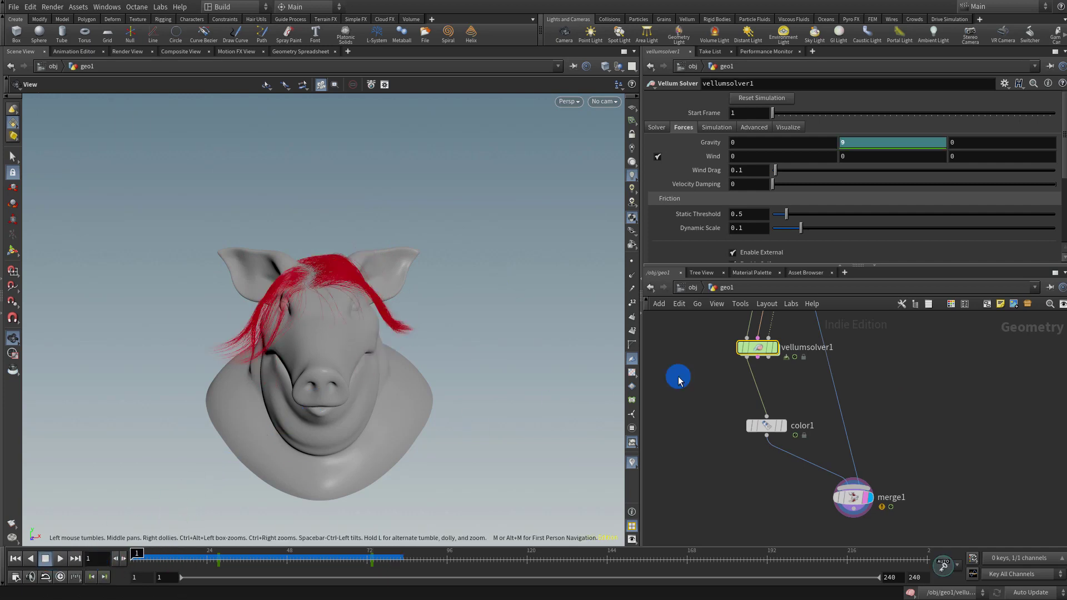
{"action": "left_click_drag", "start_coordinate": [678, 382], "coordinate": [849, 316]}
{"action": "left_click", "coordinate": [715, 129]}
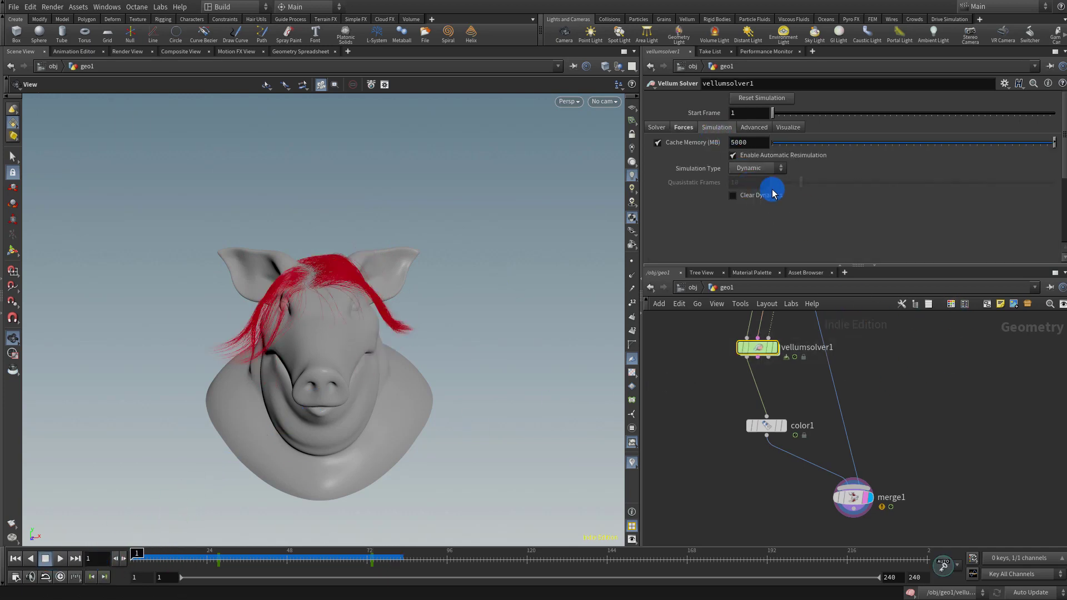
{"action": "left_click", "coordinate": [681, 128]}
{"action": "left_click", "coordinate": [856, 194]}
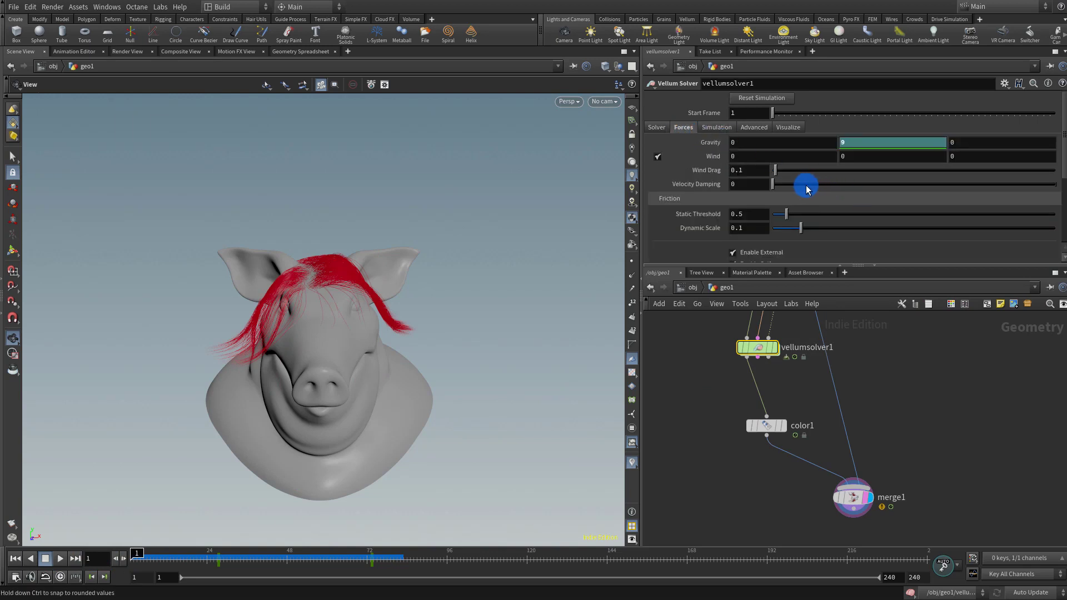
{"action": "left_click_drag", "start_coordinate": [817, 189], "coordinate": [812, 189]}
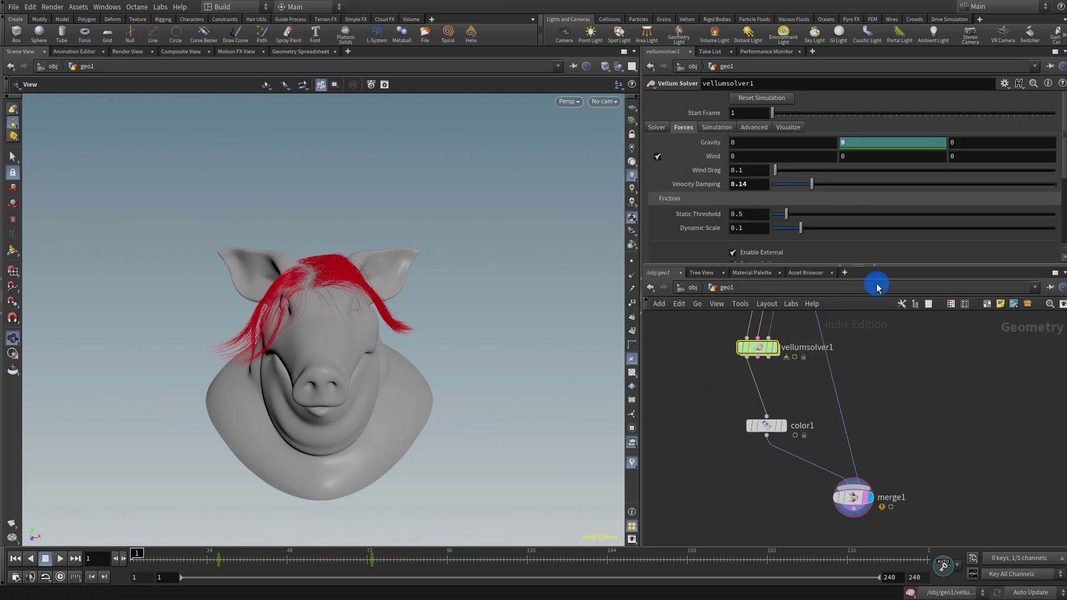
Set the Bend Stiffness of vellumhair1 to 4, keeping its 0.001 multiplier.
{"action": "middle_click_drag", "start_coordinate": [890, 325], "coordinate": [881, 484]}
{"action": "left_click_drag", "start_coordinate": [703, 435], "coordinate": [901, 476]}
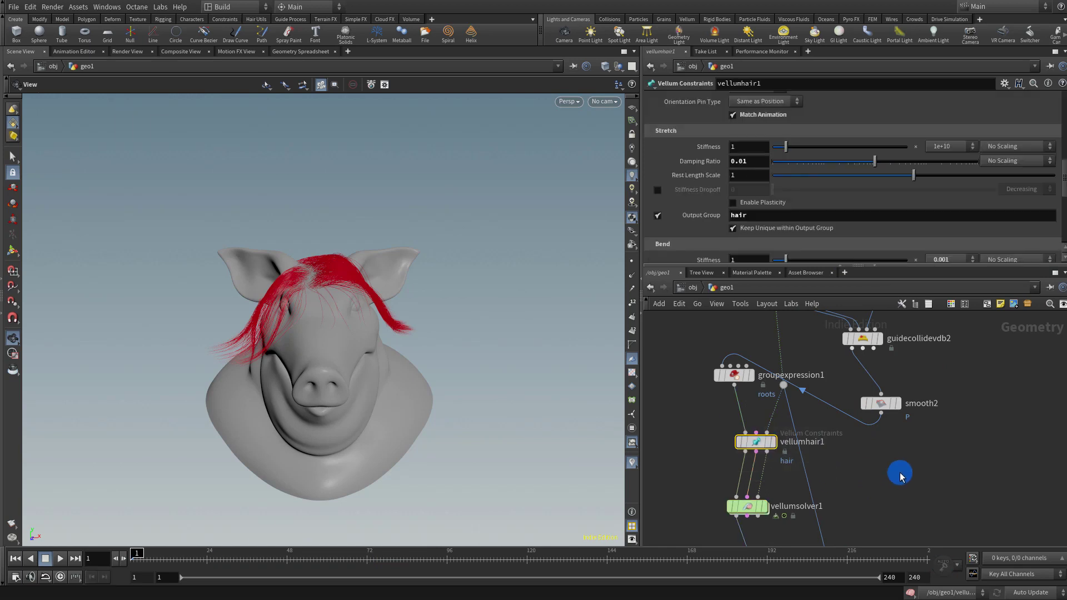
{"action": "left_click_drag", "start_coordinate": [1064, 162], "coordinate": [1062, 194]}
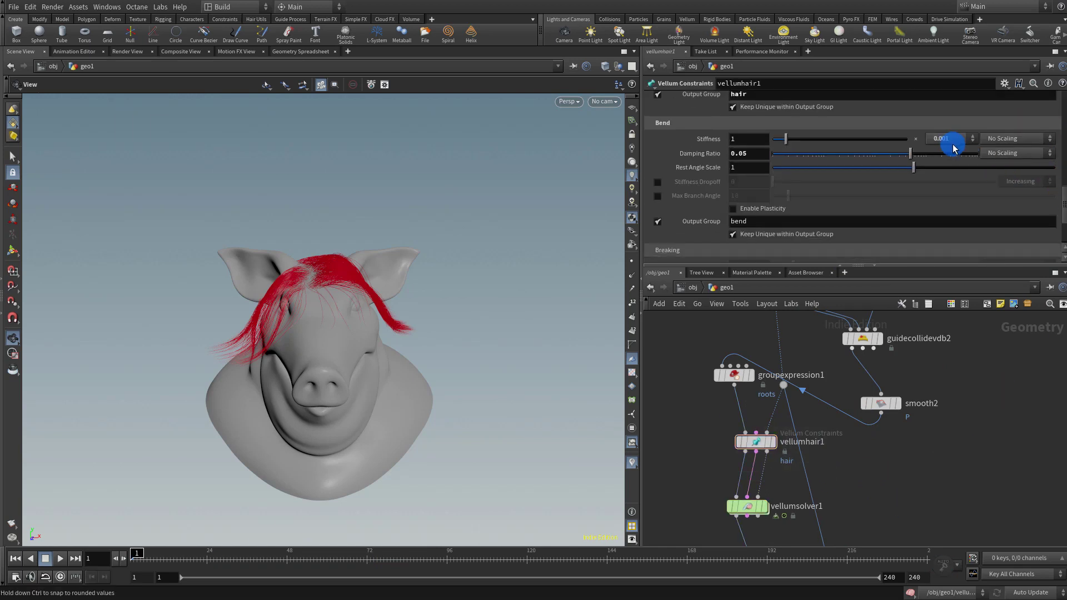
{"action": "left_click", "coordinate": [955, 140]}
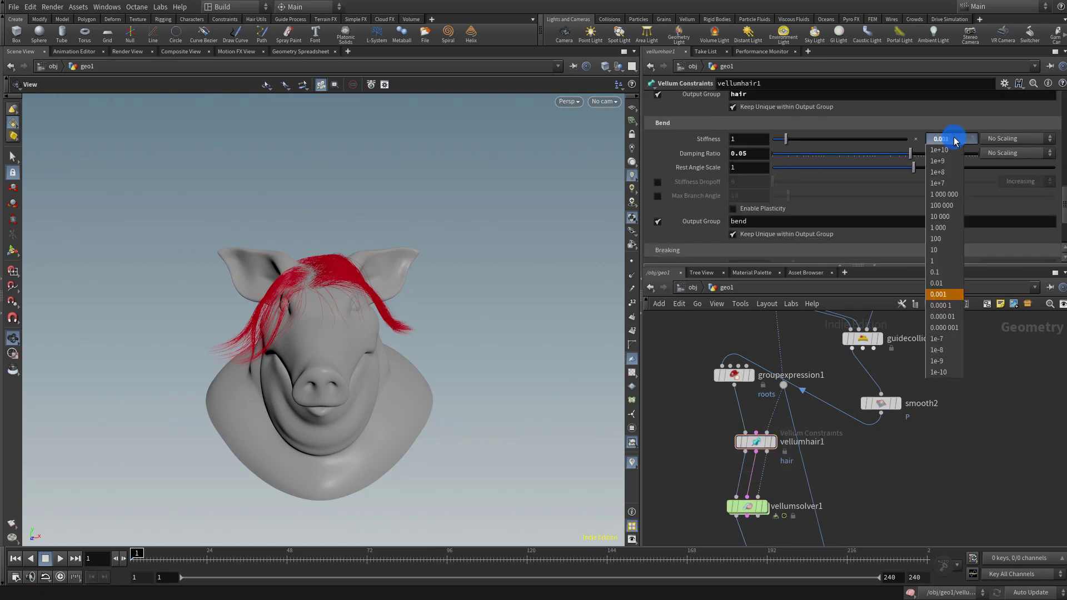
{"action": "left_click", "coordinate": [957, 120]}
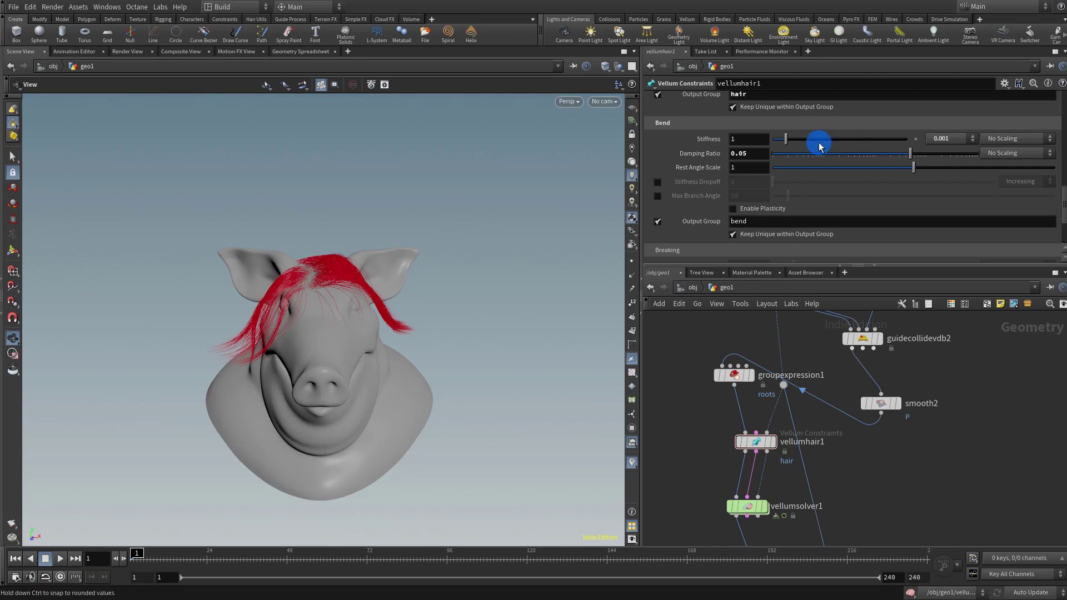
{"action": "left_click", "coordinate": [877, 442]}
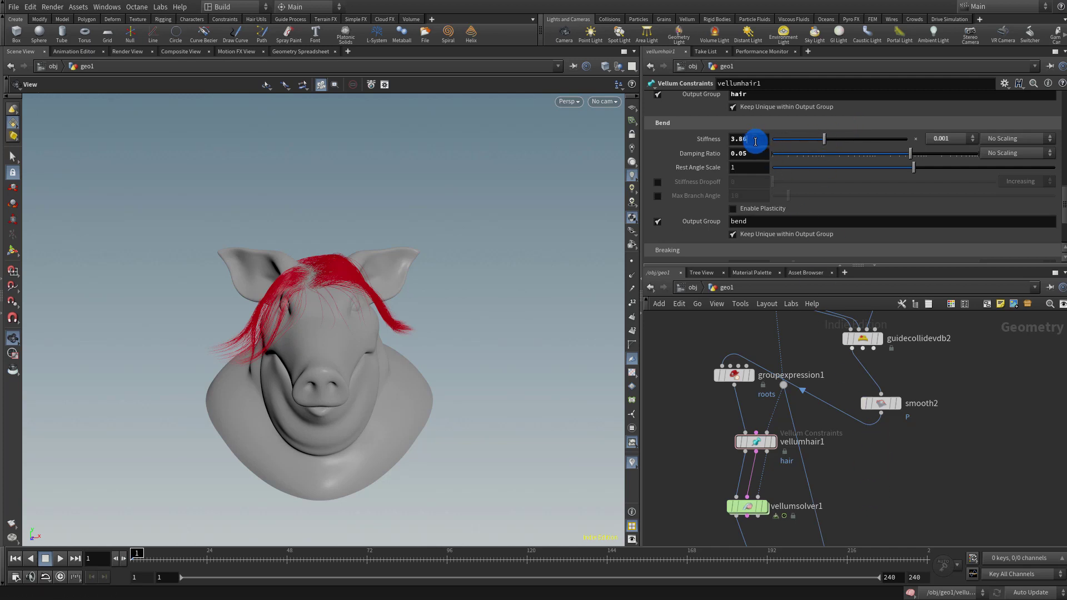
{"action": "type", "text": "4"}
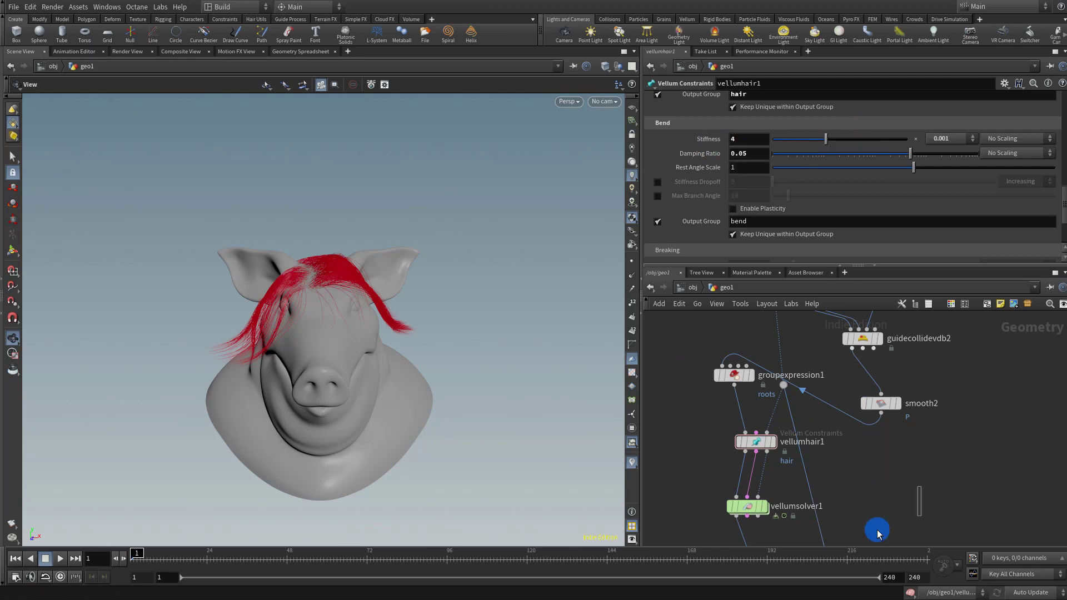
Run and replay the hair simulation, stop it, and scrub to frame 29 to examine the shortened hair.
{"action": "left_click", "coordinate": [59, 557]}
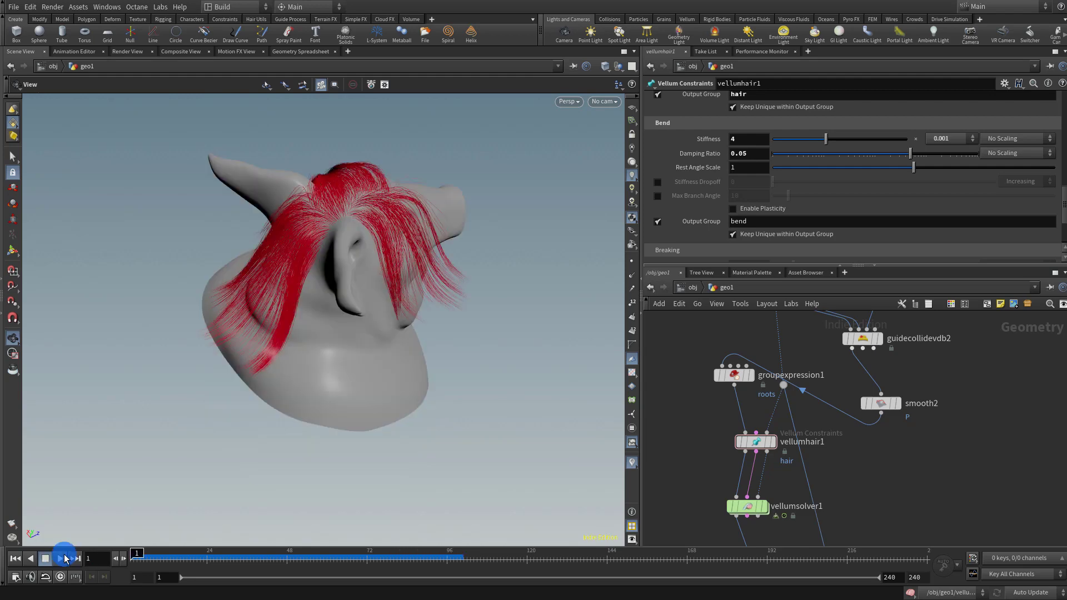
{"action": "left_click", "coordinate": [60, 558]}
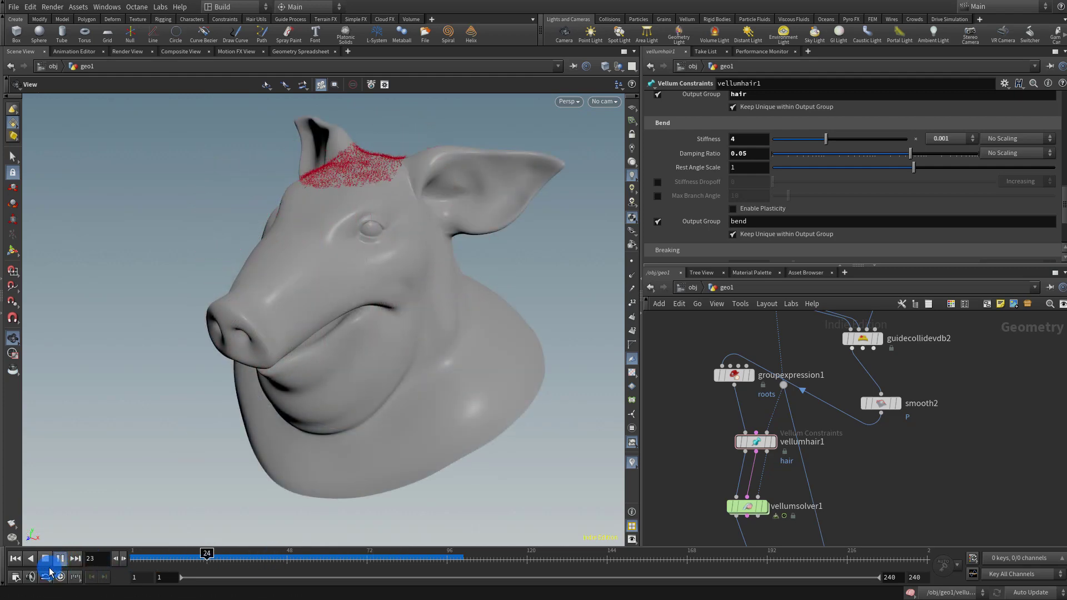
{"action": "left_click", "coordinate": [45, 562]}
{"action": "left_click_drag", "start_coordinate": [155, 563], "coordinate": [224, 547]}
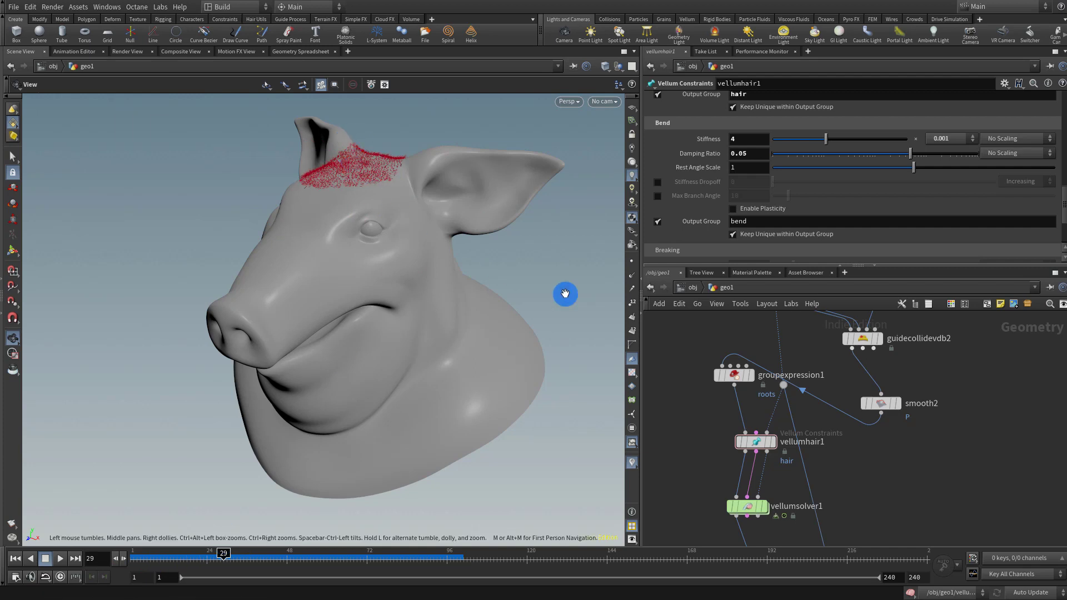
Add a Measure node fed by color1, rewind to frame 1 and display the new node.
{"action": "middle_click_drag", "start_coordinate": [902, 444], "coordinate": [905, 288]}
{"action": "middle_click_drag", "start_coordinate": [893, 426], "coordinate": [879, 400]}
{"action": "key", "text": "Tab"}
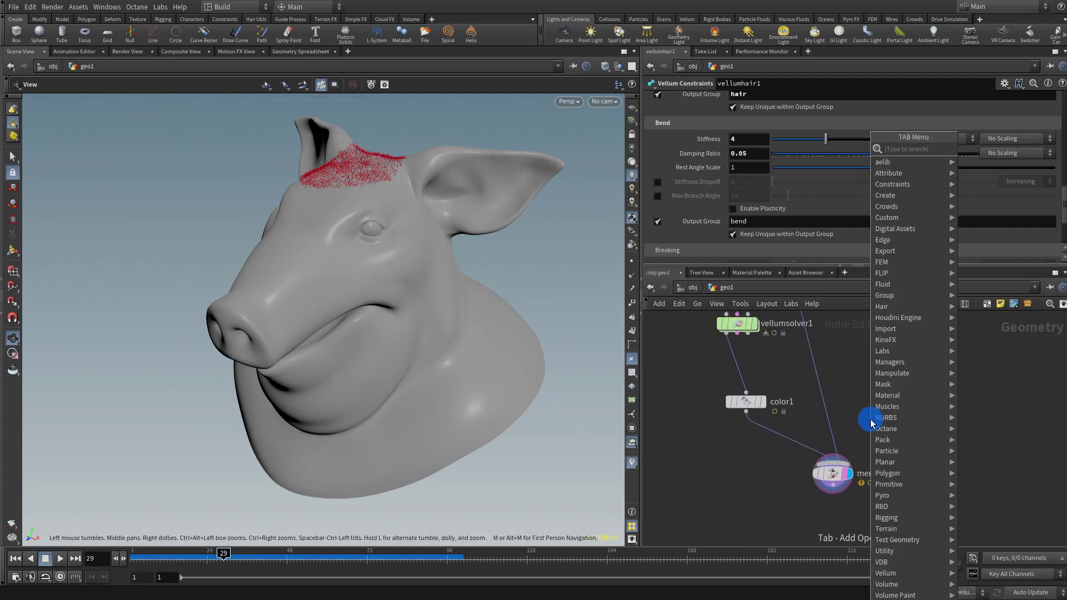
{"action": "type", "text": "measu"}
{"action": "left_click", "coordinate": [984, 150]}
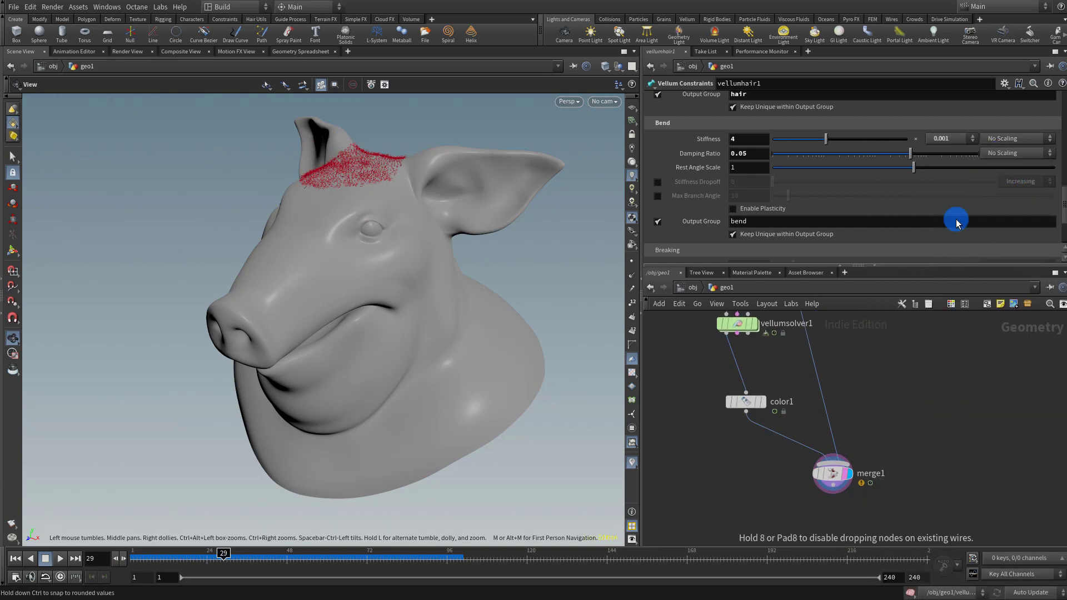
{"action": "middle_click_drag", "start_coordinate": [904, 383], "coordinate": [882, 389]}
{"action": "left_click", "coordinate": [856, 449]}
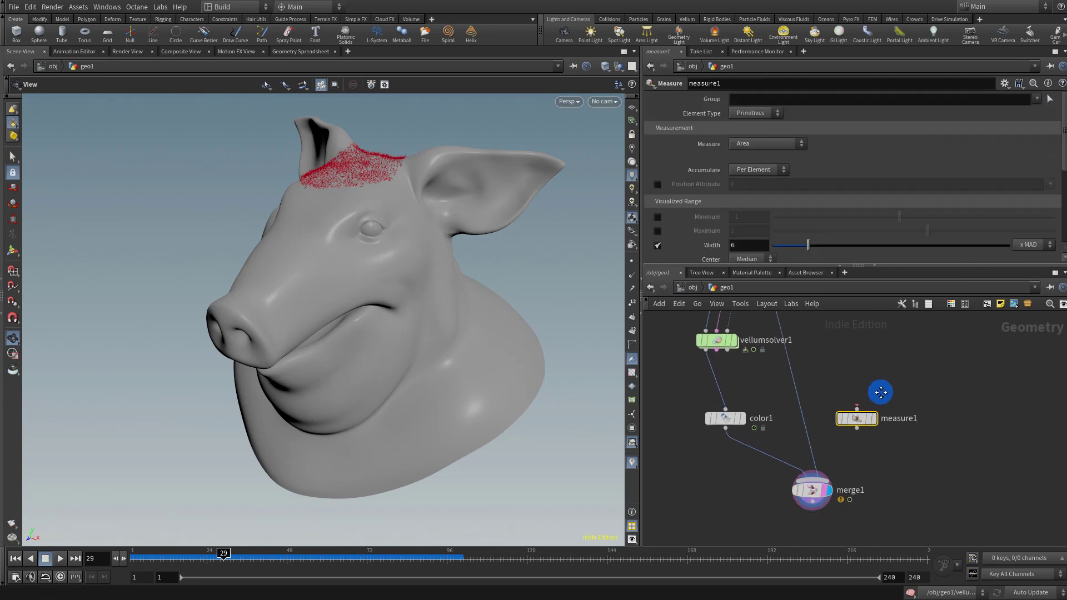
{"action": "left_click_drag", "start_coordinate": [865, 427], "coordinate": [676, 481]}
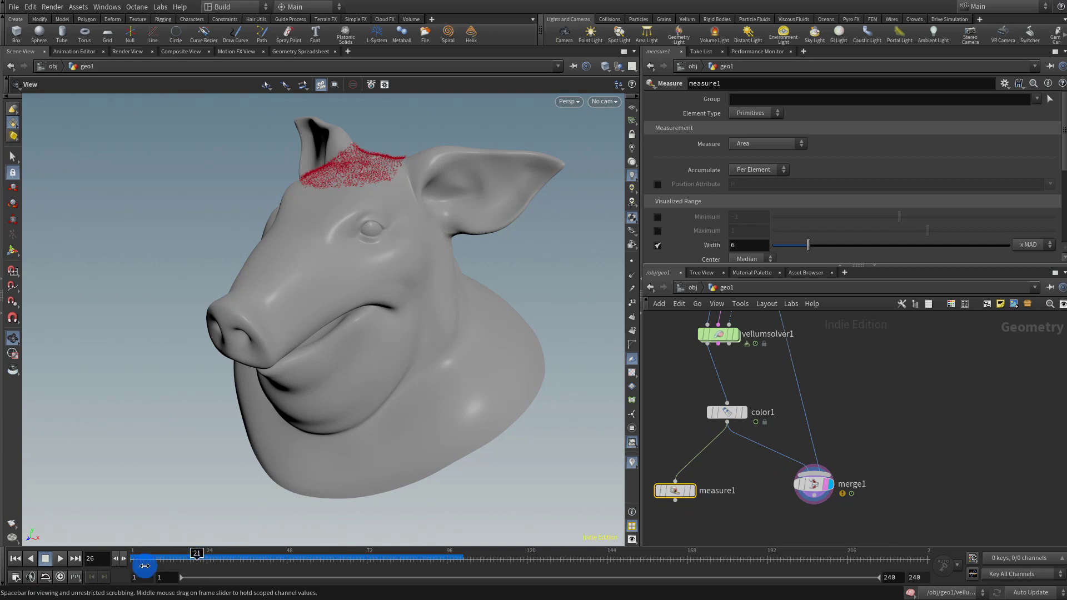
{"action": "left_click", "coordinate": [139, 558]}
{"action": "left_click", "coordinate": [691, 491]}
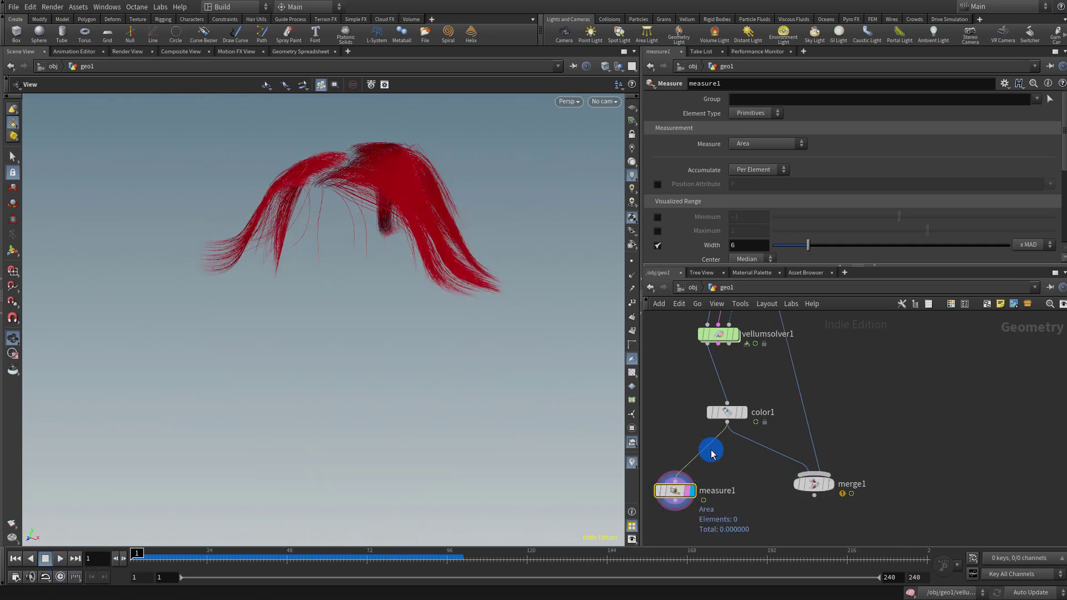
Set measure1 to measure Perimeter / Length with Primitives as the element type.
{"action": "left_click", "coordinate": [764, 145]}
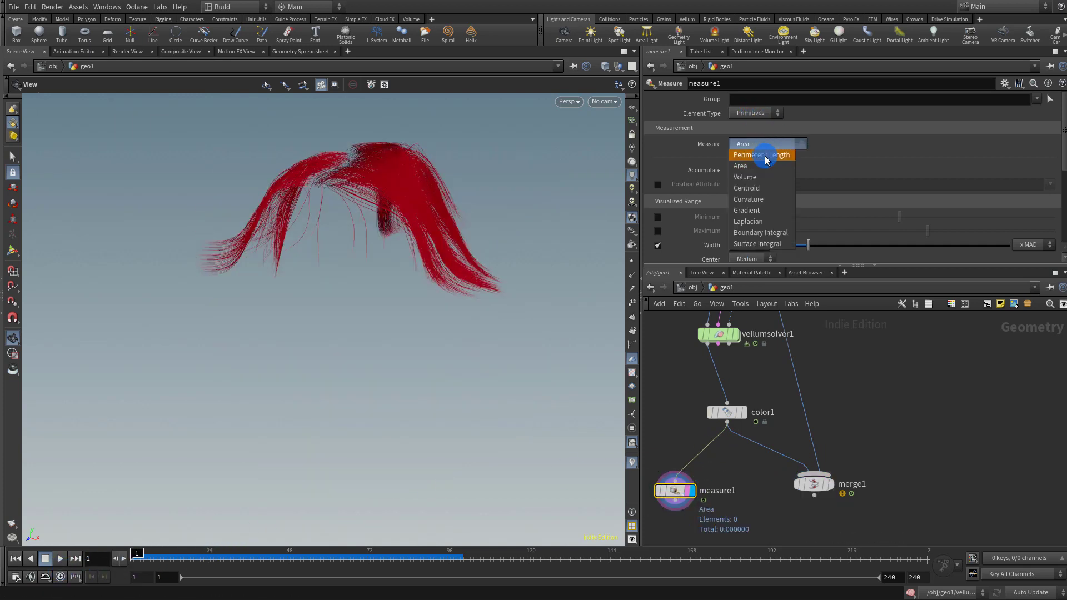
{"action": "left_click", "coordinate": [765, 145]}
{"action": "left_click", "coordinate": [755, 114]}
{"action": "left_click", "coordinate": [757, 124]}
{"action": "left_click", "coordinate": [768, 114]}
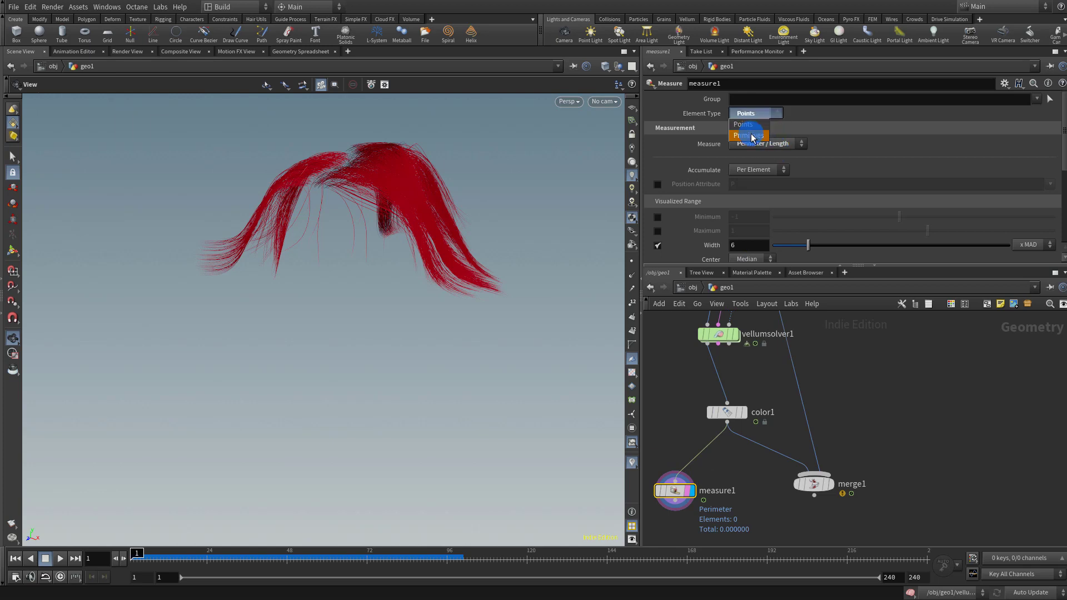
{"action": "left_click", "coordinate": [750, 134]}
{"action": "middle_click_drag", "start_coordinate": [805, 407], "coordinate": [896, 304]}
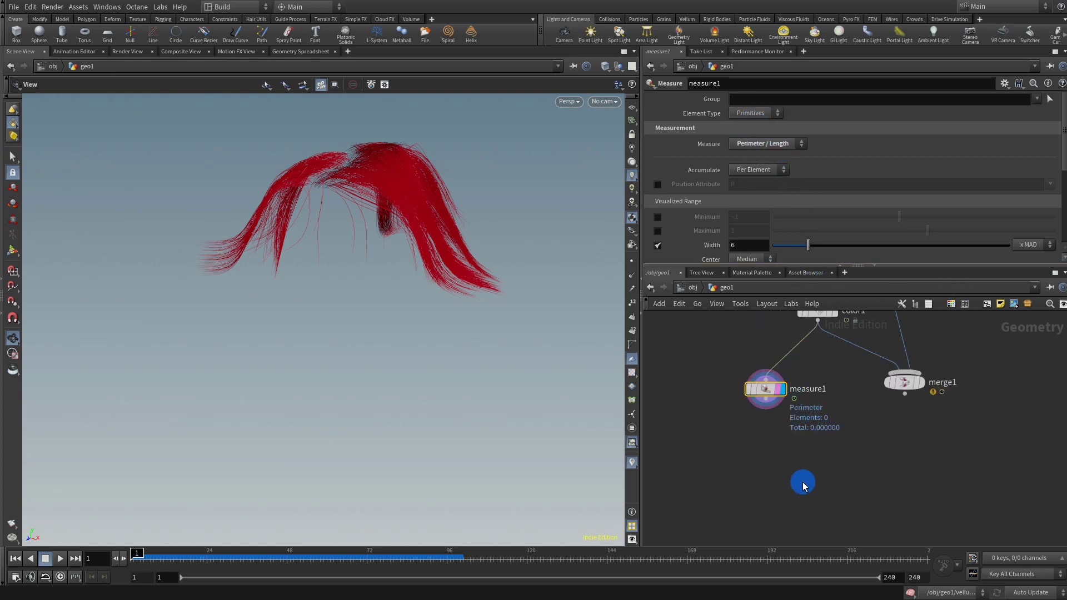
Open a new floating panel and switch it to the Geometry Spreadsheet.
{"action": "left_click", "coordinate": [105, 6]}
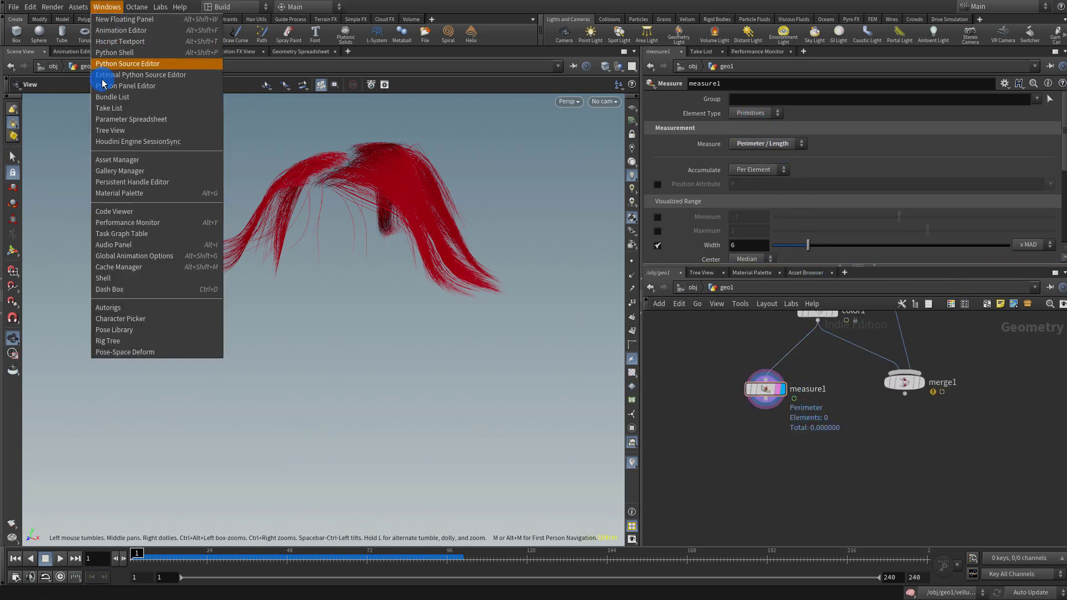
{"action": "left_click", "coordinate": [145, 171]}
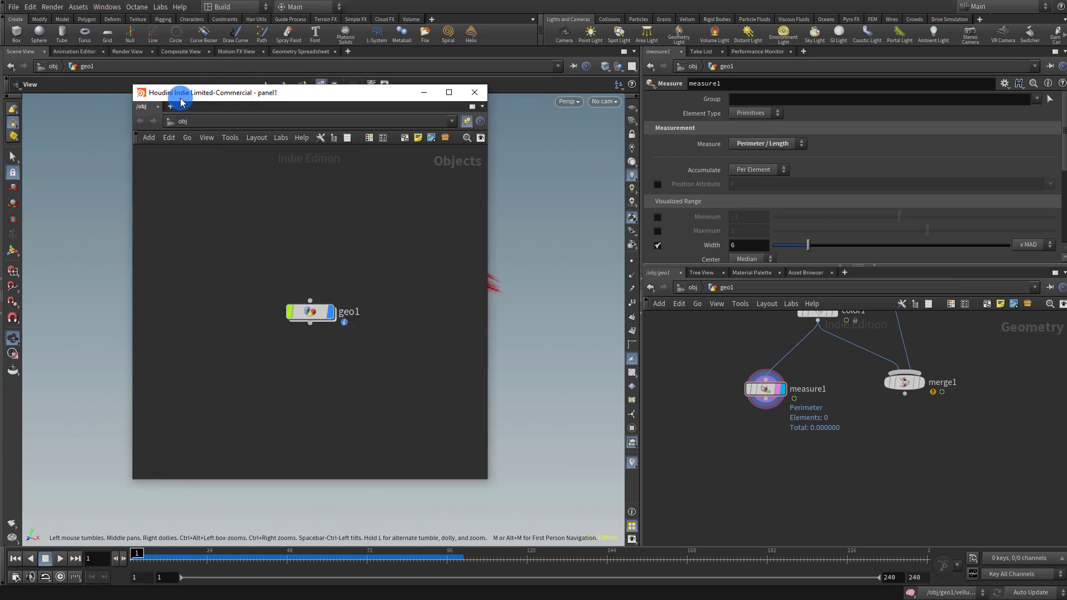
{"action": "left_click", "coordinate": [143, 109]}
{"action": "mouse_move", "coordinate": [228, 242]}
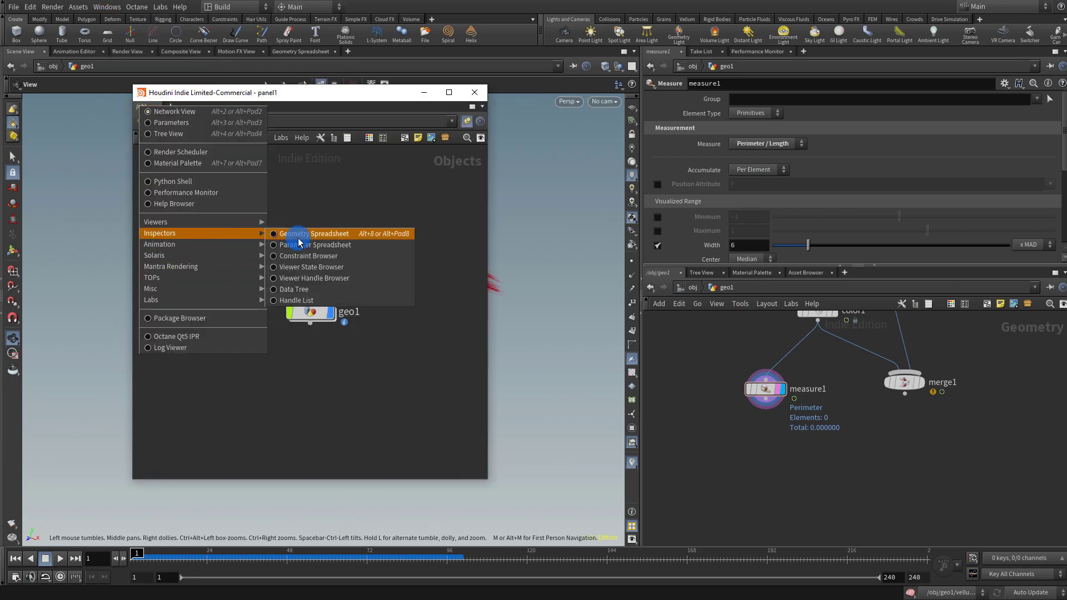
{"action": "left_click", "coordinate": [283, 234]}
Examine the primitives' perimeter values while scrubbing to frame 19, and minimize the spreadsheet window.
{"action": "left_click", "coordinate": [753, 113]}
{"action": "left_click", "coordinate": [750, 135]}
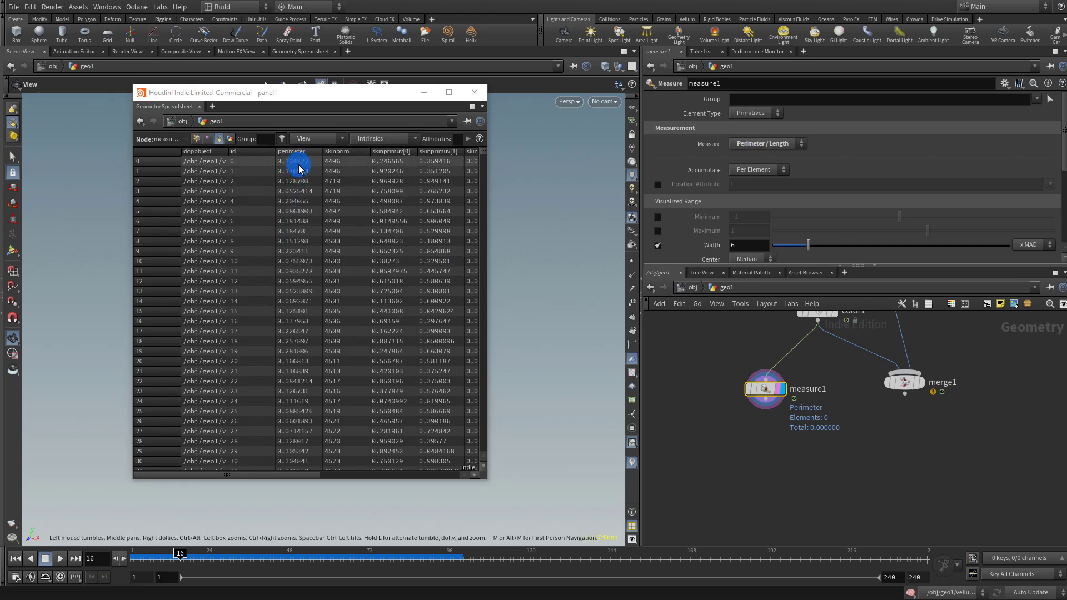
{"action": "left_click_drag", "start_coordinate": [364, 100], "coordinate": [705, 63]}
{"action": "left_click_drag", "start_coordinate": [135, 554], "coordinate": [190, 556]}
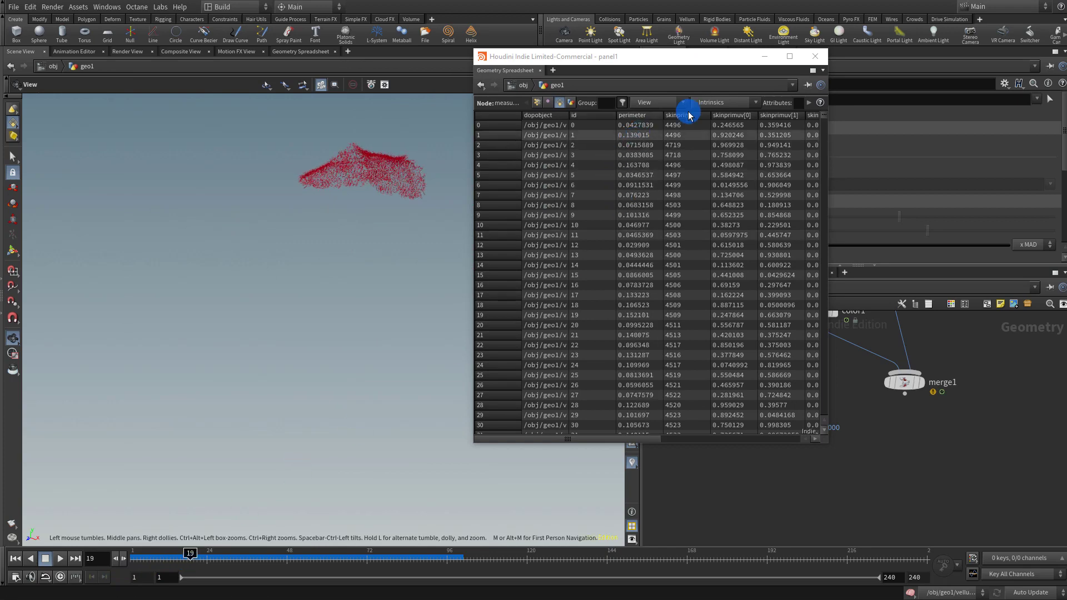
{"action": "left_click", "coordinate": [765, 56]}
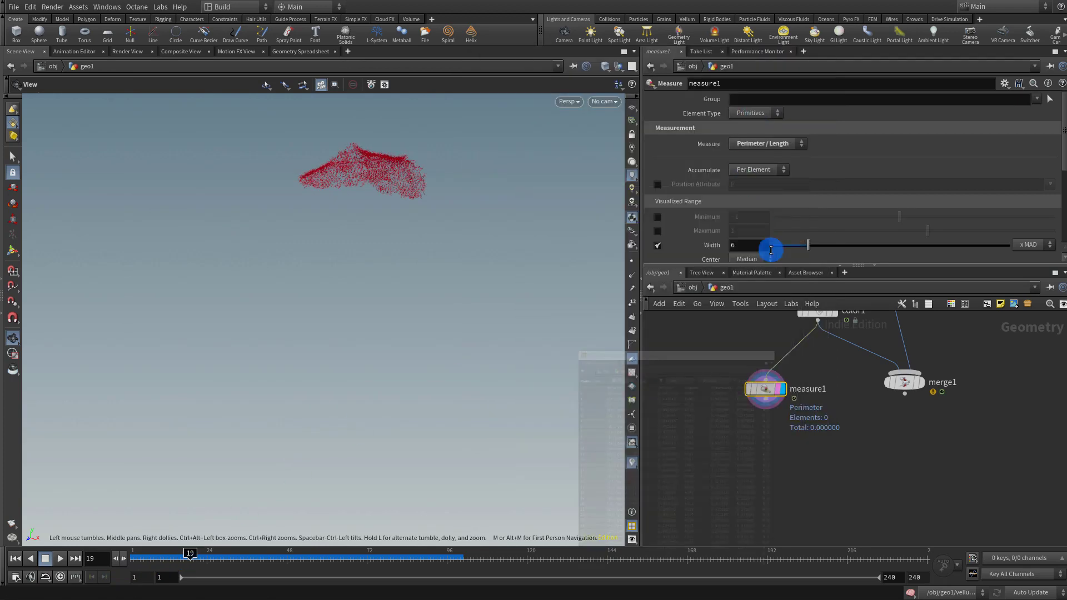
{"action": "key", "text": "Tab"}
{"action": "type", "text": "groupex"}
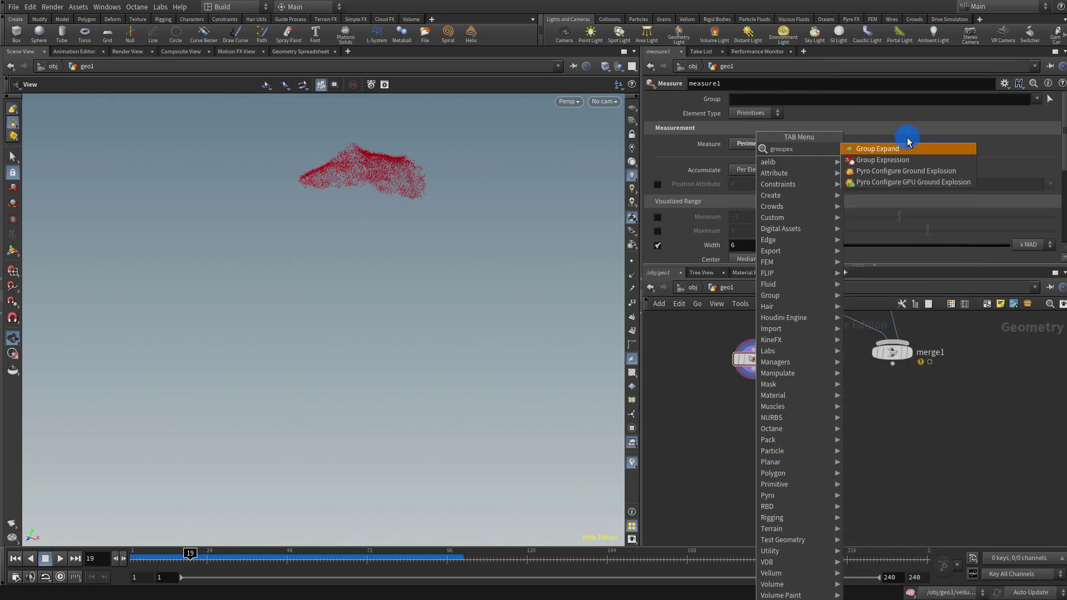
{"action": "left_click", "coordinate": [883, 159]}
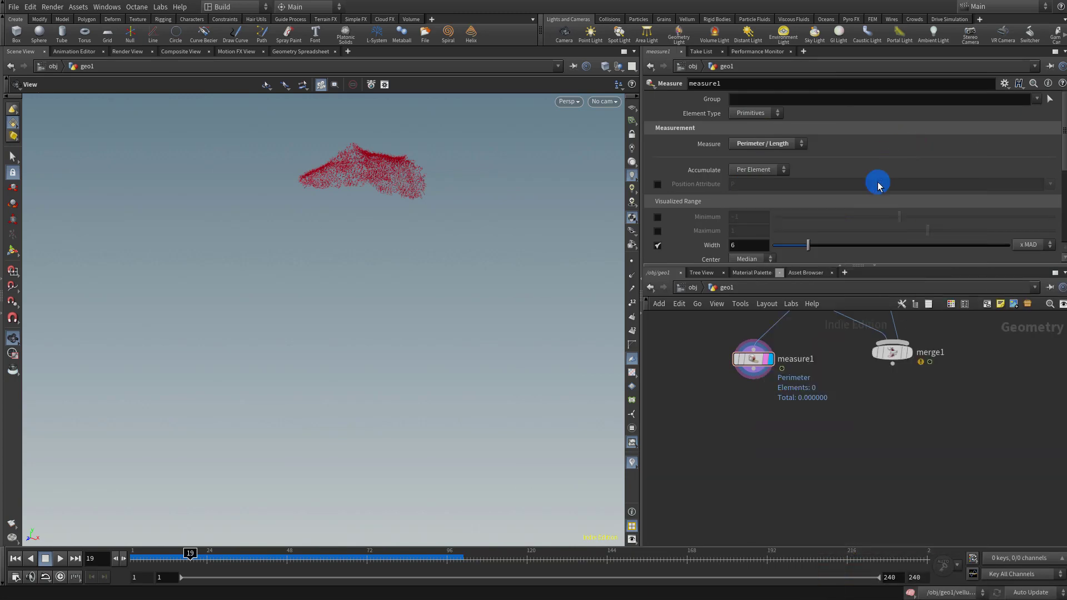
{"action": "left_click", "coordinate": [739, 436]}
{"action": "left_click_drag", "start_coordinate": [753, 370], "coordinate": [729, 426]}
{"action": "left_click", "coordinate": [744, 438]}
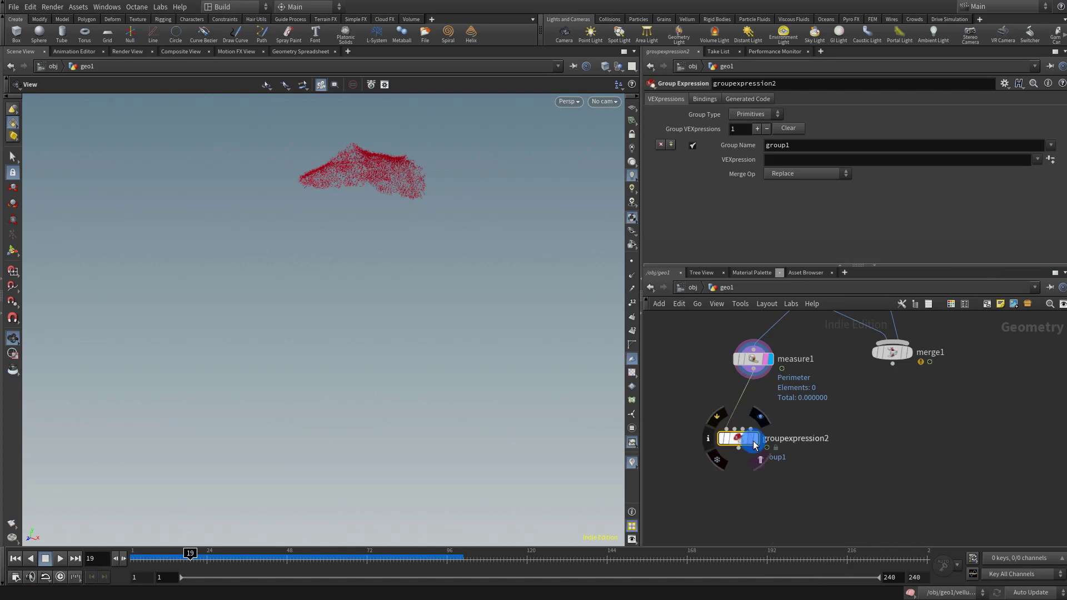
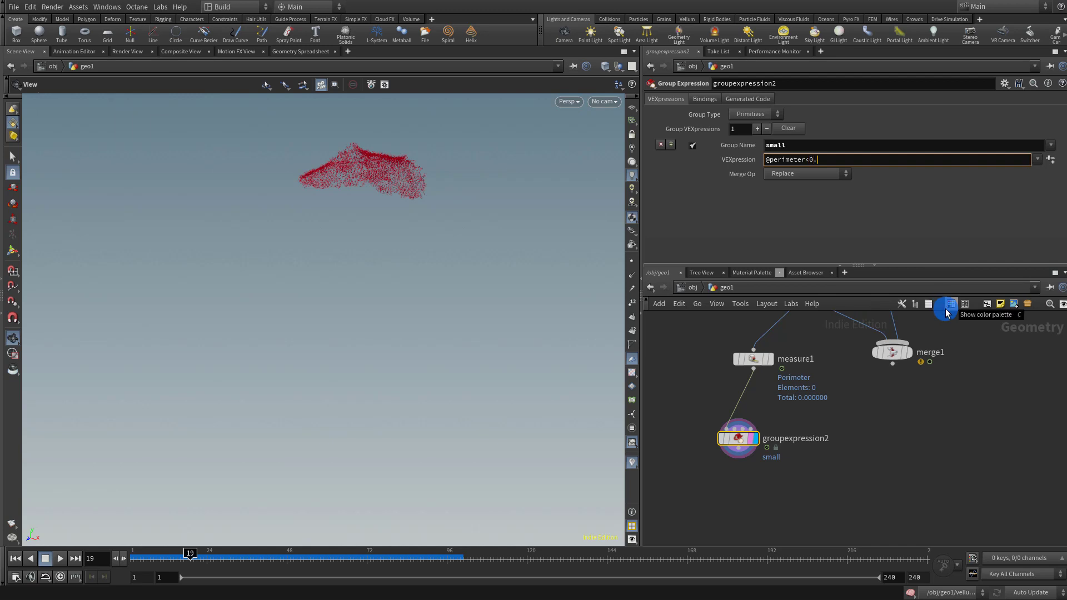
{"action": "key", "text": "Return"}
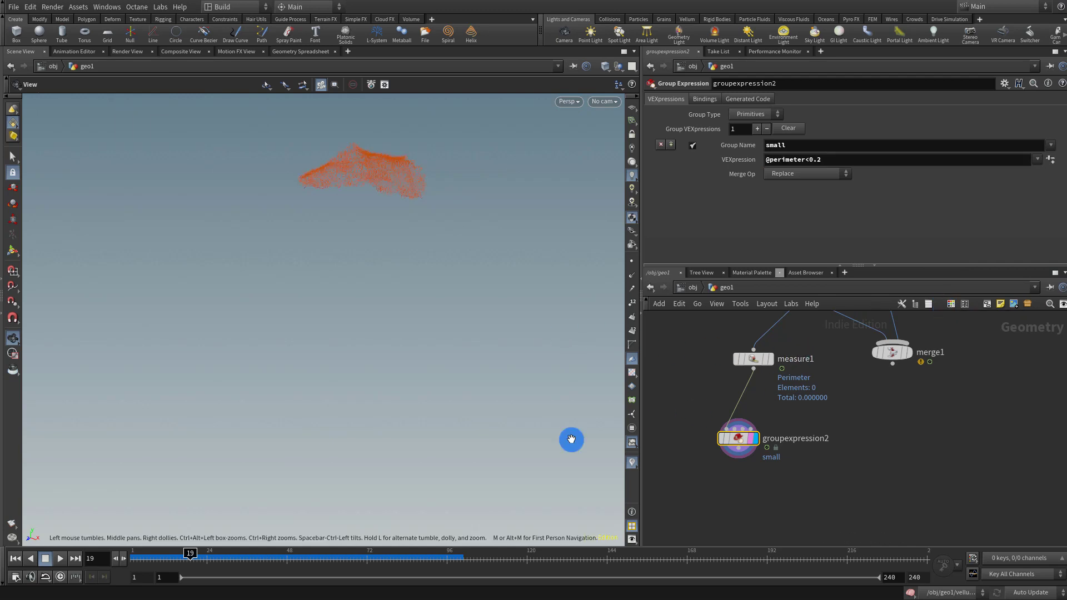
Add and display a Blast node after groupexpression2, set its group to small, and check the result by scrubbing to frame 37.
{"action": "mouse_move", "coordinate": [190, 556]}
{"action": "left_mouse_down"}
{"action": "mouse_move", "coordinate": [279, 563]}
{"action": "mouse_move", "coordinate": [190, 567]}
{"action": "left_mouse_up"}
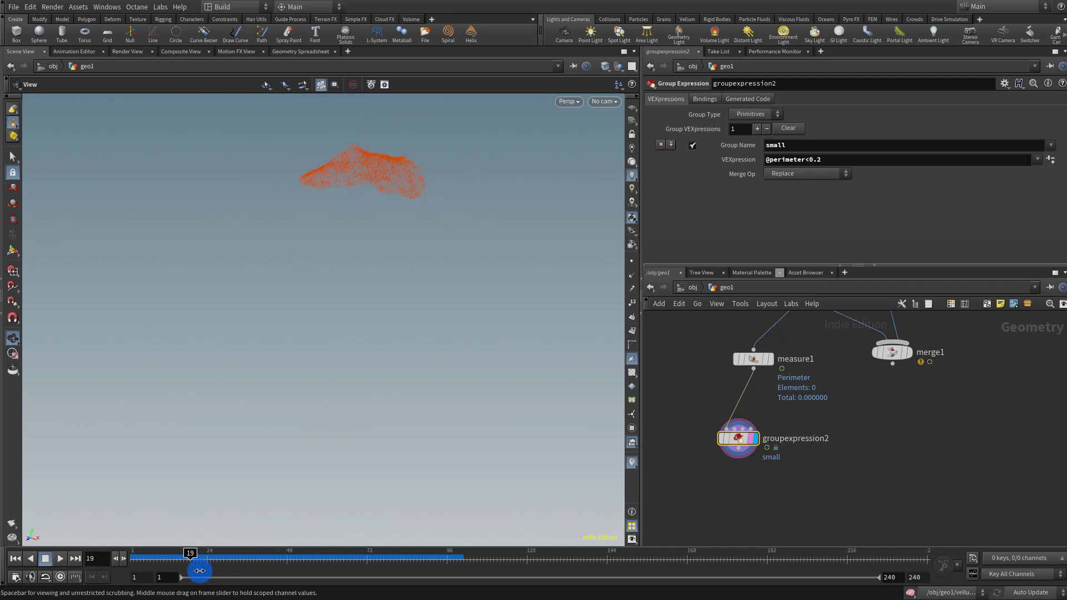
{"action": "middle_click_drag", "start_coordinate": [815, 487], "coordinate": [810, 455]}
{"action": "key", "text": "Tab"}
{"action": "type", "text": "blast"}
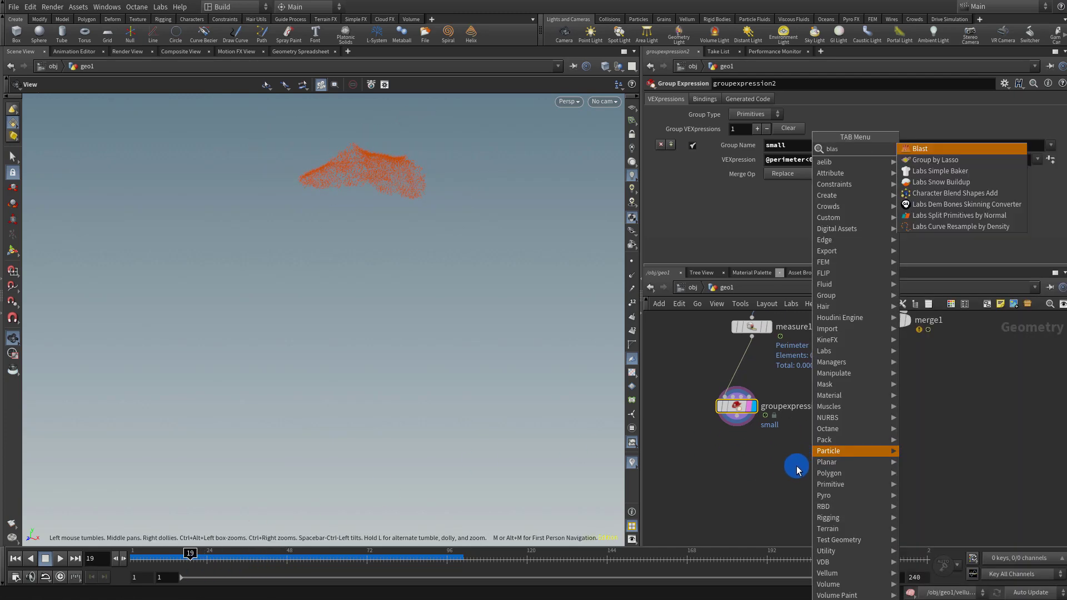
{"action": "left_click", "coordinate": [926, 149]}
{"action": "left_click", "coordinate": [736, 477]}
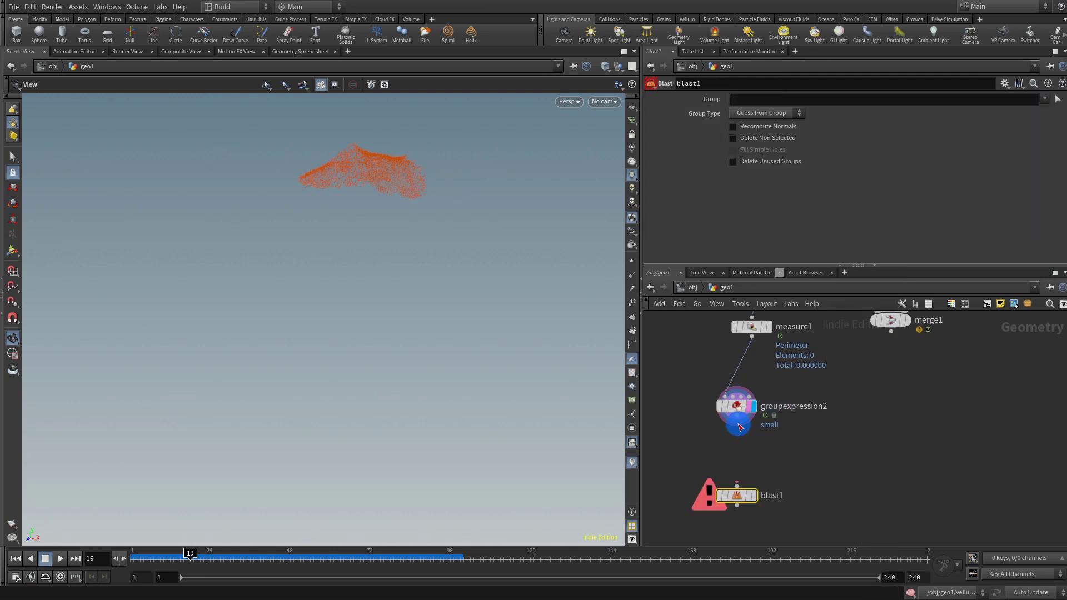
{"action": "left_click", "coordinate": [768, 113]}
{"action": "left_click", "coordinate": [875, 123]}
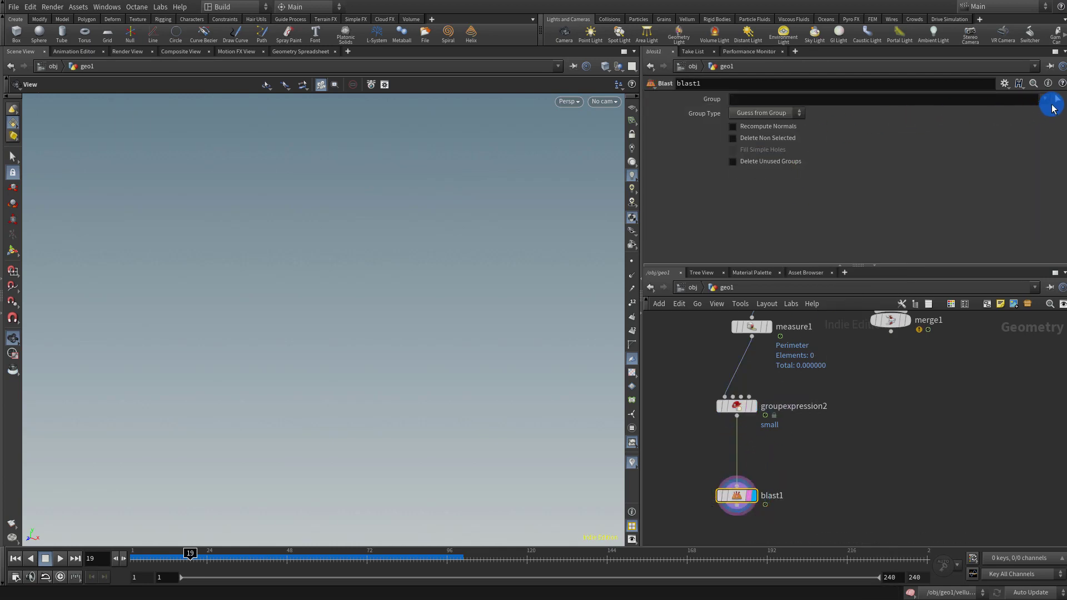
{"action": "left_click", "coordinate": [1045, 98]}
{"action": "left_click", "coordinate": [1046, 122]}
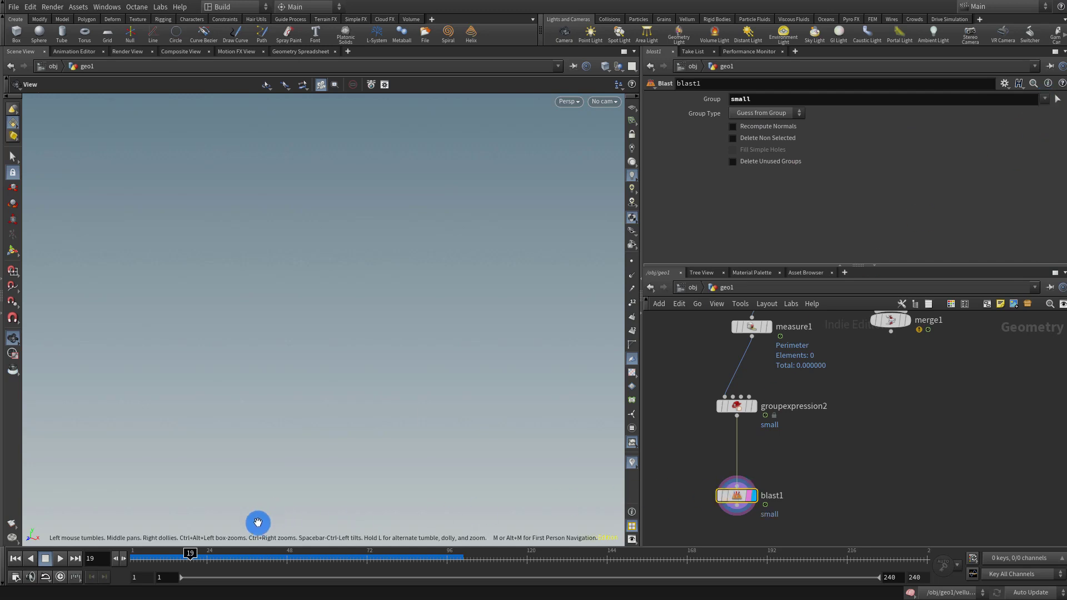
{"action": "left_click_drag", "start_coordinate": [200, 552], "coordinate": [250, 553]}
Move merge1 down beside blast1, cut its wire from color1, and connect blast1's output into merge1 instead.
{"action": "middle_click_drag", "start_coordinate": [941, 366], "coordinate": [905, 477]}
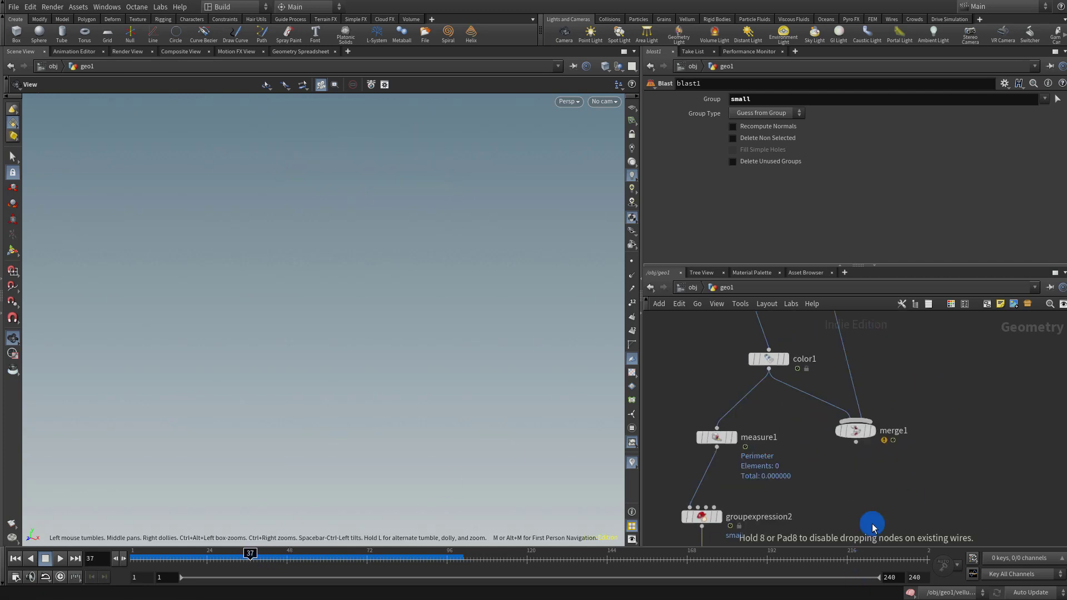
{"action": "middle_click_drag", "start_coordinate": [874, 529], "coordinate": [896, 379]}
{"action": "left_click_drag", "start_coordinate": [887, 324], "coordinate": [871, 515]}
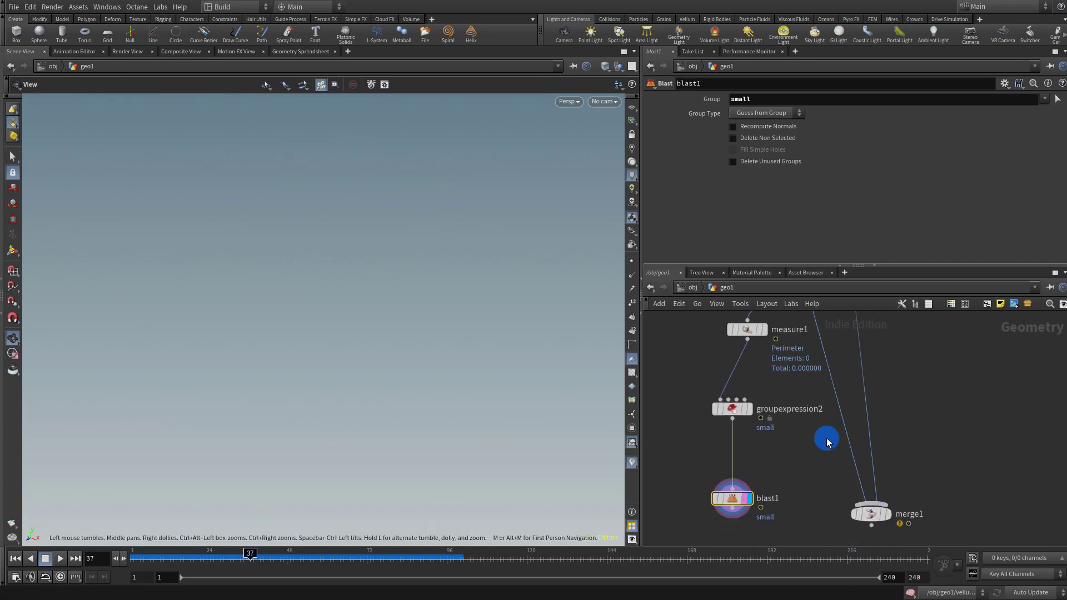
{"action": "key", "text": "y"}
{"action": "left_click_drag", "start_coordinate": [824, 436], "coordinate": [855, 401]}
{"action": "left_click_drag", "start_coordinate": [734, 516], "coordinate": [871, 503]}
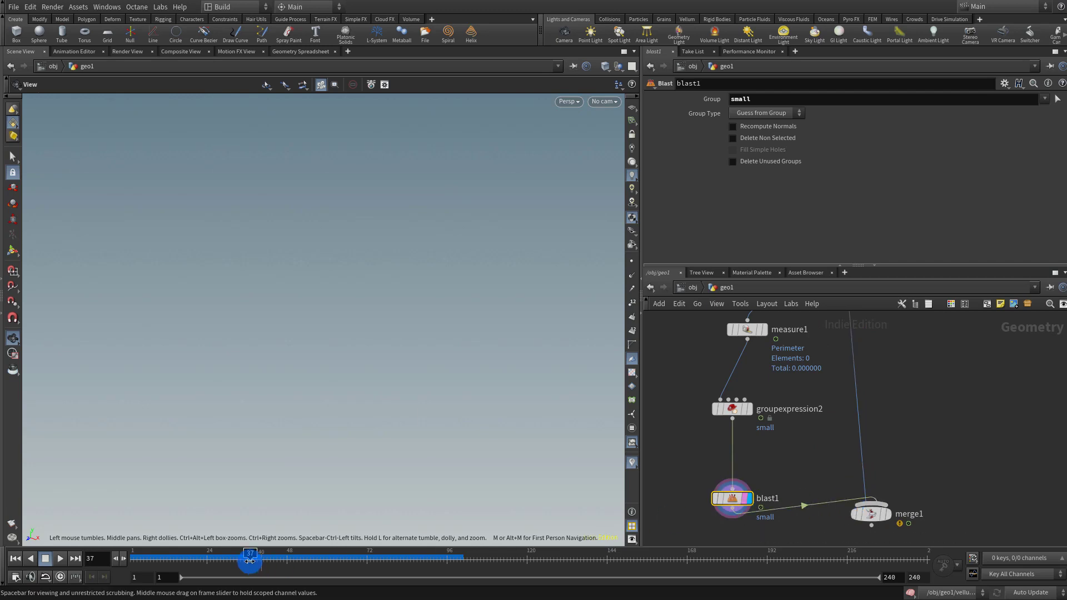
Display merge1 and play the simulation with the playback range starting at frame 24.
{"action": "left_click", "coordinate": [183, 578]}
{"action": "left_click_drag", "start_coordinate": [182, 578], "coordinate": [248, 573]}
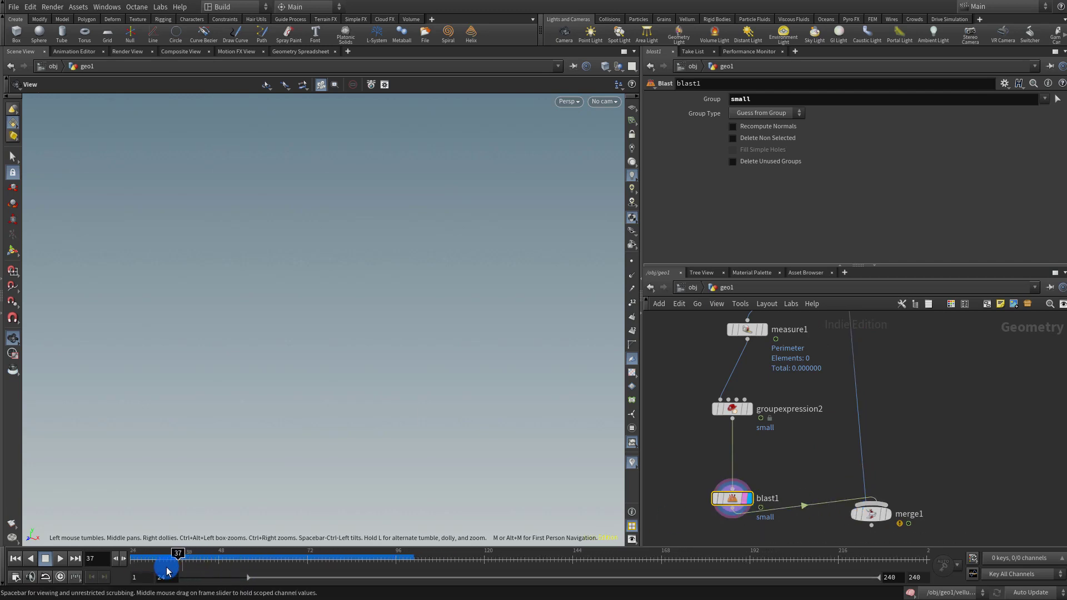
{"action": "left_click_drag", "start_coordinate": [155, 558], "coordinate": [98, 559]}
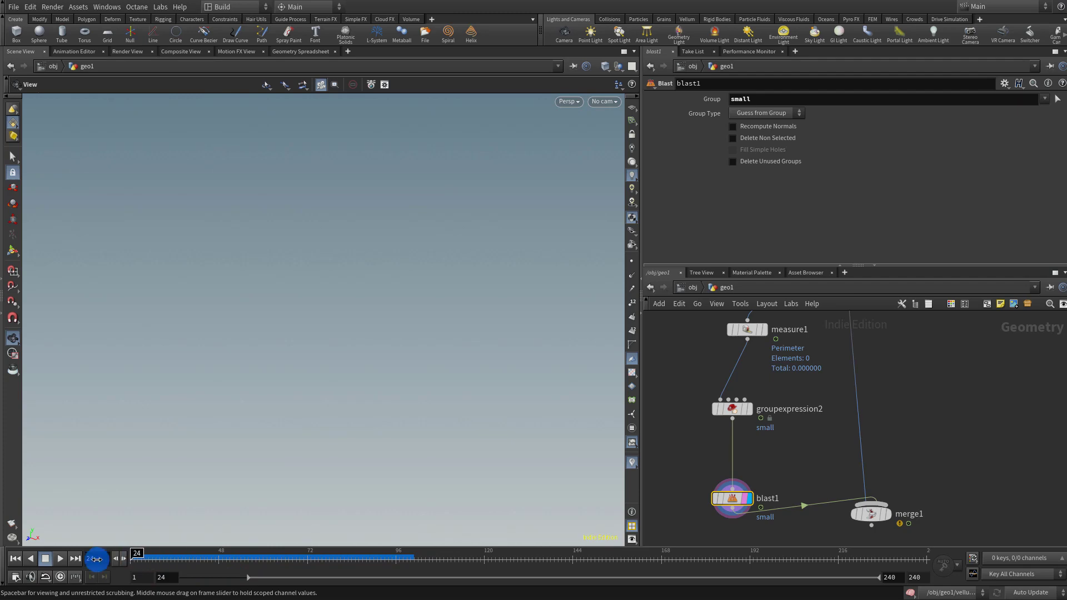
{"action": "left_click", "coordinate": [887, 515]}
{"action": "left_click", "coordinate": [60, 559]}
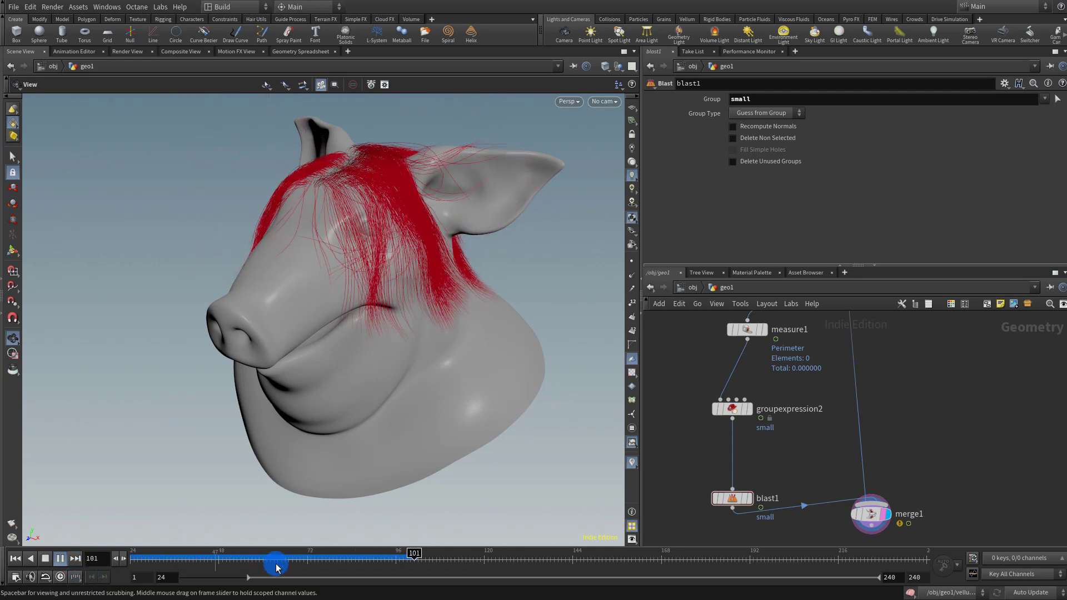
Stop playback and return the playback range's start to frame 1.
{"action": "left_click_drag", "start_coordinate": [262, 552], "coordinate": [91, 555]}
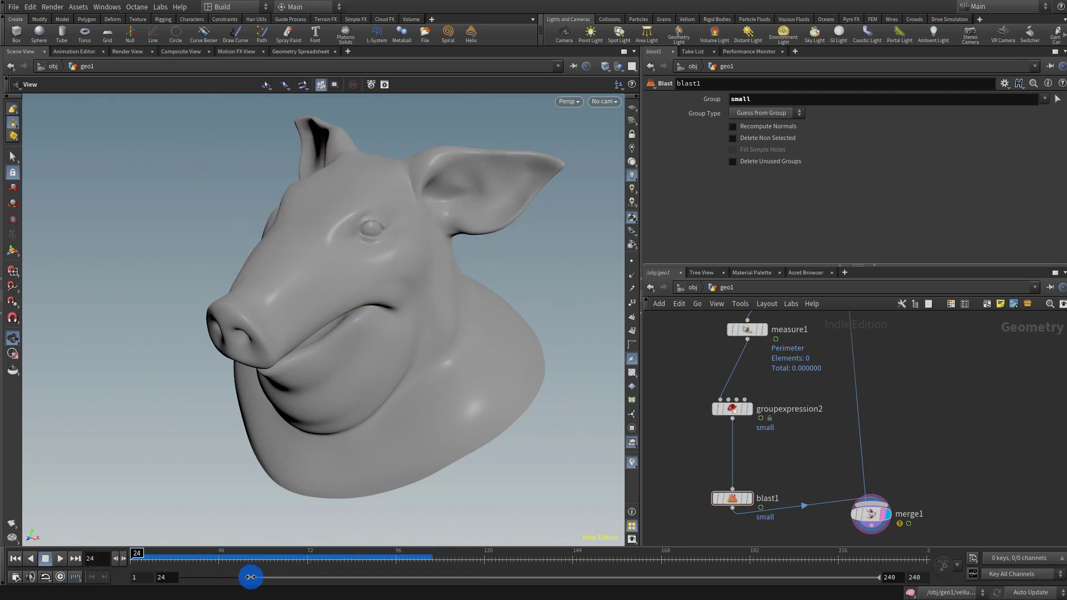
{"action": "left_click_drag", "start_coordinate": [245, 572], "coordinate": [105, 566]}
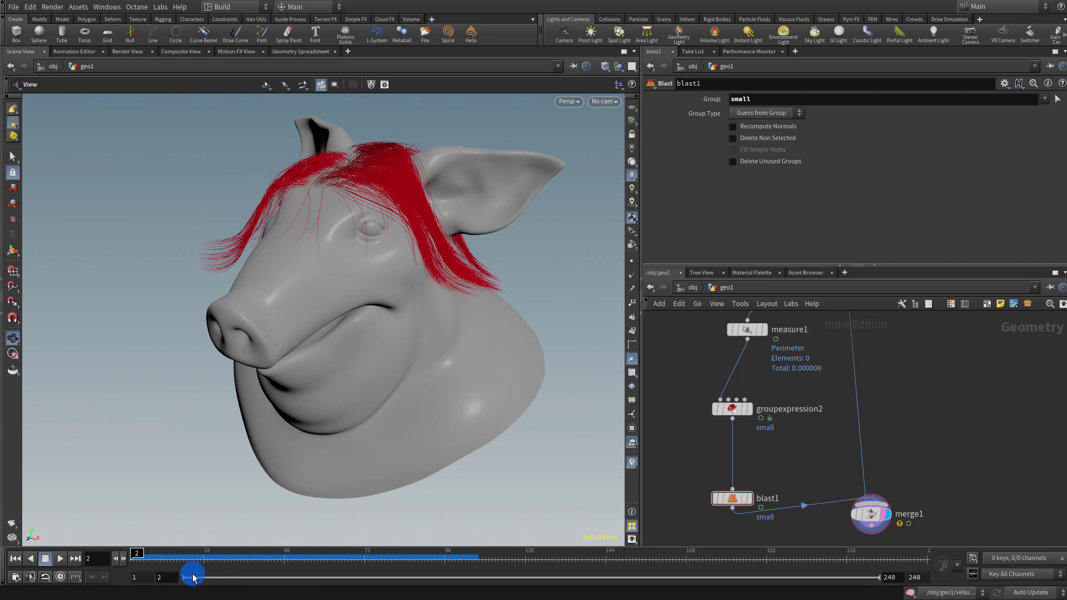
{"action": "left_click_drag", "start_coordinate": [185, 577], "coordinate": [170, 576]}
Enlarge the network editor and move the color1, measure1, groupexpression2 and blast1 nodes into a tidier column below vellumsolver1.
{"action": "middle_click_drag", "start_coordinate": [917, 397], "coordinate": [896, 376]}
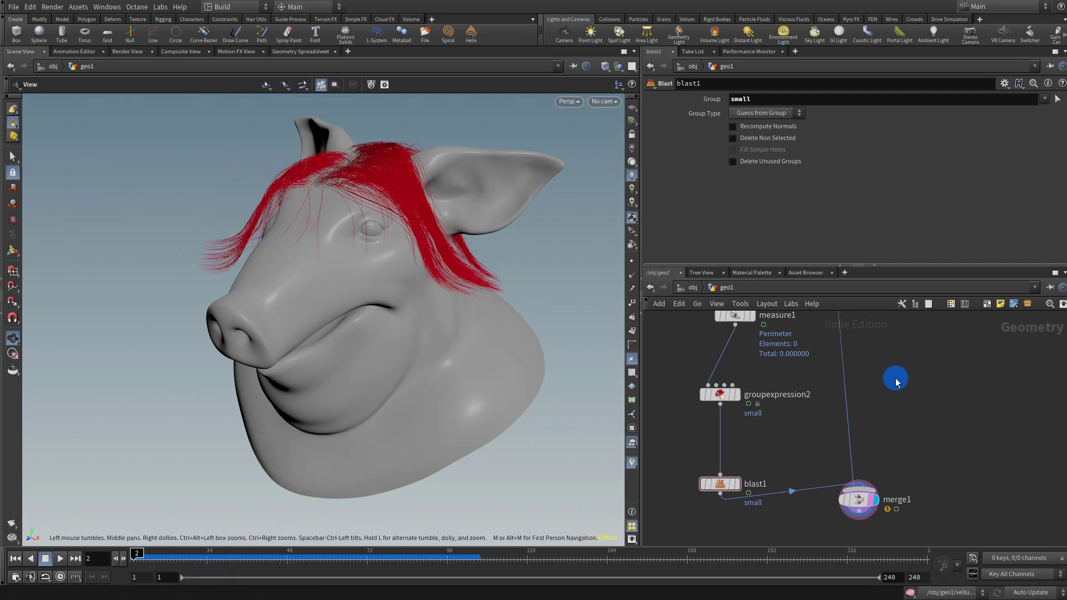
{"action": "left_click_drag", "start_coordinate": [917, 269], "coordinate": [937, 183]}
{"action": "scroll", "coordinate": [957, 337], "scroll_direction": "down", "scroll_amount": 3}
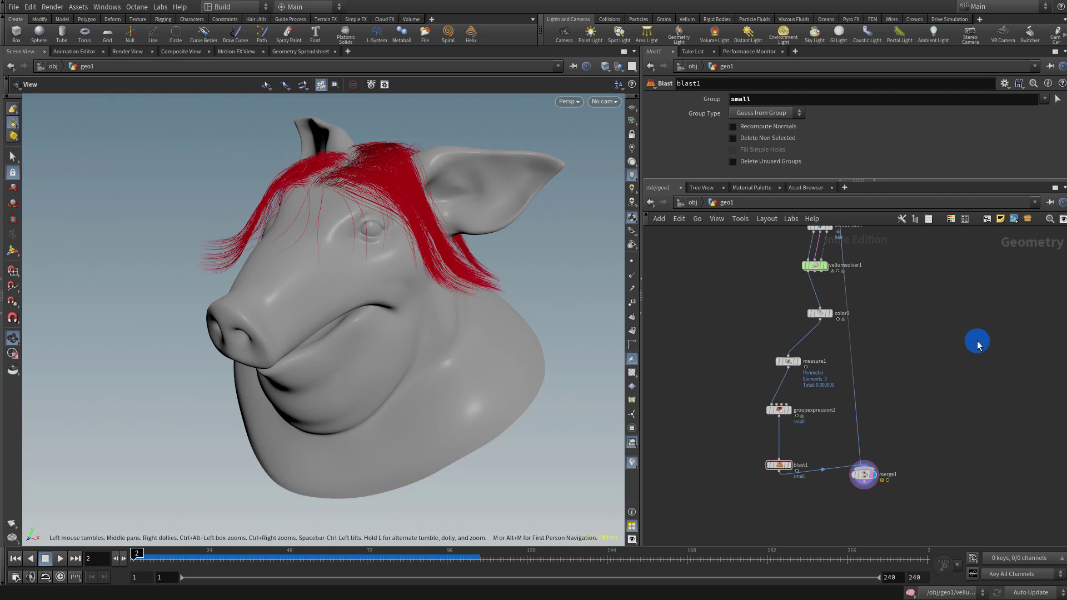
{"action": "left_click_drag", "start_coordinate": [820, 313], "coordinate": [784, 319]}
{"action": "left_click_drag", "start_coordinate": [724, 500], "coordinate": [789, 289]}
{"action": "left_click", "coordinate": [885, 346]}
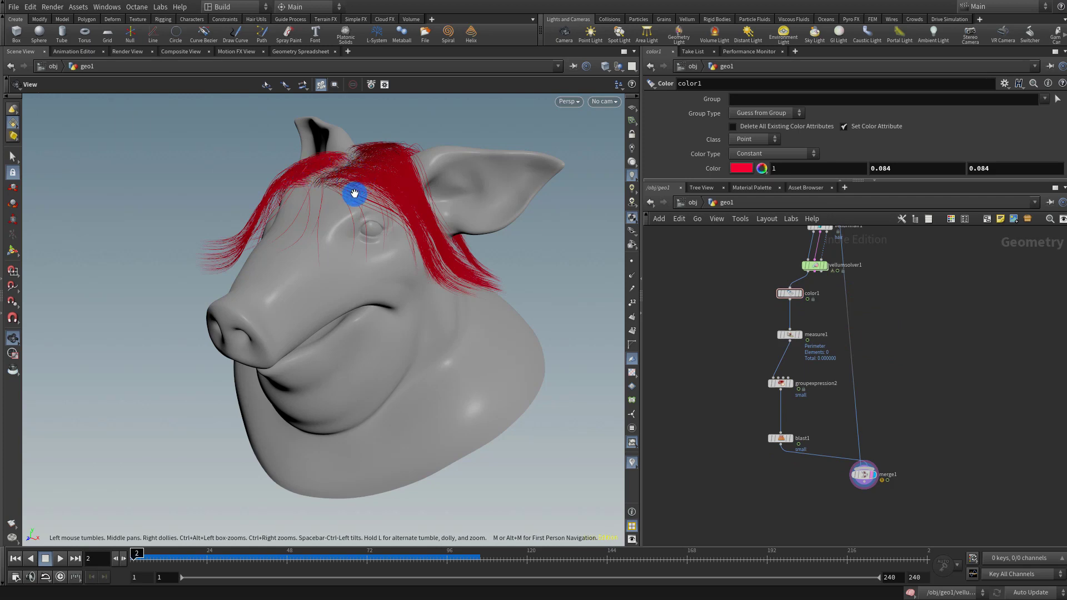
Display smooth2 and add a Mask from Geometry node wired after it.
{"action": "scroll", "coordinate": [833, 417], "scroll_direction": "up", "scroll_amount": 5}
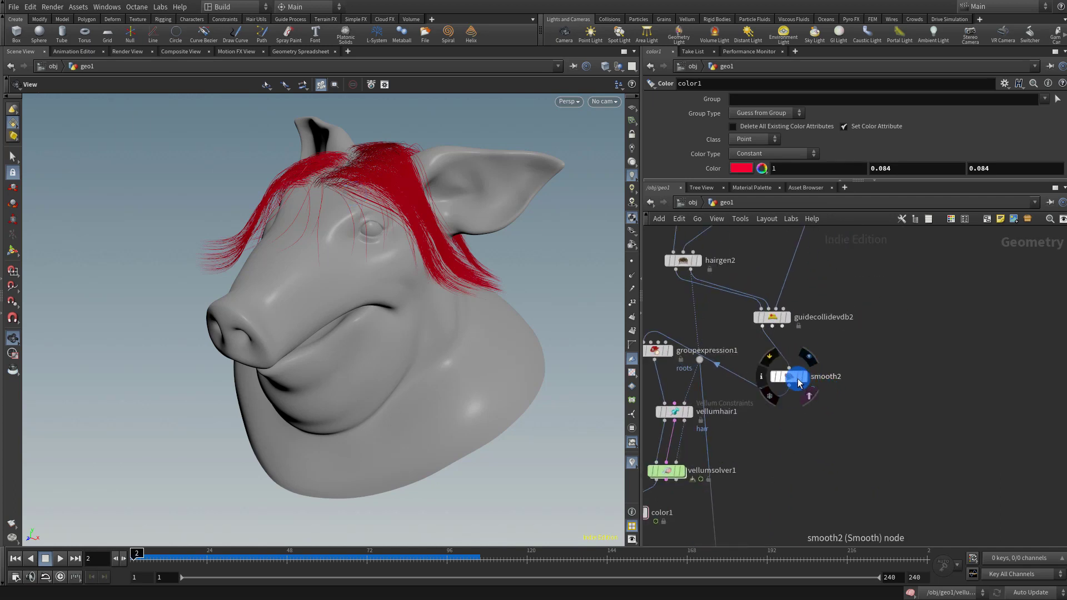
{"action": "left_click", "coordinate": [800, 379]}
{"action": "left_click", "coordinate": [789, 377]}
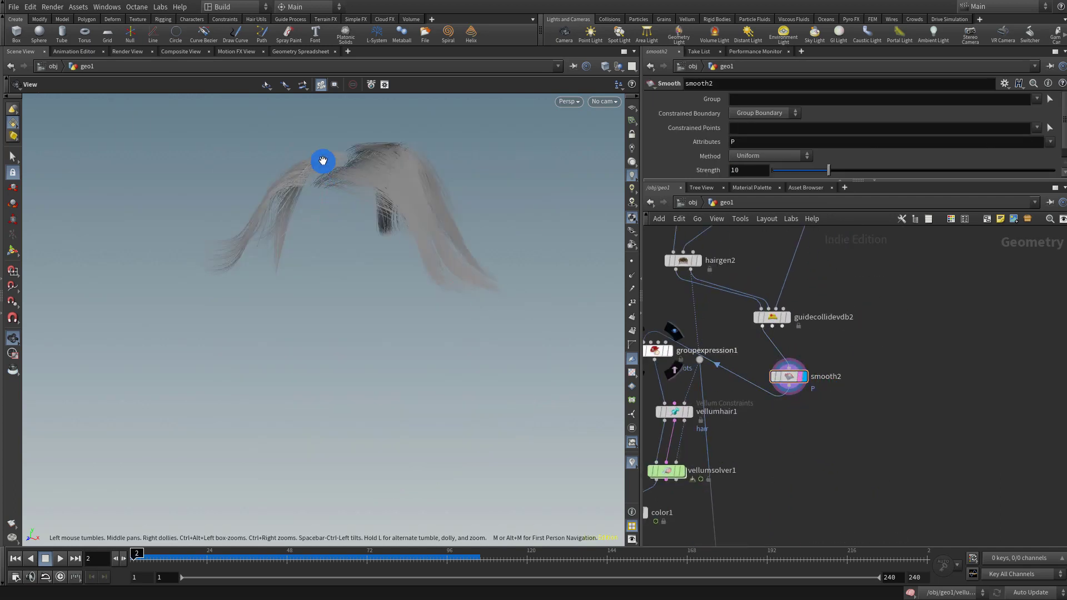
{"action": "left_click_drag", "start_coordinate": [322, 160], "coordinate": [368, 173]}
{"action": "middle_click_drag", "start_coordinate": [936, 350], "coordinate": [899, 383]}
{"action": "key", "text": "Tab"}
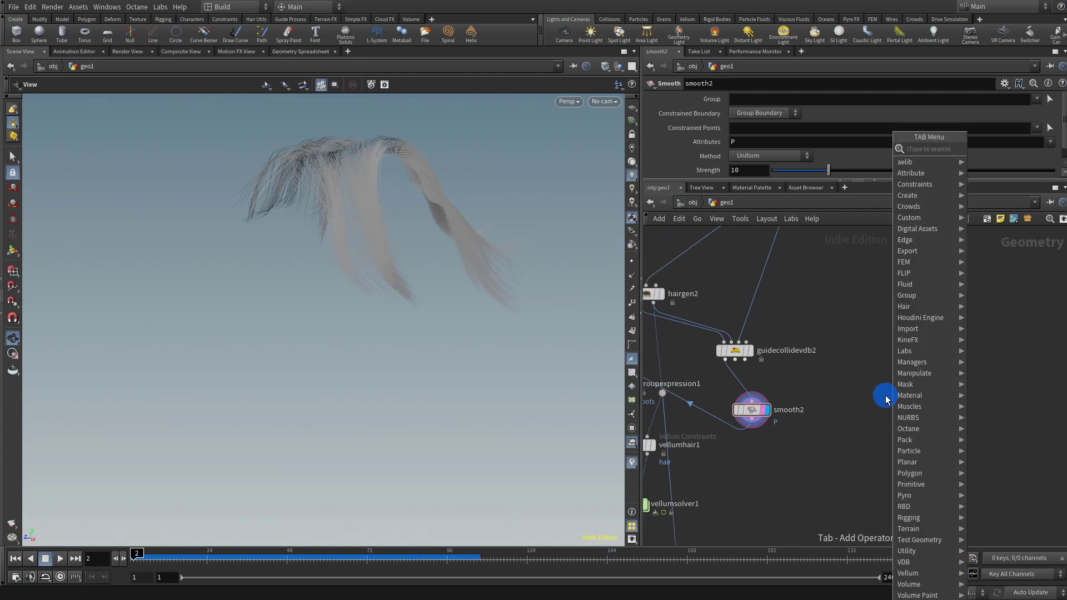
{"action": "type", "text": "maskfr"}
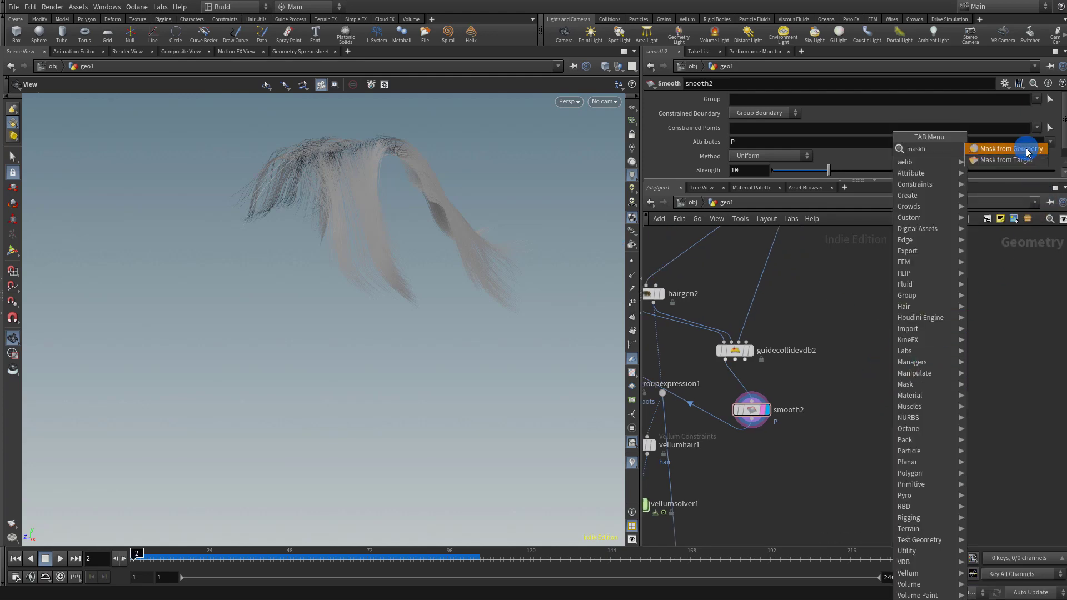
{"action": "left_click", "coordinate": [1027, 153]}
{"action": "left_click", "coordinate": [819, 475]}
Add a Sphere node, connect it to maskfromgeometry1's second input, and display maskfromgeometry1.
{"action": "key", "text": "Tab"}
{"action": "type", "text": "s"}
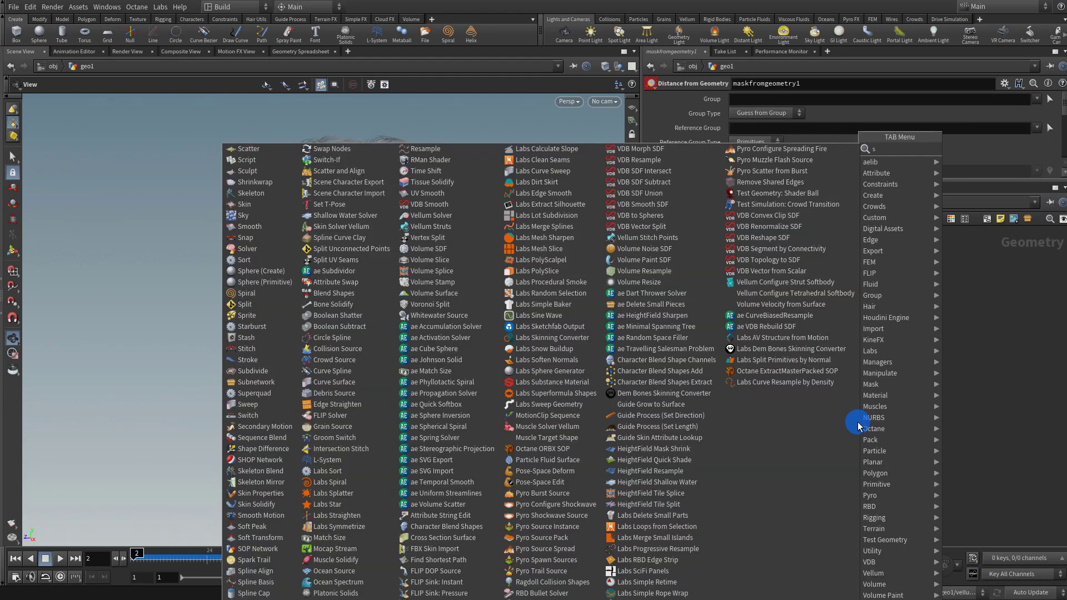
{"action": "type", "text": "phere"}
{"action": "left_click", "coordinate": [995, 147]}
{"action": "left_click", "coordinate": [890, 323]}
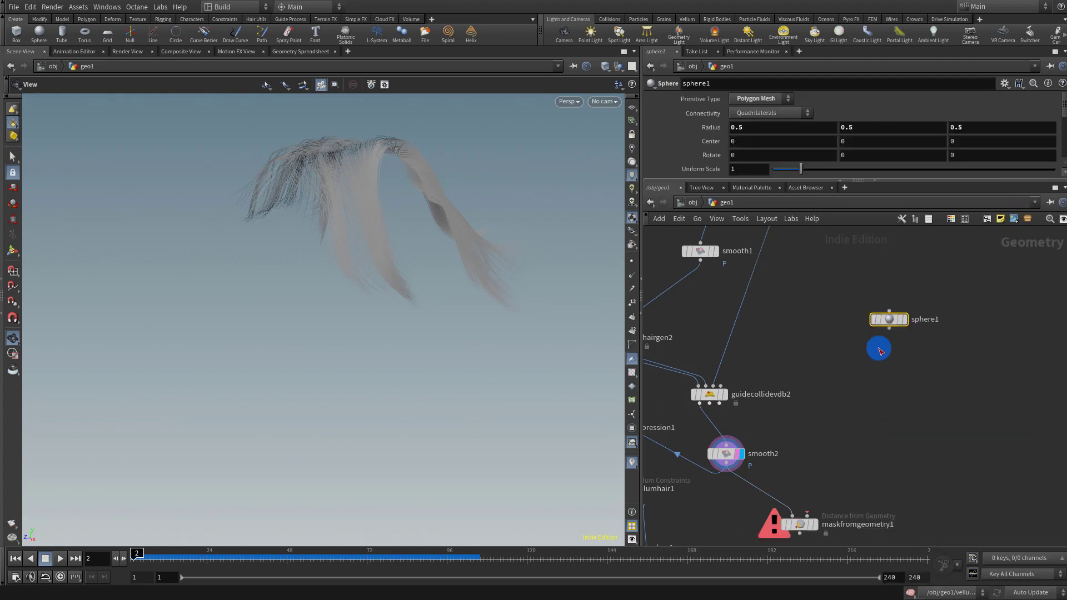
{"action": "left_click_drag", "start_coordinate": [889, 329], "coordinate": [839, 405]}
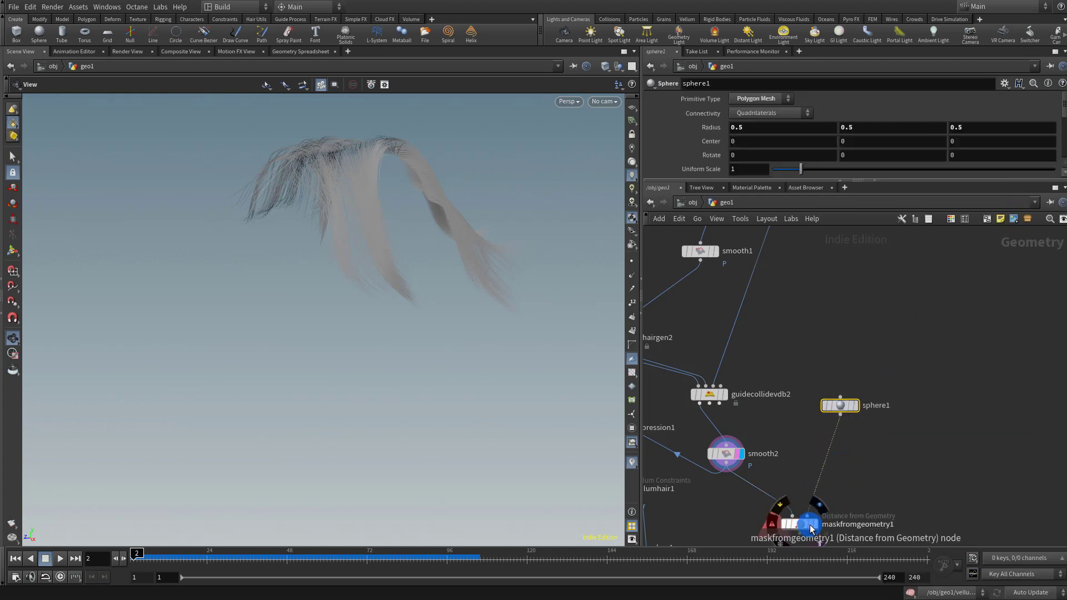
{"action": "left_click", "coordinate": [810, 526]}
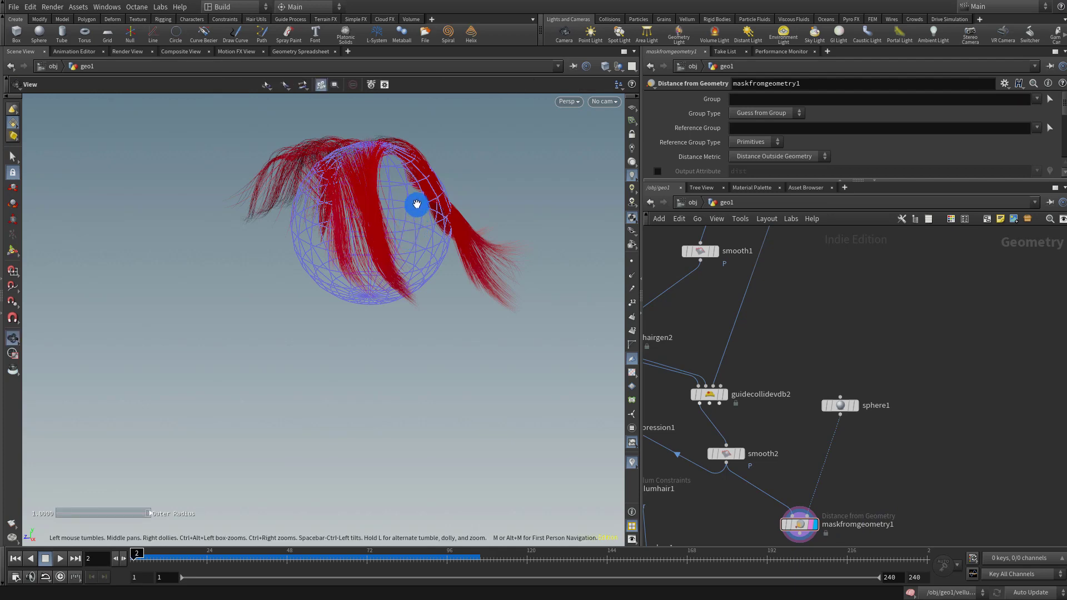
Set sphere1's uniform scale to 2.27 so that it encloses the hair.
{"action": "right_click_drag", "start_coordinate": [417, 205], "coordinate": [346, 300], "text": "alt"}
{"action": "left_click_drag", "start_coordinate": [910, 362], "coordinate": [783, 446]}
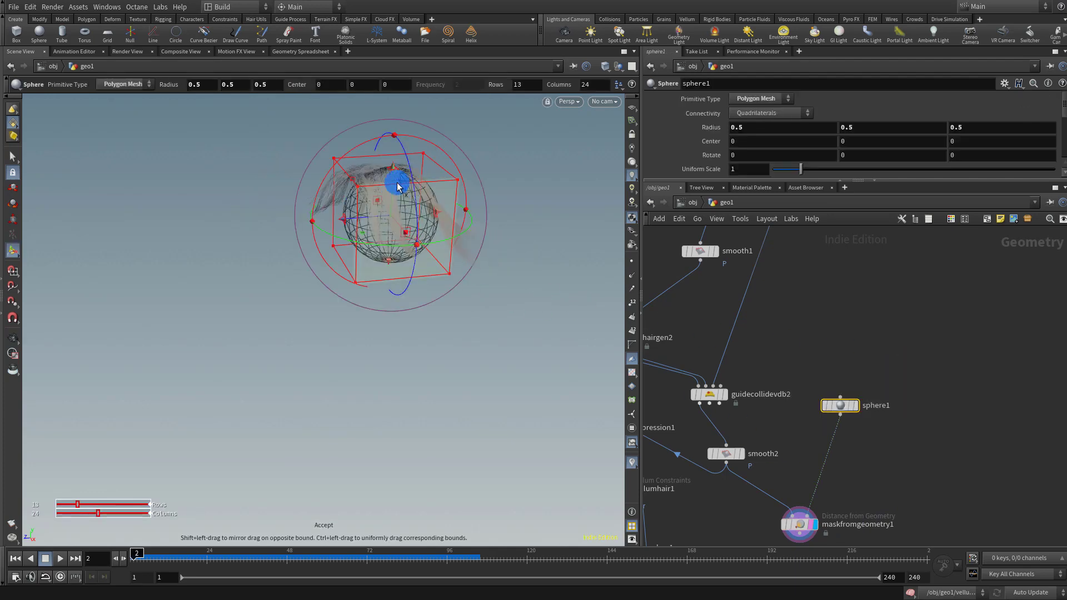
{"action": "left_click_drag", "start_coordinate": [802, 170], "coordinate": [829, 172]}
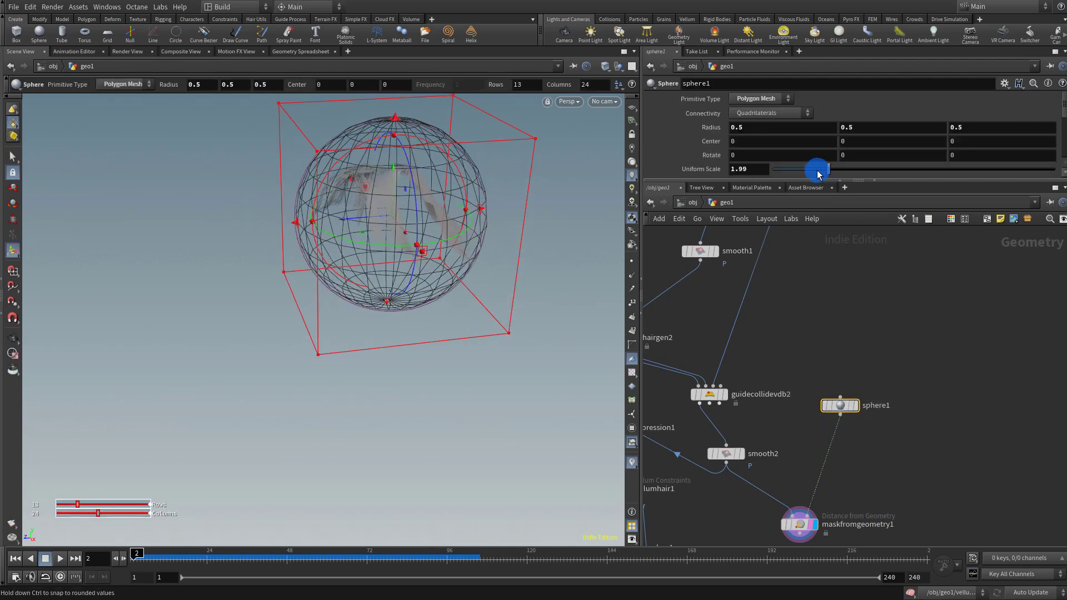
{"action": "left_click_drag", "start_coordinate": [379, 169], "coordinate": [408, 184], "text": "alt"}
{"action": "left_click_drag", "start_coordinate": [423, 188], "coordinate": [503, 192], "text": "alt"}
{"action": "left_click_drag", "start_coordinate": [829, 169], "coordinate": [836, 169]}
Move sphere1's center to about 0.112 in Y and -0.06 in Z.
{"action": "key", "text": "Escape"}
{"action": "left_click_drag", "start_coordinate": [533, 238], "coordinate": [467, 215]}
{"action": "key", "text": "Return"}
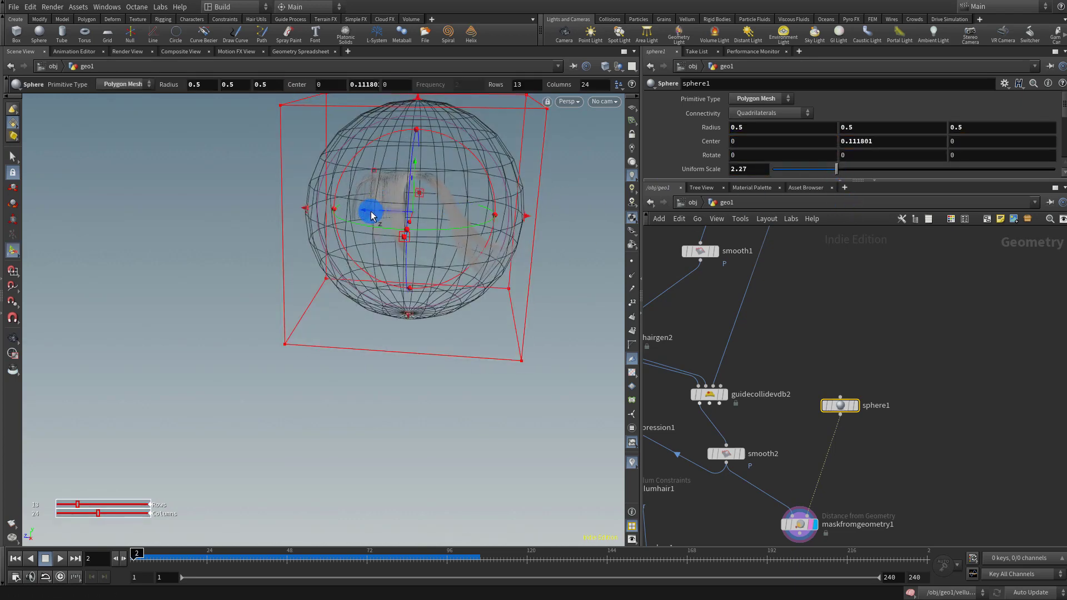
{"action": "left_click_drag", "start_coordinate": [369, 211], "coordinate": [374, 211]}
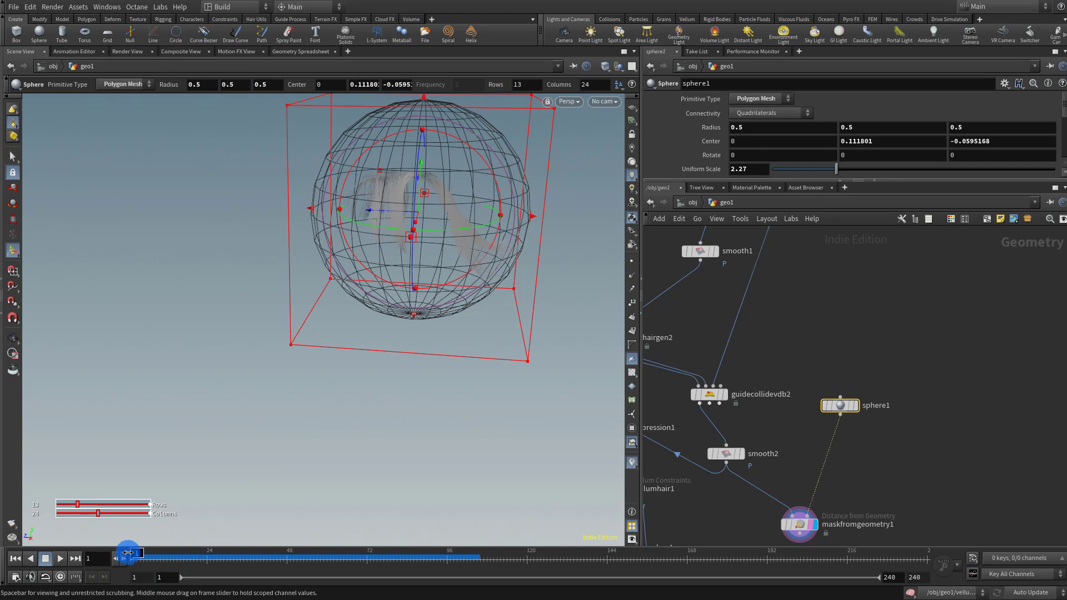
Display vellumsolver1 and advance the simulation from frame 1 to frame 17 to examine it.
{"action": "left_click_drag", "start_coordinate": [159, 552], "coordinate": [133, 552]}
{"action": "middle_click_drag", "start_coordinate": [802, 464], "coordinate": [845, 350]}
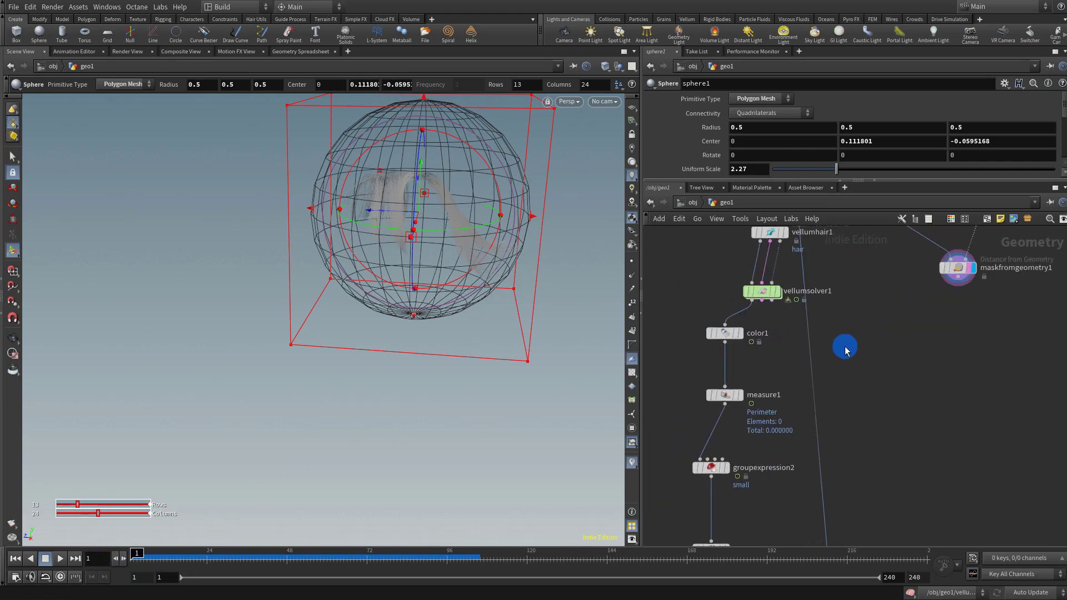
{"action": "left_click", "coordinate": [786, 298]}
{"action": "left_click", "coordinate": [751, 291]}
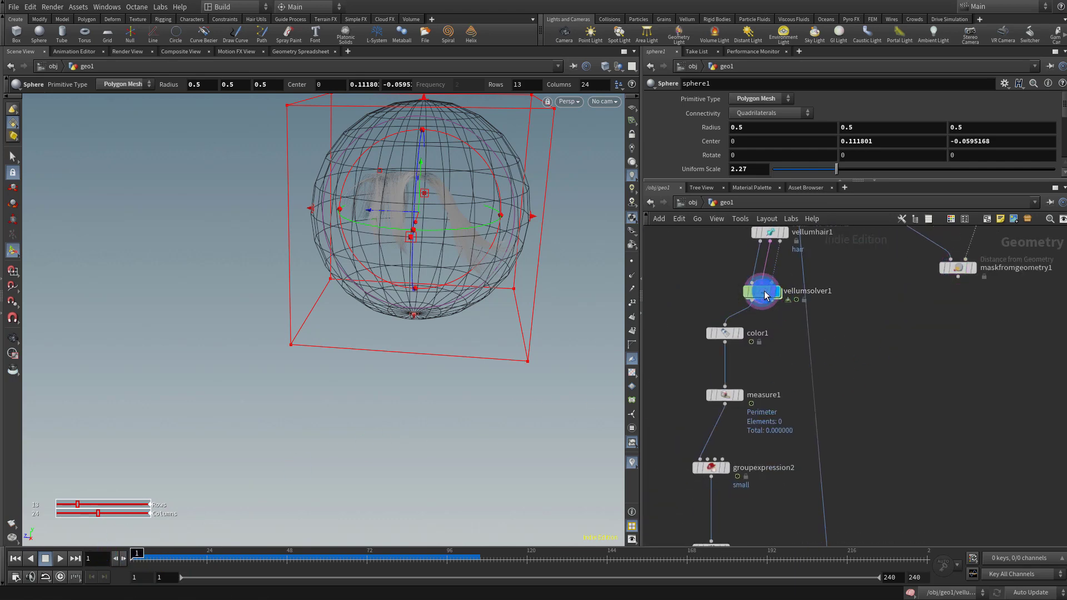
{"action": "left_click_drag", "start_coordinate": [137, 553], "coordinate": [187, 562]}
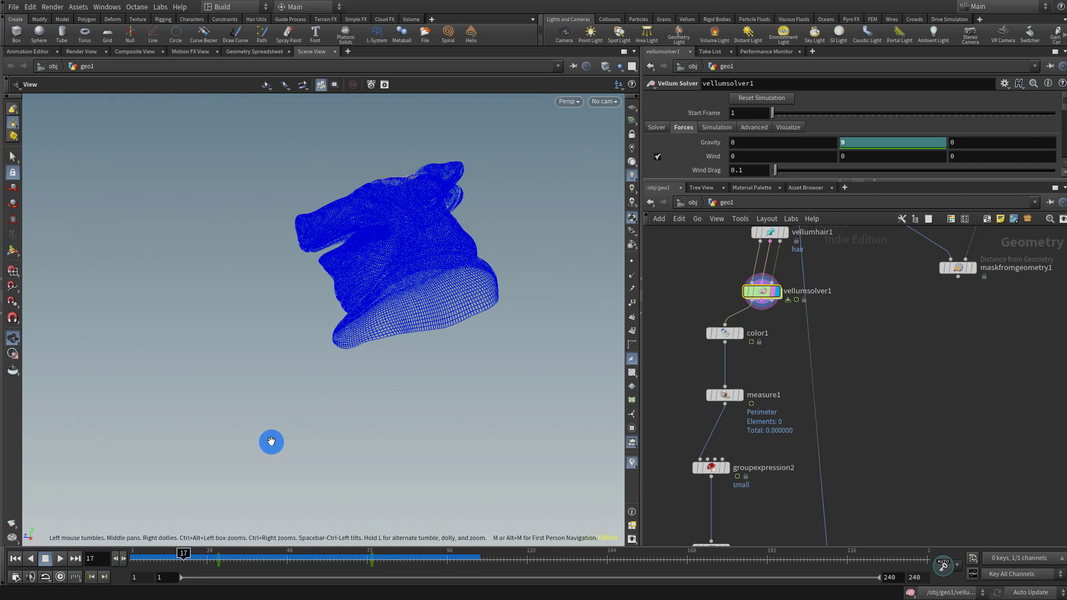
Display maskfromgeometry1 at frame 17 and select sphere1 to compare the sphere with the hair.
{"action": "middle_click_drag", "start_coordinate": [865, 357], "coordinate": [769, 486]}
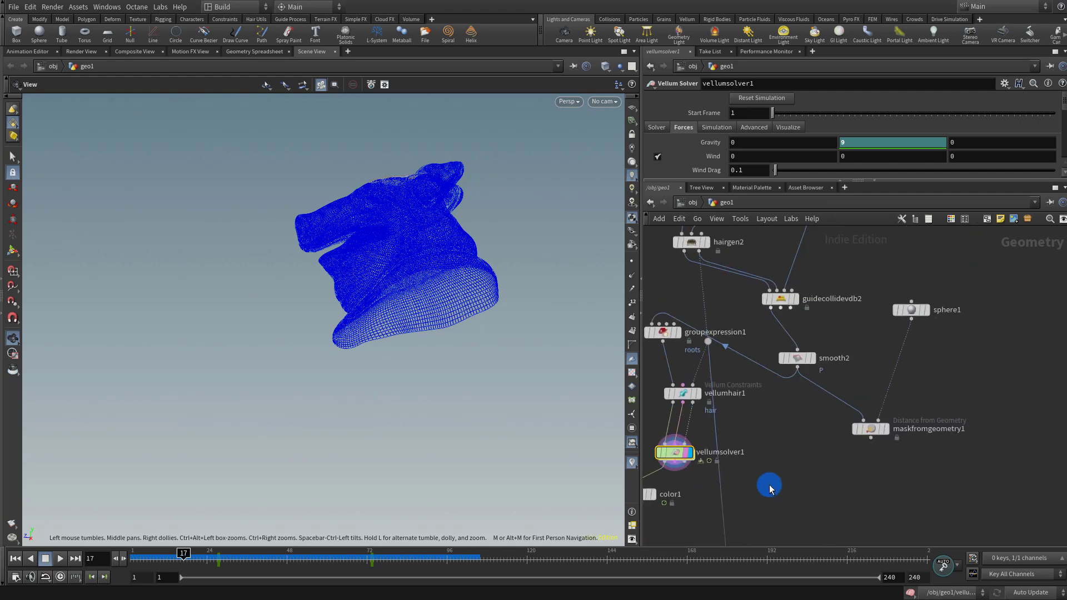
{"action": "middle_click_drag", "start_coordinate": [782, 414], "coordinate": [790, 450]}
{"action": "left_click", "coordinate": [841, 509]}
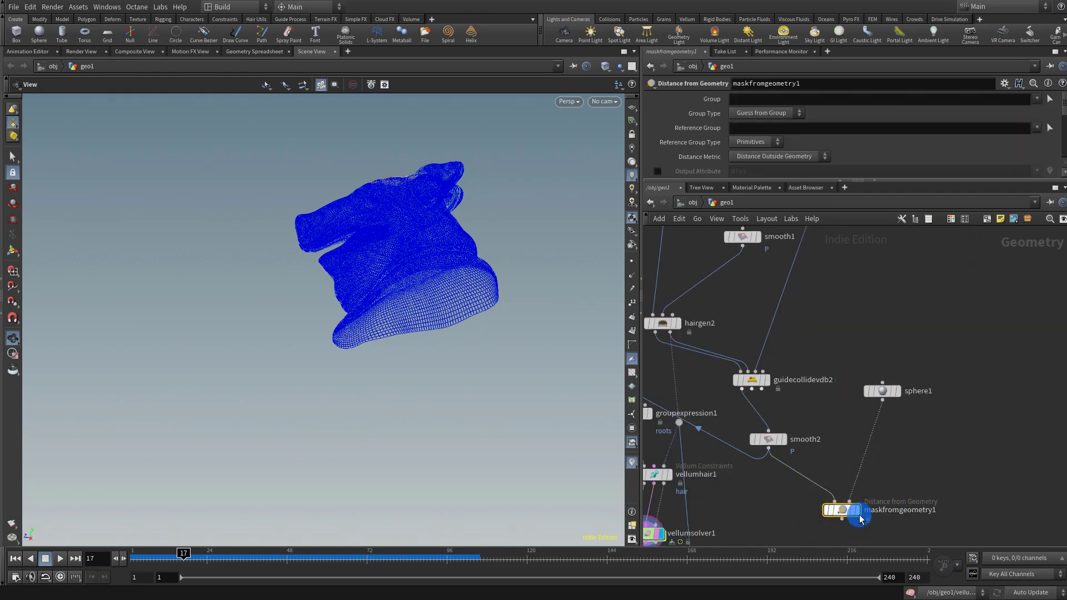
{"action": "left_click", "coordinate": [854, 509]}
{"action": "key", "text": "Return"}
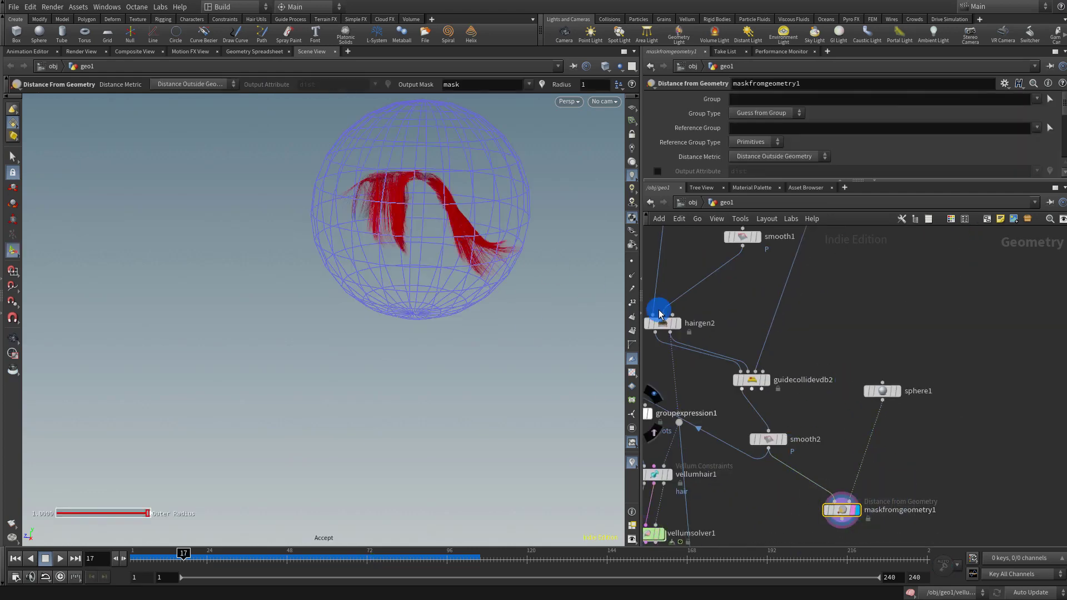
{"action": "left_click", "coordinate": [882, 391]}
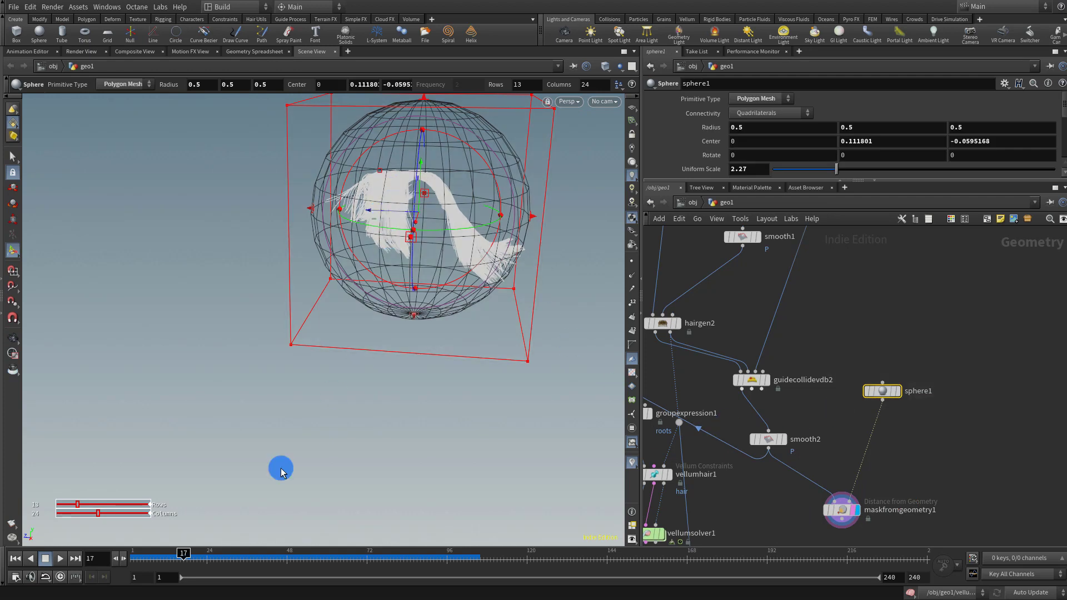
Keyframe sphere1's center at frame 17, and at frame 41 move it off the hair to about 2.15 in Z.
{"action": "left_click", "coordinate": [715, 141], "text": "alt"}
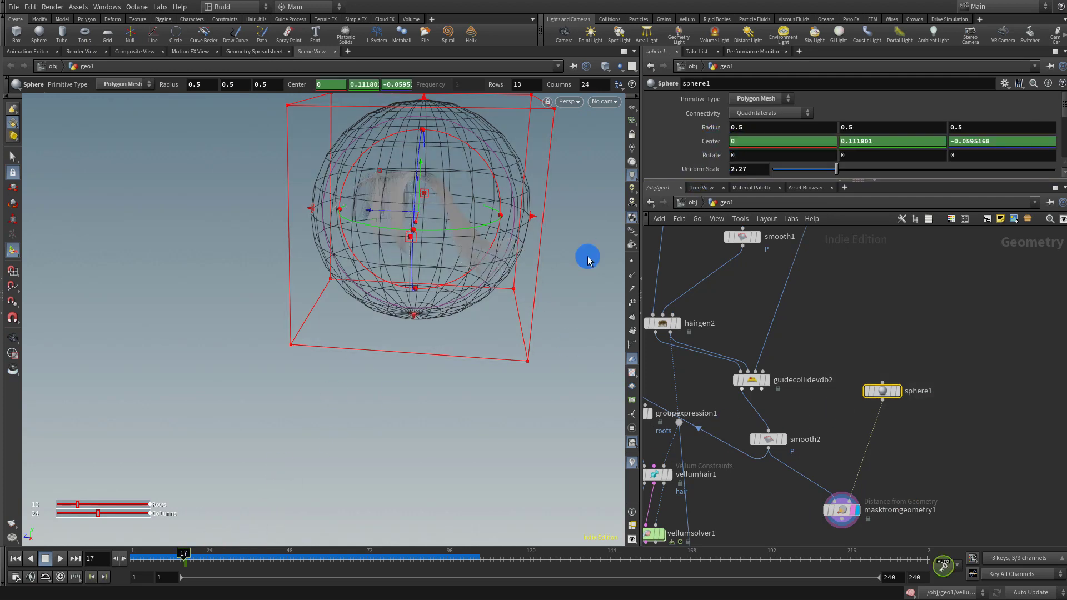
{"action": "left_click_drag", "start_coordinate": [173, 559], "coordinate": [271, 561]}
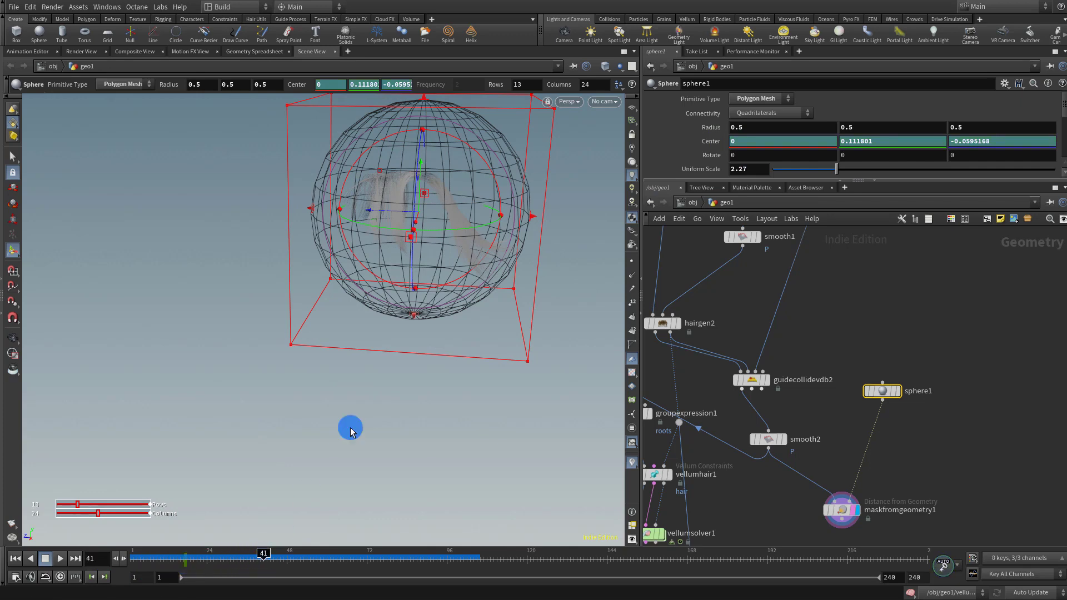
{"action": "left_click_drag", "start_coordinate": [400, 206], "coordinate": [199, 198]}
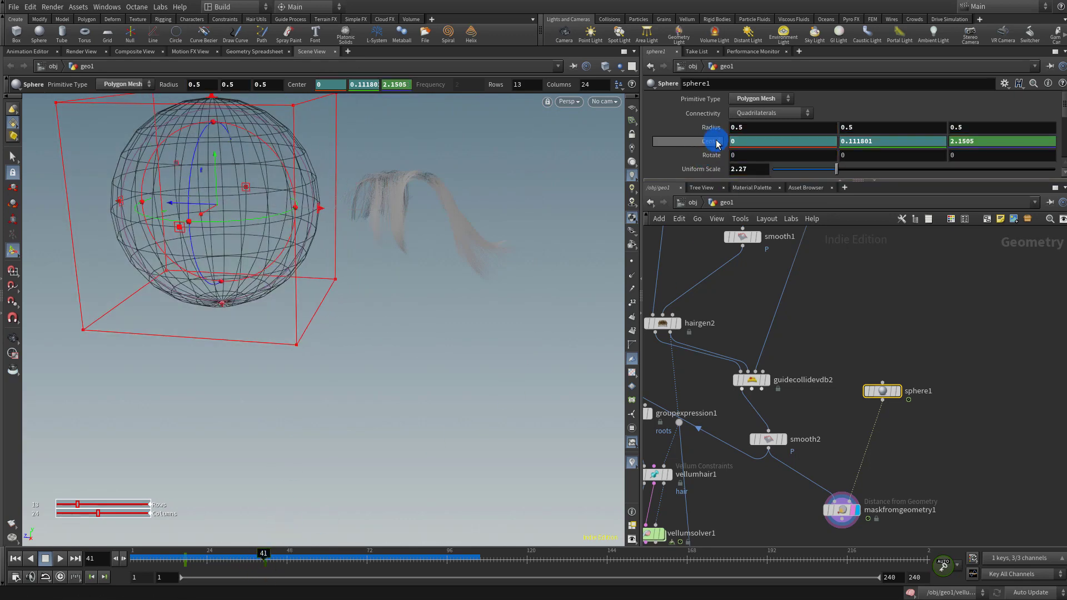
Keyframe sphere1's center at frame 65 with the sphere off the hair, and at frame 96 move it back to about -0.08 in Z.
{"action": "left_click_drag", "start_coordinate": [260, 558], "coordinate": [338, 557]}
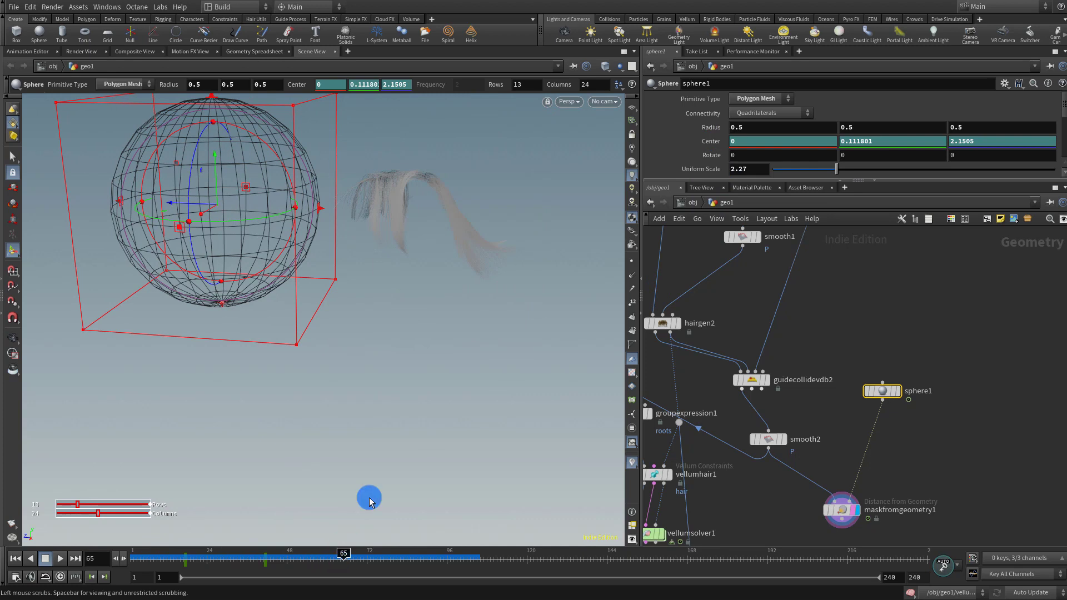
{"action": "left_click_drag", "start_coordinate": [190, 200], "coordinate": [257, 261]}
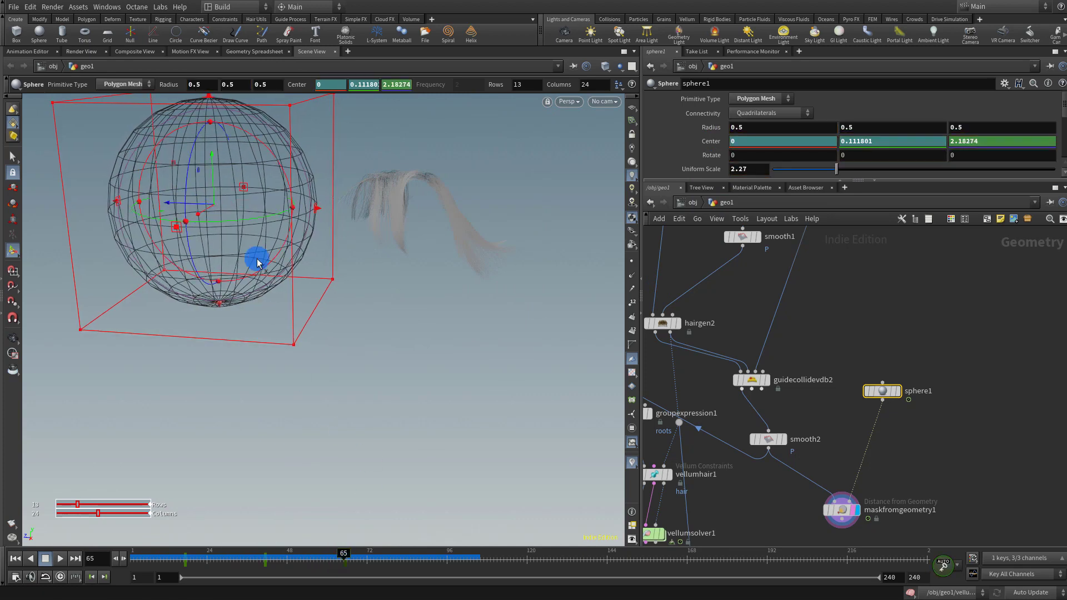
{"action": "left_click_drag", "start_coordinate": [352, 555], "coordinate": [447, 571]}
{"action": "left_click_drag", "start_coordinate": [176, 226], "coordinate": [255, 205]}
{"action": "key", "text": "ctrl+z"}
{"action": "left_click_drag", "start_coordinate": [190, 208], "coordinate": [381, 277]}
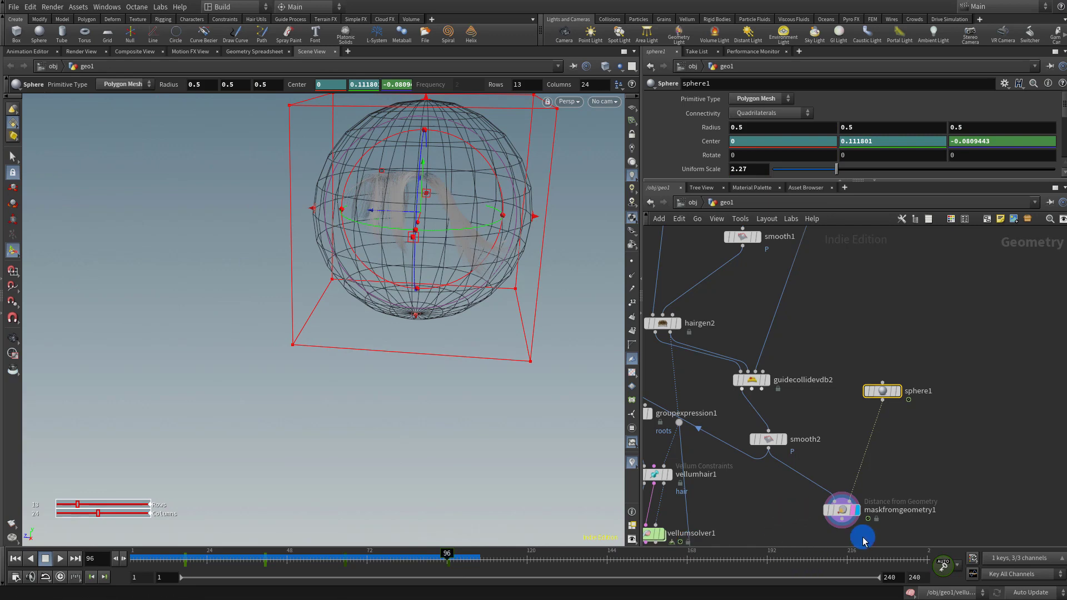
Set maskfromgeometry1's radius to 0.36 and inspect the mask around frame 41.
{"action": "left_click", "coordinate": [844, 510]}
{"action": "left_click_drag", "start_coordinate": [428, 553], "coordinate": [270, 534]}
{"action": "left_click_drag", "start_coordinate": [786, 179], "coordinate": [781, 255]}
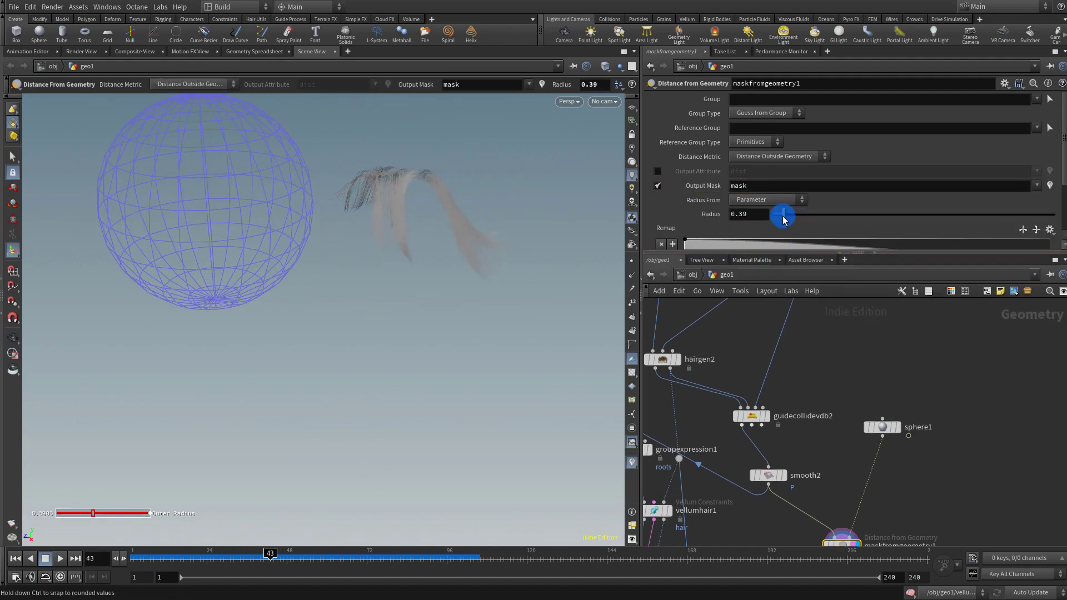
{"action": "left_click_drag", "start_coordinate": [219, 554], "coordinate": [264, 552]}
{"action": "left_click_drag", "start_coordinate": [389, 417], "coordinate": [350, 438], "text": "alt"}
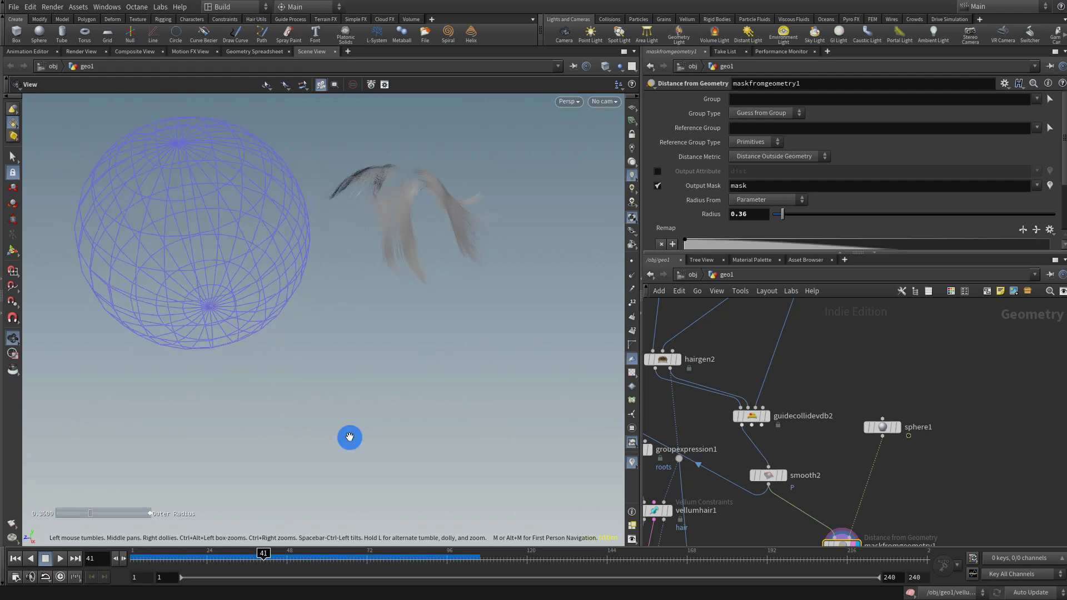
Advance the sphere1 animation from frame 41 to frame 97 and examine maskfromgeometry1's mask on the hair.
{"action": "left_click", "coordinate": [882, 427]}
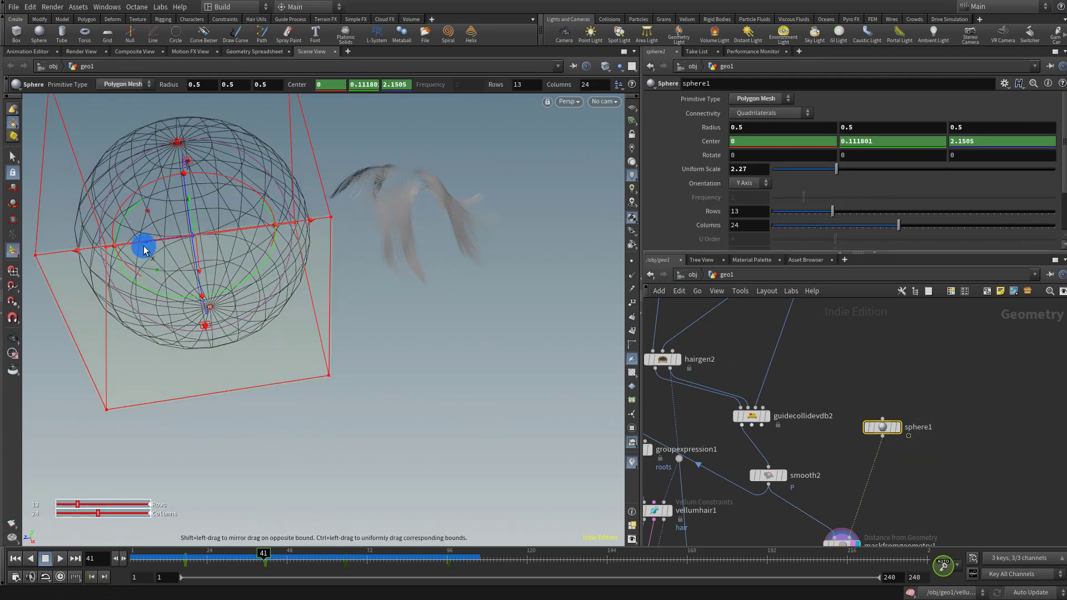
{"action": "left_click_drag", "start_coordinate": [142, 245], "coordinate": [126, 300]}
{"action": "left_click_drag", "start_coordinate": [315, 572], "coordinate": [450, 556]}
{"action": "left_click", "coordinate": [845, 542]}
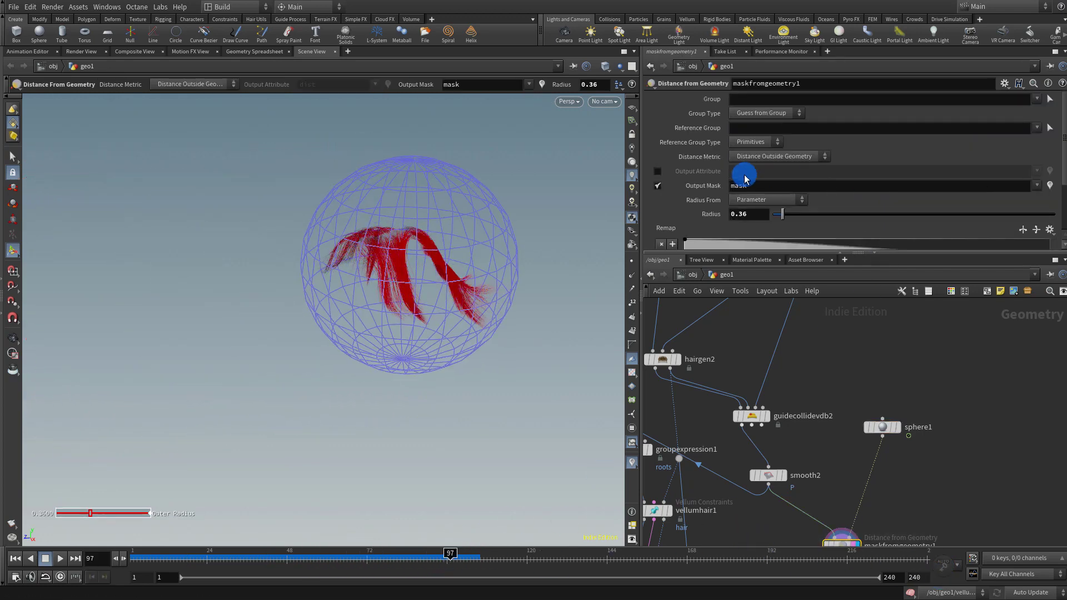
Add a Null connected to maskfromgeometry1 and name it OUTmask.
{"action": "middle_click_drag", "start_coordinate": [928, 540], "coordinate": [961, 386]}
{"action": "key", "text": "Tab"}
{"action": "type", "text": "nu"}
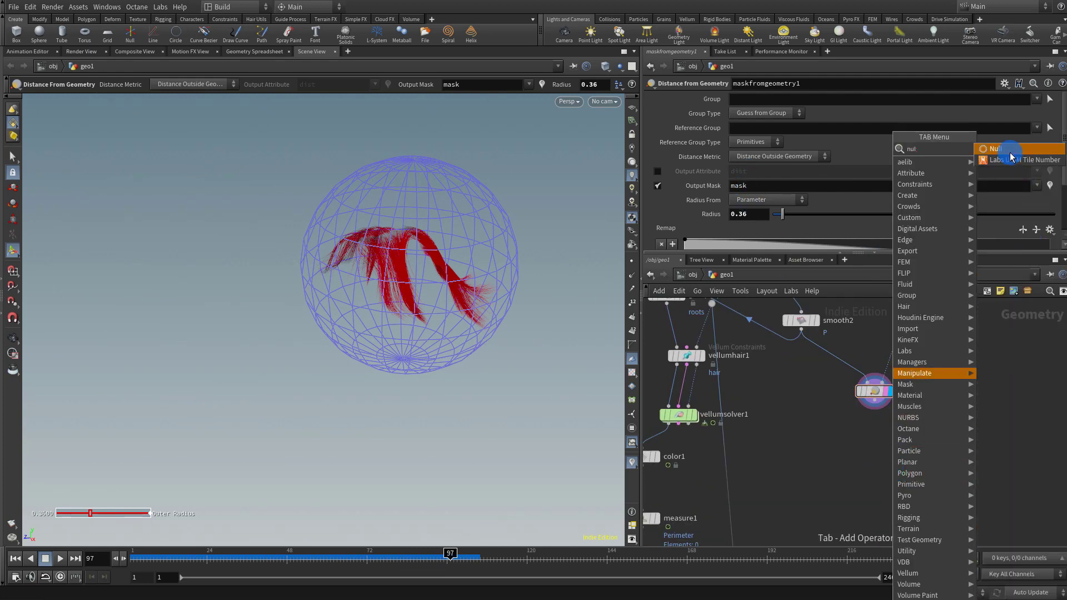
{"action": "key", "text": "Return"}
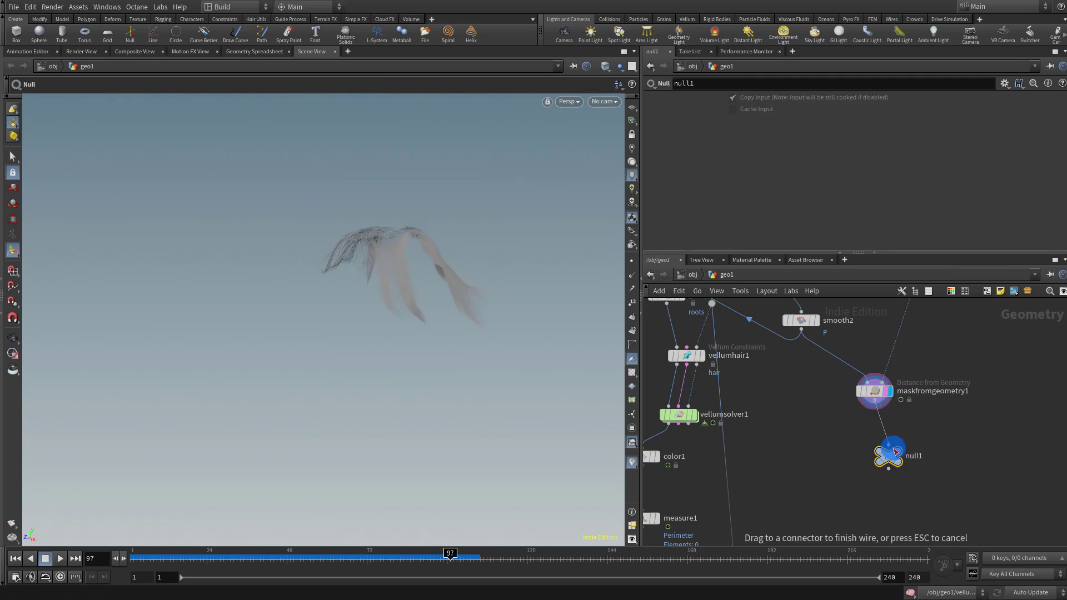
{"action": "left_click", "coordinate": [888, 453]}
{"action": "type", "text": "OUTmask"}
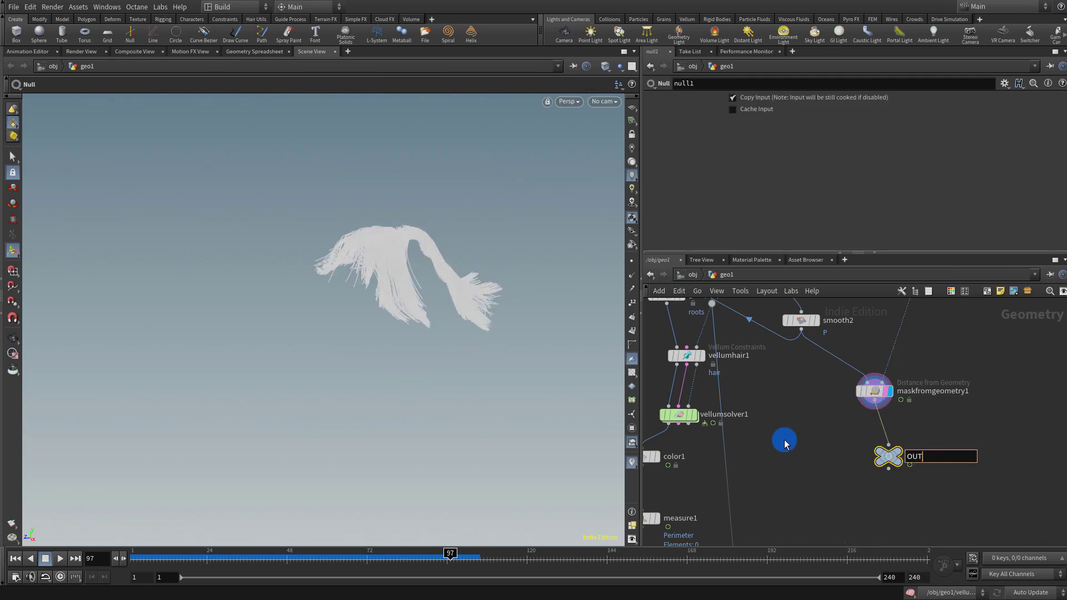
{"action": "key", "text": "Return"}
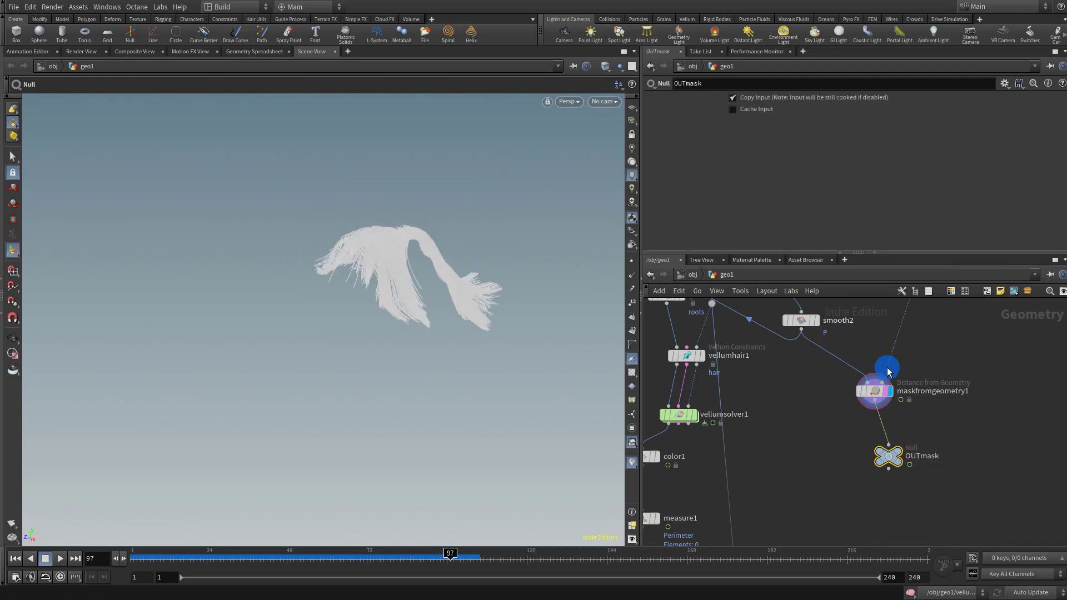
Check the mask at frame 80, shift vellumsolver1's two gravity keyframes to about frames 53 and 99, and return to frame 1.
{"action": "left_click", "coordinate": [825, 451]}
{"action": "left_click_drag", "start_coordinate": [300, 565], "coordinate": [393, 568]}
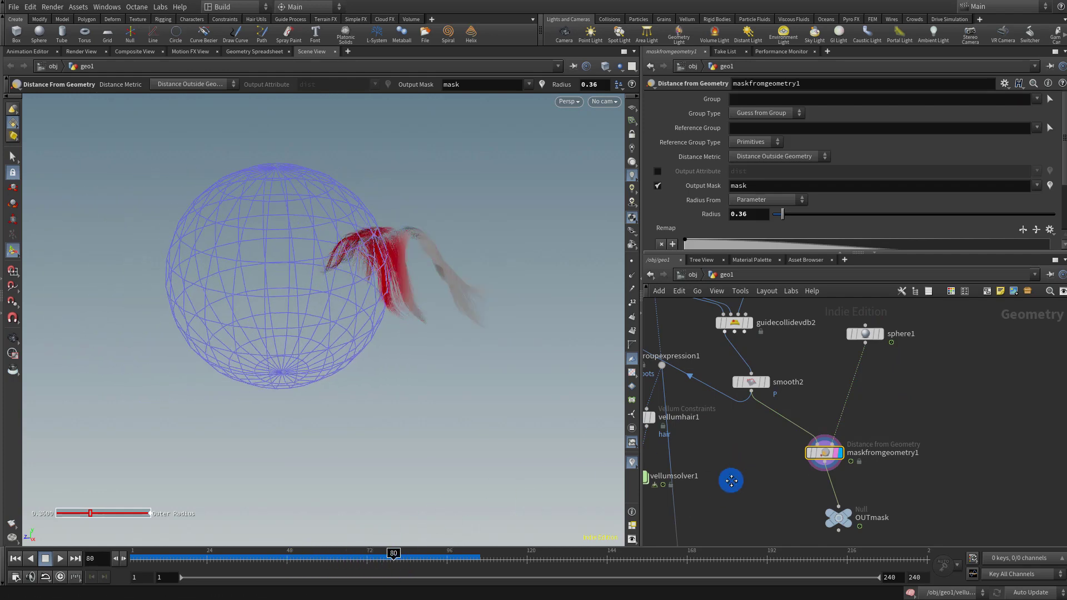
{"action": "middle_click_drag", "start_coordinate": [687, 502], "coordinate": [793, 412]}
{"action": "left_click", "coordinate": [745, 387]}
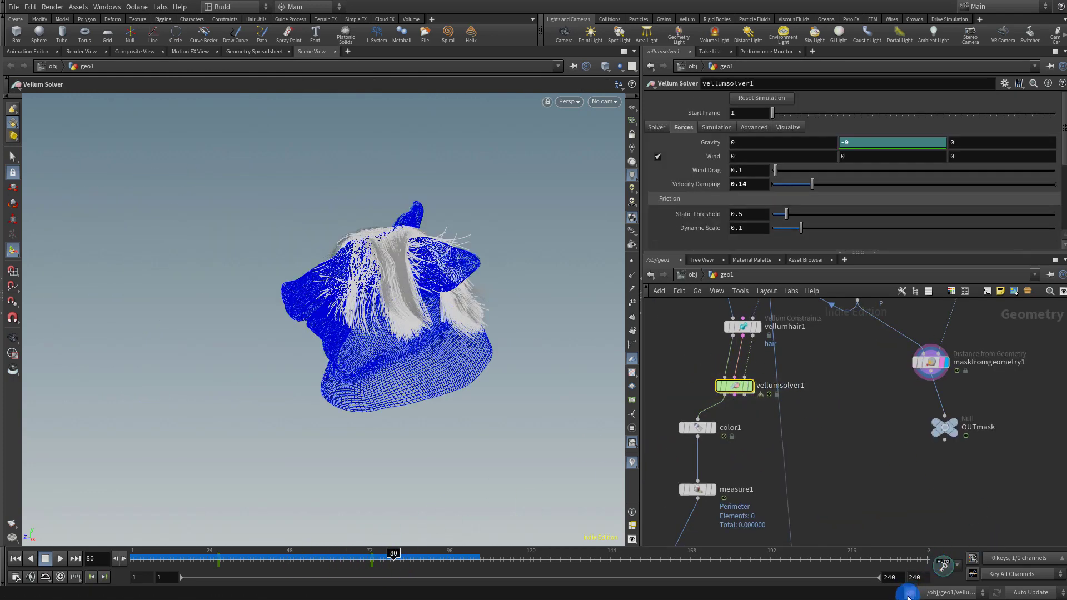
{"action": "left_click_drag", "start_coordinate": [193, 566], "coordinate": [410, 566], "text": "shift"}
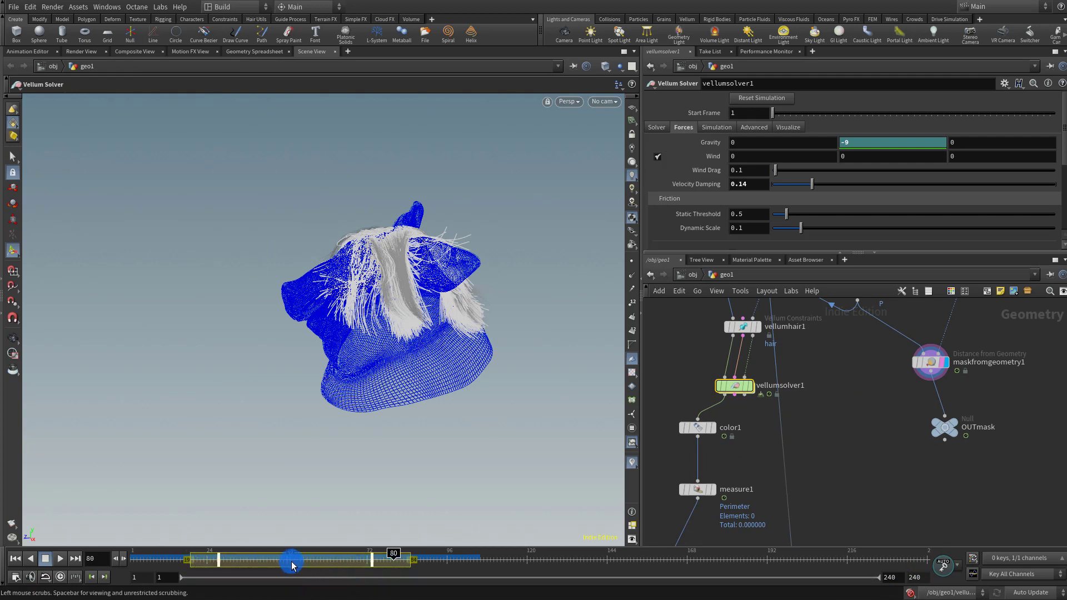
{"action": "left_click_drag", "start_coordinate": [291, 566], "coordinate": [340, 561]}
{"action": "key", "text": "shift"}
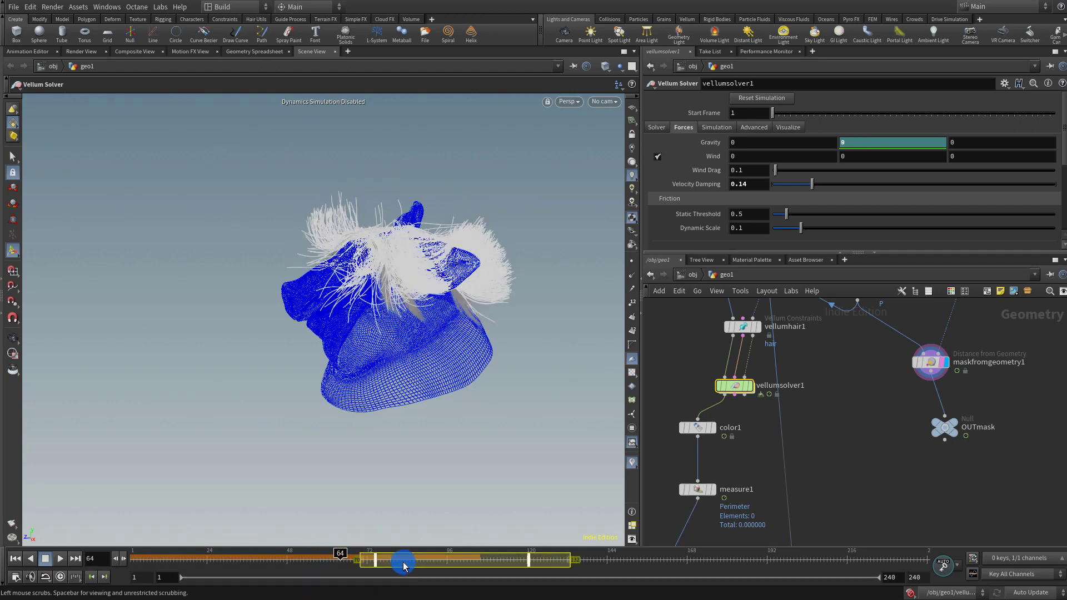
{"action": "middle_click_drag", "start_coordinate": [405, 565], "coordinate": [336, 562], "text": "shift"}
{"action": "left_click_drag", "start_coordinate": [135, 560], "coordinate": [269, 565]}
{"action": "key", "text": "ctrl+Up"}
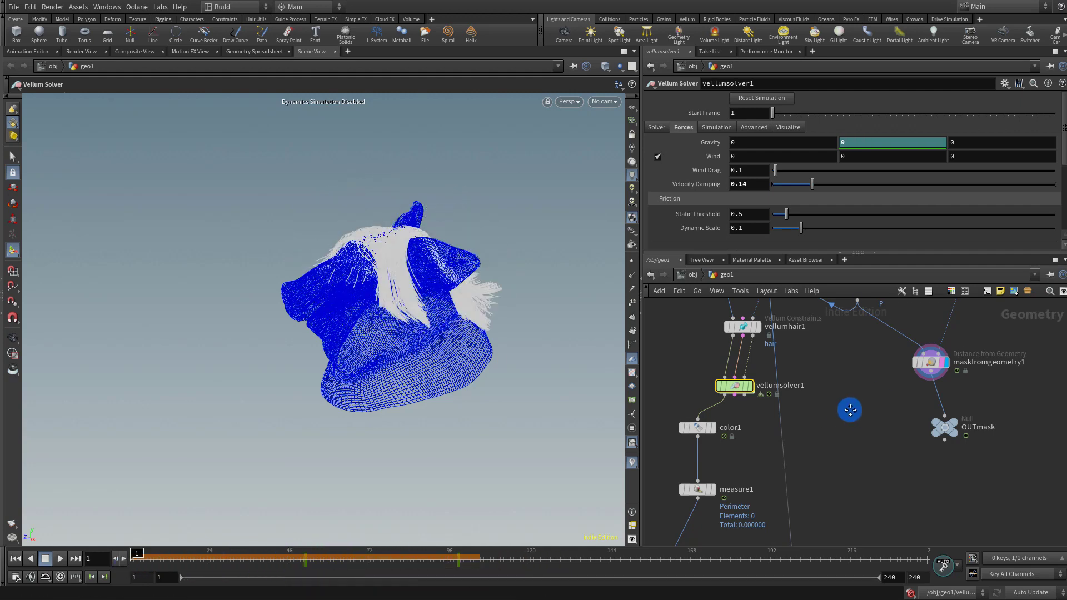
Display vellumsolver1 and open its internal forces network.
{"action": "middle_click_drag", "start_coordinate": [770, 401], "coordinate": [824, 399]}
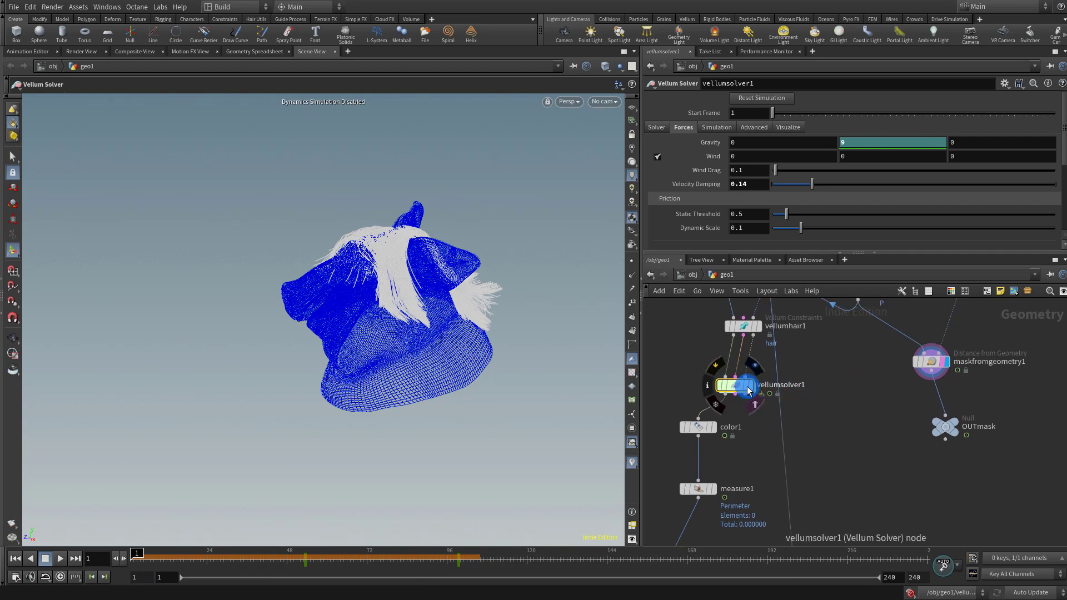
{"action": "left_click", "coordinate": [750, 388]}
{"action": "left_click", "coordinate": [743, 388]}
{"action": "double_click", "coordinate": [738, 389]}
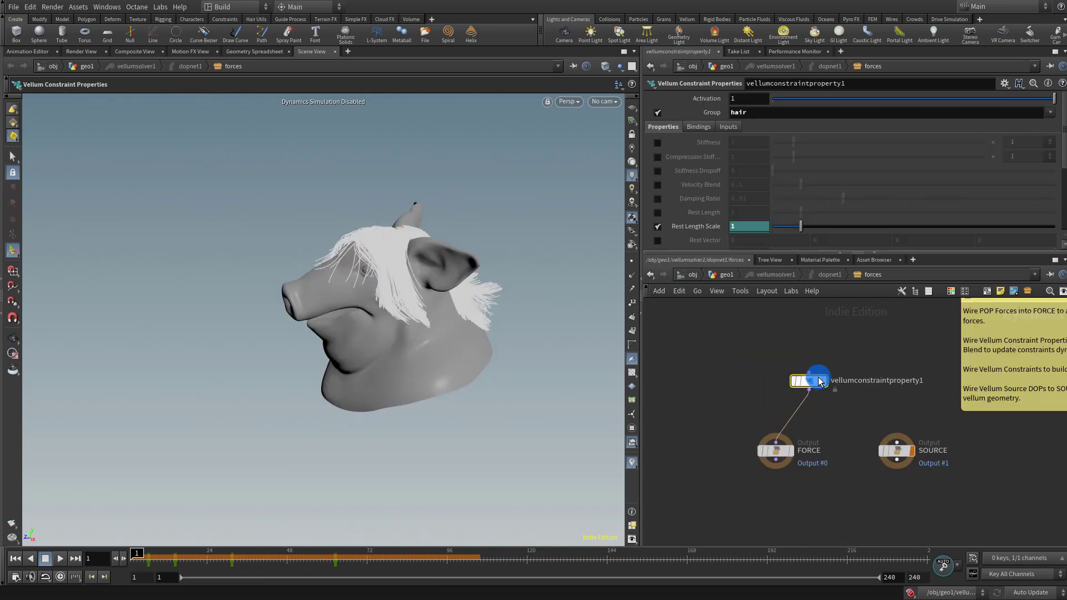
Set vellumconstraintproperty1 aside and wire a new Vellum Constraint Properties node into FORCE in its place.
{"action": "left_click_drag", "start_coordinate": [817, 379], "coordinate": [715, 364]}
{"action": "key", "text": "Tab"}
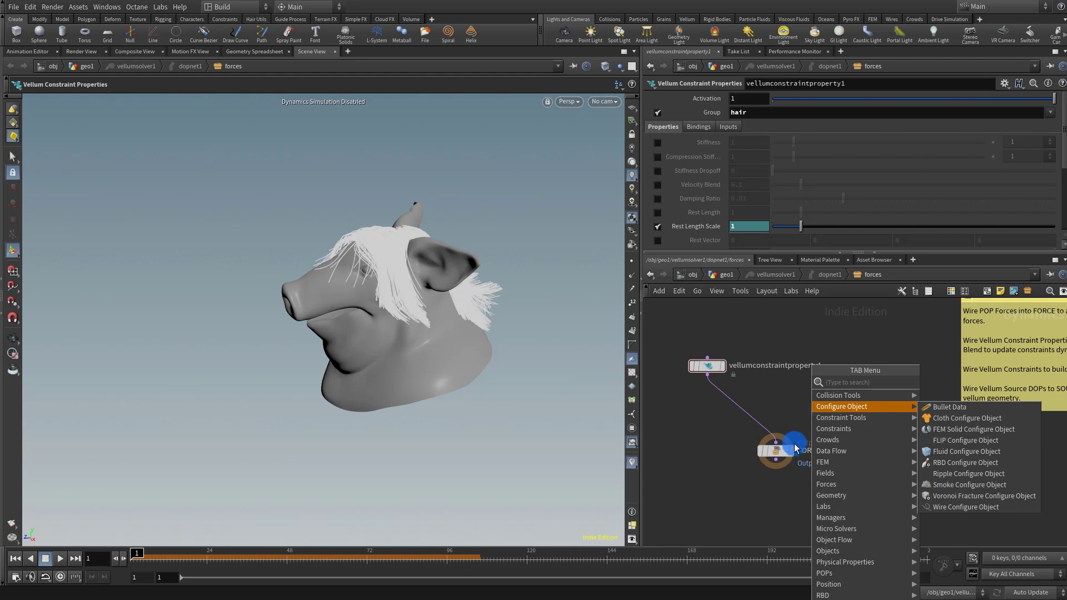
{"action": "type", "text": "vellu"}
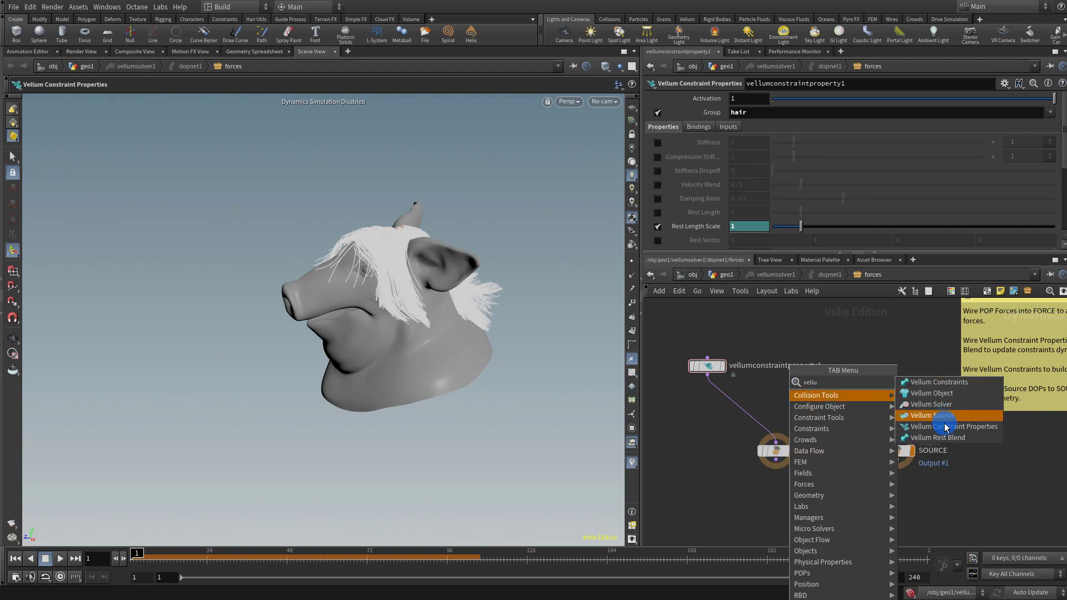
{"action": "left_click", "coordinate": [946, 427]}
{"action": "left_click", "coordinate": [846, 383]}
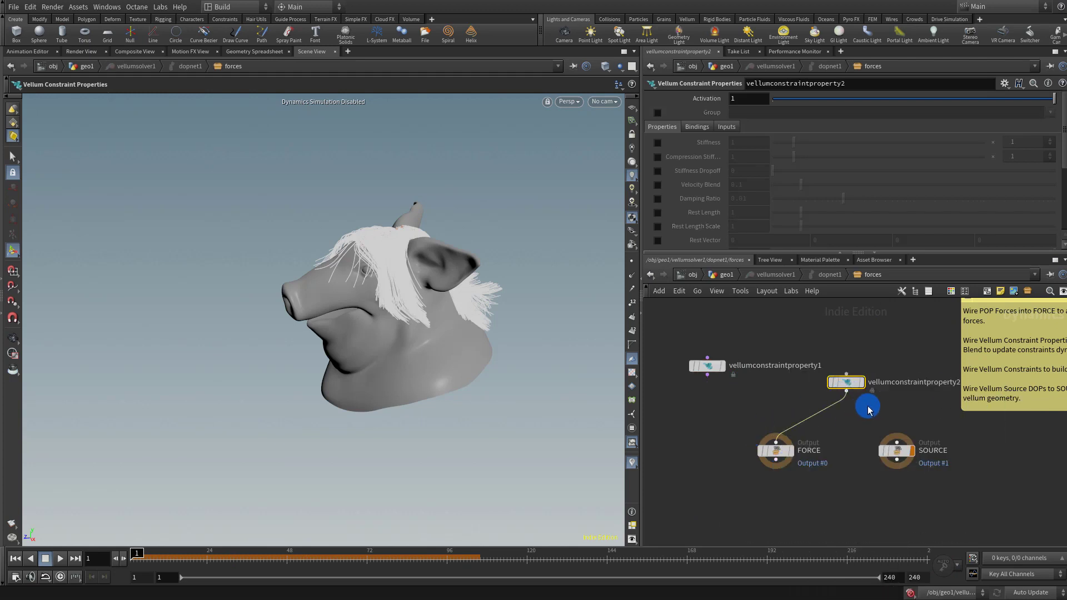
{"action": "left_click_drag", "start_coordinate": [846, 382], "coordinate": [802, 392]}
Restrict vellumconstraintproperty2 to the hair group and enable its Rest Length Scale.
{"action": "left_click", "coordinate": [658, 112]}
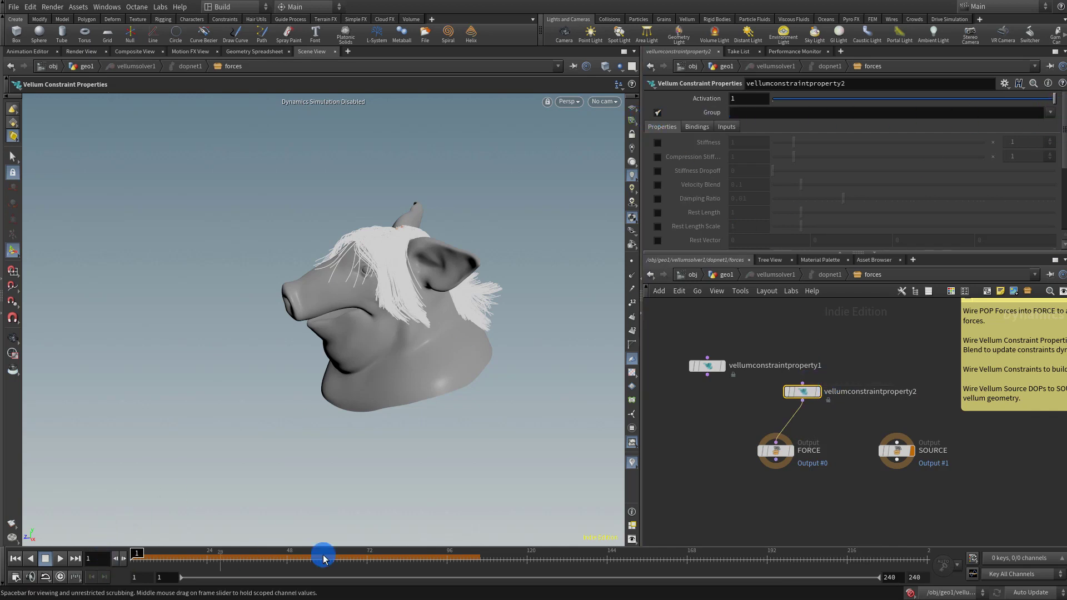
{"action": "left_click", "coordinate": [1052, 114]}
{"action": "left_click", "coordinate": [1058, 138]}
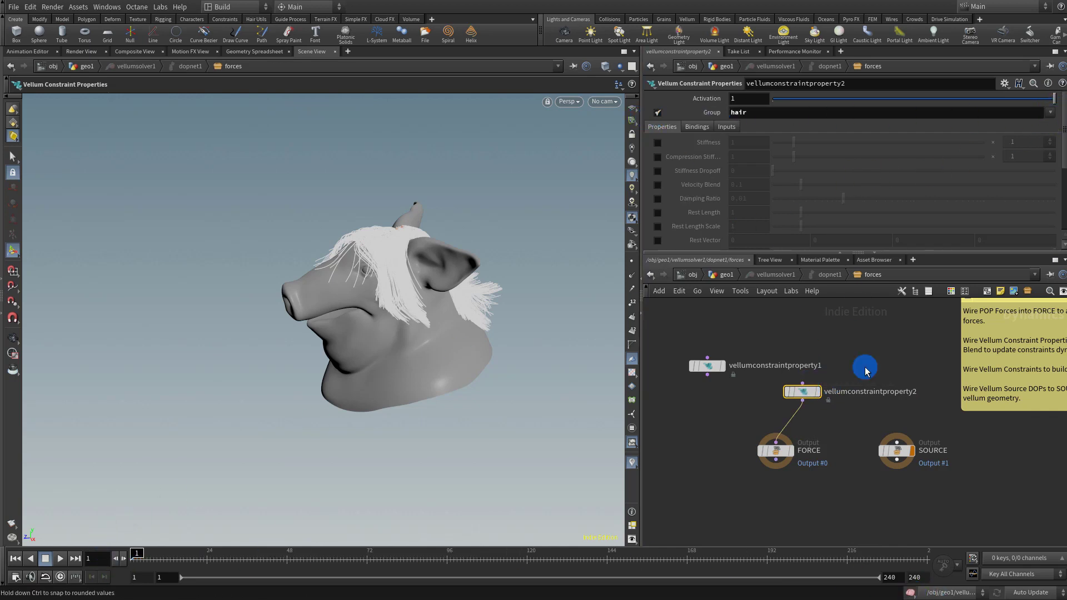
{"action": "left_click", "coordinate": [657, 226]}
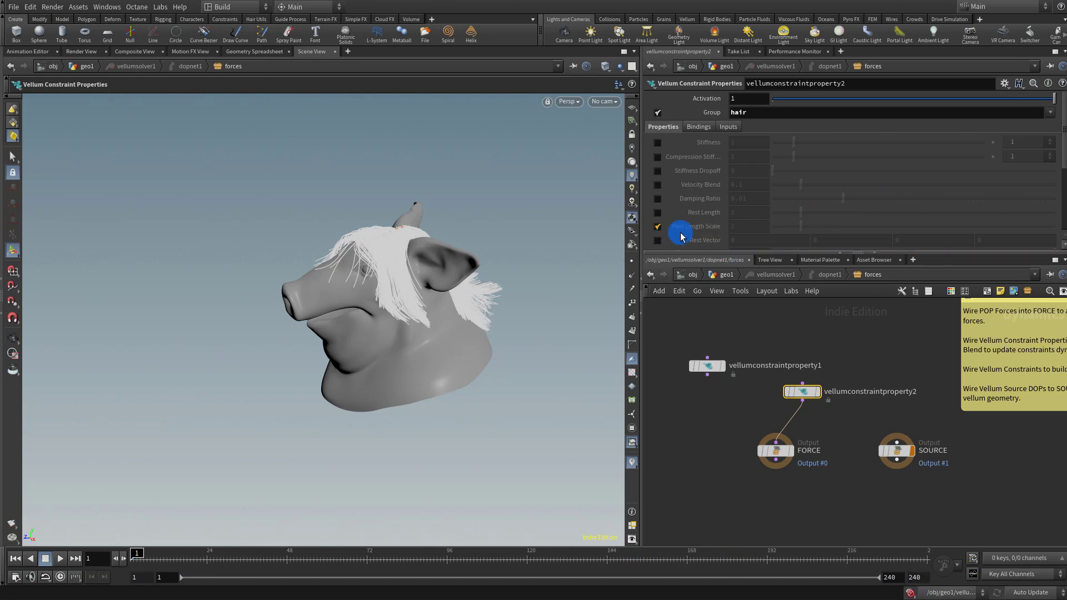
{"action": "left_click_drag", "start_coordinate": [1063, 165], "coordinate": [1062, 240]}
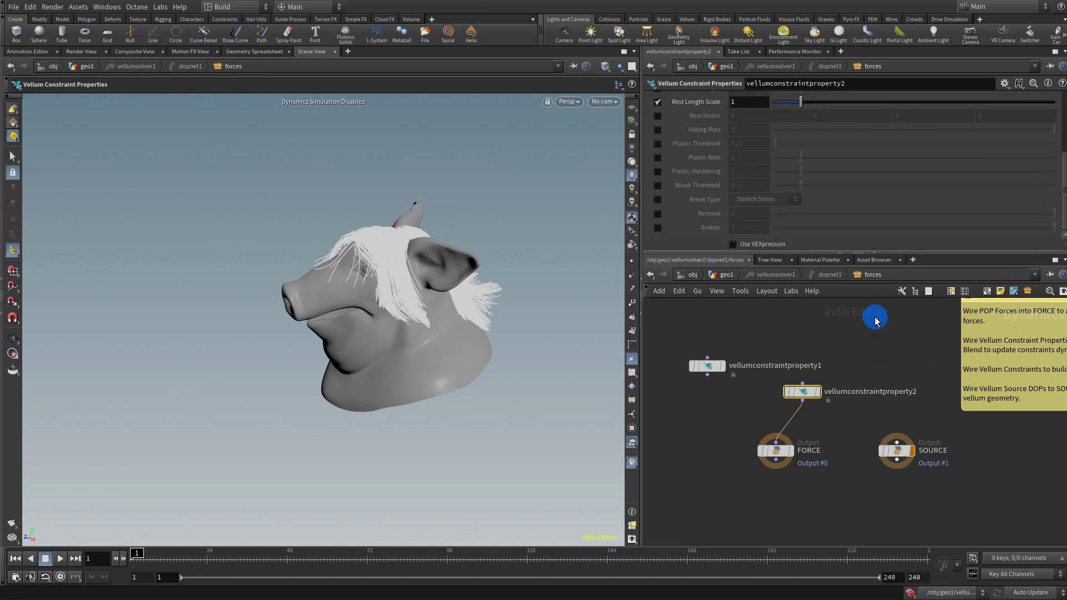
{"action": "left_click_drag", "start_coordinate": [1063, 183], "coordinate": [1063, 100]}
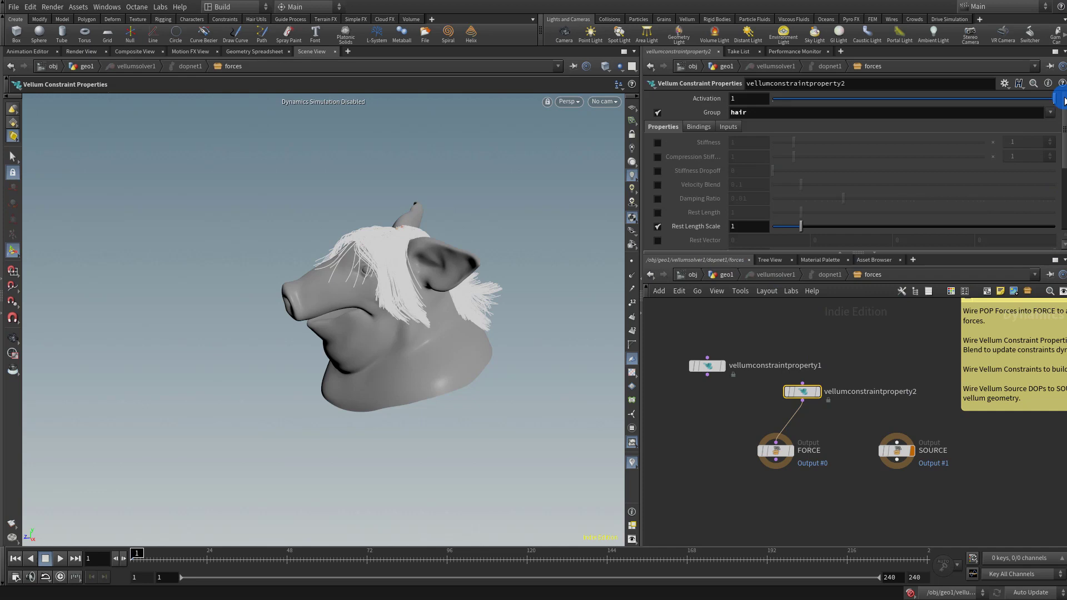
Set Input 3 of vellumconstraintproperty2 to SOP.
{"action": "left_click", "coordinate": [699, 127]}
{"action": "left_click", "coordinate": [727, 127]}
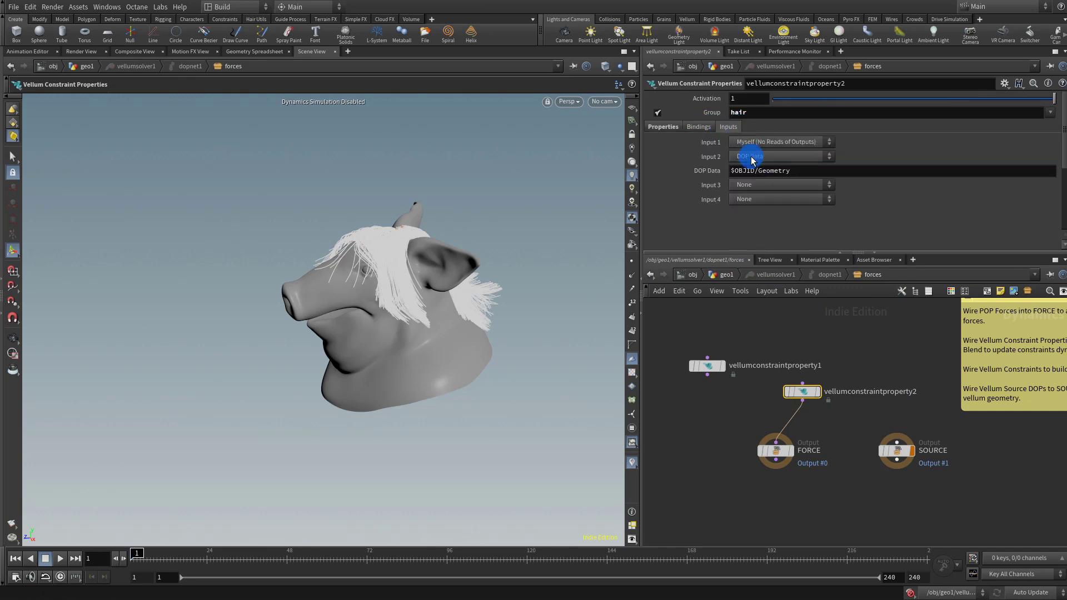
{"action": "left_click", "coordinate": [748, 186]}
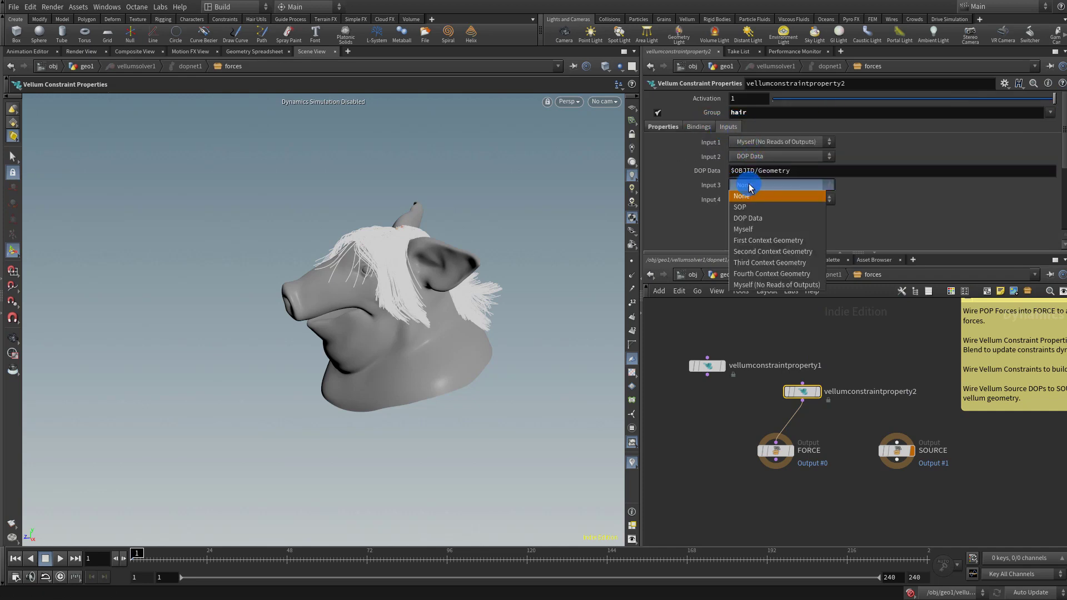
{"action": "left_click", "coordinate": [770, 206]}
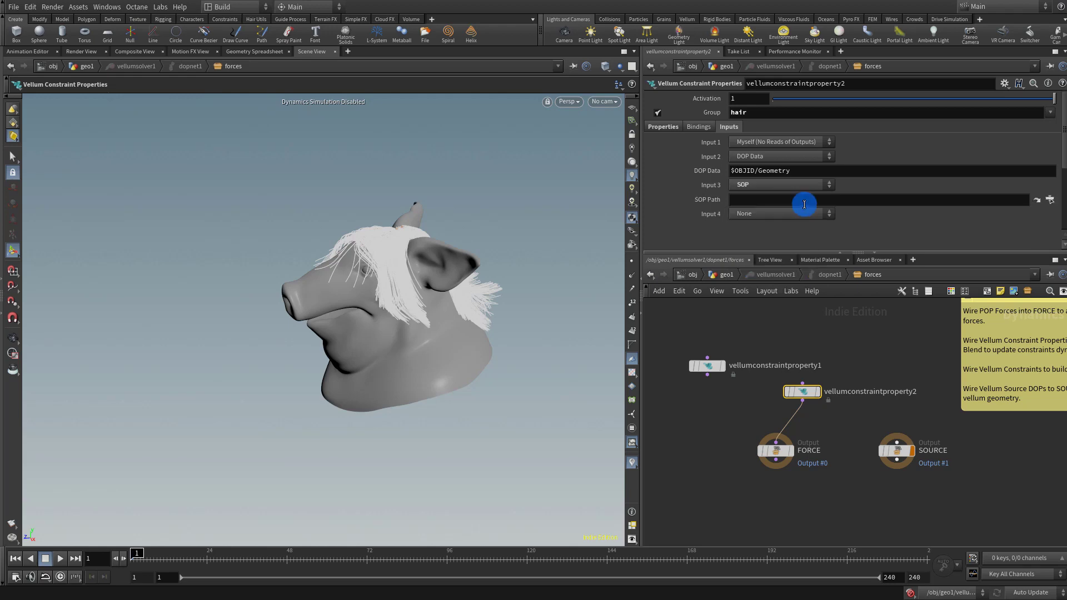
Set the SOP Path of vellumconstraintproperty2 to /obj/geo1/OUTmask and align the node above FORCE.
{"action": "left_click", "coordinate": [725, 275]}
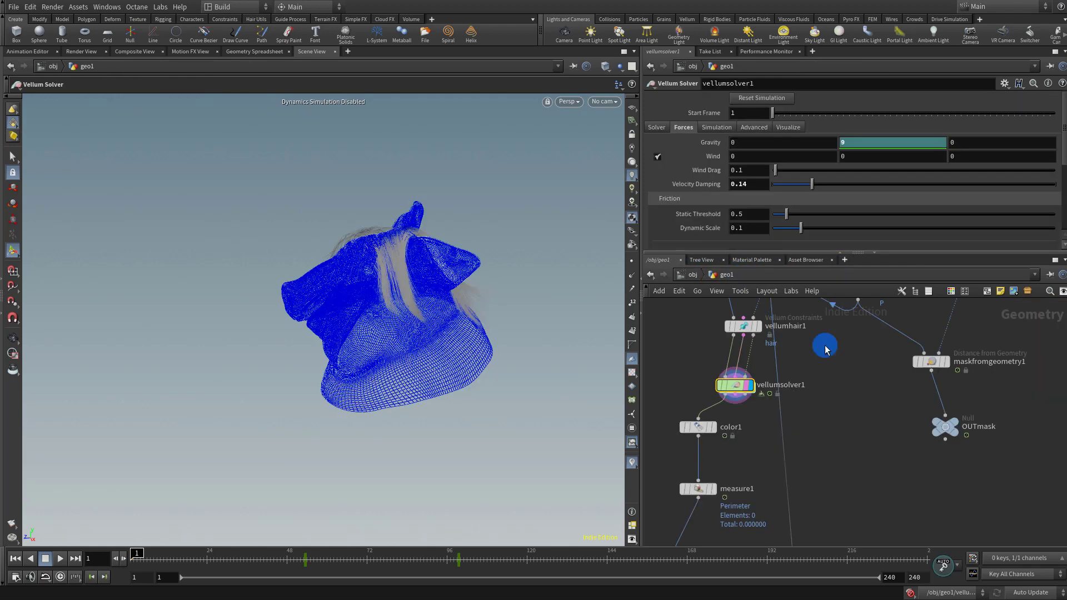
{"action": "double_click", "coordinate": [736, 384]}
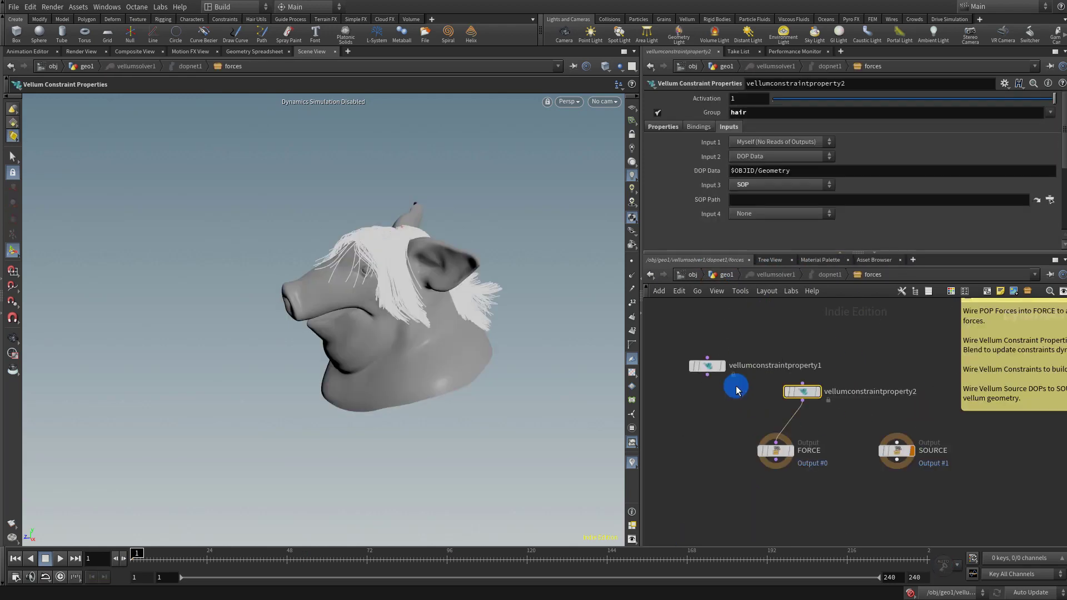
{"action": "left_click", "coordinate": [1044, 202]}
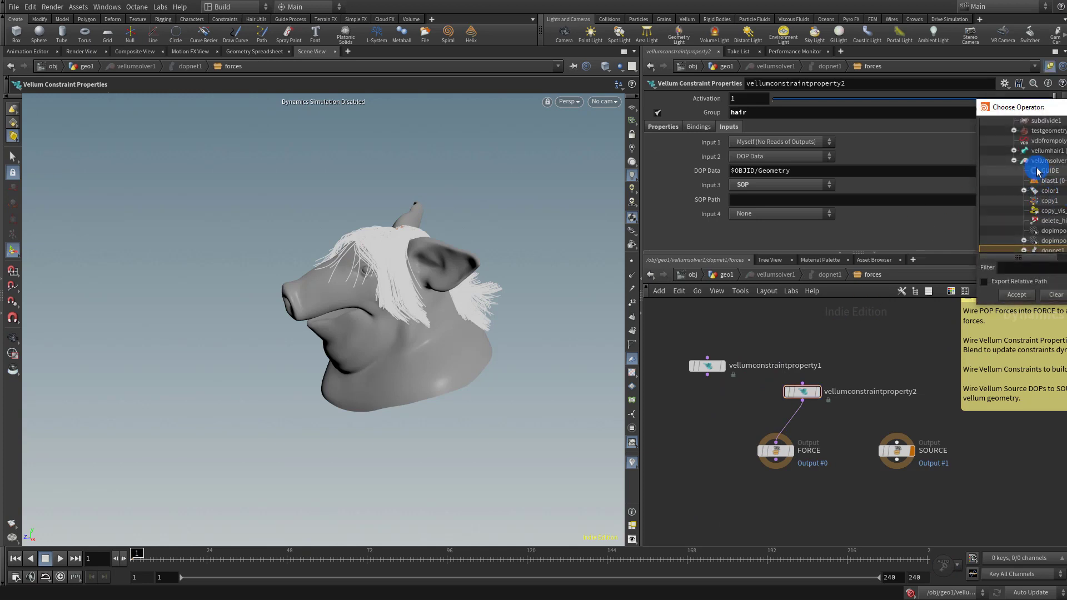
{"action": "scroll", "coordinate": [1045, 189], "scroll_direction": "up", "scroll_amount": 10}
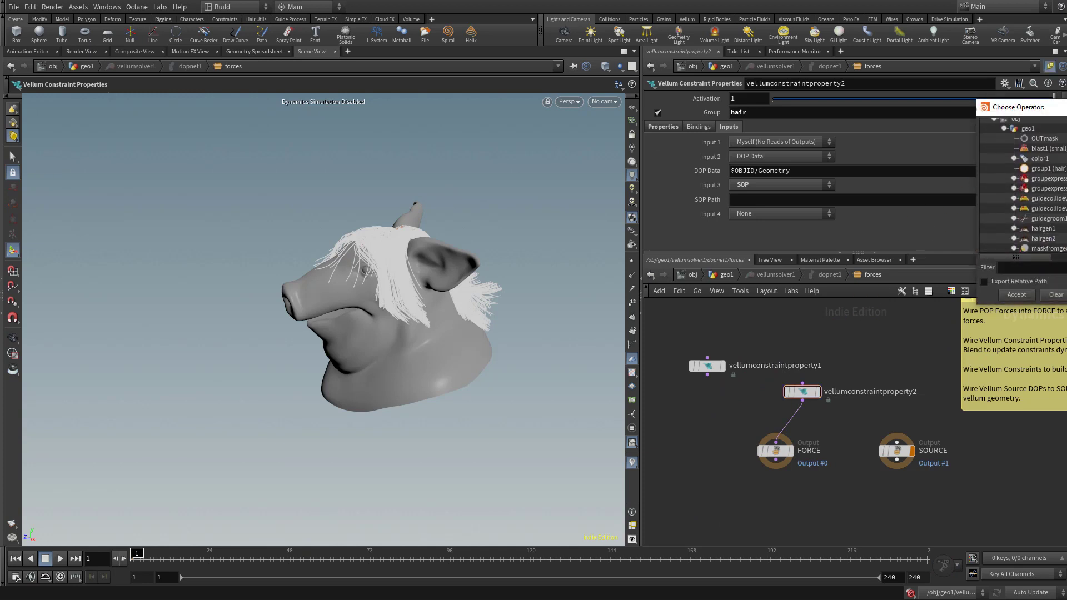
{"action": "left_click", "coordinate": [1045, 153]}
{"action": "double_click", "coordinate": [1048, 155]}
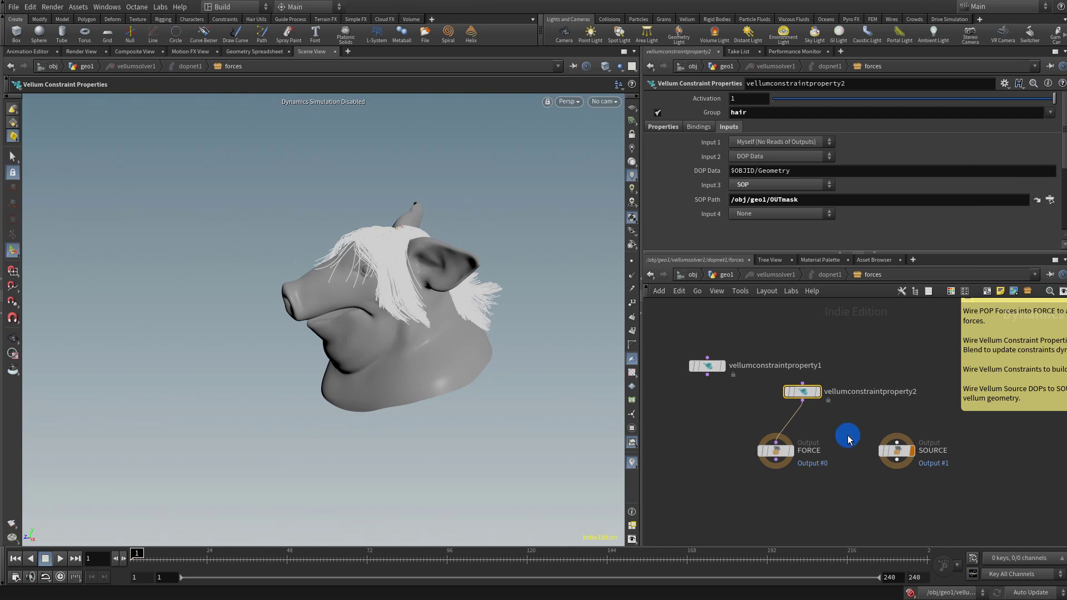
{"action": "middle_click_drag", "start_coordinate": [847, 439], "coordinate": [851, 414]}
{"action": "left_click_drag", "start_coordinate": [809, 367], "coordinate": [781, 374]}
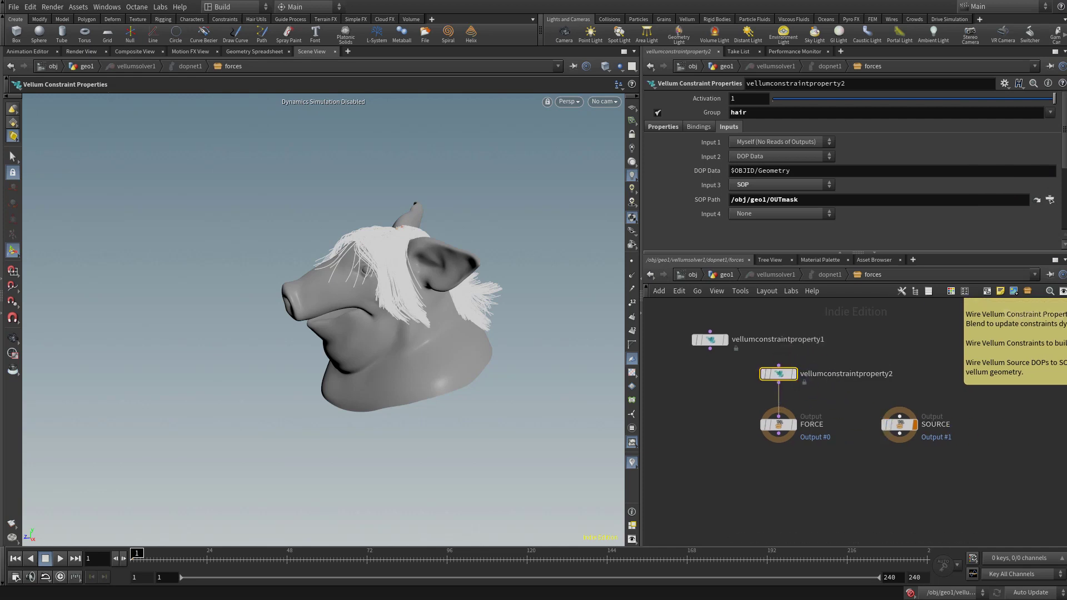
{"action": "left_click", "coordinate": [667, 127]}
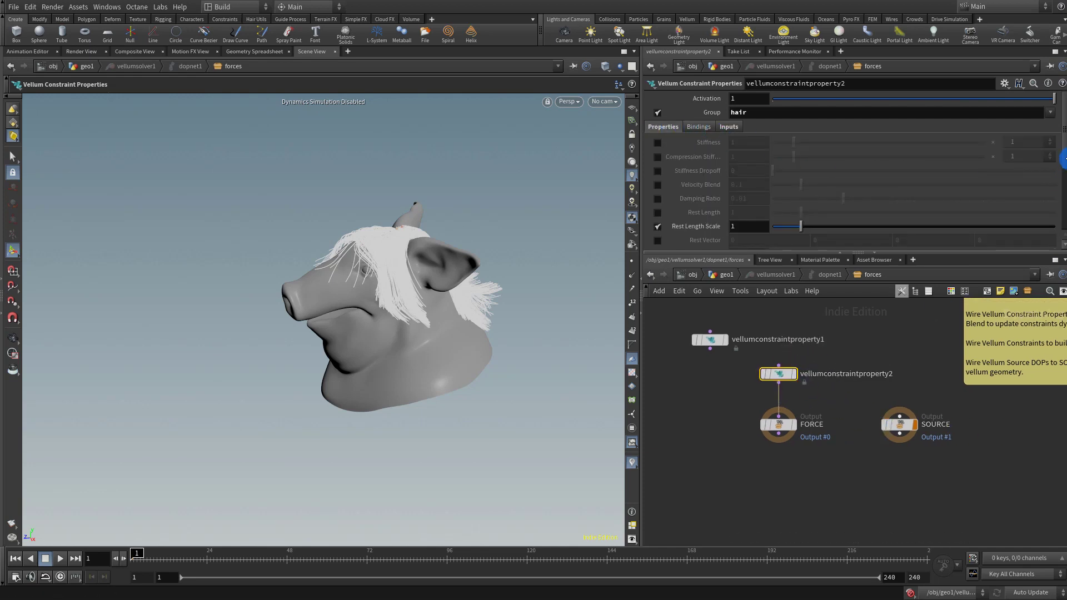
{"action": "scroll", "coordinate": [1052, 247], "scroll_direction": "down", "scroll_amount": 4}
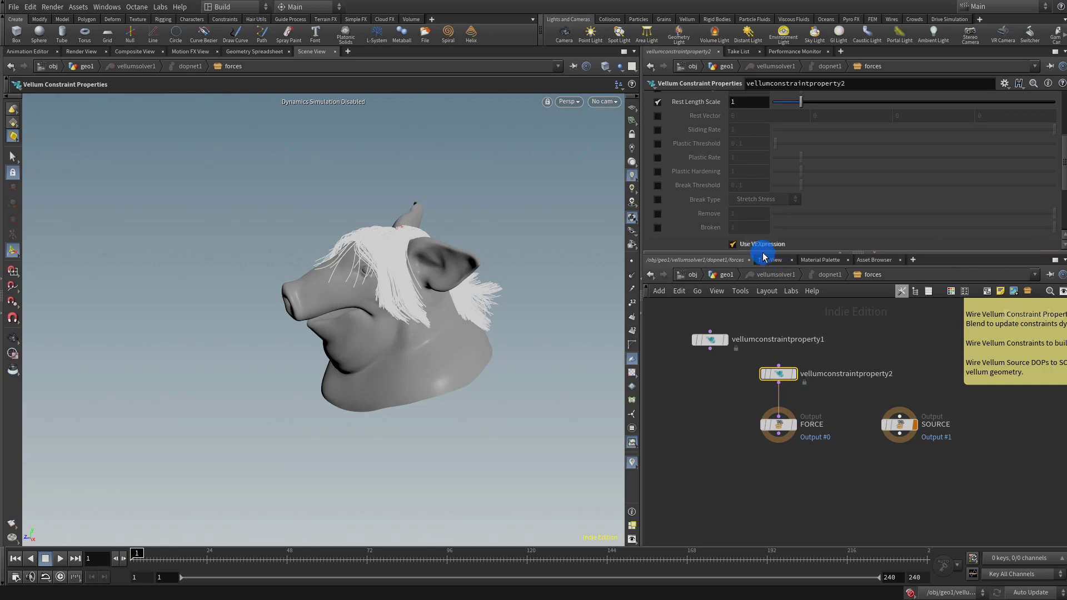
{"action": "left_click", "coordinate": [733, 244]}
{"action": "left_click_drag", "start_coordinate": [763, 253], "coordinate": [762, 343]}
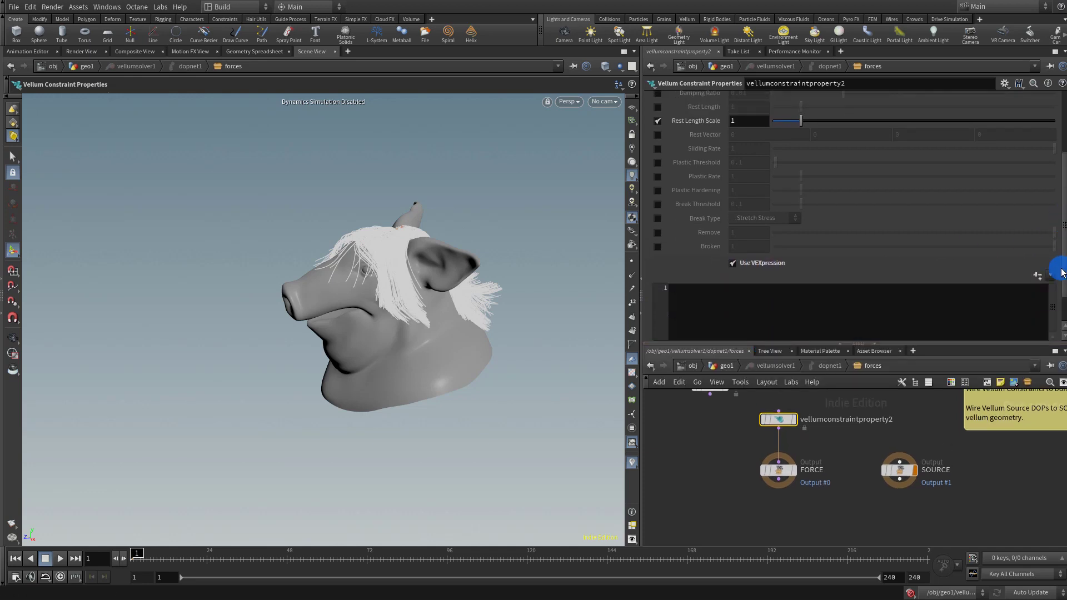
{"action": "left_click", "coordinate": [853, 417]}
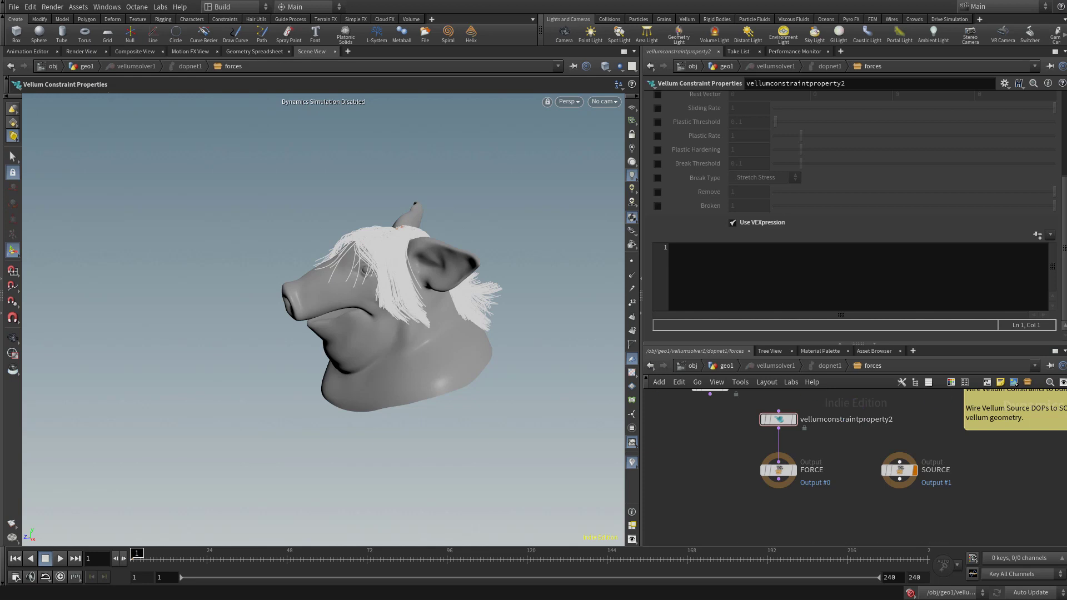
{"action": "left_click", "coordinate": [719, 273]}
{"action": "type", "text": "int pt = primpoints(0, @primnum)[0]; float amount = point(2, \"mask\" , pt); restscale = amount;"}
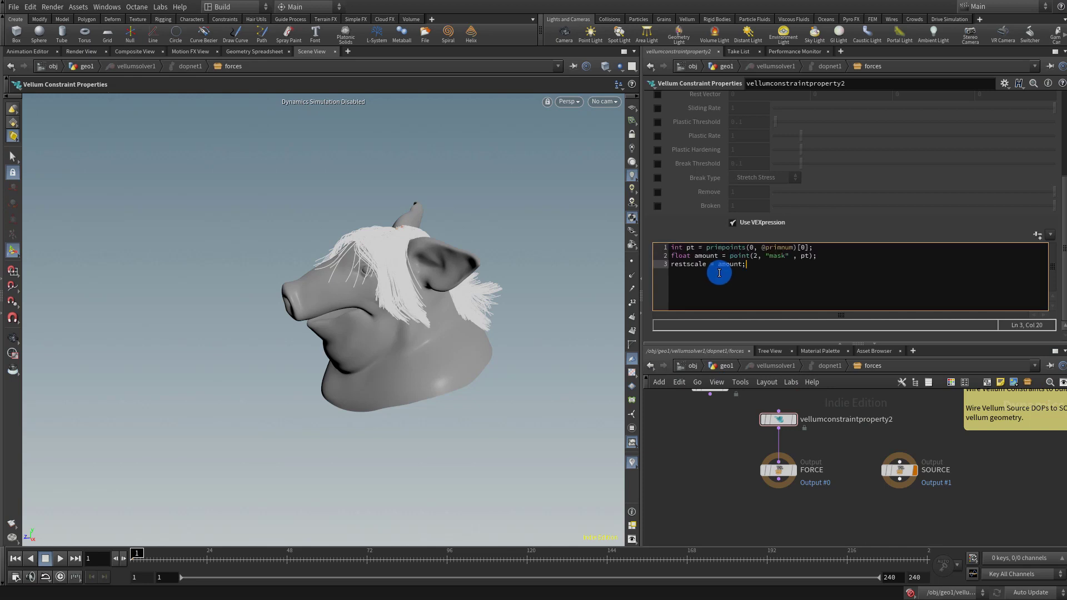
{"action": "left_click", "coordinate": [688, 442]}
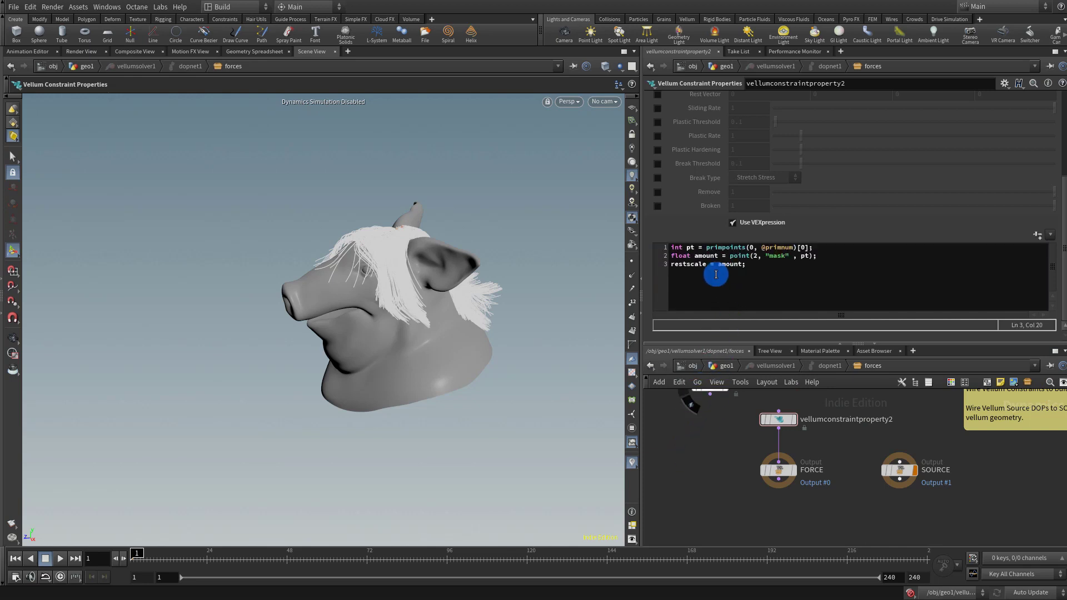
Review how the VEX lines read the mask from the OUTmask input and assign it to the rest length scale.
{"action": "double_click", "coordinate": [729, 346]}
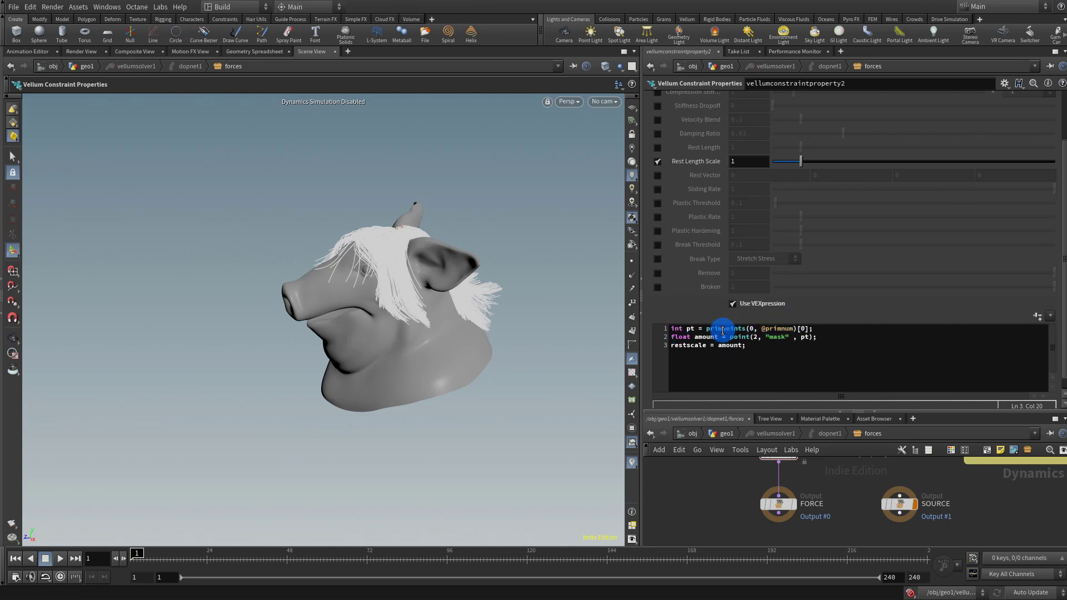
{"action": "left_click", "coordinate": [804, 329]}
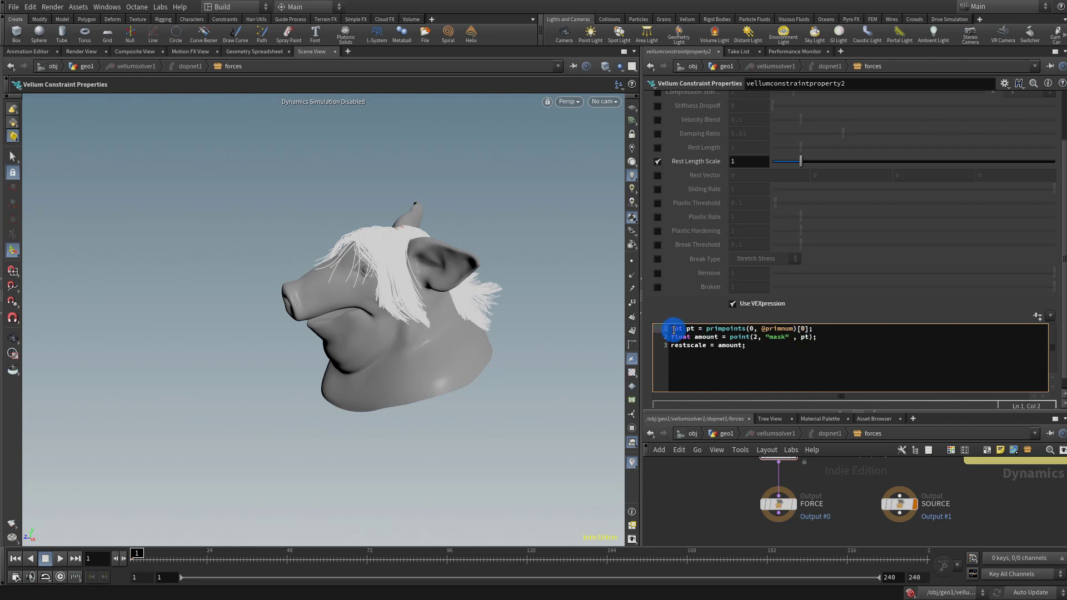
{"action": "left_click_drag", "start_coordinate": [674, 330], "coordinate": [781, 328]}
{"action": "left_click", "coordinate": [758, 352]}
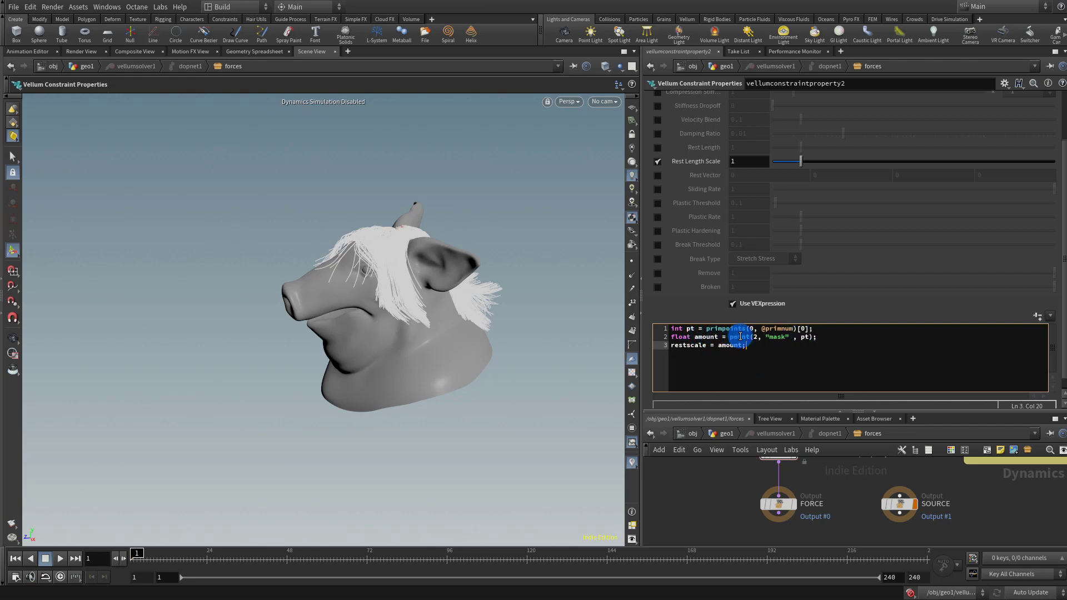
{"action": "left_click_drag", "start_coordinate": [770, 338], "coordinate": [787, 338]}
{"action": "double_click", "coordinate": [778, 337]}
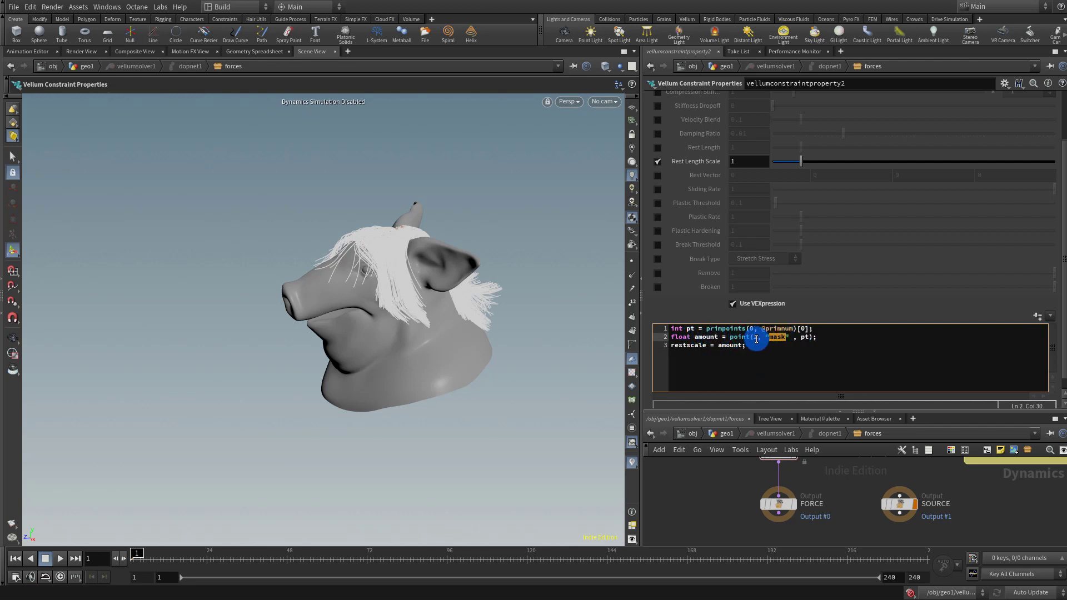
{"action": "left_click_drag", "start_coordinate": [1064, 154], "coordinate": [1063, 106]}
{"action": "left_click", "coordinate": [722, 128]}
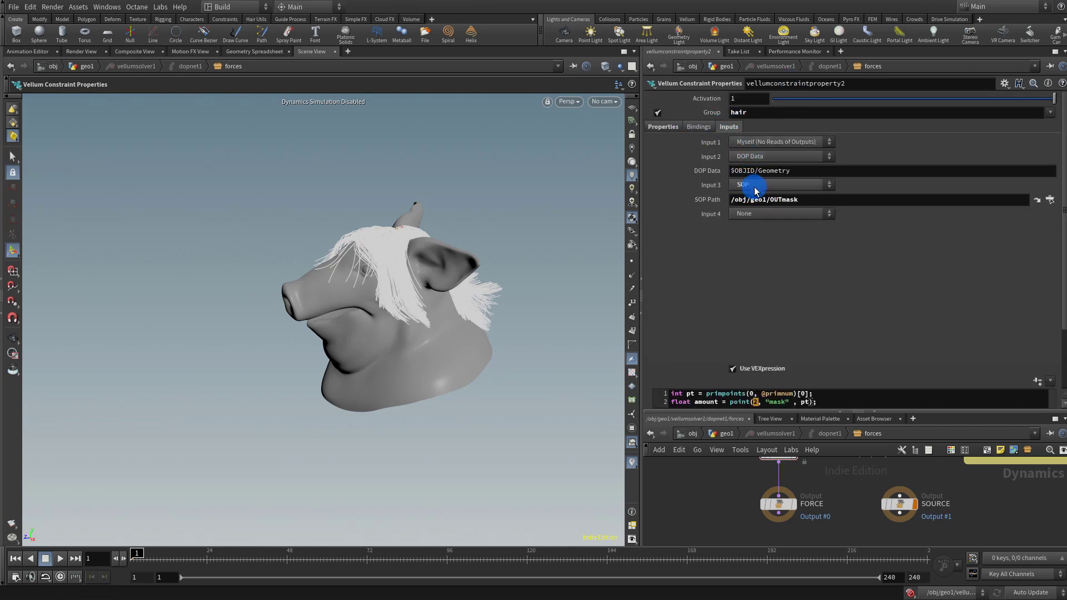
{"action": "left_click", "coordinate": [672, 127]}
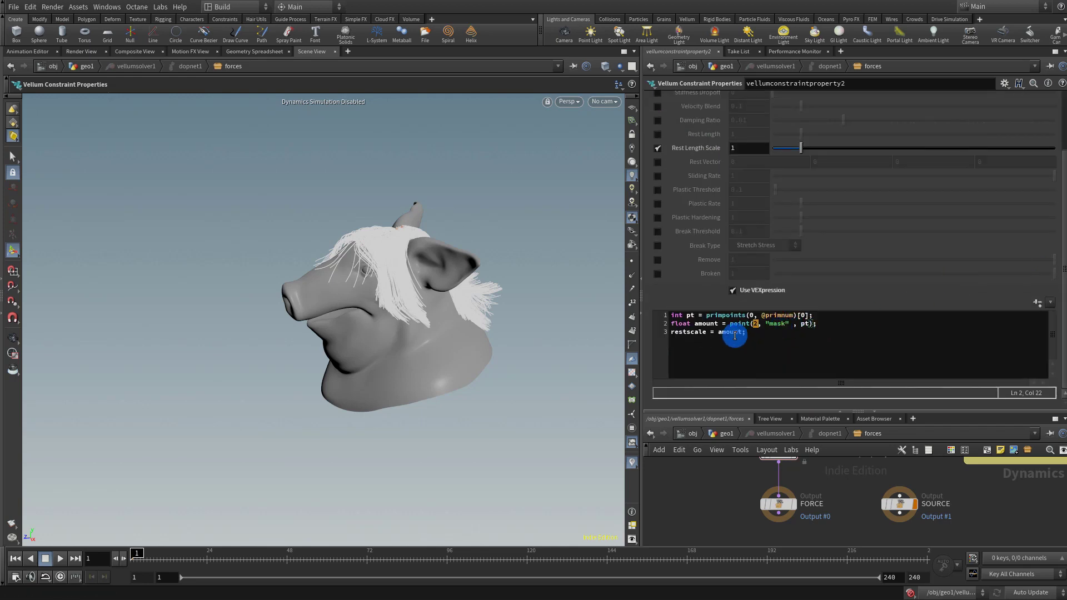
{"action": "left_click_drag", "start_coordinate": [721, 324], "coordinate": [670, 315]}
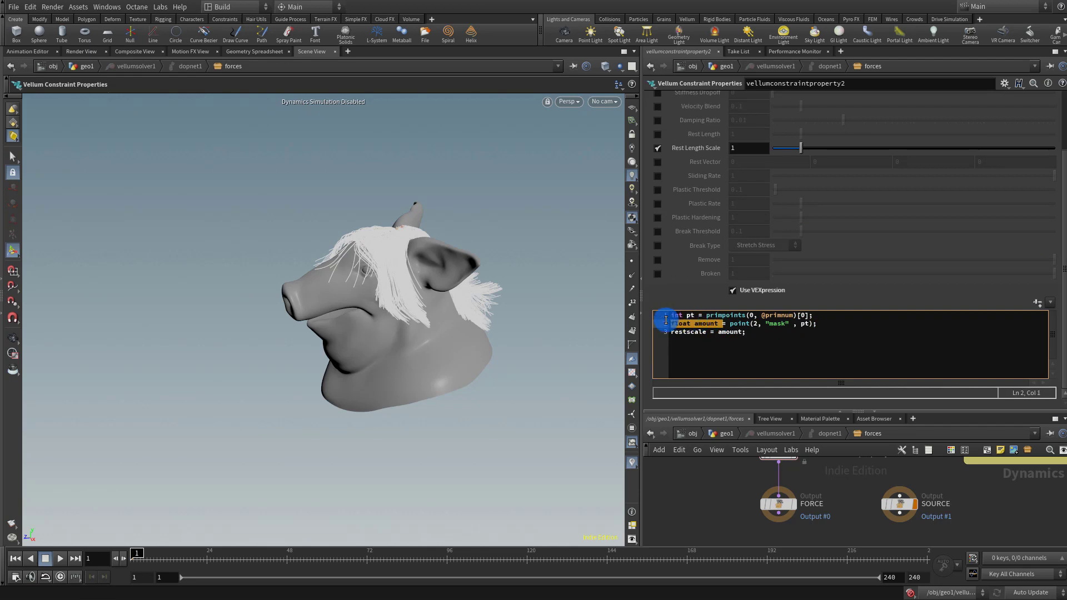
{"action": "left_click", "coordinate": [717, 333]}
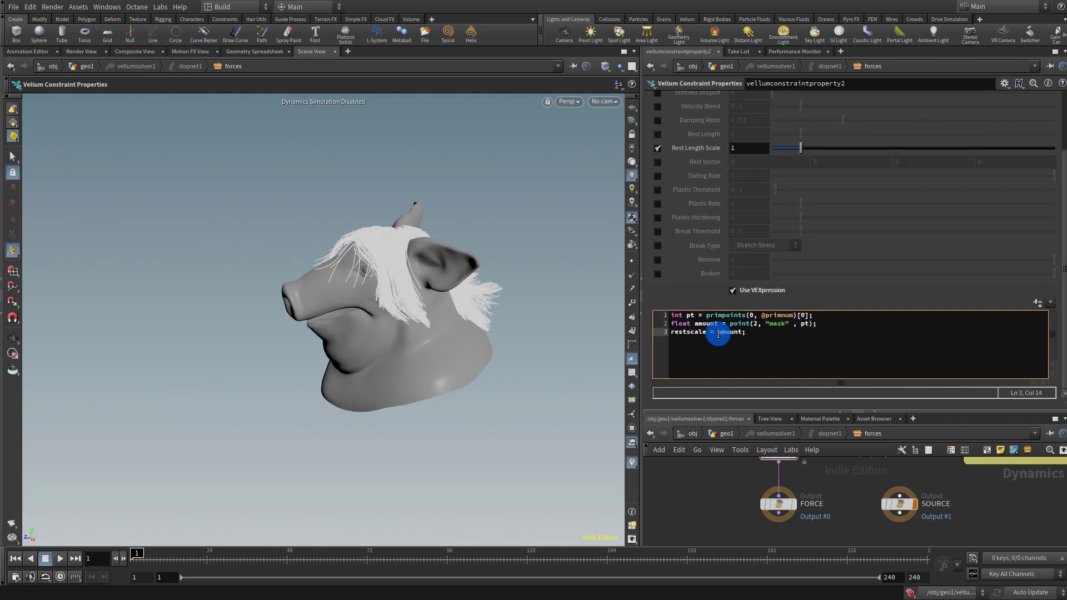
{"action": "double_click", "coordinate": [718, 332]}
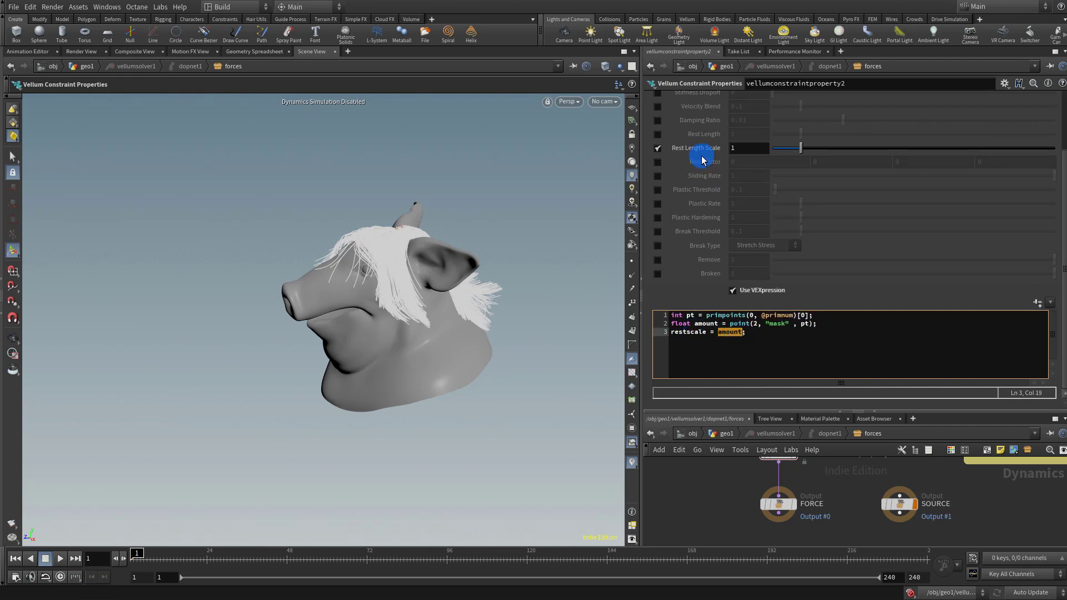
{"action": "mouse_move", "coordinate": [703, 156]}
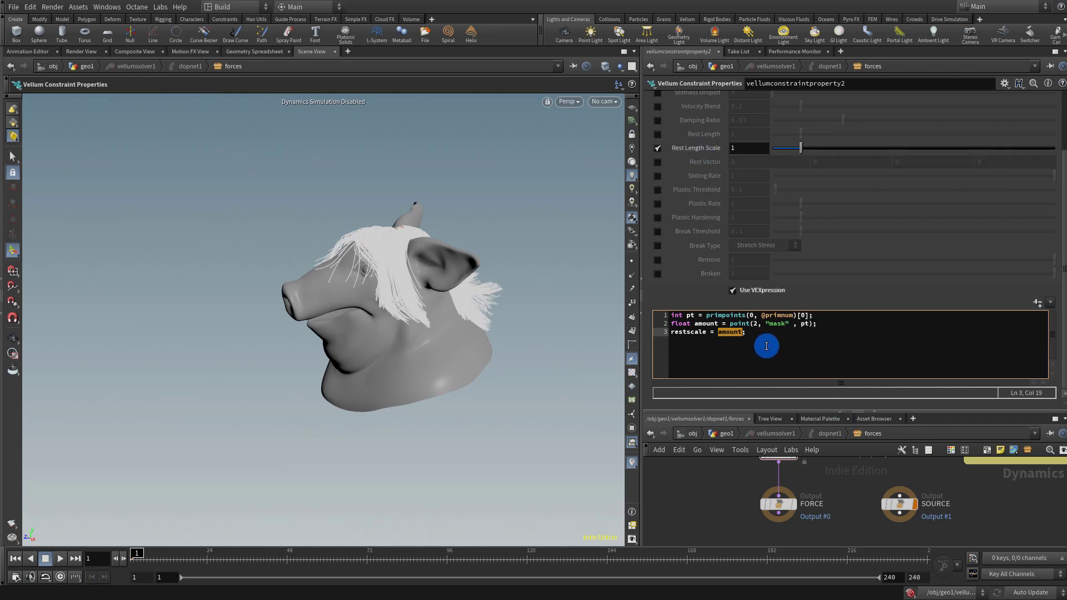
Re-enable simulation, play the hair from frame 1 to preview the mask effect, and return to frame 1.
{"action": "left_click_drag", "start_coordinate": [776, 412], "coordinate": [776, 317]}
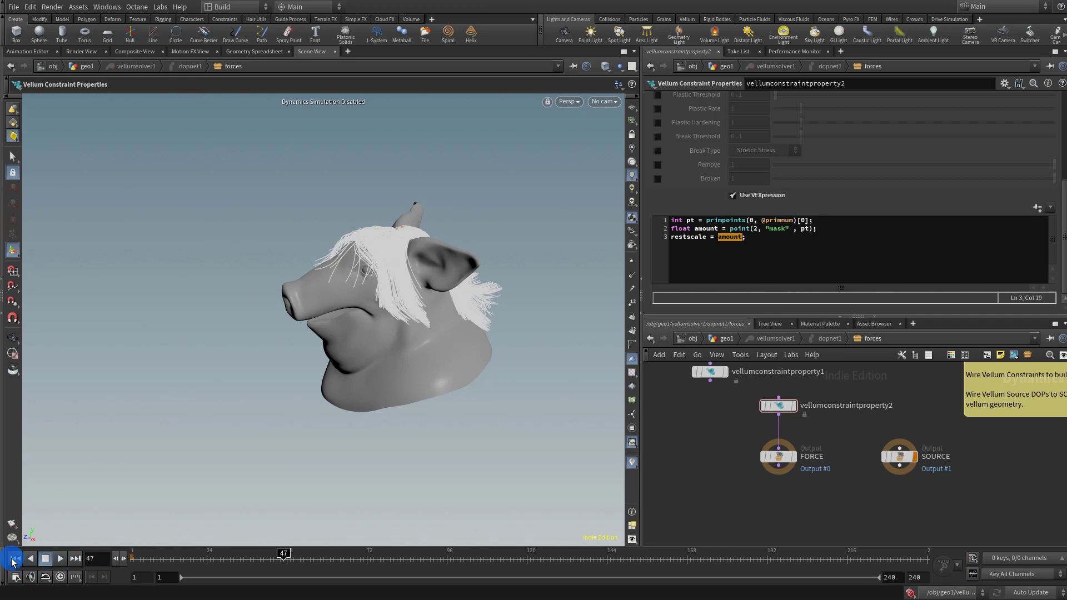
{"action": "left_click", "coordinate": [911, 593]}
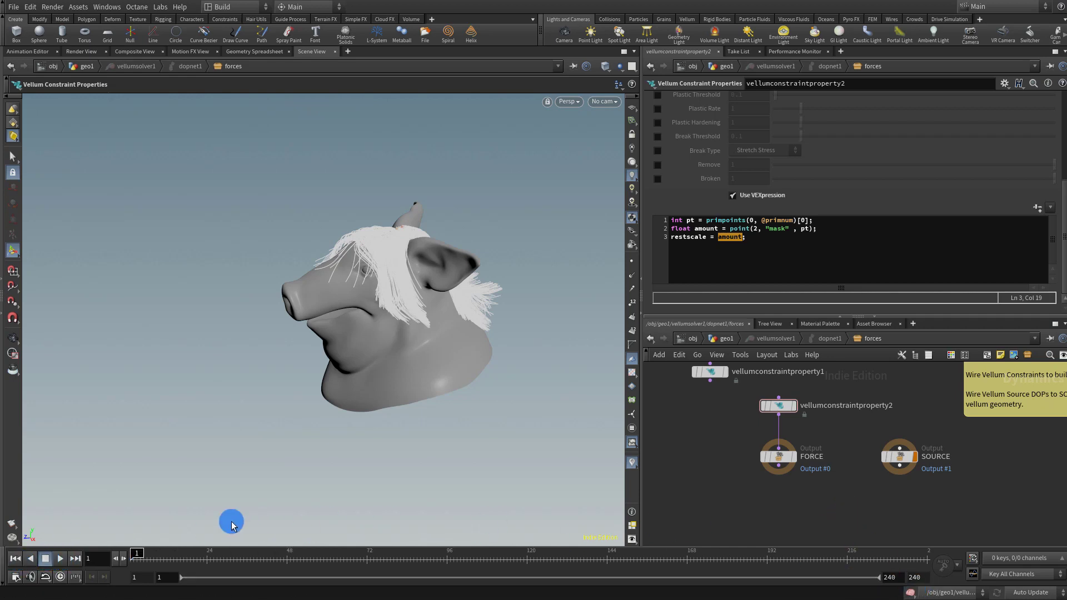
{"action": "left_click", "coordinate": [60, 559]}
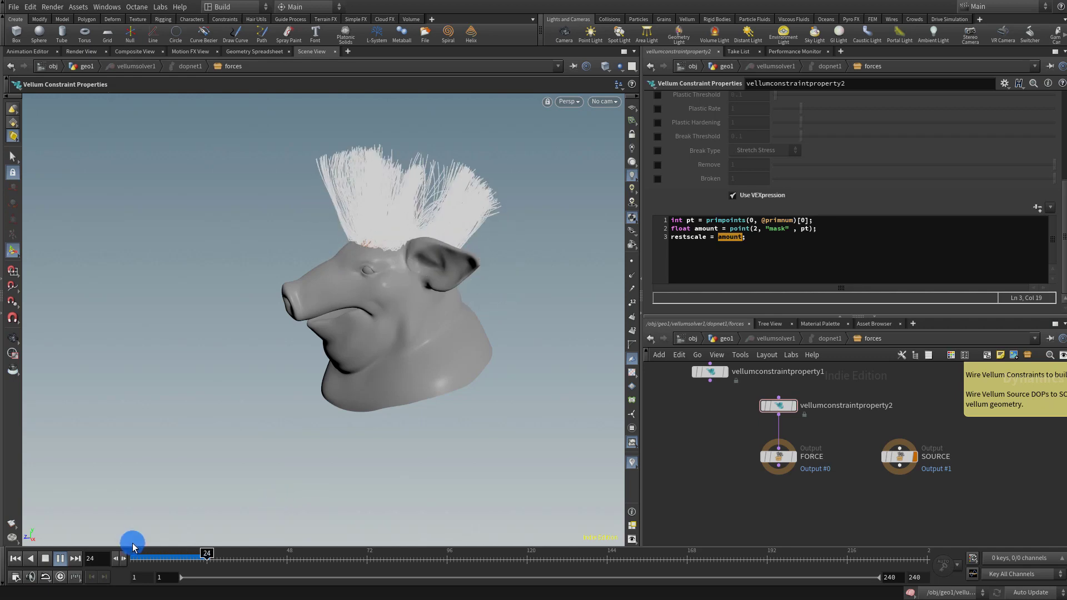
{"action": "left_click", "coordinate": [47, 559]}
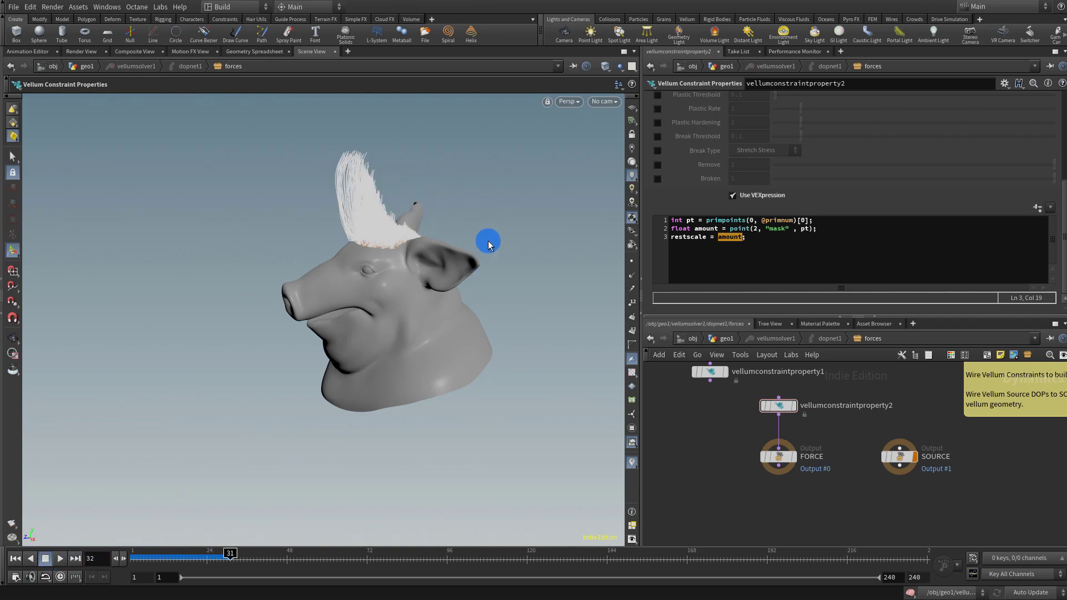
{"action": "key", "text": "Escape"}
{"action": "left_click_drag", "start_coordinate": [453, 244], "coordinate": [345, 328]}
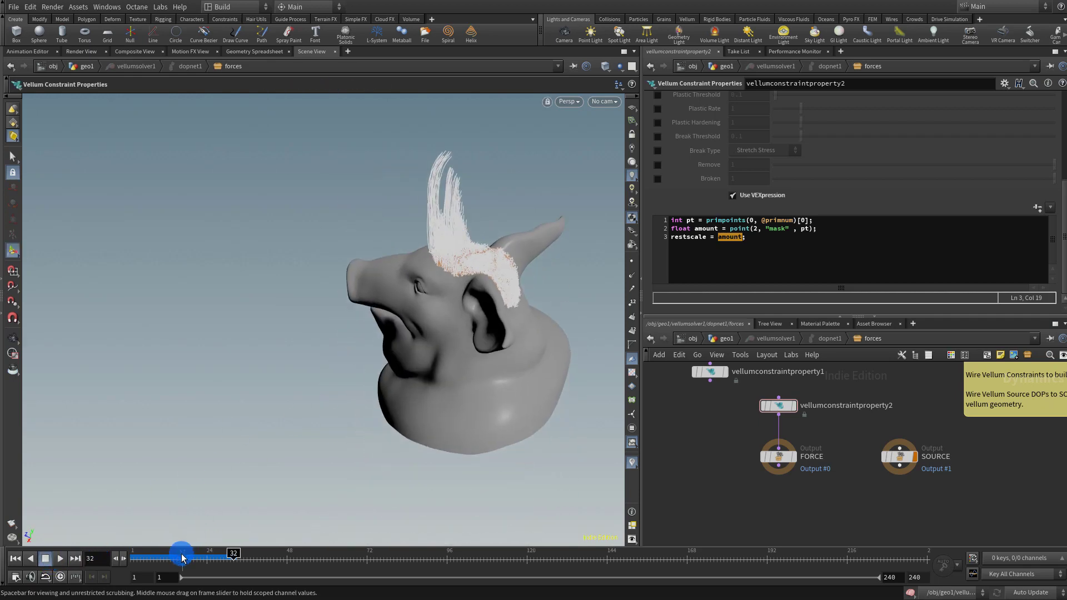
{"action": "left_click_drag", "start_coordinate": [182, 556], "coordinate": [115, 551]}
In geo1, select sphere1 and shift its animation keyframes earlier on the timeline.
{"action": "left_click", "coordinate": [737, 334]}
{"action": "middle_click_drag", "start_coordinate": [819, 405], "coordinate": [920, 459]}
{"action": "left_click_drag", "start_coordinate": [923, 454], "coordinate": [839, 488]}
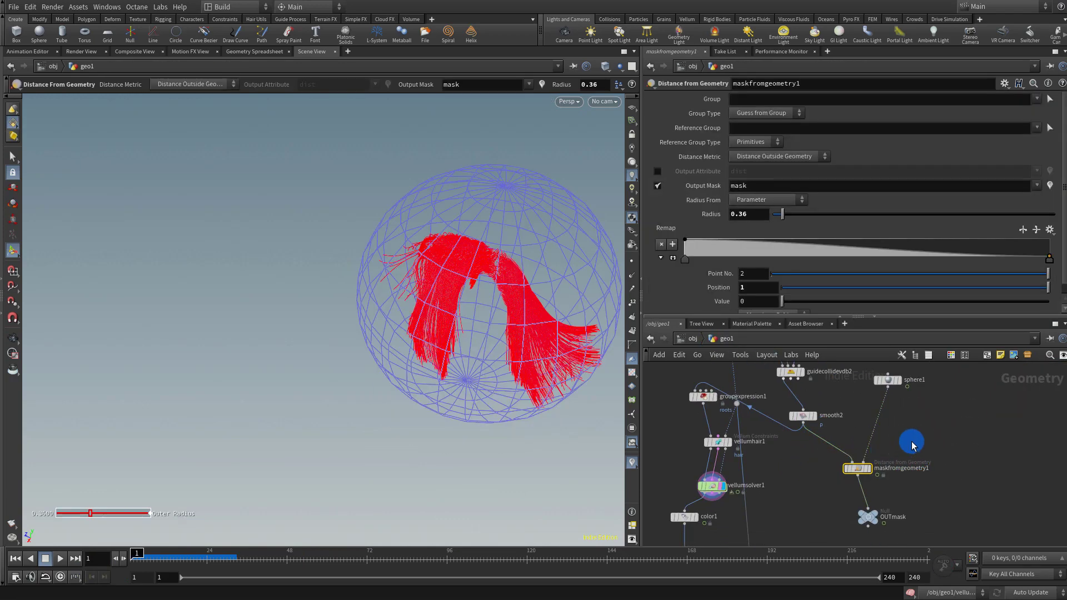
{"action": "left_click_drag", "start_coordinate": [953, 438], "coordinate": [891, 382]}
{"action": "left_click_drag", "start_coordinate": [162, 566], "coordinate": [297, 578], "text": "shift"}
{"action": "middle_click_drag", "start_coordinate": [219, 562], "coordinate": [185, 562]}
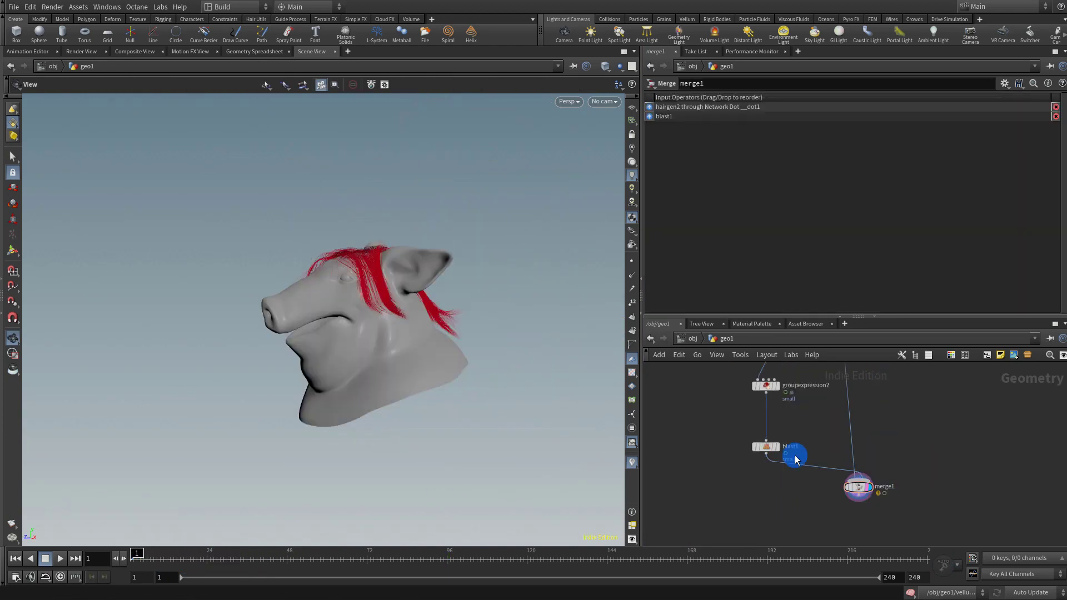
Play the simulation at merge1 and inspect the hair growing on the pig head from several angles and frames.
{"action": "left_click_drag", "start_coordinate": [471, 293], "coordinate": [387, 353]}
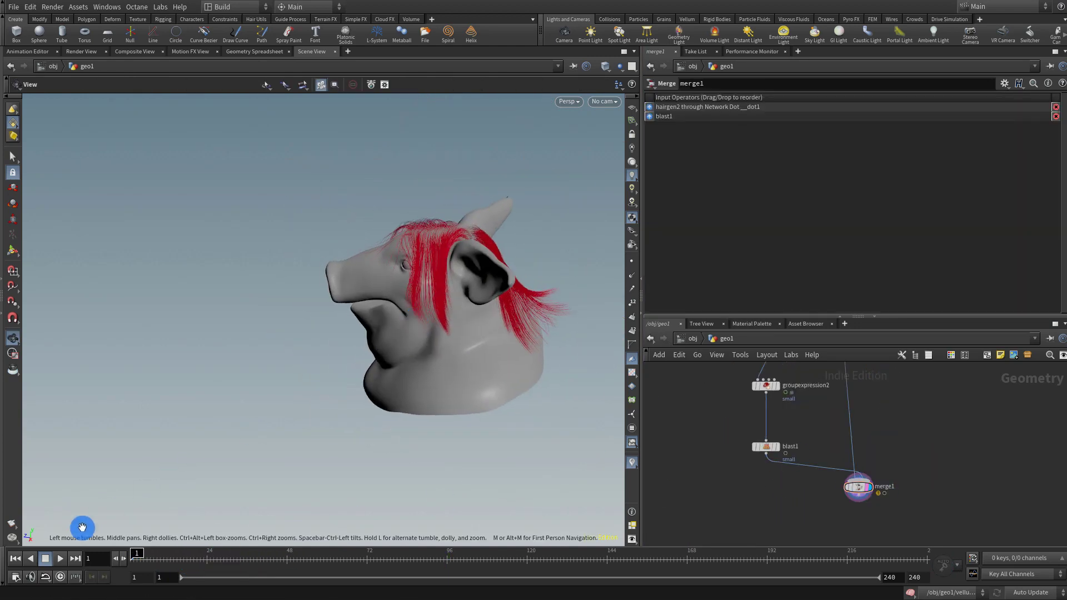
{"action": "left_click", "coordinate": [65, 559]}
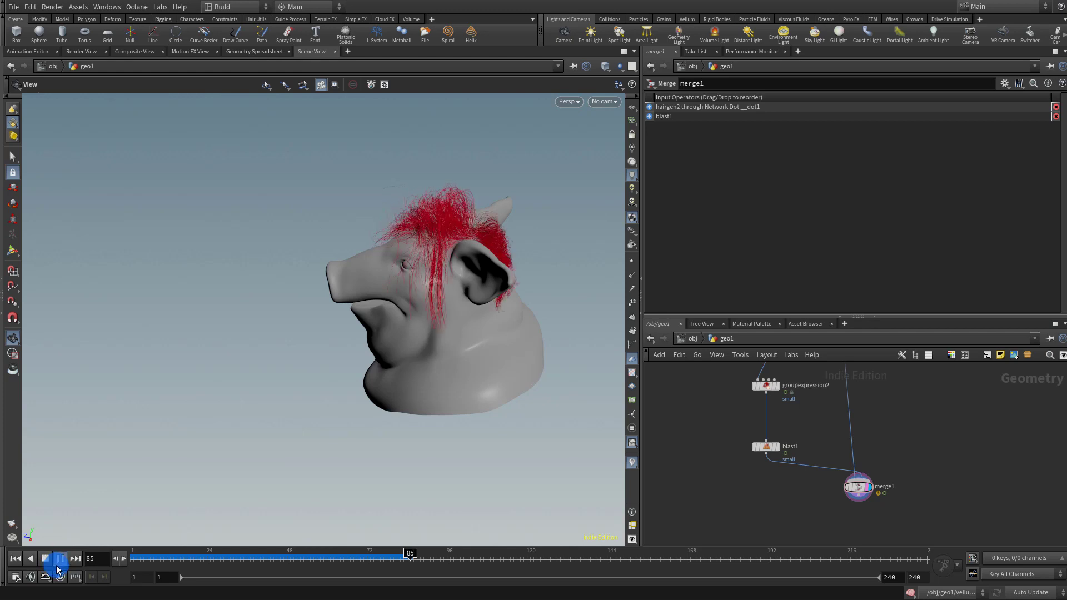
{"action": "left_click", "coordinate": [59, 558]}
{"action": "left_click_drag", "start_coordinate": [522, 233], "coordinate": [406, 339]}
{"action": "left_click_drag", "start_coordinate": [293, 553], "coordinate": [269, 557]}
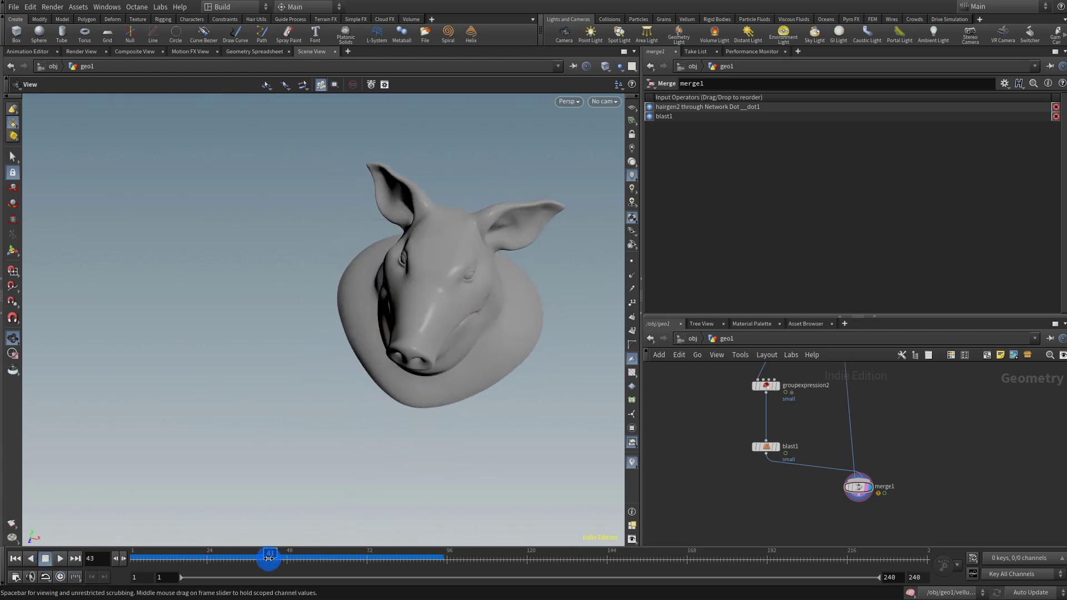
{"action": "left_click", "coordinate": [49, 559]}
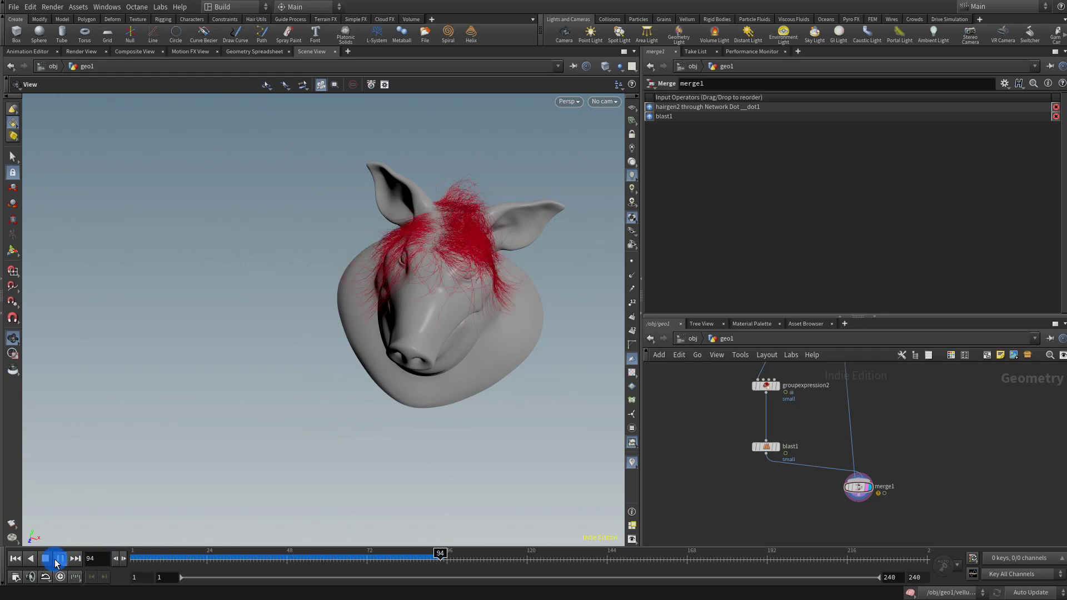
{"action": "left_click", "coordinate": [50, 561]}
{"action": "left_click_drag", "start_coordinate": [521, 261], "coordinate": [489, 311]}
{"action": "left_click_drag", "start_coordinate": [350, 550], "coordinate": [251, 565]}
Select vellumsolver1 in the network and shift its gravity keyframes later on the timeline.
{"action": "middle_click_drag", "start_coordinate": [800, 400], "coordinate": [774, 501]}
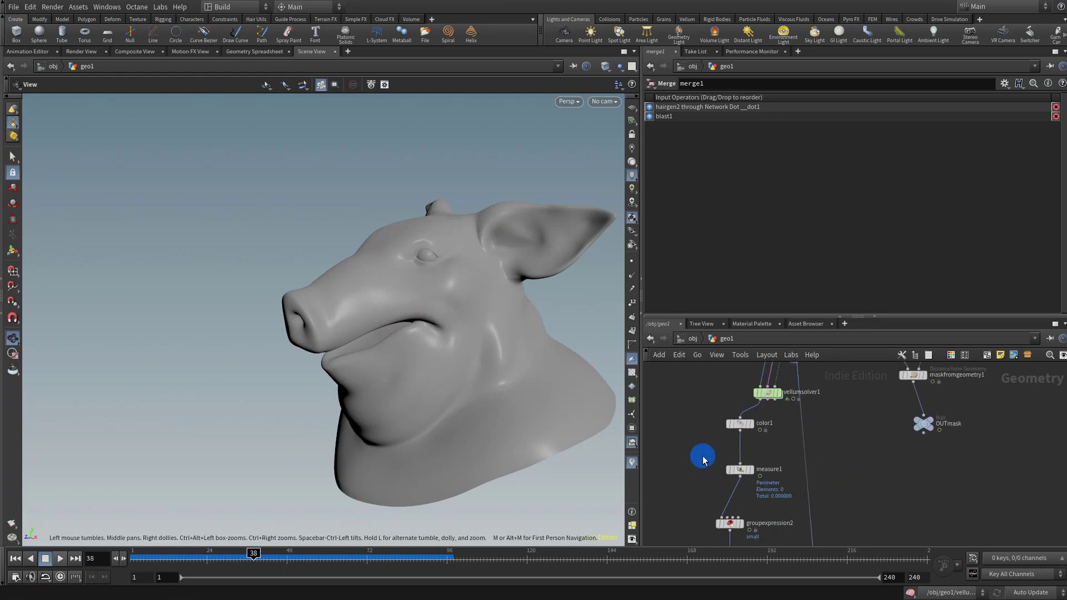
{"action": "left_click_drag", "start_coordinate": [719, 411], "coordinate": [818, 384]}
{"action": "left_click_drag", "start_coordinate": [282, 564], "coordinate": [495, 566], "text": "shift"}
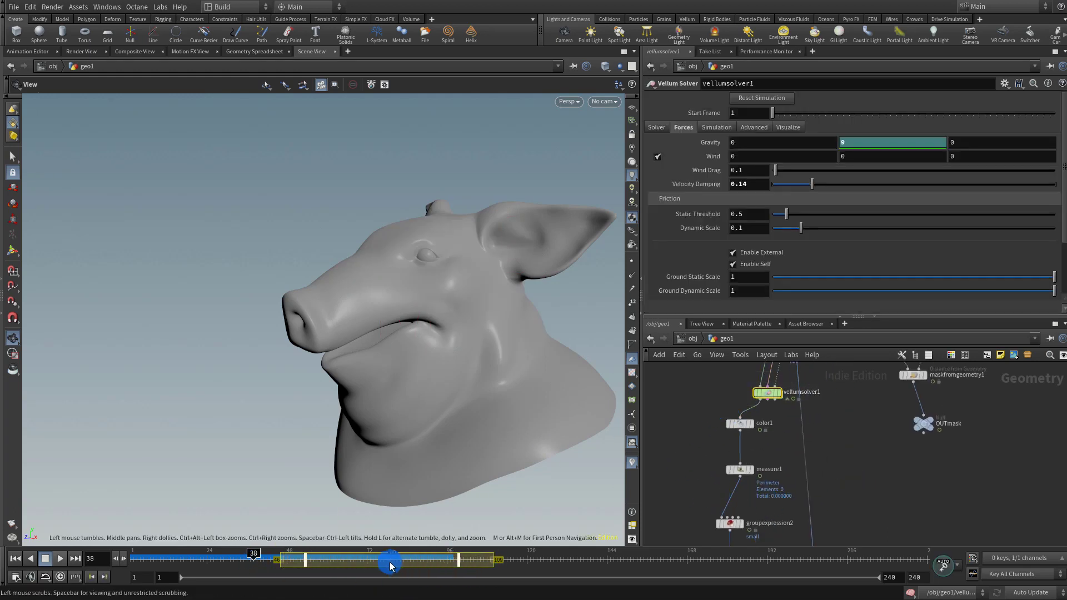
{"action": "middle_click_drag", "start_coordinate": [390, 565], "coordinate": [445, 562]}
{"action": "left_click", "coordinate": [858, 449]}
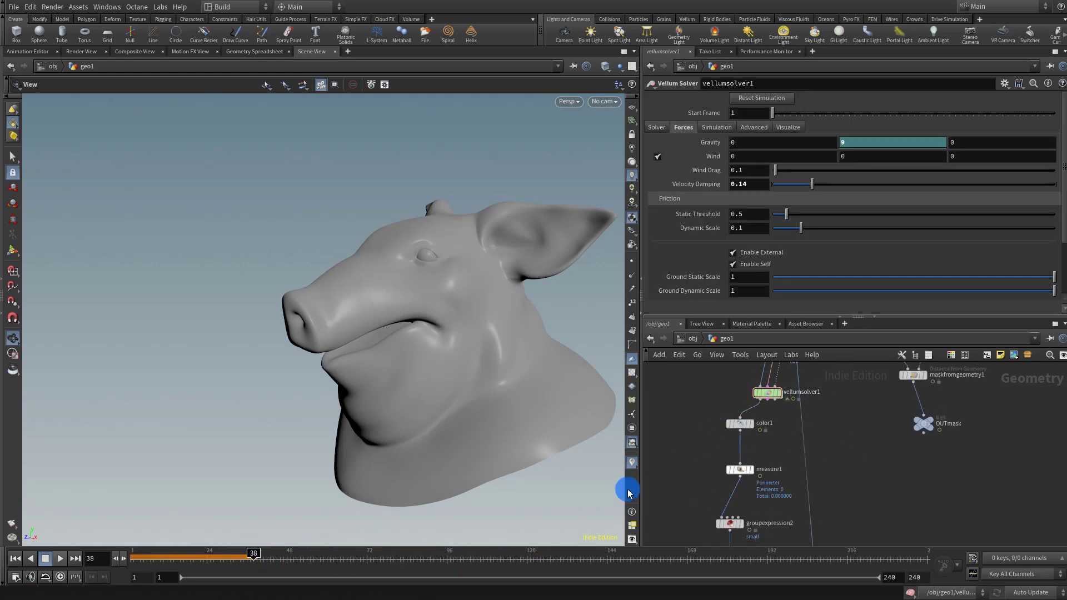
Replay the simulation from the start and inspect how the hair responds to the retimed gravity from the side and front.
{"action": "left_click_drag", "start_coordinate": [154, 559], "coordinate": [78, 555]}
{"action": "left_click", "coordinate": [60, 558]}
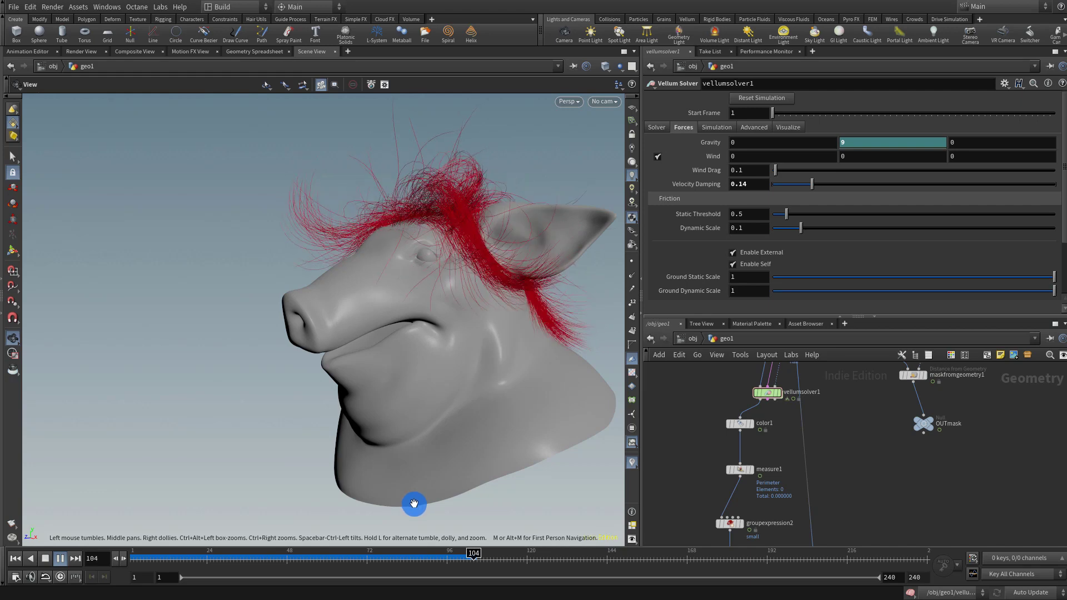
{"action": "left_click_drag", "start_coordinate": [467, 250], "coordinate": [374, 326]}
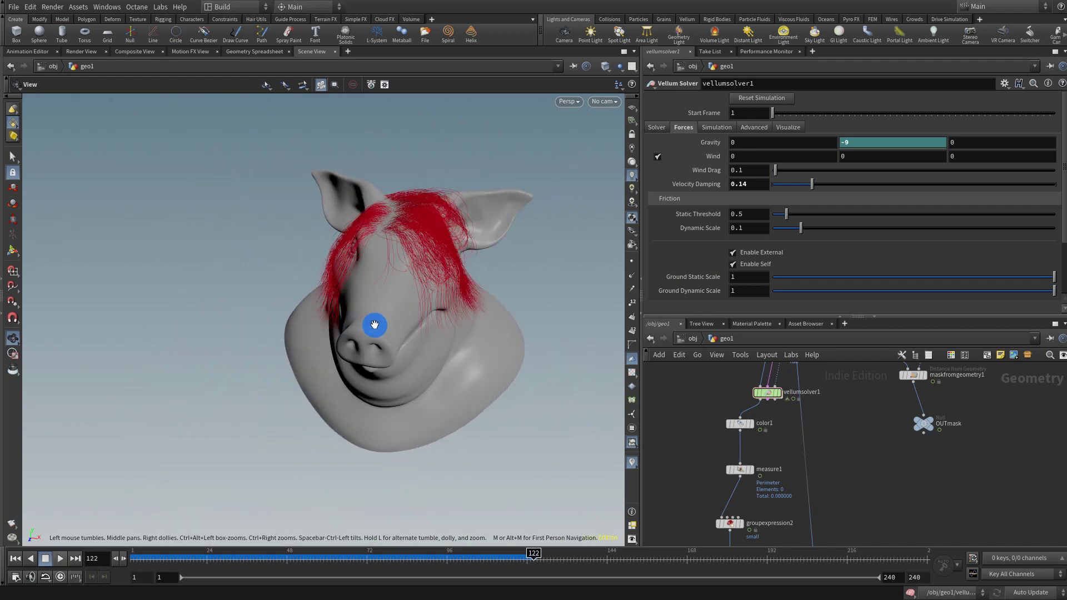
{"action": "left_click_drag", "start_coordinate": [211, 557], "coordinate": [147, 556]}
{"action": "left_click", "coordinate": [60, 559]}
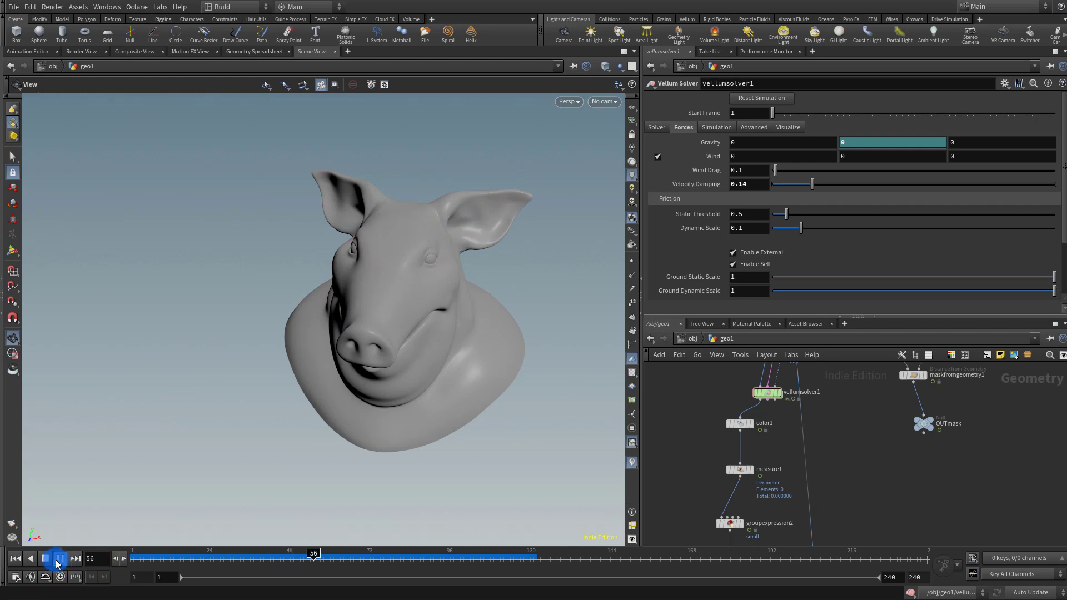
{"action": "left_click", "coordinate": [52, 560]}
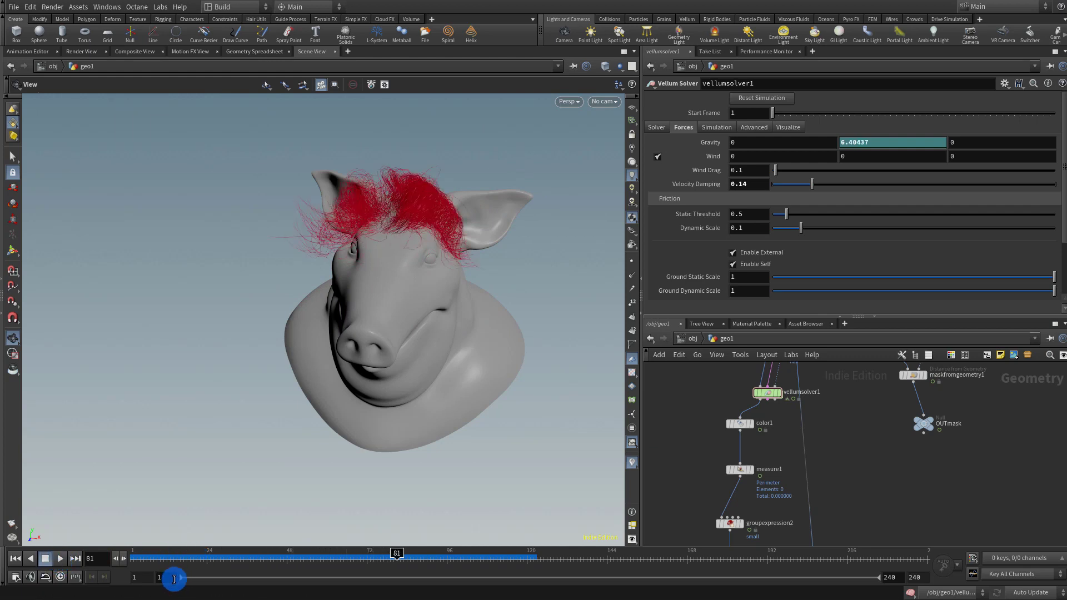
Narrow the timeline's playback range to frames 60 to 148, around the hair growth.
{"action": "left_click_drag", "start_coordinate": [182, 579], "coordinate": [271, 577]}
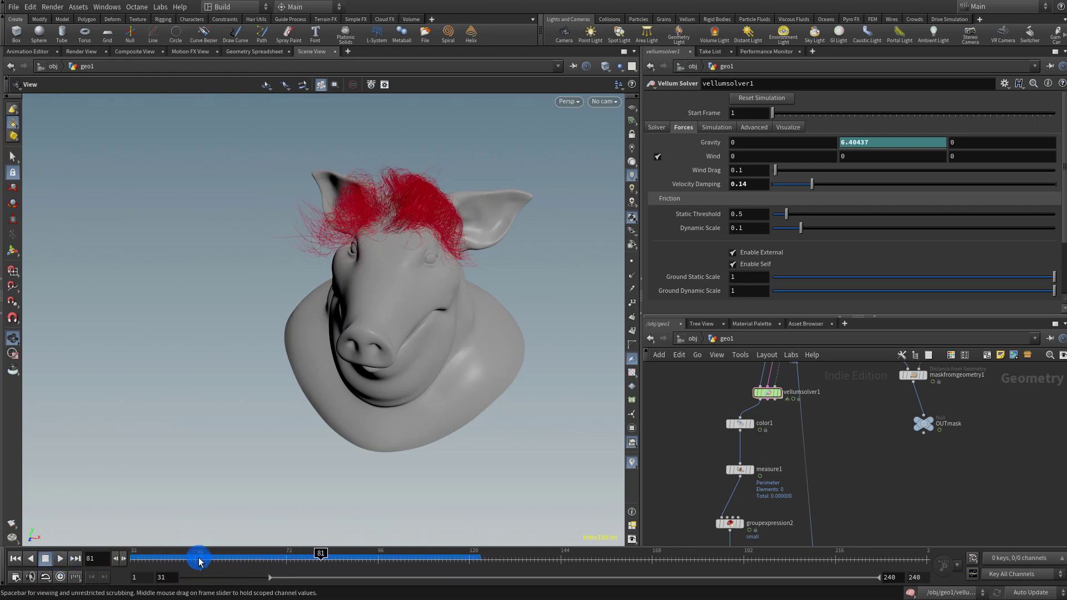
{"action": "left_click_drag", "start_coordinate": [199, 559], "coordinate": [88, 559]}
{"action": "left_click", "coordinate": [52, 559]}
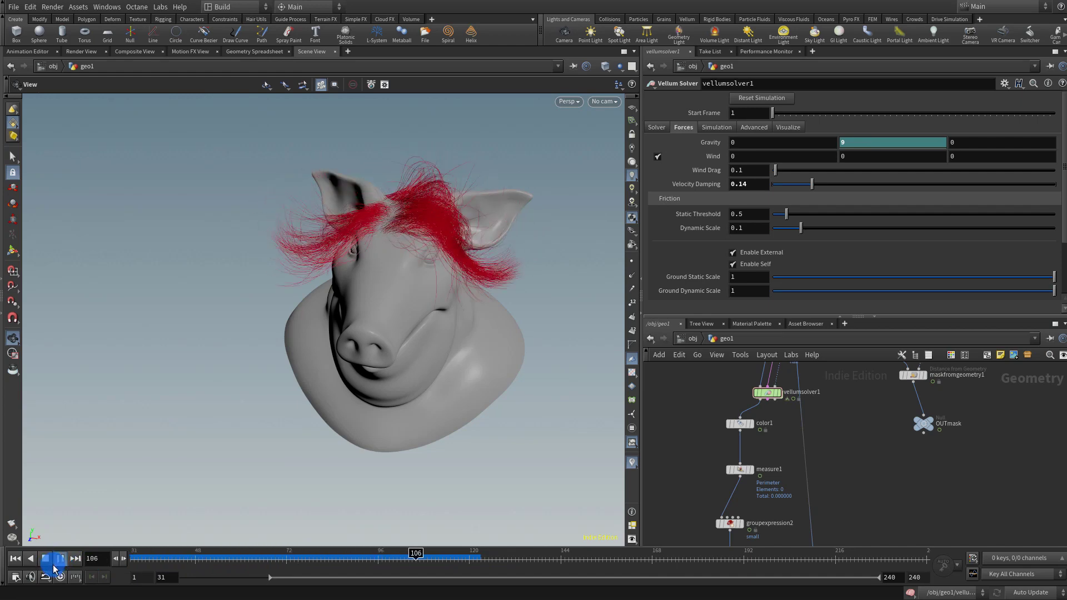
{"action": "left_click", "coordinate": [56, 560]}
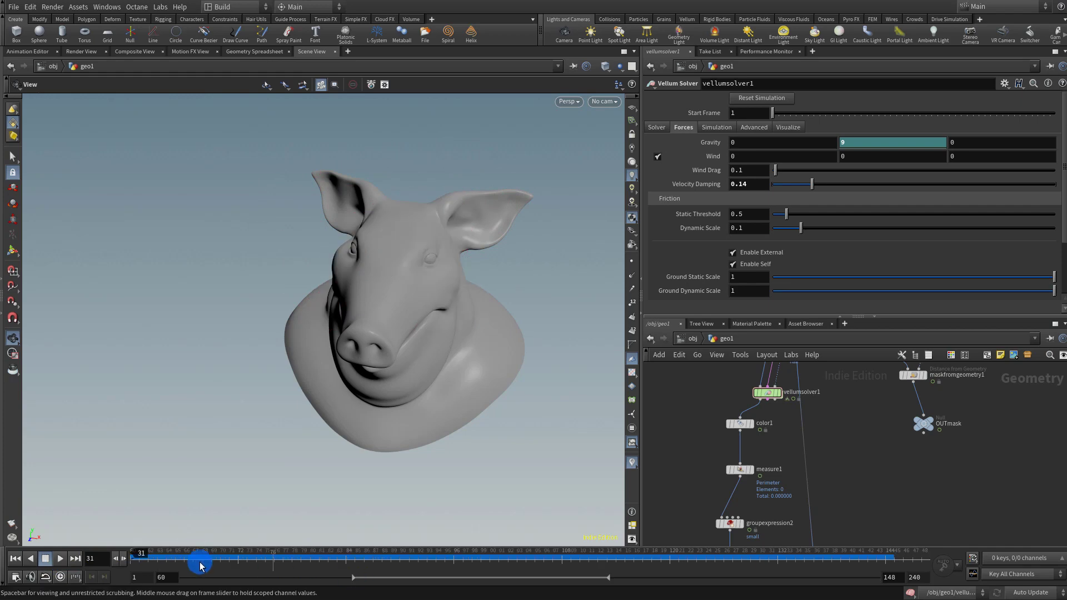
Play the shortened range, view the pig head from its other side, and look through the node network up to testgeometry_pighead1.
{"action": "left_click", "coordinate": [60, 559]}
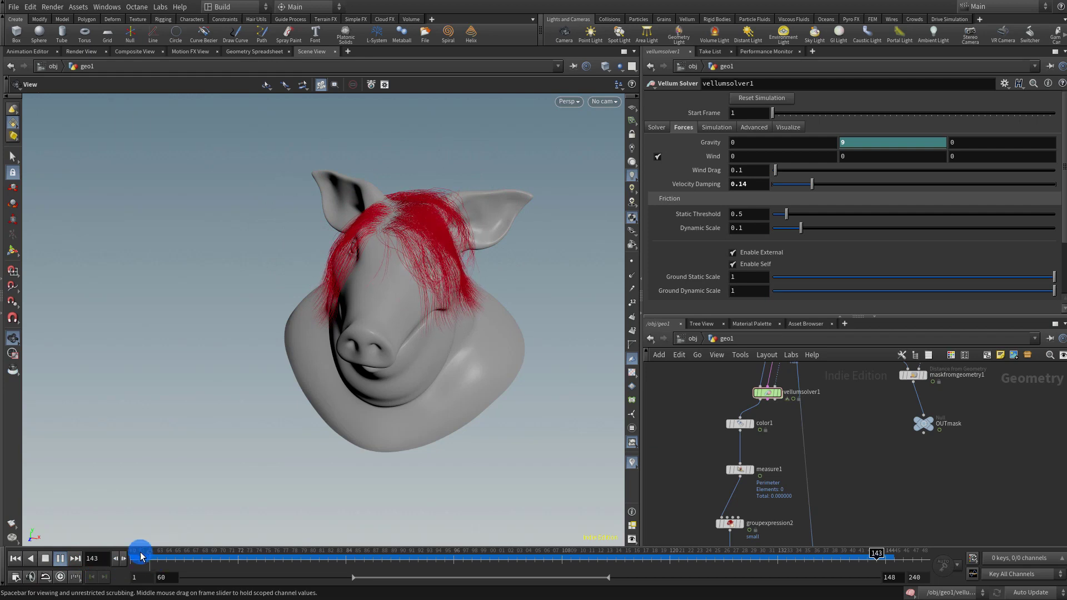
{"action": "left_click", "coordinate": [60, 559]}
{"action": "left_click_drag", "start_coordinate": [400, 245], "coordinate": [206, 533]}
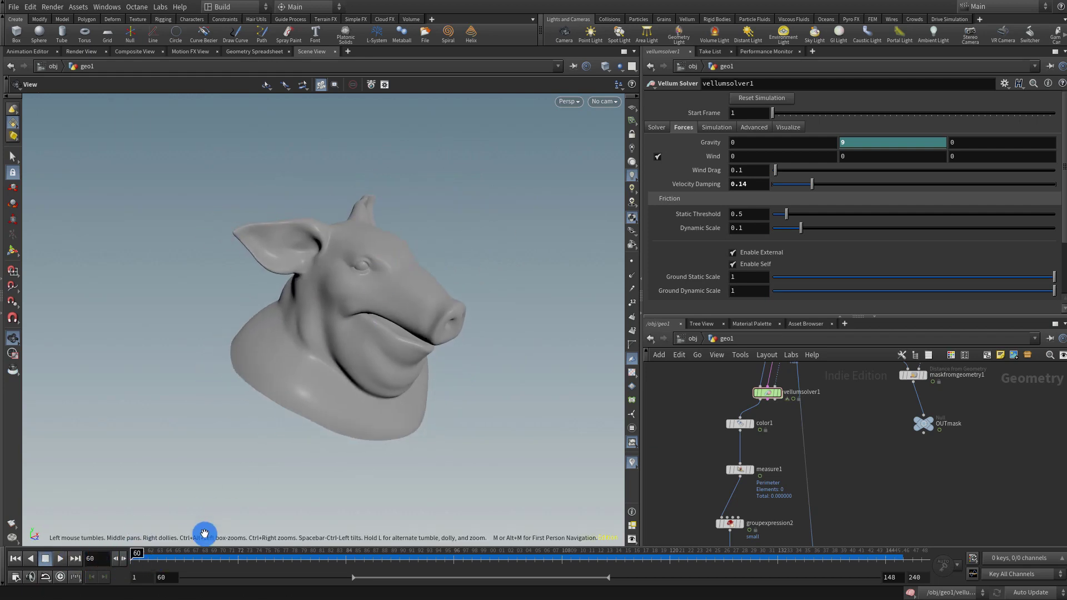
{"action": "middle_click_drag", "start_coordinate": [812, 436], "coordinate": [794, 545]}
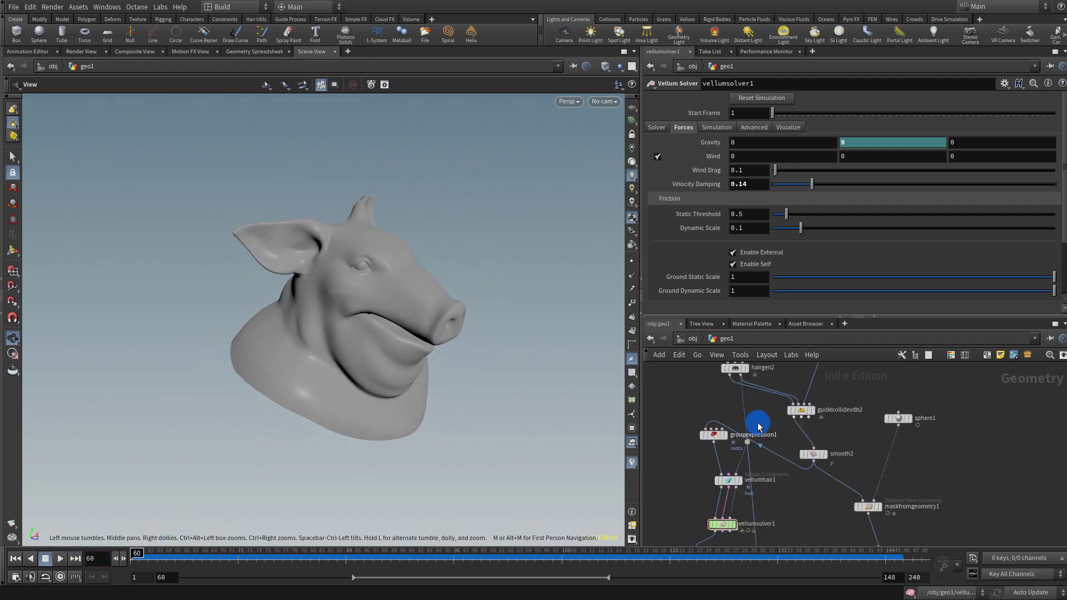
{"action": "middle_click_drag", "start_coordinate": [724, 424], "coordinate": [726, 493]}
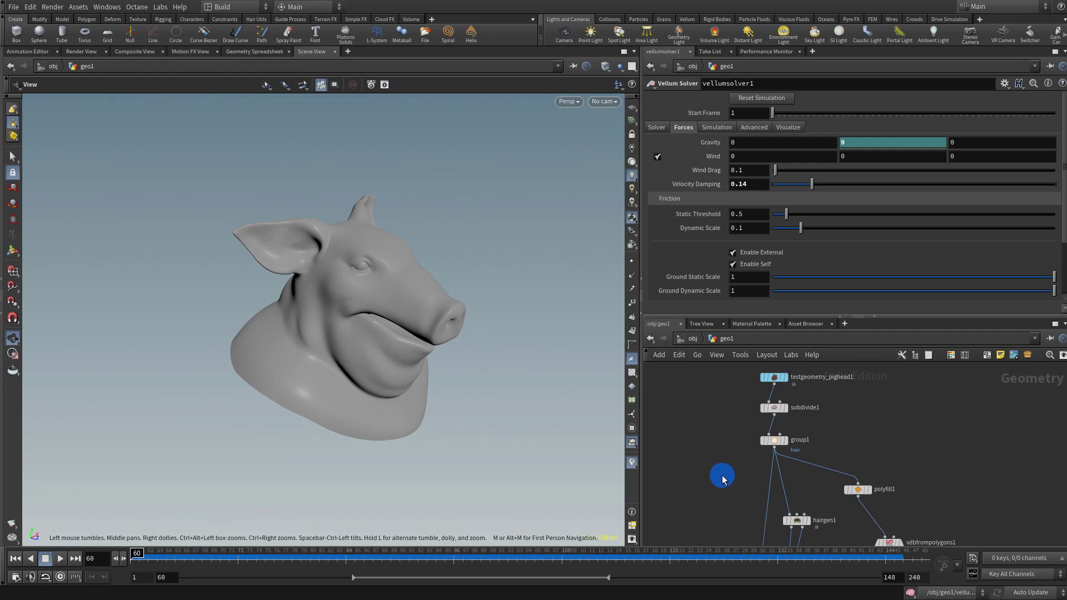
Play the hair growth while circling the pig head, stop at frame 60, and frame the head from the front side.
{"action": "left_click", "coordinate": [59, 558]}
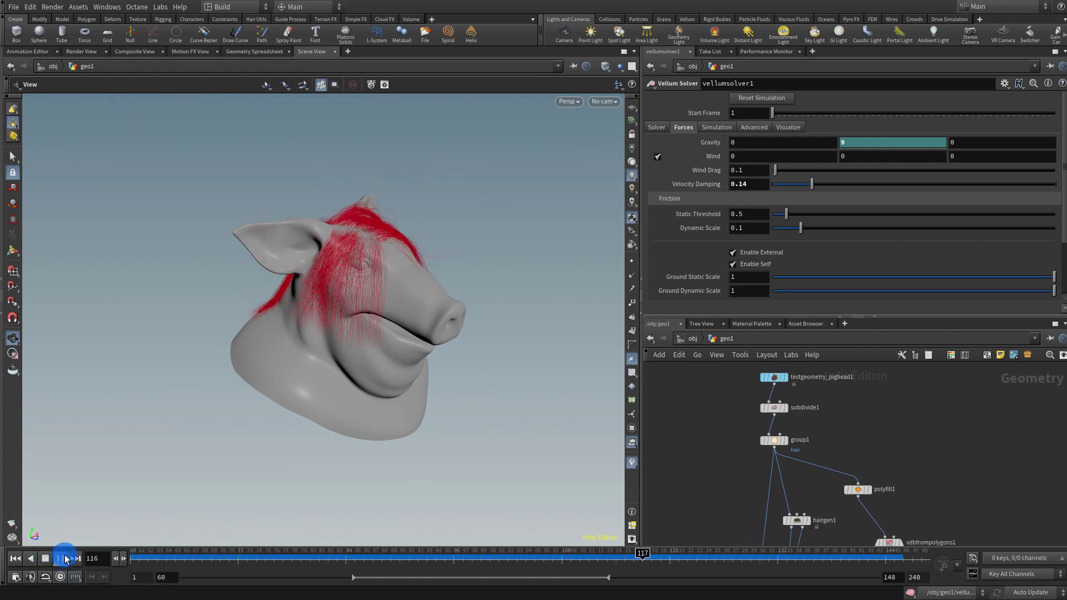
{"action": "left_click_drag", "start_coordinate": [183, 439], "coordinate": [298, 412]}
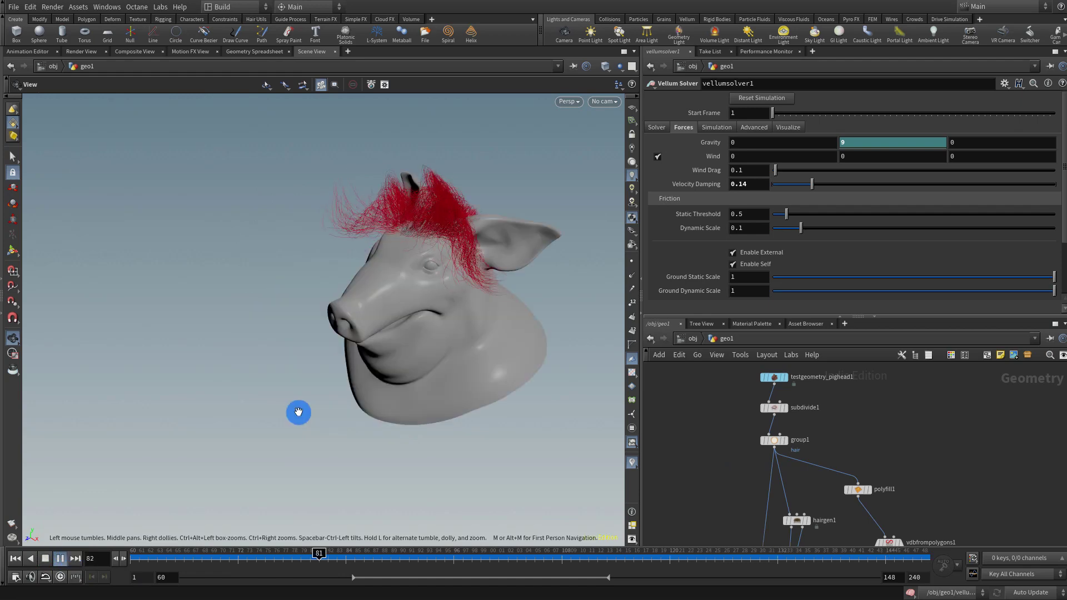
{"action": "key", "text": "Escape"}
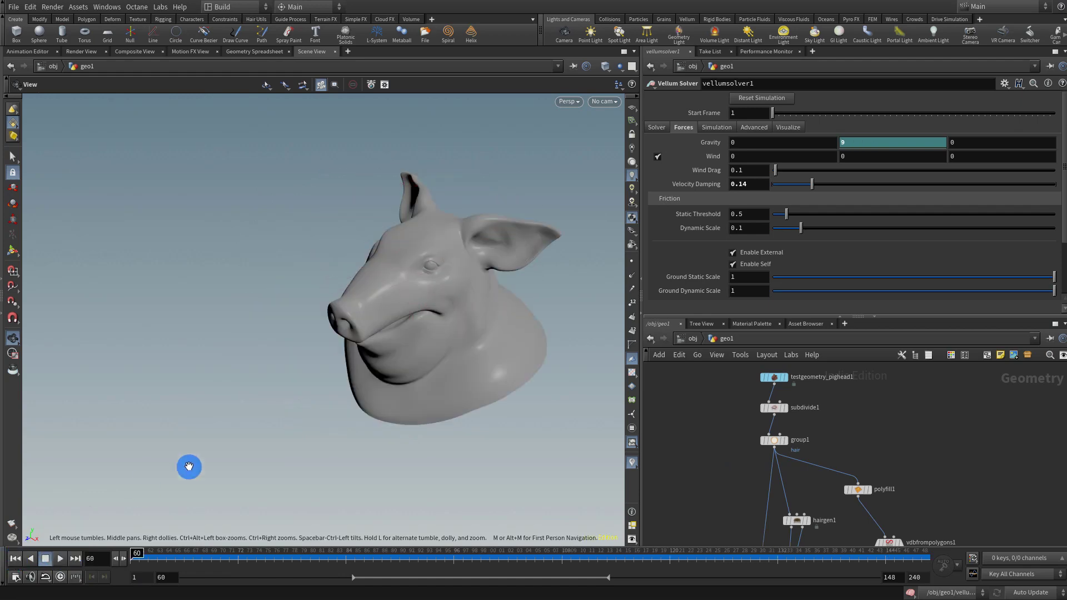
{"action": "left_click_drag", "start_coordinate": [453, 333], "coordinate": [410, 338]}
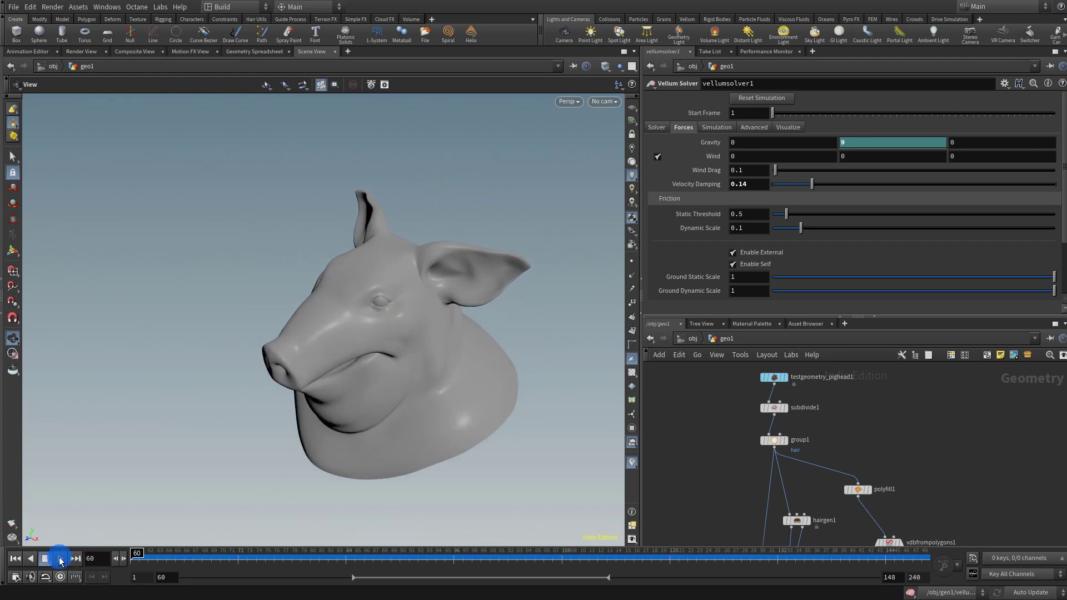
Play the growth through to frame 124 to examine the falling hair, return to frame 60, adjust the angle, and replay.
{"action": "left_click", "coordinate": [61, 559]}
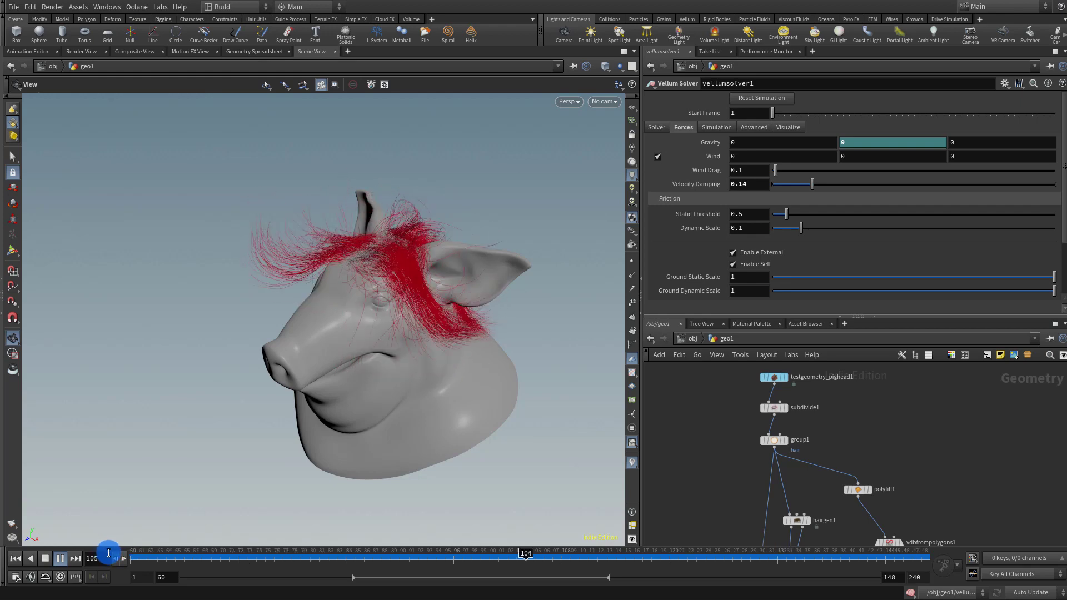
{"action": "left_click", "coordinate": [61, 559]}
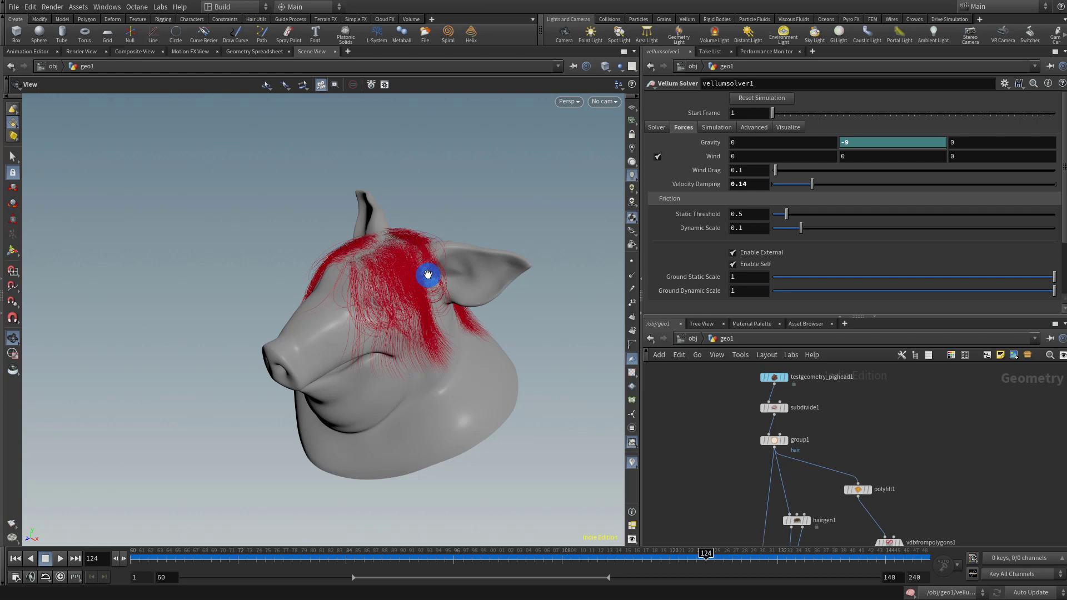
{"action": "left_click", "coordinate": [136, 555]}
{"action": "left_click_drag", "start_coordinate": [267, 333], "coordinate": [309, 341]}
{"action": "left_click", "coordinate": [60, 558]}
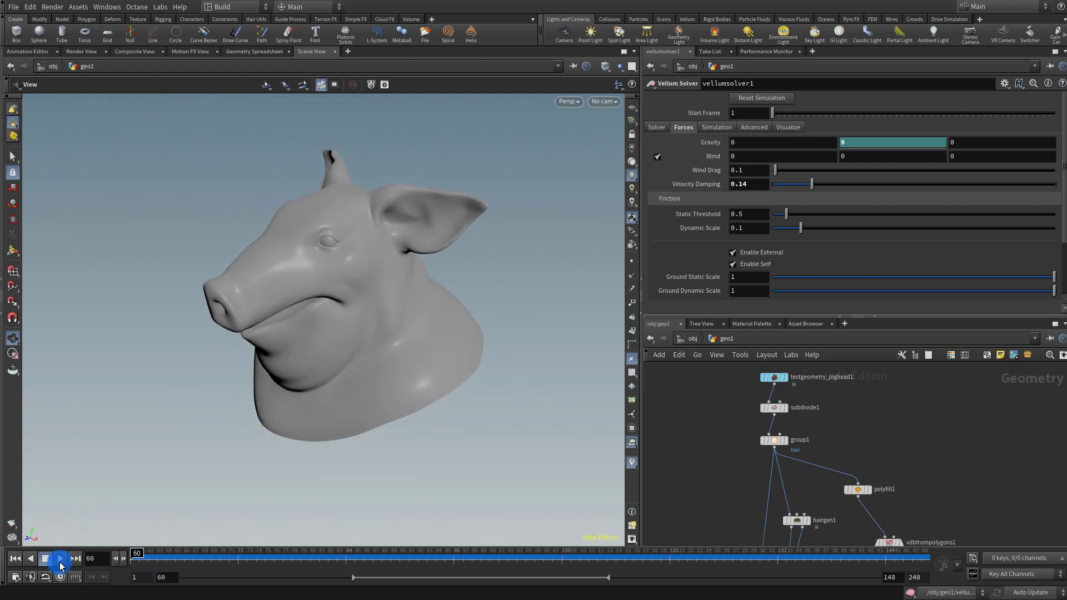